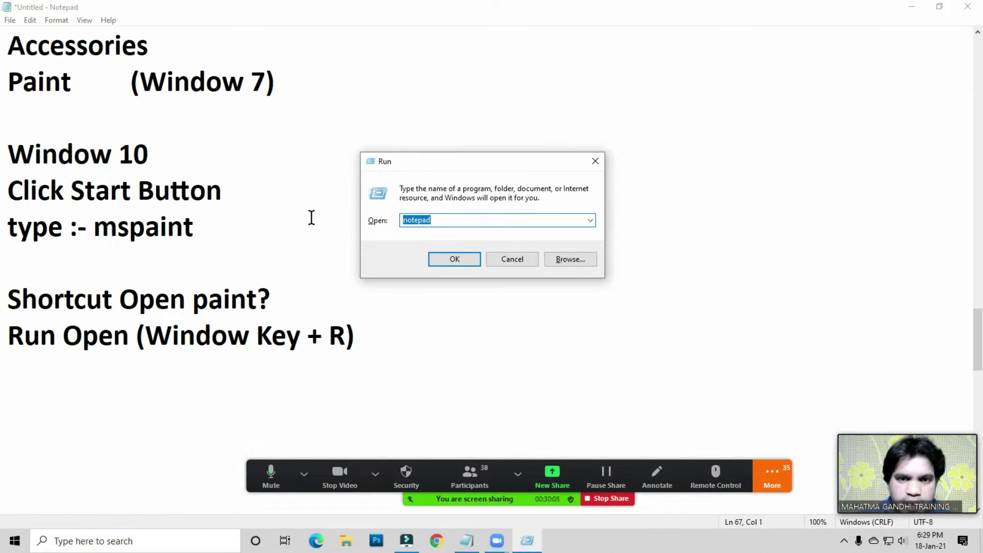
- Add the lines 'Type:- mspaint' and 'Enter' to the Notepad notes
key("BackSpace")
left_click(398, 341)
key("Down")
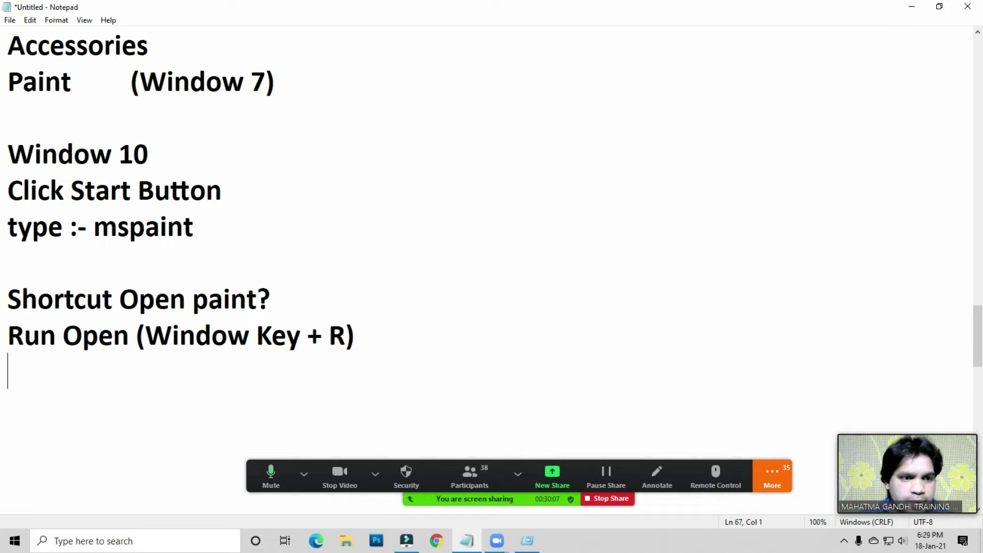
type("Type:- mspaint")
key("Return")
type("En")
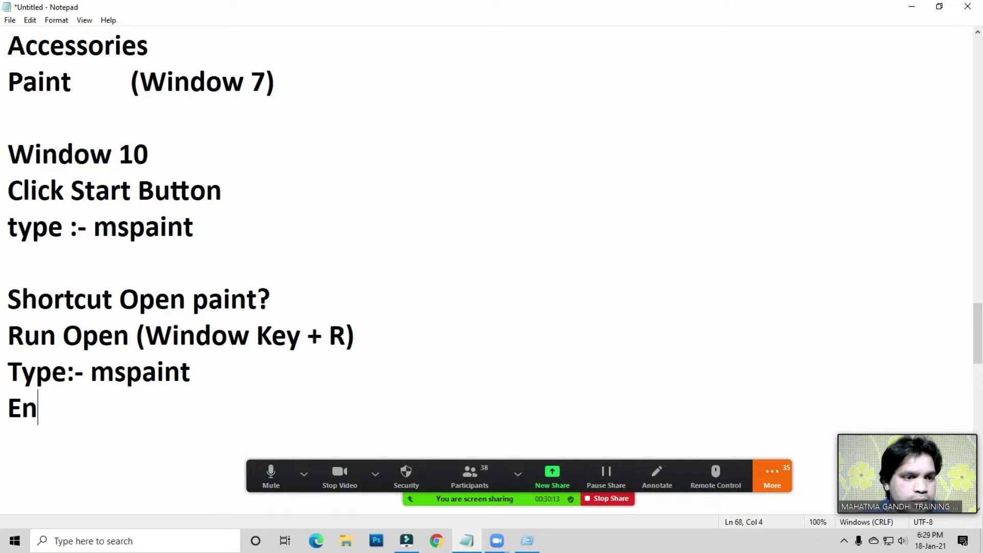
type("ter")
- Run mspaint from the Run box while sharing the Run window in the meeting
key("super+r")
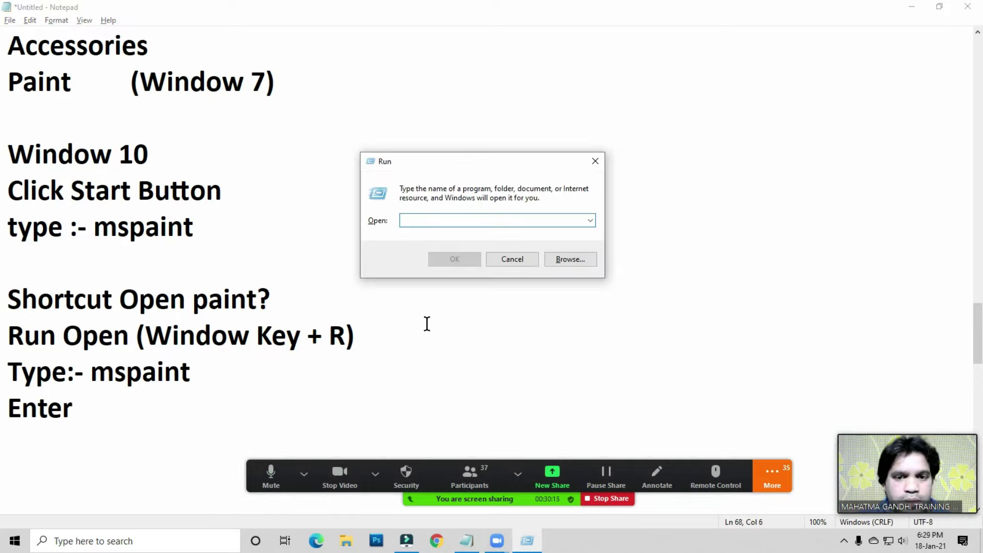
left_click(551, 480)
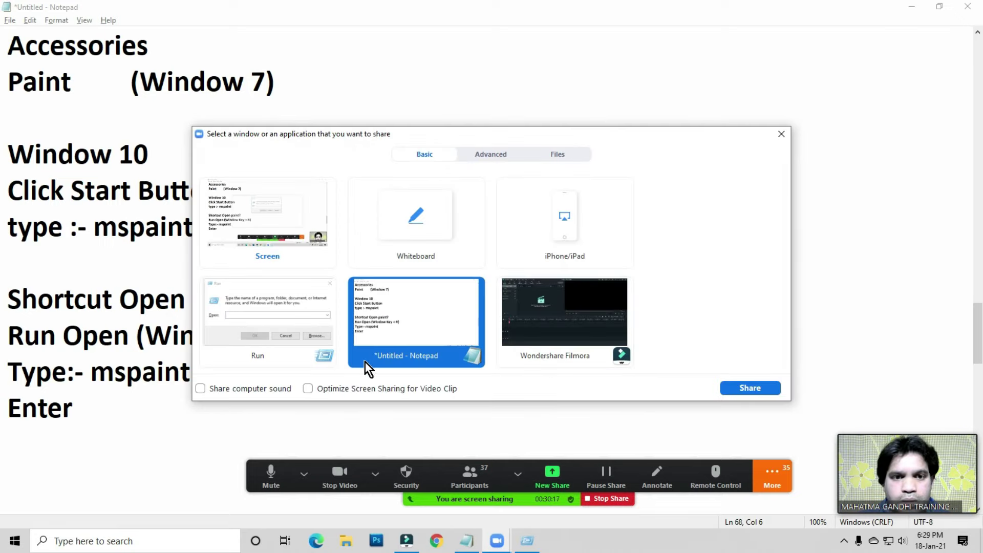
left_click(257, 312)
left_click(733, 389)
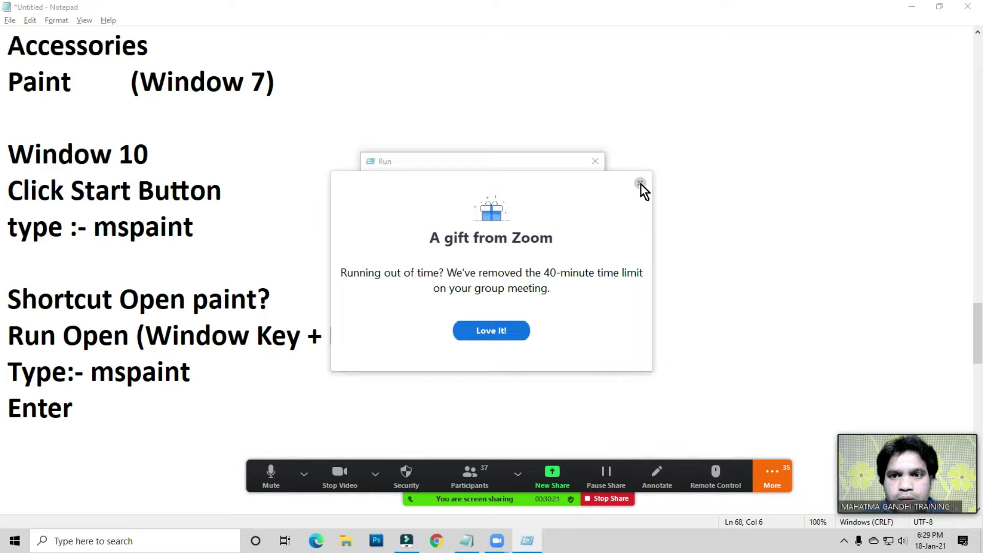
left_click(641, 183)
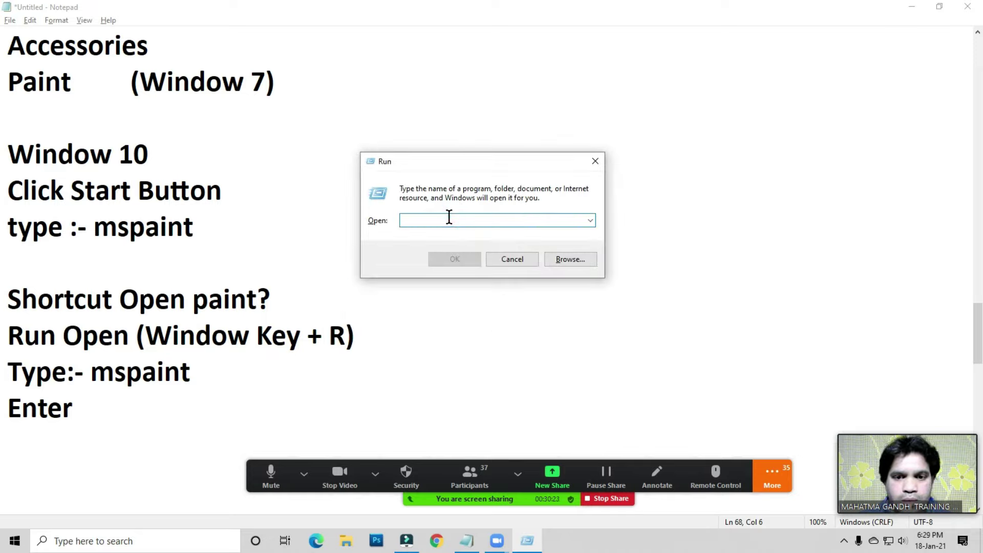
type("mspaint")
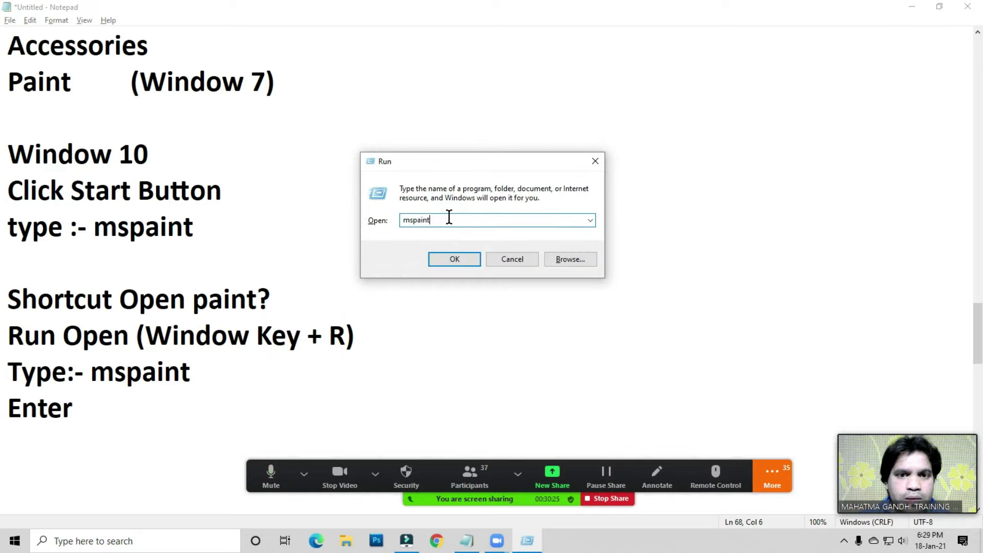
key("Return")
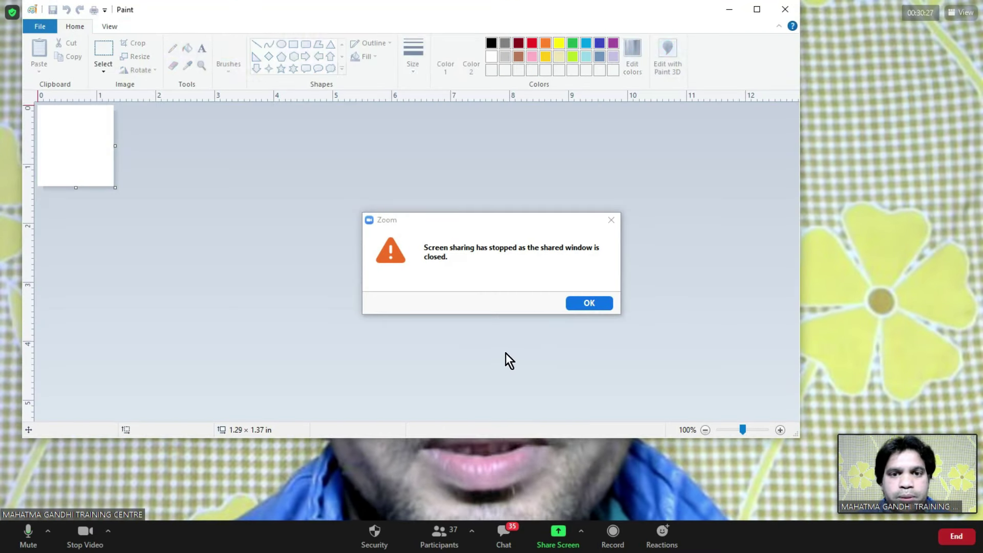
- Switch the meeting's screen share to the new Paint window
left_click(582, 306)
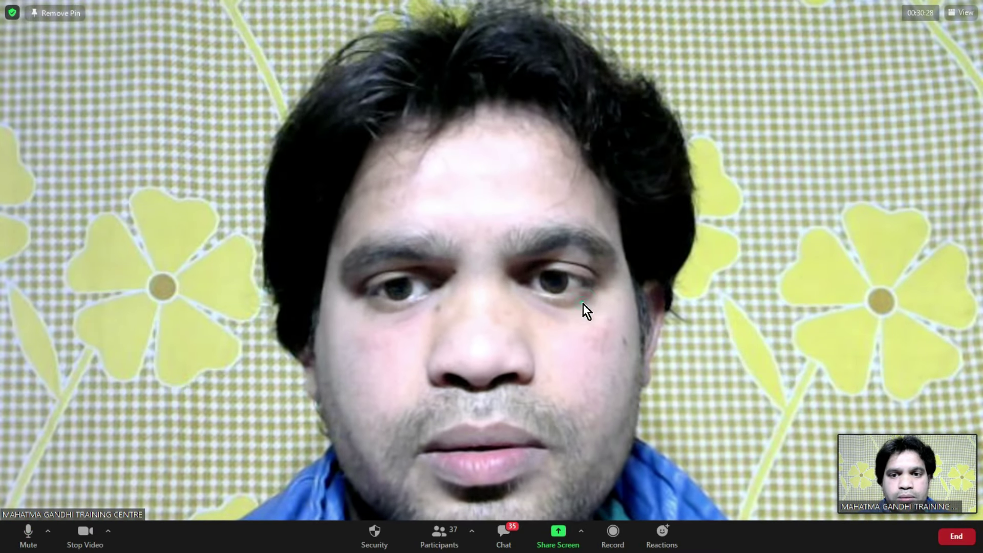
left_click(557, 536)
left_click(267, 315)
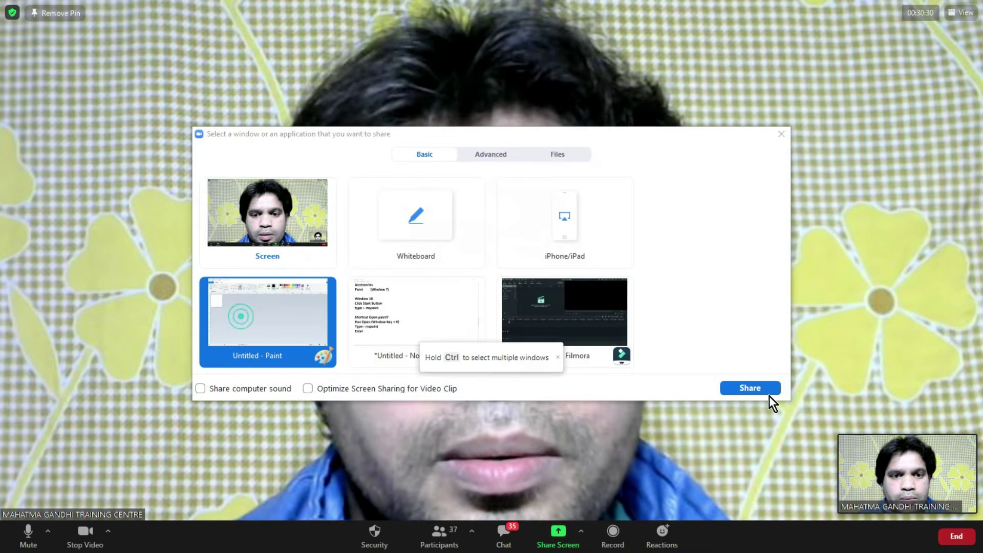
left_click(740, 386)
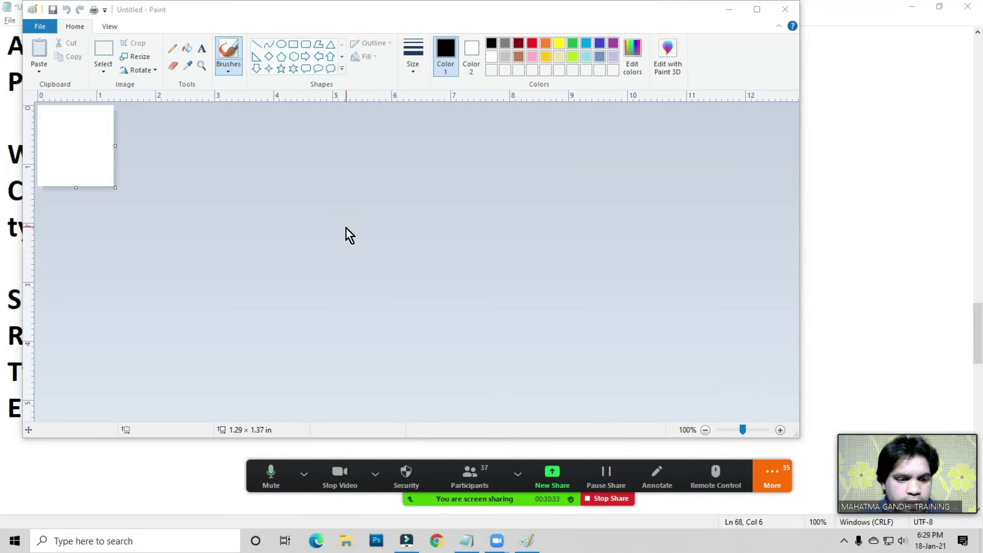
- Maximize Paint and enlarge the canvas to about 15.72 × 6.83 inches
left_click(758, 10)
left_click_drag(93, 186, 943, 504)
left_click(272, 215)
left_click(44, 163)
left_click(173, 138)
key("ctrl+z")
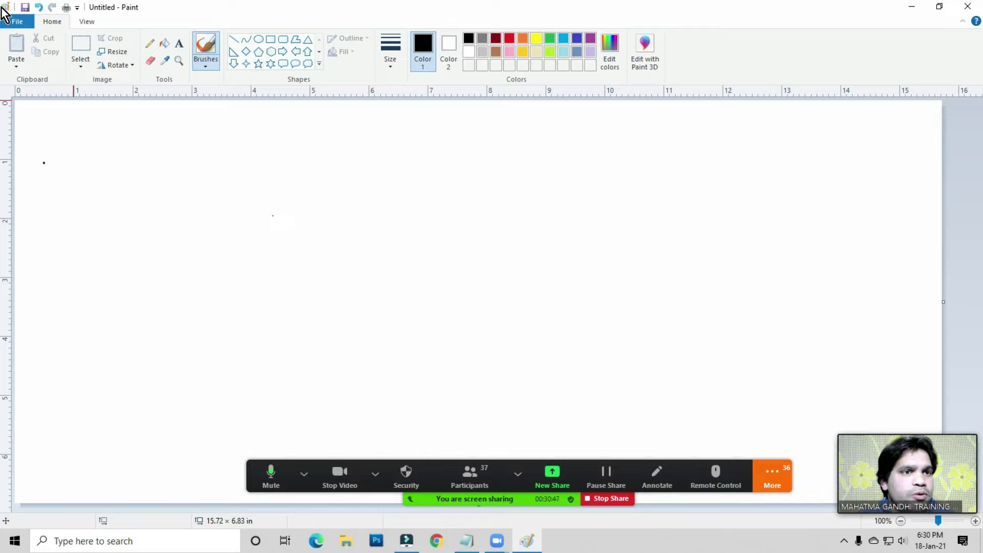
- Look through the quick access options and the View and Home tabs
left_click(76, 7)
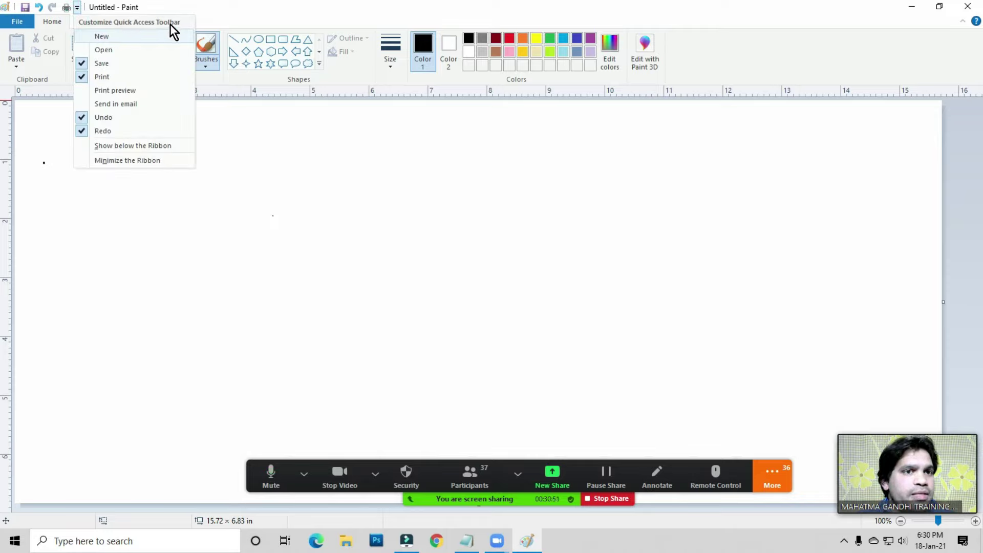
left_click(220, 14)
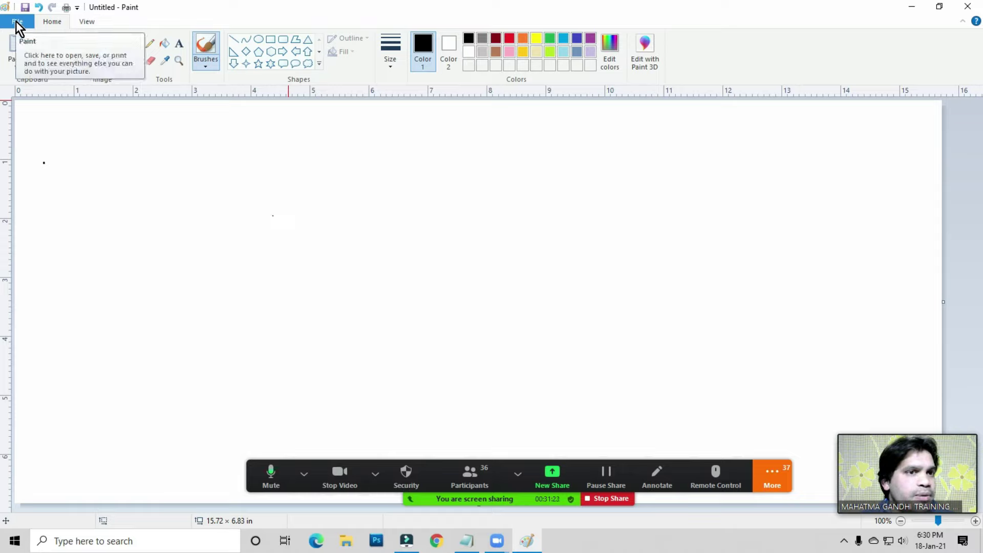
left_click(51, 22)
left_click(86, 22)
left_click(49, 22)
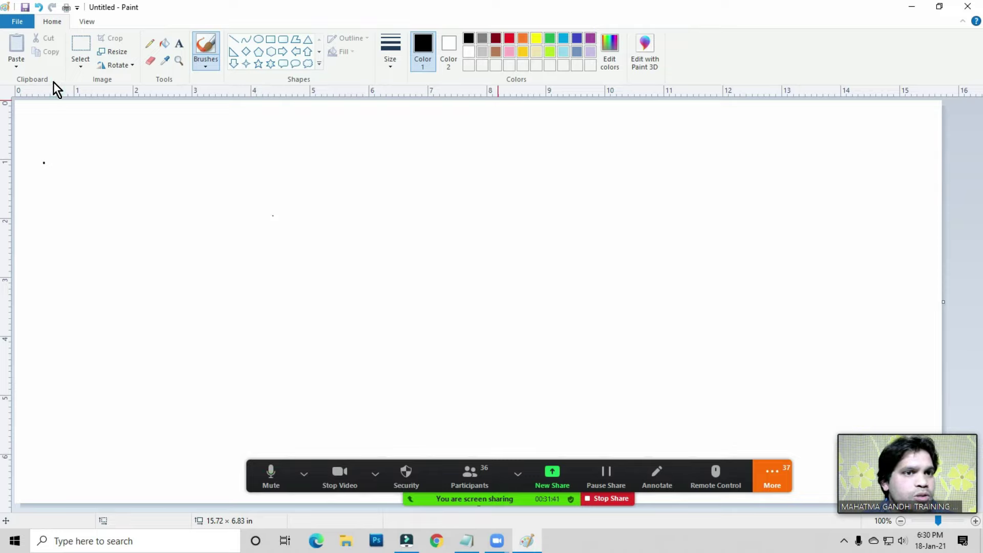
left_click(85, 22)
left_click(52, 23)
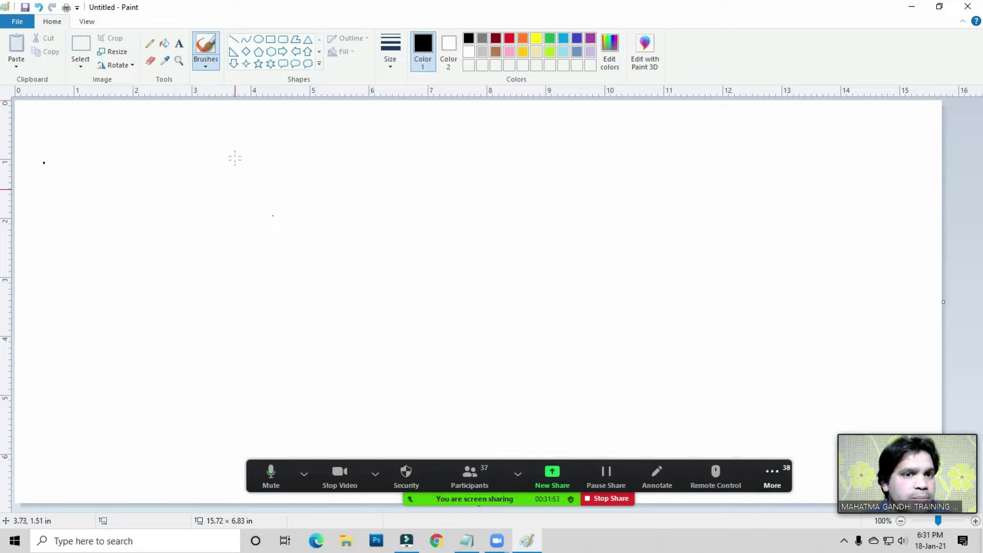
- Draw four thin freehand horizontal lines and three thin vertical lines with the Pencil
left_click(314, 128)
key("ctrl+z")
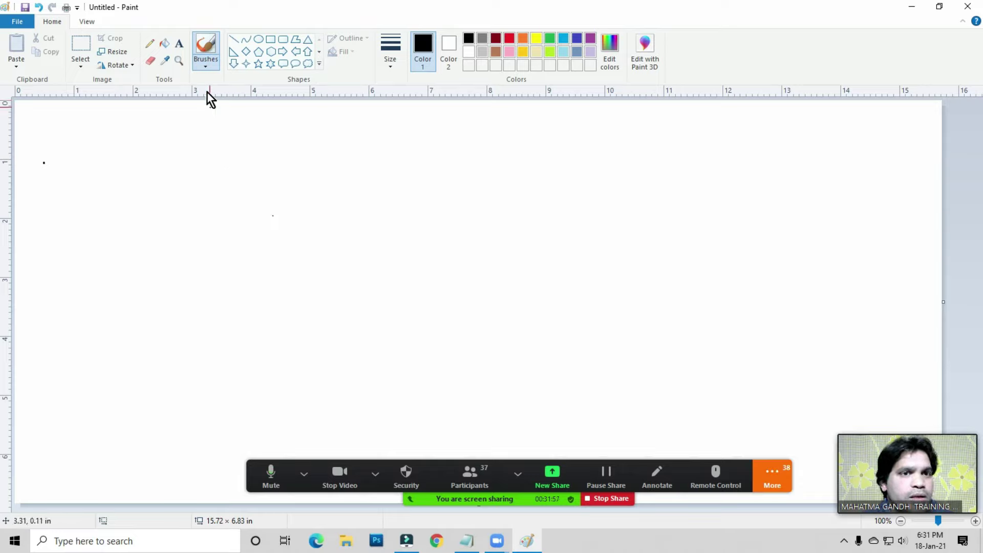
left_click(152, 43)
left_click_drag(132, 164, 477, 167)
left_click_drag(153, 225, 585, 229)
left_click_drag(187, 273, 486, 272)
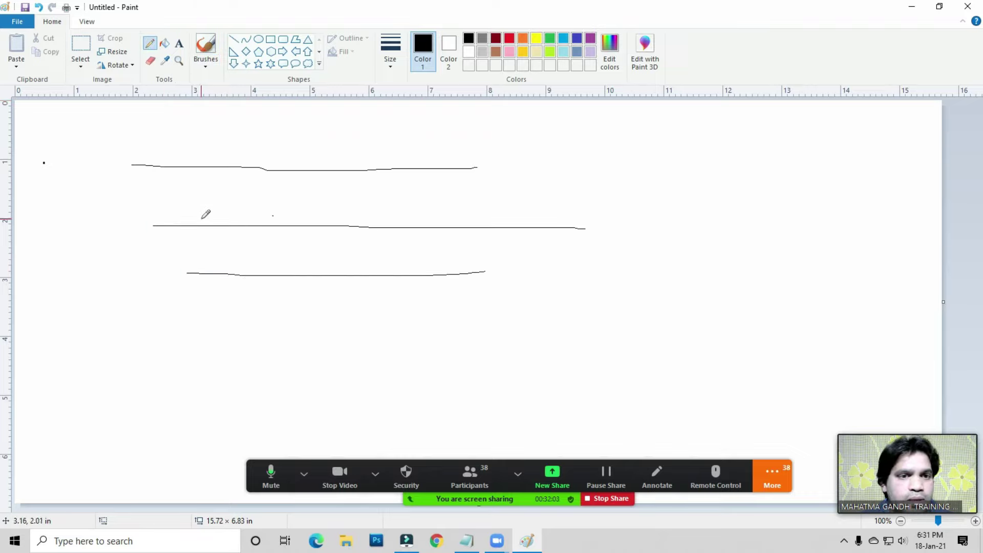
left_click(150, 43)
left_click_drag(153, 137, 550, 148)
left_click(610, 131)
left_click_drag(609, 131, 619, 324)
left_click_drag(634, 152, 654, 269)
left_click_drag(672, 143, 692, 258)
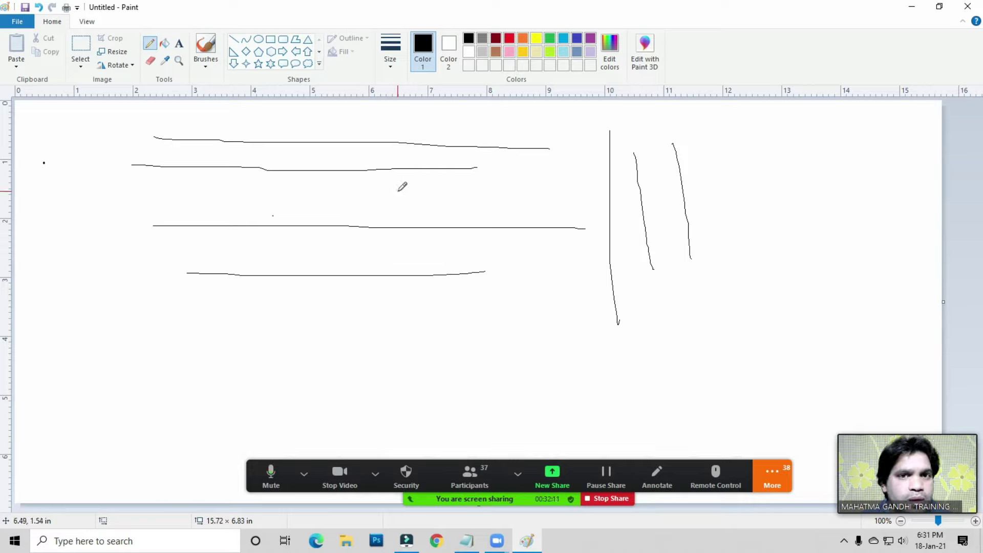
- At the thickest size, draw thick vertical, horizontal and diagonal strokes
left_click(391, 66)
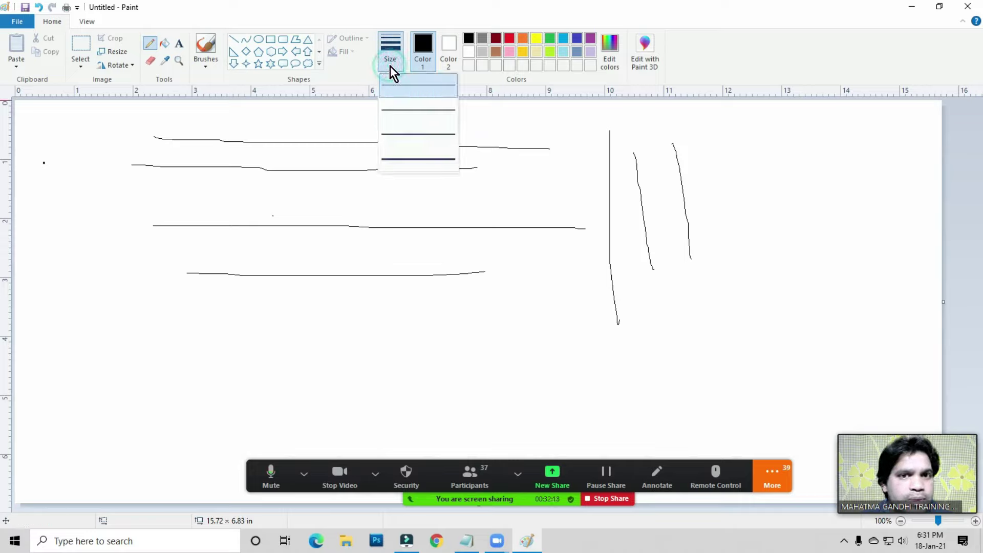
left_click(410, 159)
mouse_move(722, 139)
left_mouse_down()
mouse_move(721, 303)
mouse_move(763, 294)
left_mouse_up()
left_click_drag(778, 141, 790, 250)
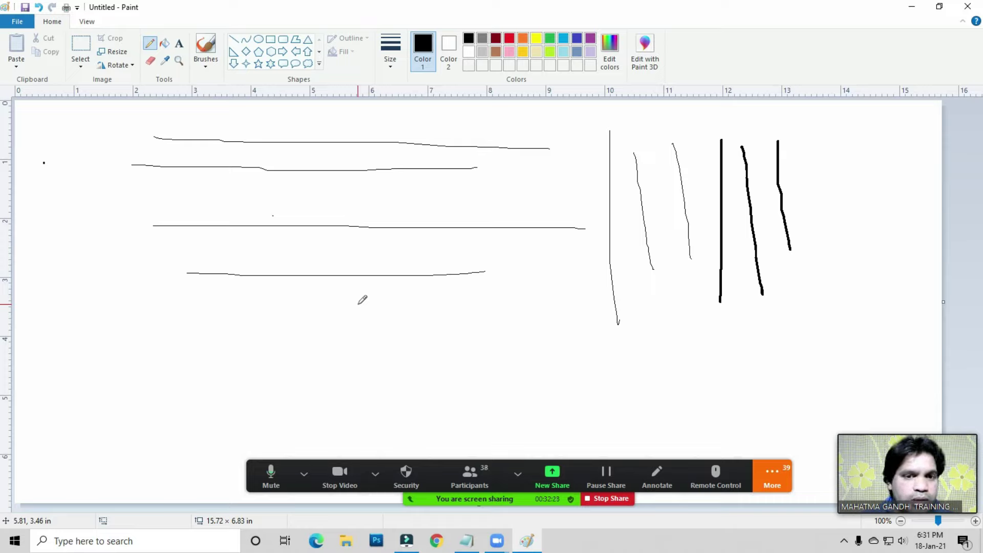
left_click_drag(204, 336, 447, 332)
left_click_drag(205, 390, 446, 367)
left_click_drag(215, 288, 464, 288)
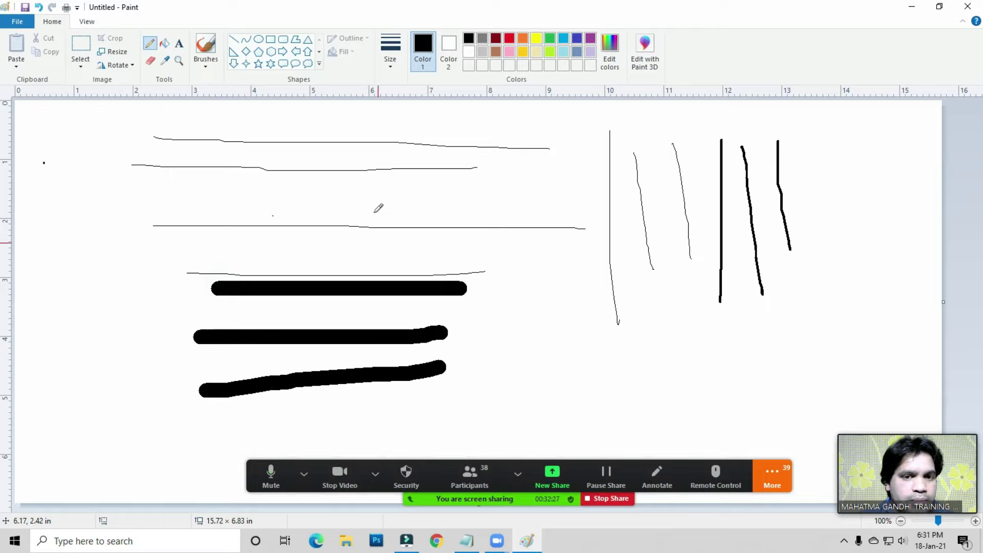
left_click_drag(372, 205, 439, 314)
left_click_drag(463, 214, 494, 273)
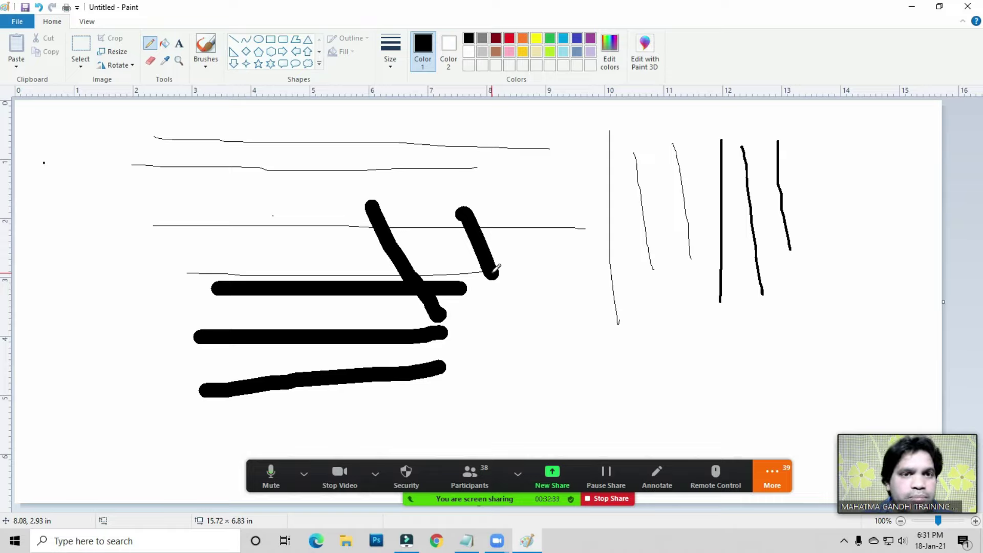
- Erase a gap in the diagonal stroke and mute all meeting participants
left_click(151, 61)
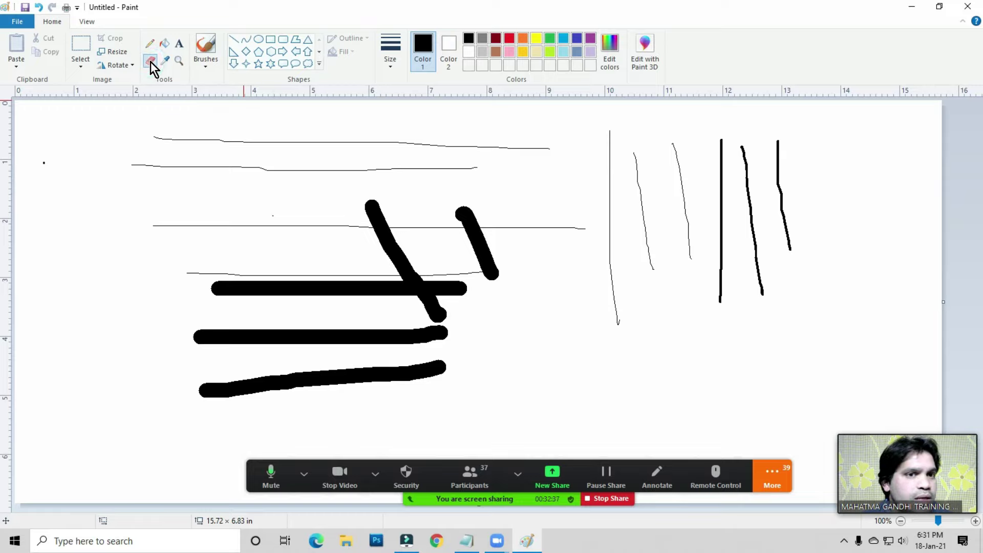
mouse_move(331, 213)
left_mouse_down()
mouse_move(406, 212)
mouse_move(359, 219)
mouse_move(456, 228)
mouse_move(287, 259)
mouse_move(357, 287)
mouse_move(327, 308)
mouse_move(281, 295)
mouse_move(356, 292)
left_mouse_up()
left_click(470, 476)
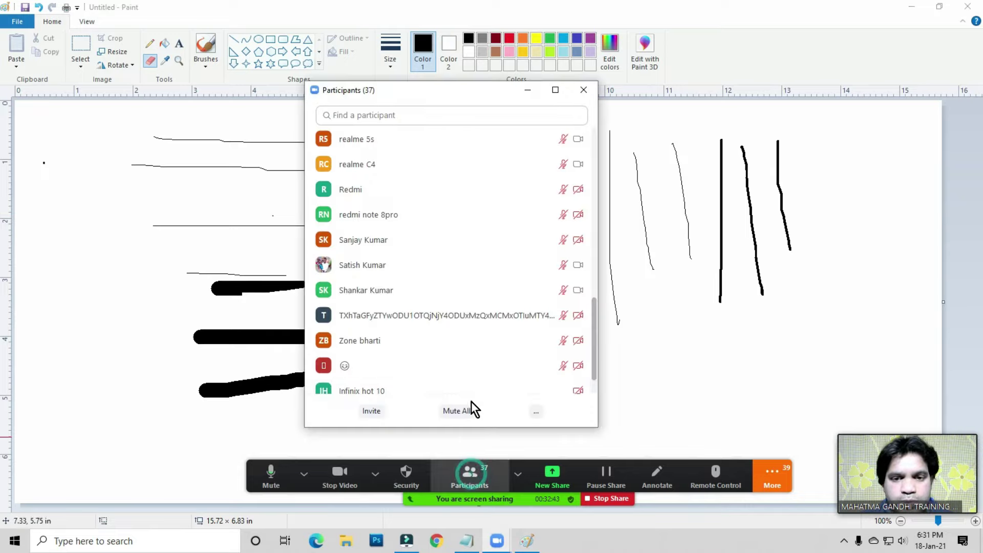
left_click(458, 410)
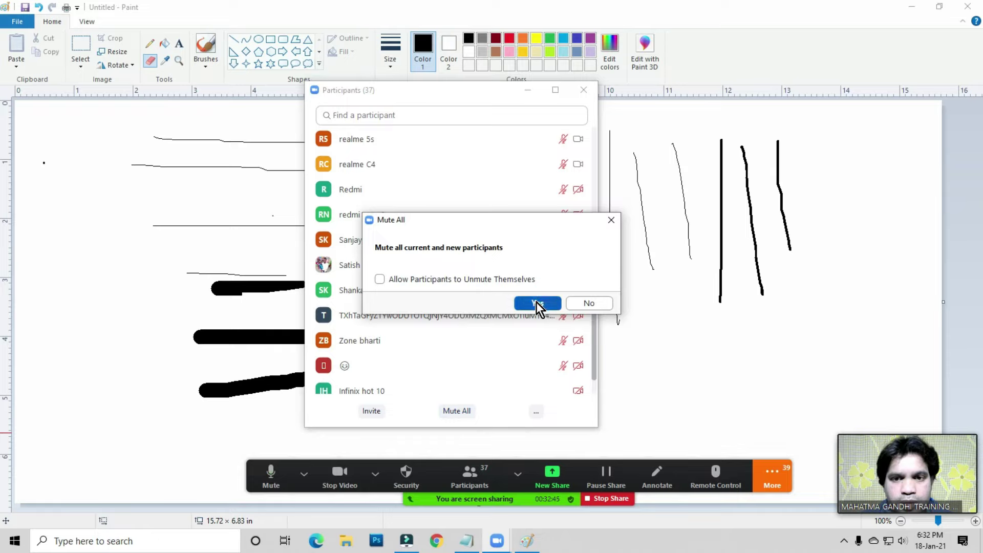
left_click(535, 302)
left_click(583, 90)
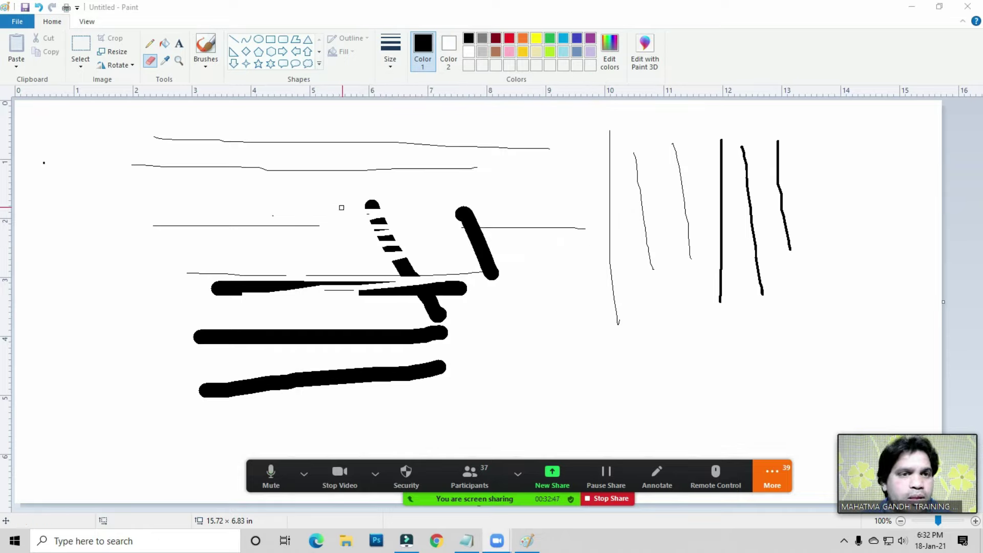
- Erase most of the thick bars and diagonal strokes, resizing the eraser as needed
left_click(150, 61)
mouse_move(303, 259)
left_mouse_down()
mouse_move(402, 263)
mouse_move(392, 240)
left_mouse_up()
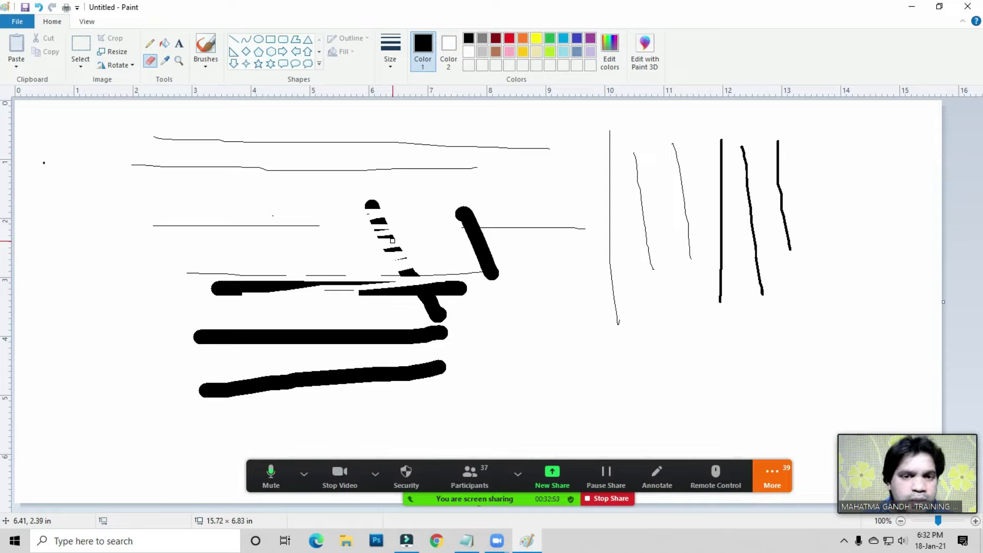
key("ctrl+plus")
key("ctrl+plus")
key("ctrl+plus")
key("ctrl+plus")
key("ctrl+plus")
key("ctrl+plus")
key("ctrl+plus")
key("ctrl+plus")
key("ctrl+plus")
key("ctrl+plus")
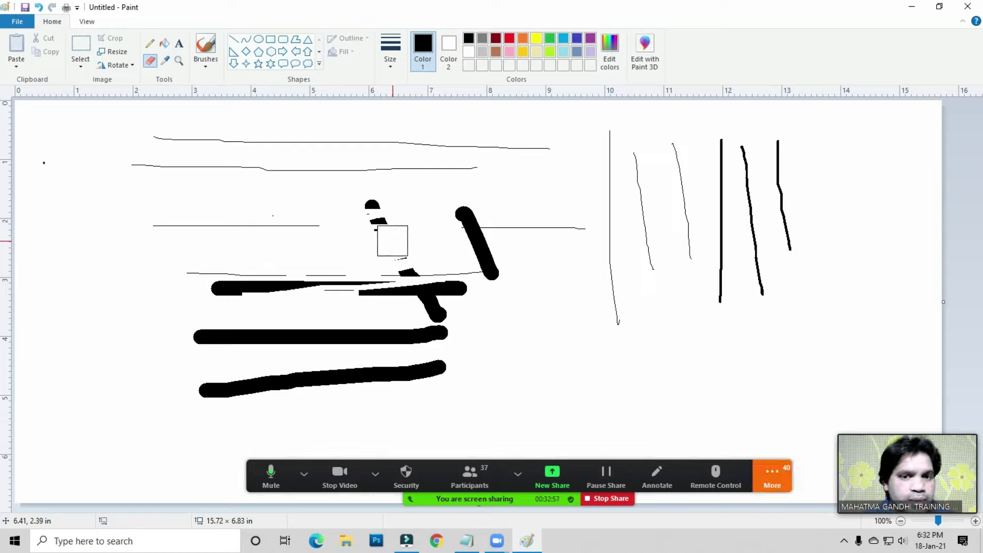
mouse_move(393, 241)
left_mouse_down()
mouse_move(368, 246)
mouse_move(421, 381)
mouse_move(437, 371)
mouse_move(270, 362)
left_mouse_up()
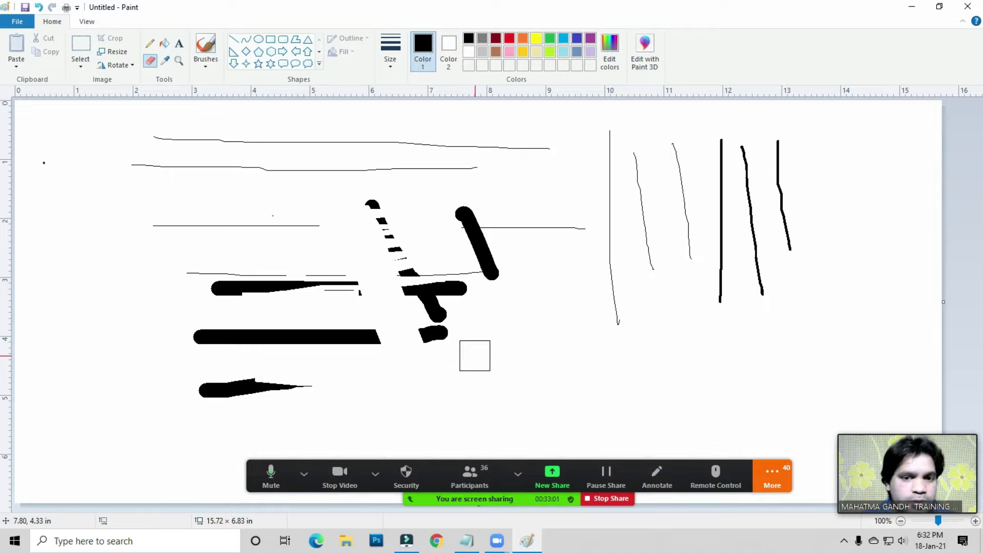
key("ctrl+minus")
key("ctrl+minus")
key("ctrl+minus")
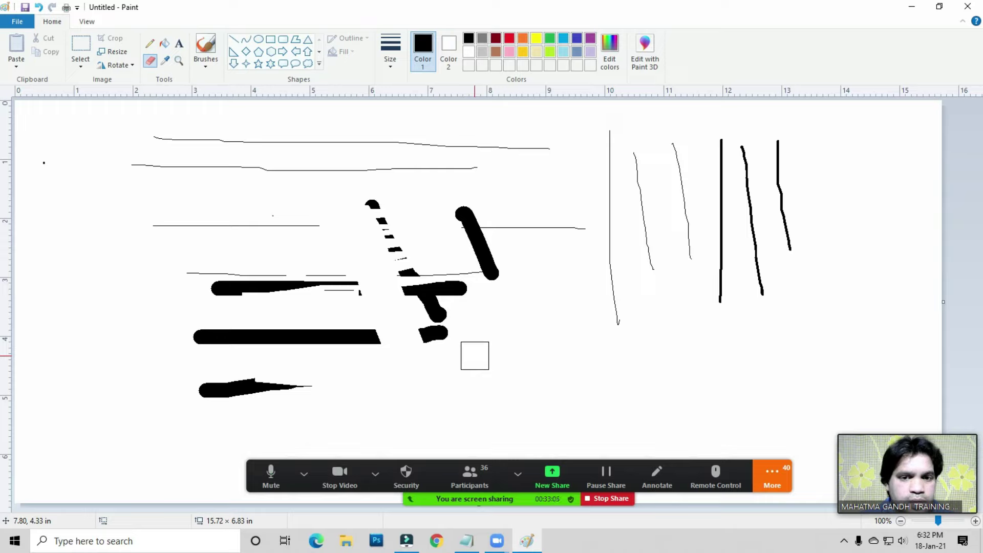
mouse_move(324, 316)
left_mouse_down()
mouse_move(277, 355)
mouse_move(150, 374)
mouse_move(195, 332)
mouse_move(357, 289)
mouse_move(507, 280)
mouse_move(358, 279)
mouse_move(468, 291)
mouse_move(406, 249)
mouse_move(448, 237)
mouse_move(362, 206)
left_mouse_up()
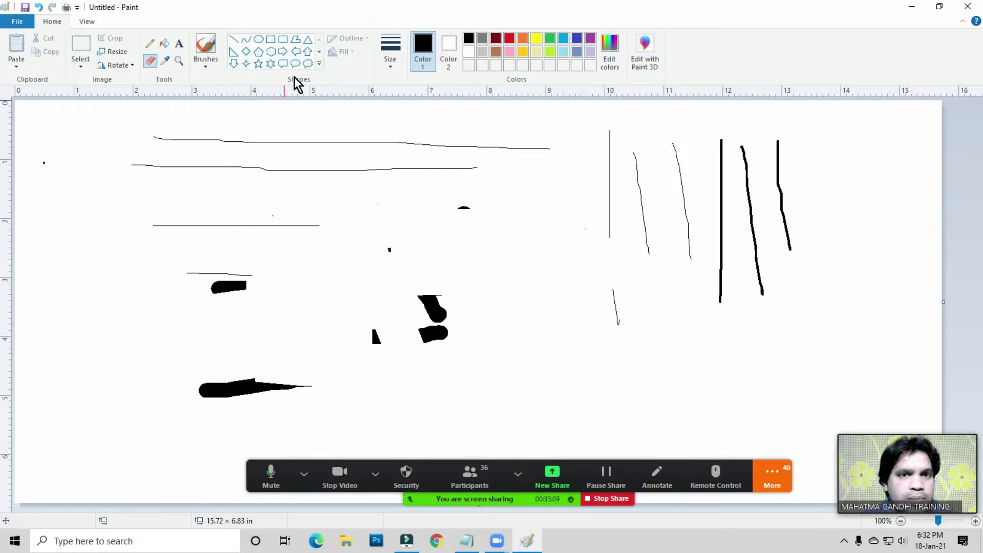
- Draw a circle, a square and a rounded rectangle, then erase parts of the square and circle
left_click(259, 40)
left_click_drag(399, 198, 528, 333)
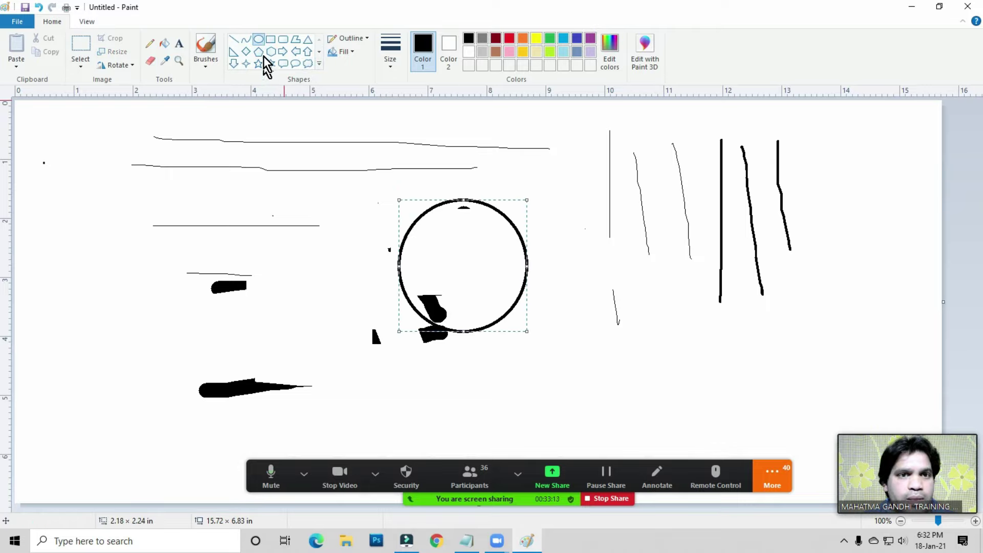
left_click(270, 39)
left_click_drag(42, 183, 167, 317)
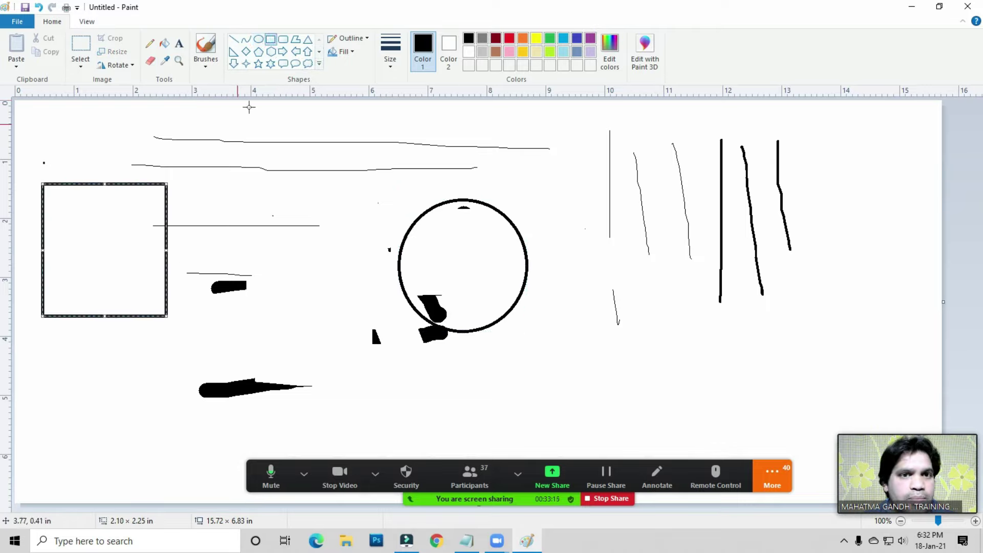
left_click(283, 40)
left_click_drag(575, 264, 714, 382)
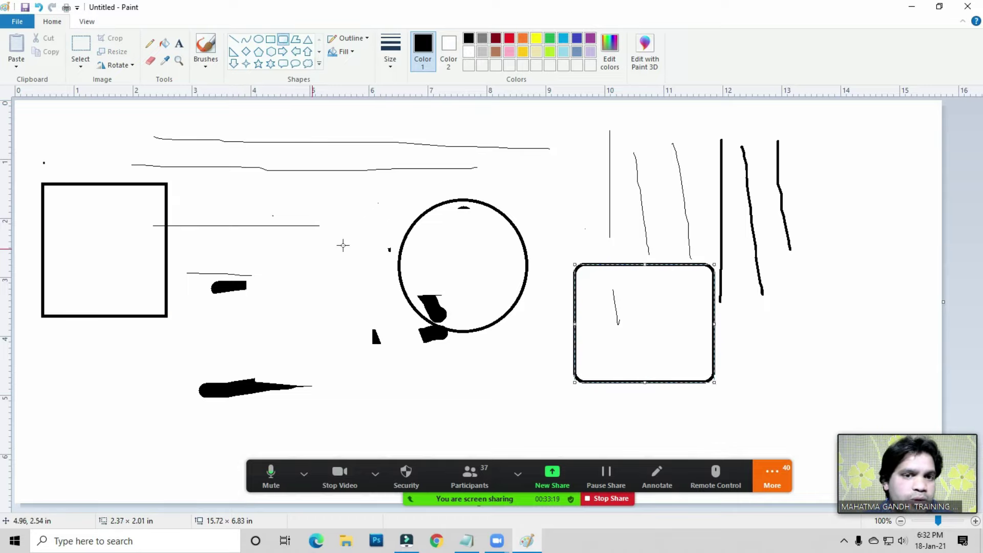
left_click(149, 60)
mouse_move(158, 193)
left_mouse_down()
mouse_move(162, 260)
mouse_move(160, 181)
mouse_move(144, 242)
mouse_move(113, 224)
mouse_move(128, 171)
mouse_move(134, 187)
mouse_move(288, 165)
mouse_move(405, 265)
mouse_move(464, 186)
mouse_move(492, 239)
mouse_move(533, 226)
left_mouse_up()
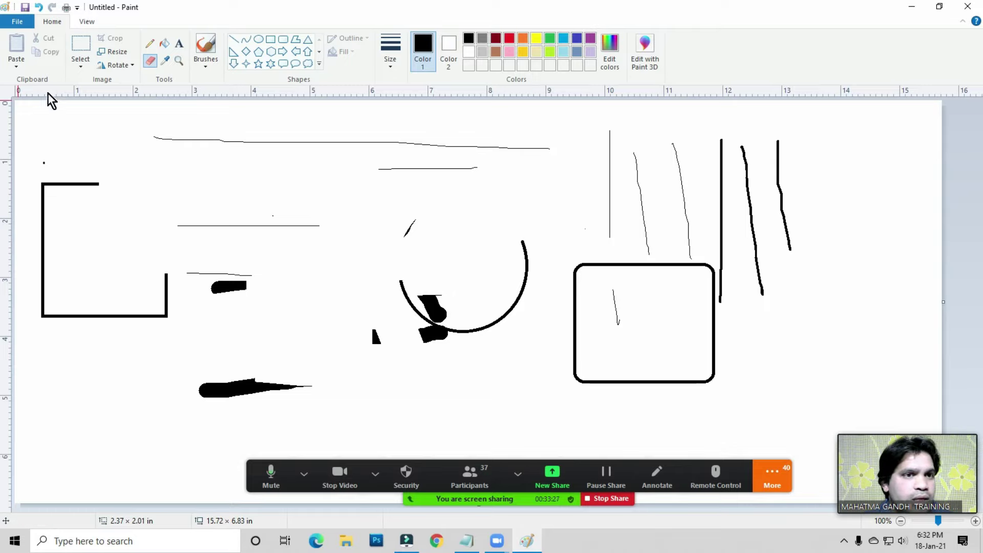
- Select the whole picture and delete it
left_click(81, 65)
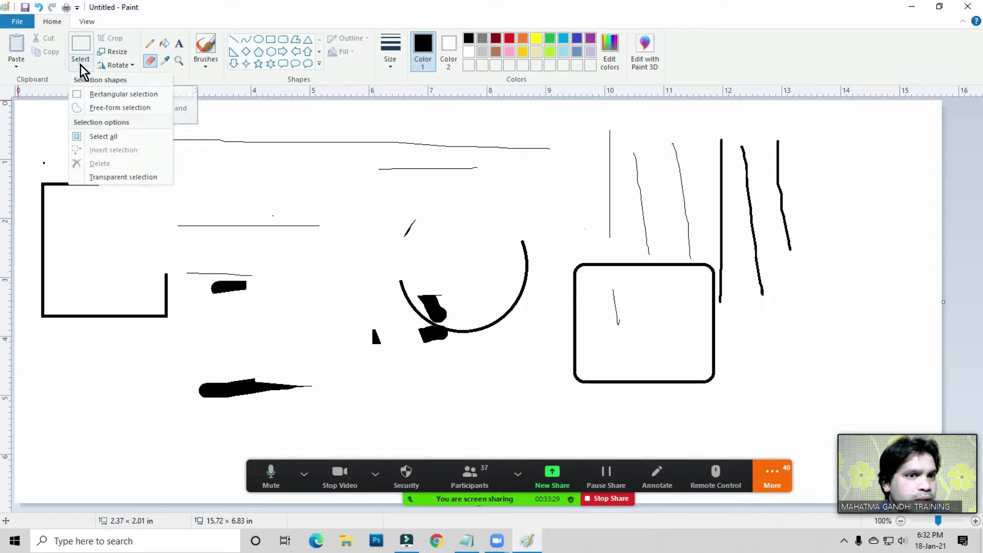
left_click(101, 137)
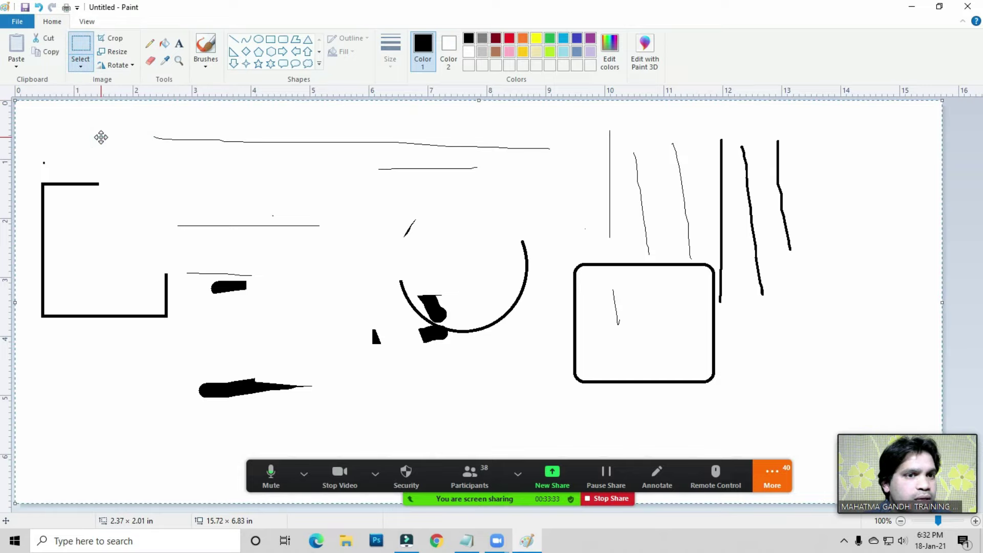
left_click(83, 68)
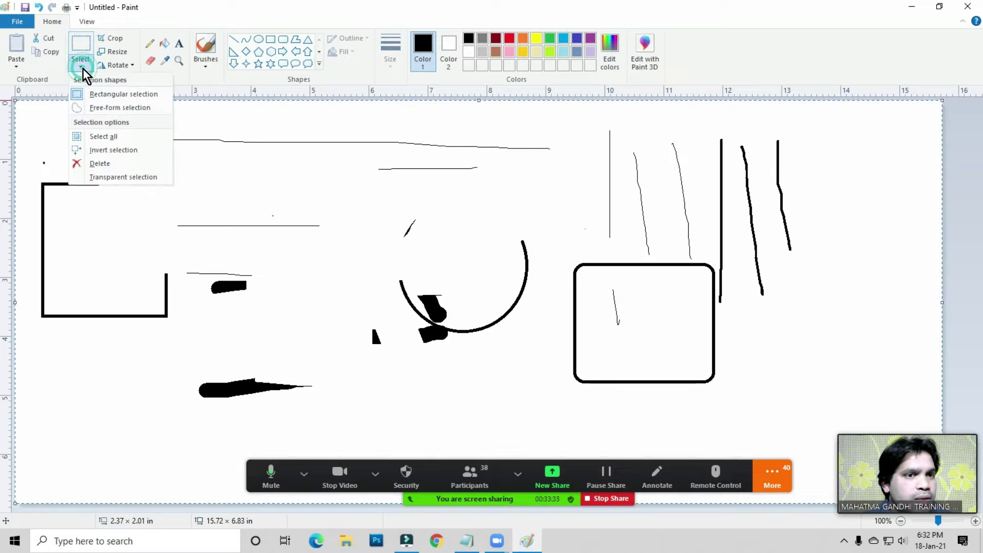
left_click(96, 161)
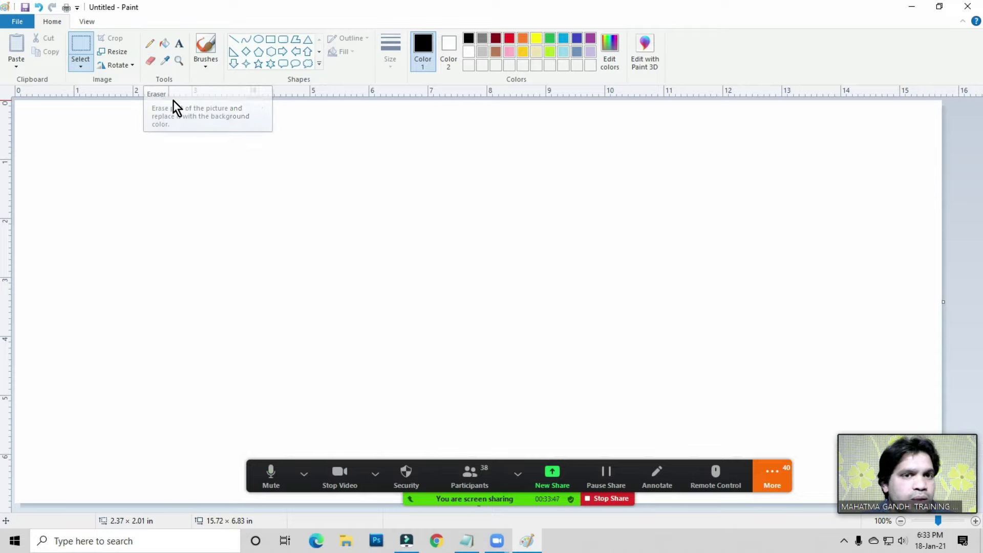
- Draw two triangles, a rectangular callout, a round speech bubble and a thought cloud
left_click(308, 40)
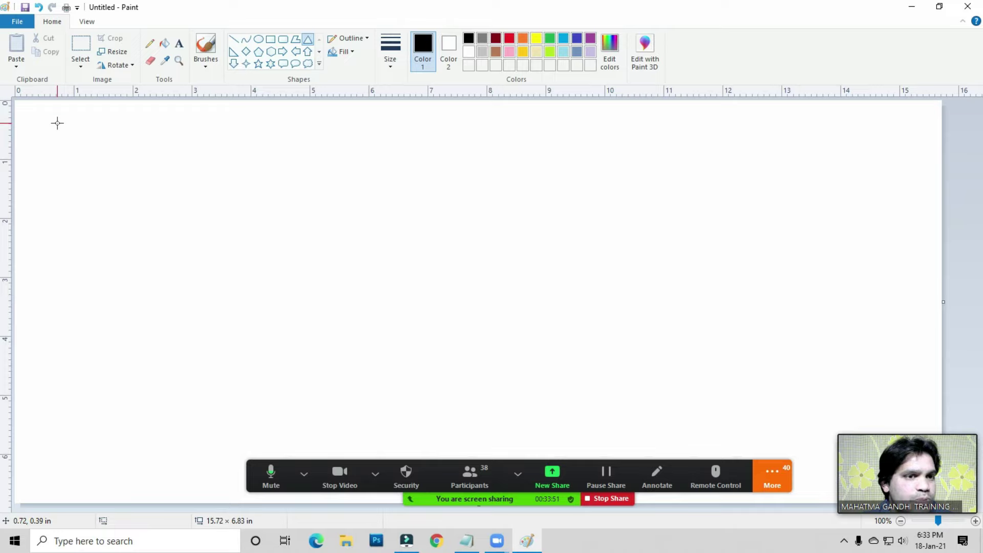
left_click_drag(58, 123, 155, 231)
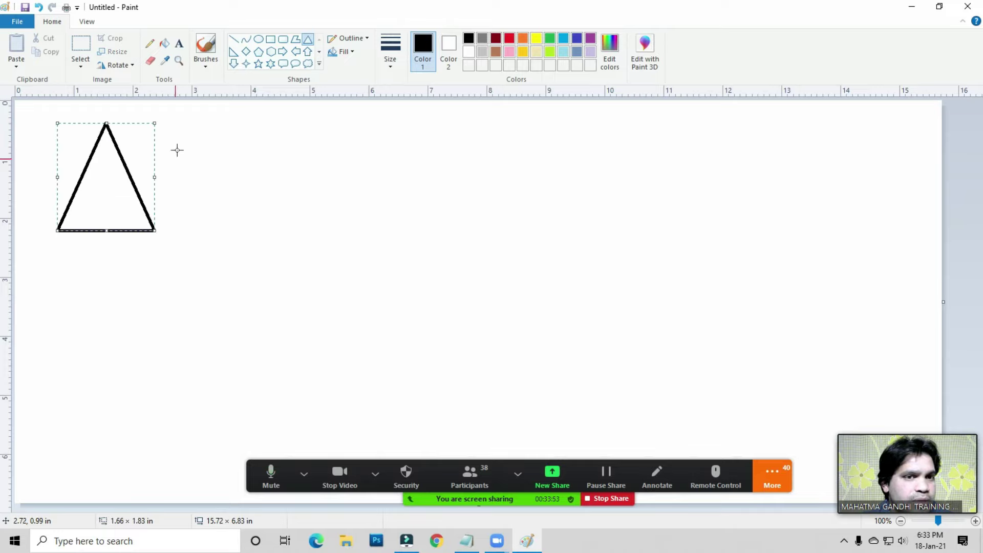
left_click_drag(200, 145, 288, 232)
left_click(284, 63)
left_click_drag(53, 272, 132, 361)
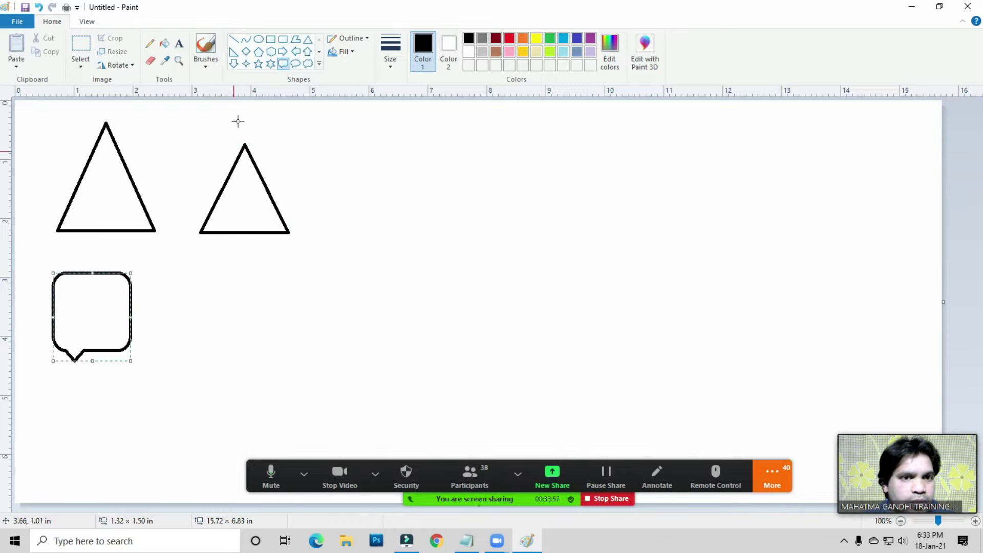
left_click(295, 64)
left_click_drag(352, 142, 451, 251)
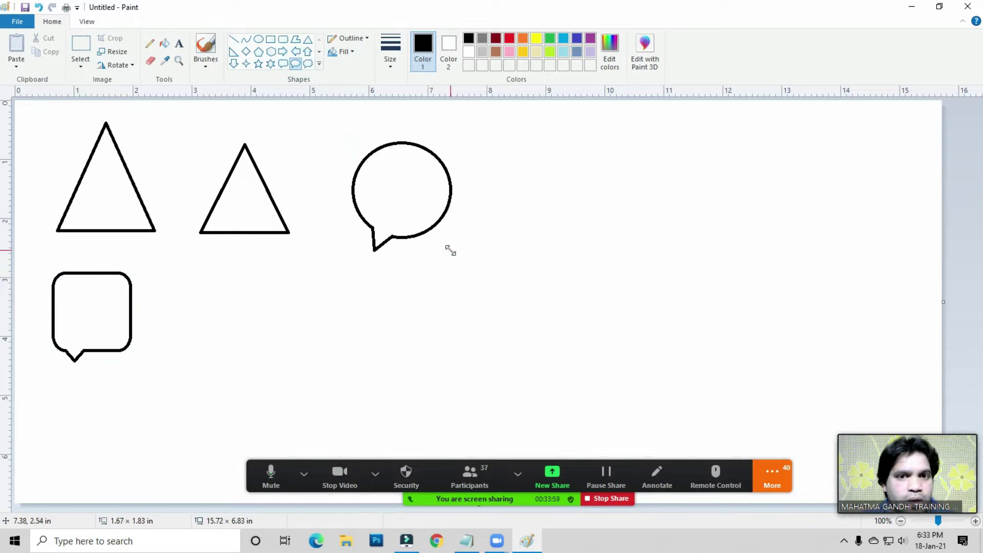
left_click(308, 63)
left_click_drag(494, 143, 587, 241)
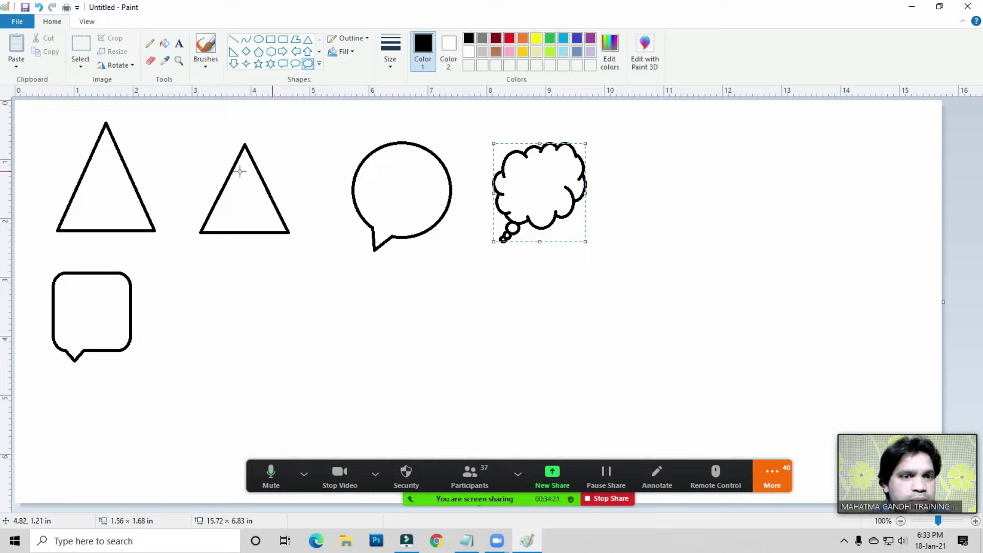
- Fill the thought cloud green and draw a green-outlined triangle below the second triangle
left_click(165, 44)
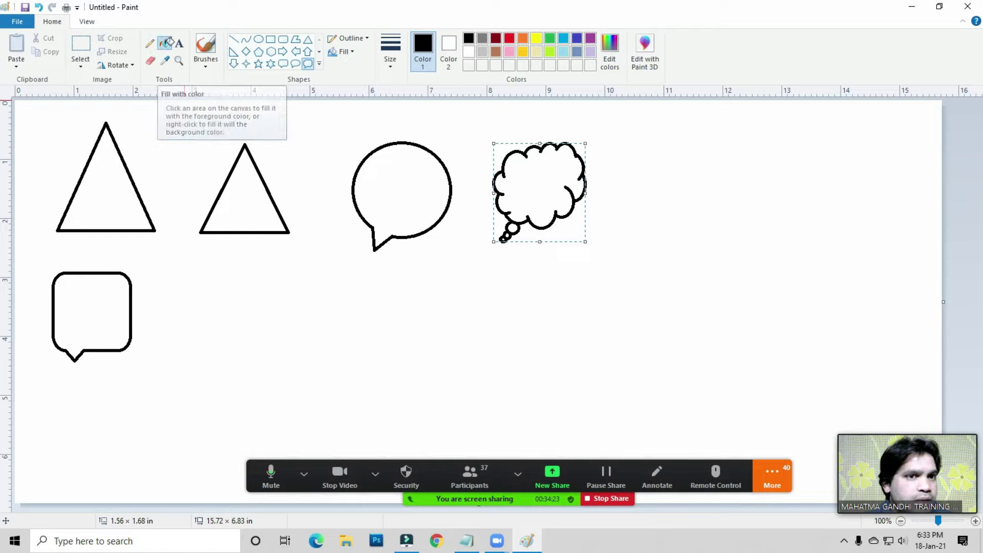
left_click(554, 40)
left_click(542, 174)
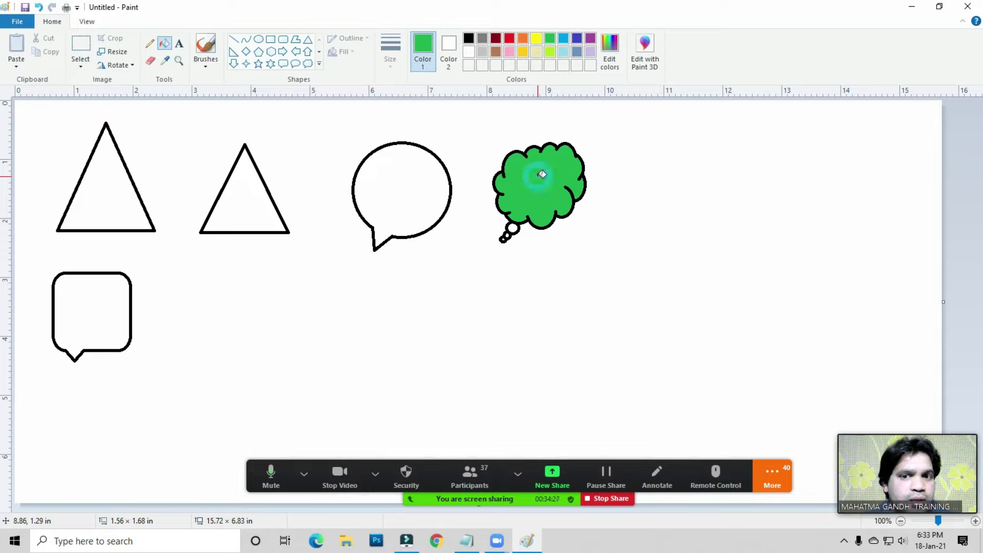
left_click(308, 42)
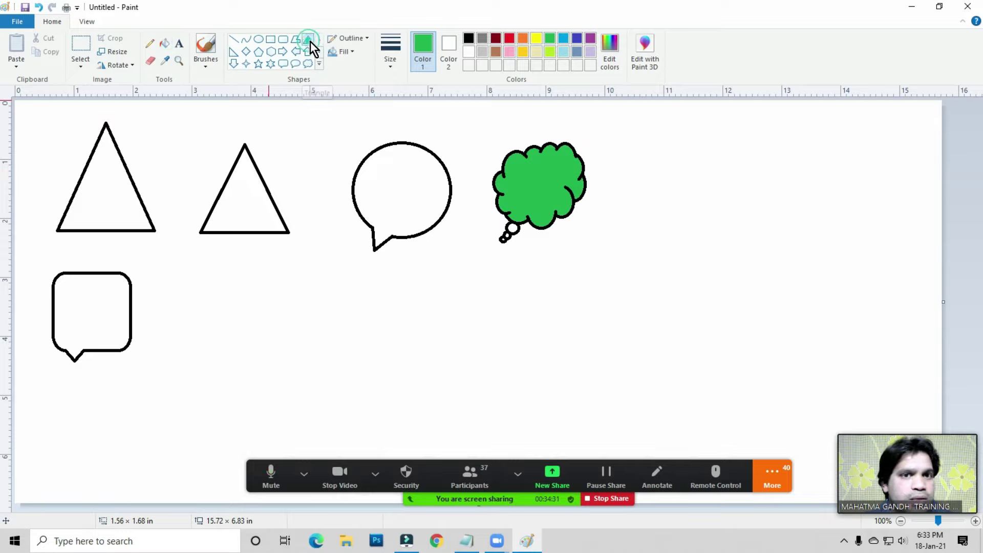
left_click_drag(198, 282, 286, 365)
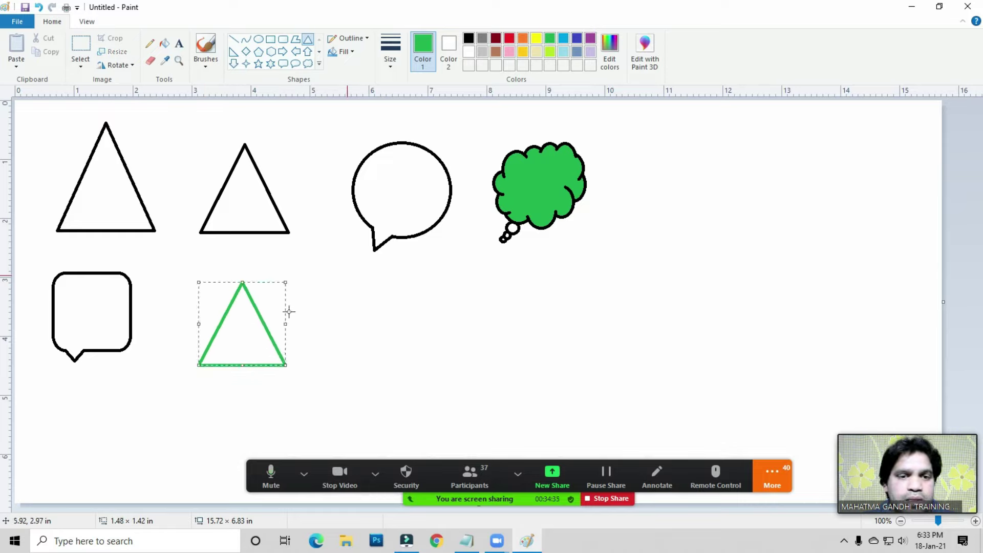
- Fill the speech bubble orange and the second triangle red, then reset the colour to black
left_click(165, 44)
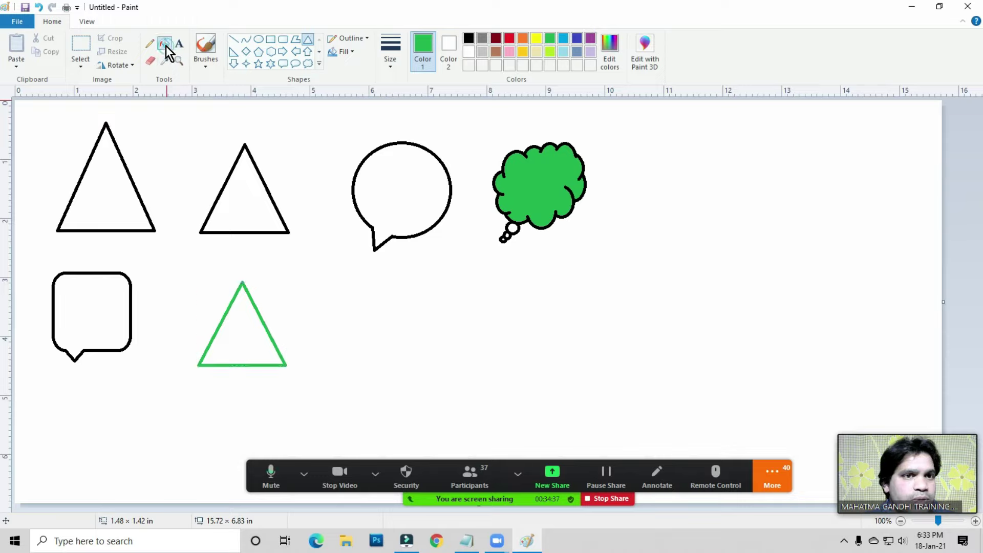
left_click(523, 39)
left_click(406, 171)
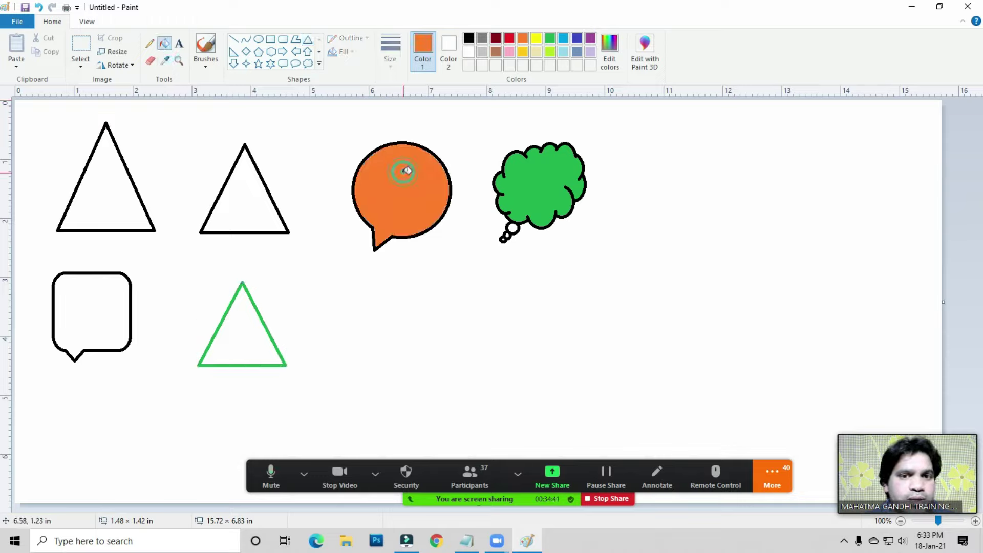
left_click(511, 36)
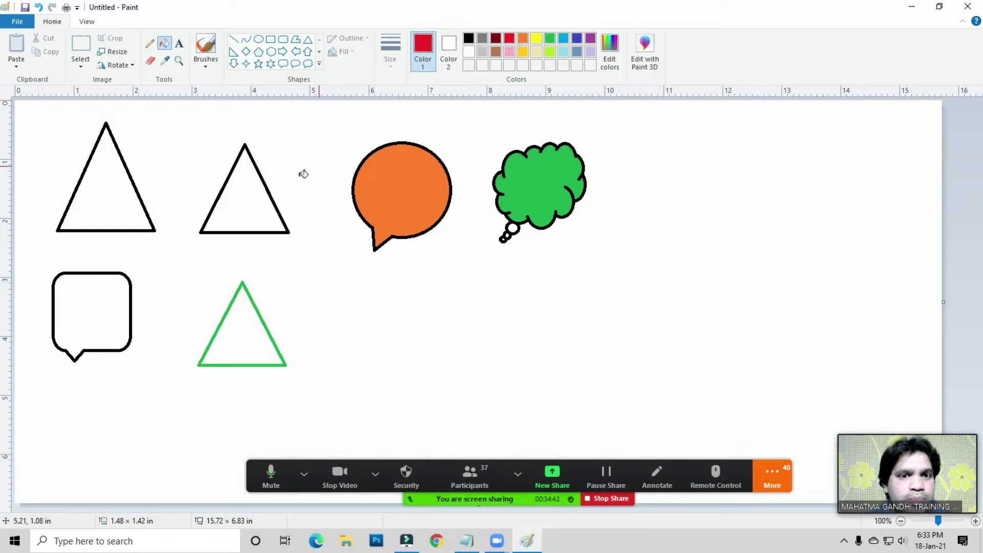
left_click(252, 191)
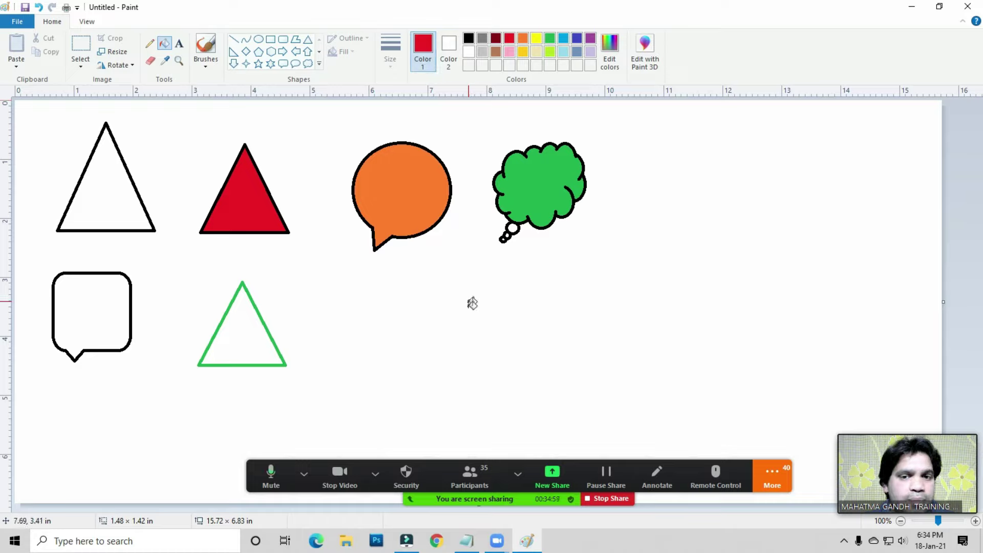
left_click(468, 39)
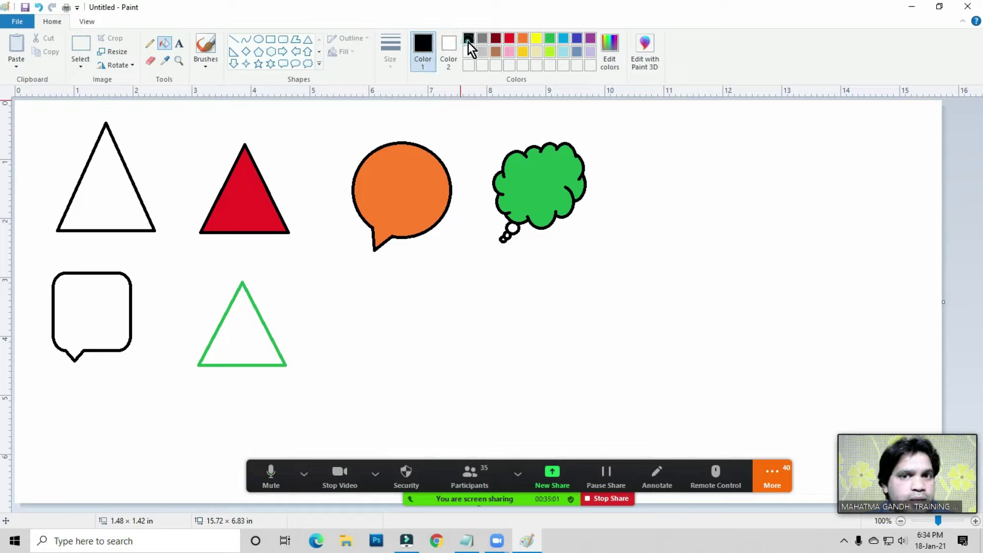
- Type 'Computer Course' in a text box to the right of the green triangle
left_click(178, 44)
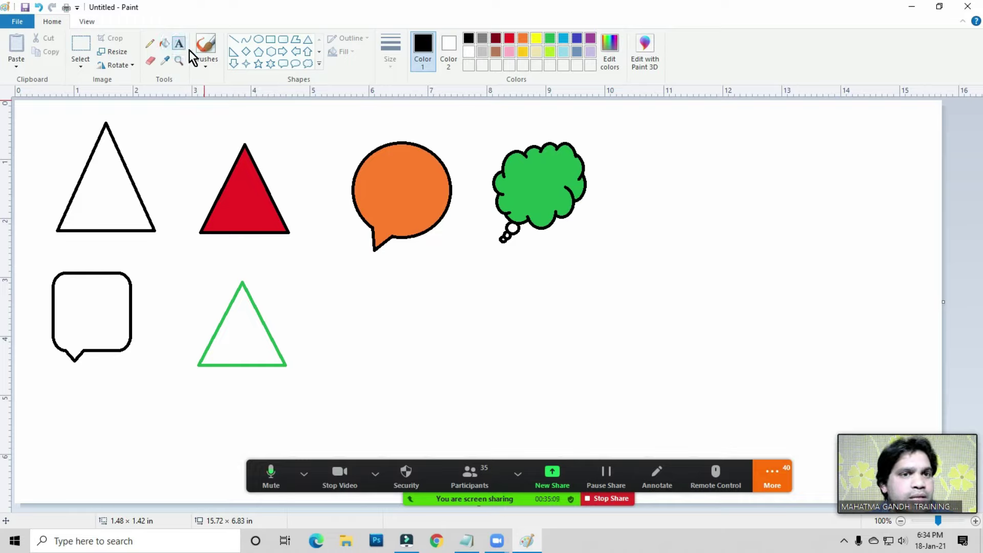
left_click(390, 333)
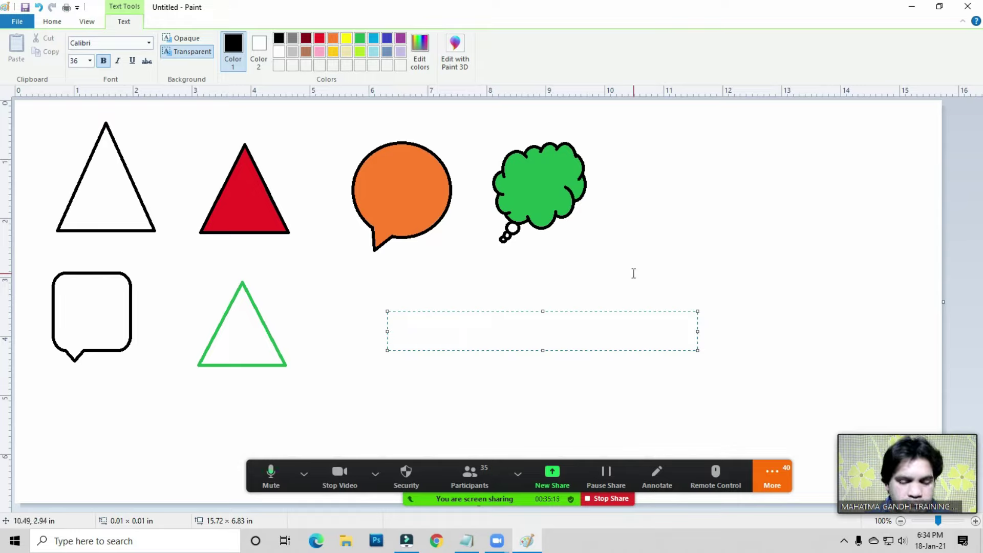
type("Computer")
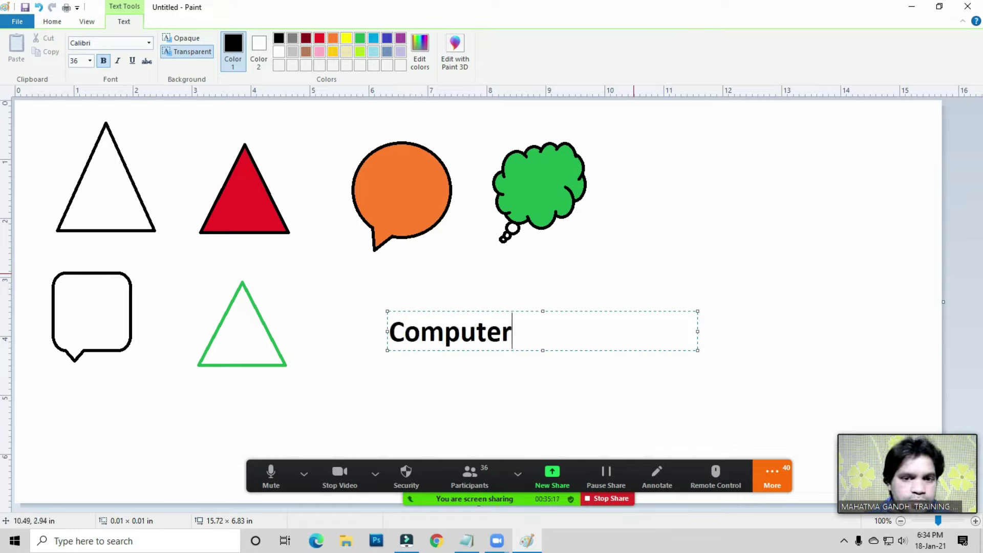
type(" Course")
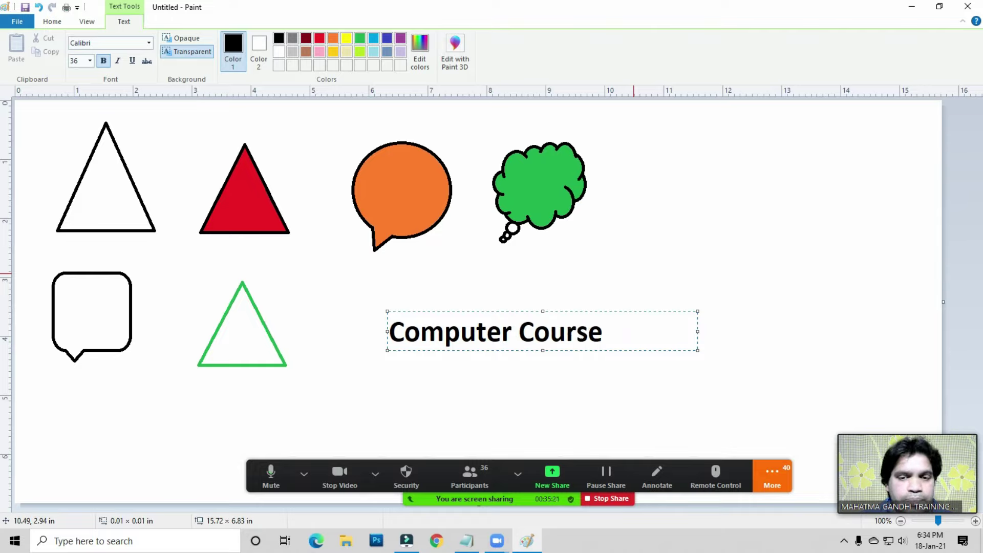
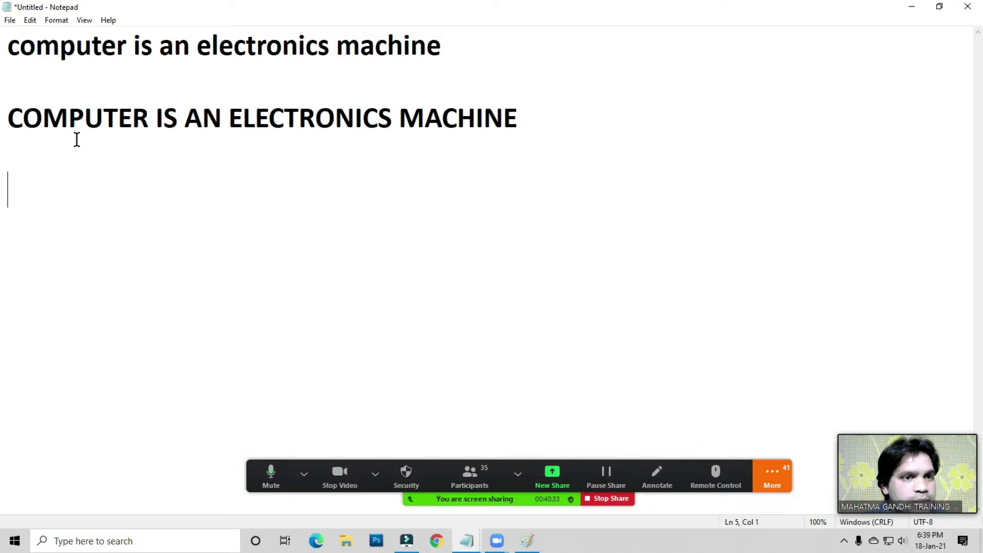
- Type three first names on separate lines below the sentence, then add two blank lines
left_click(56, 205)
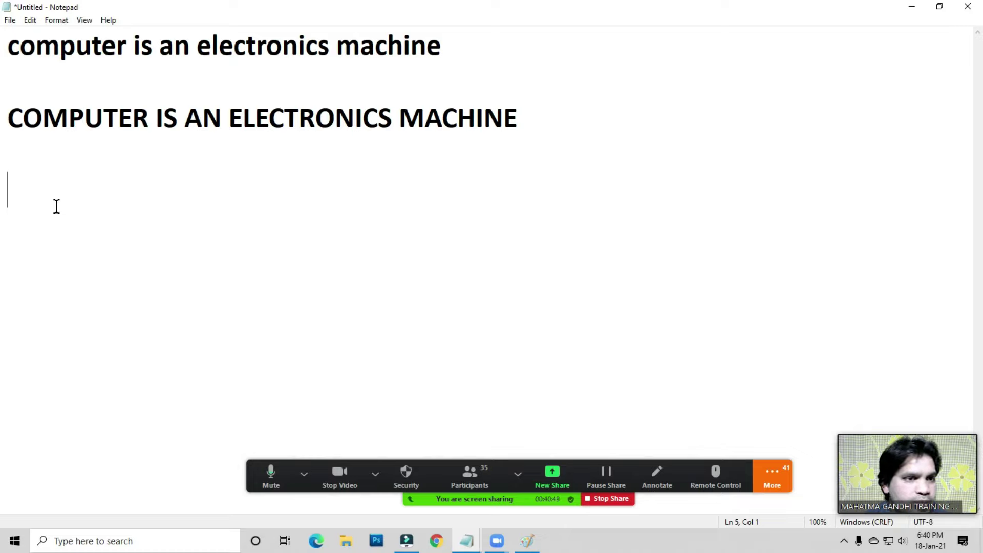
type("D")
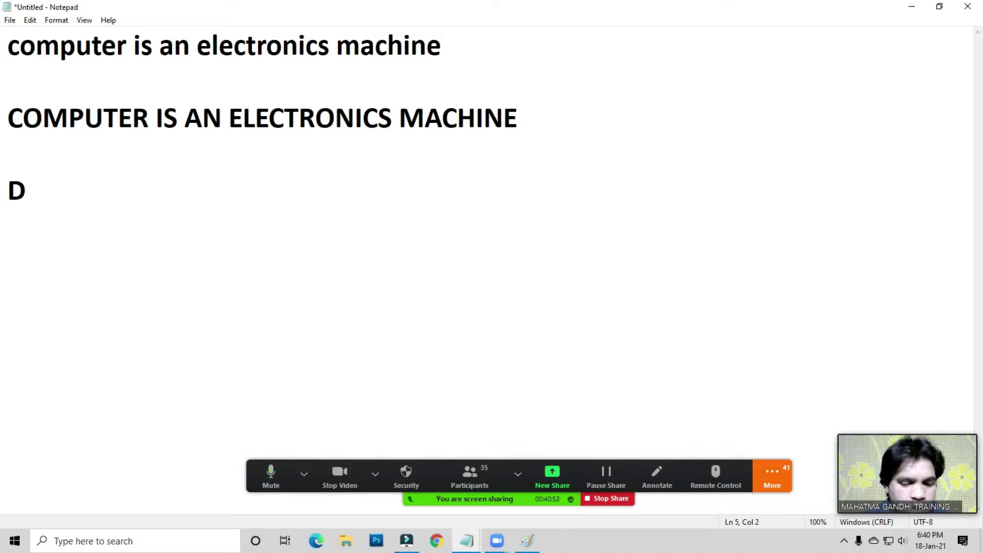
type("eepak")
key("Return")
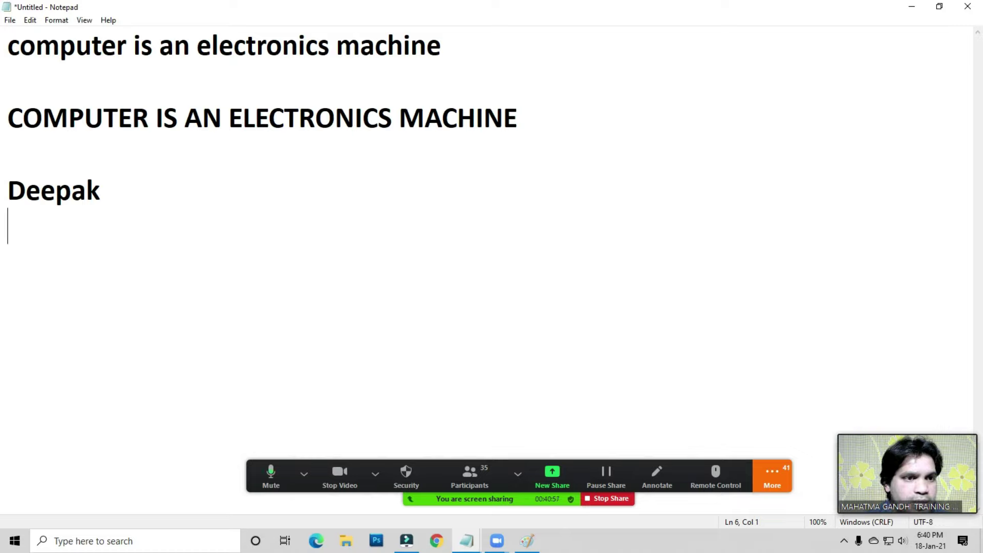
type("R")
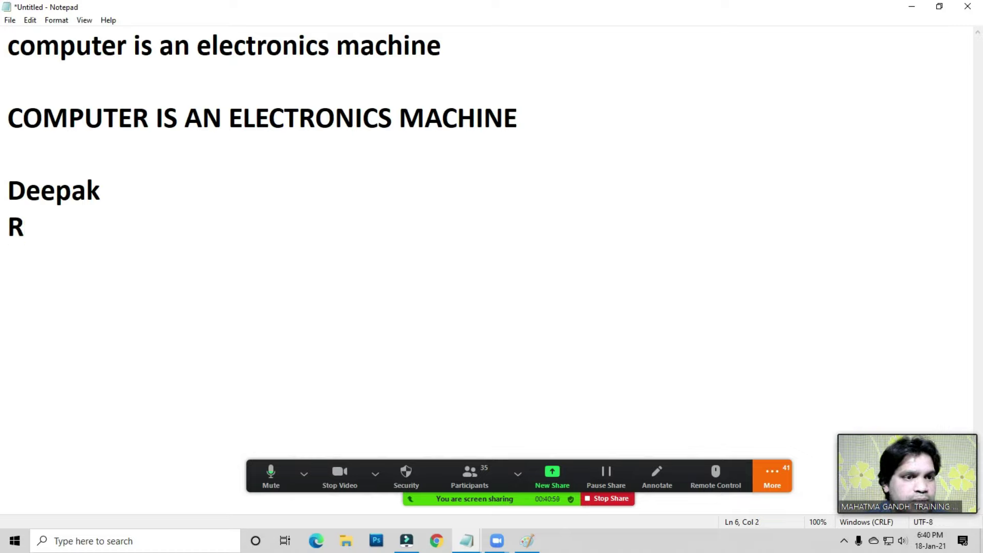
type("akesh")
key("Return")
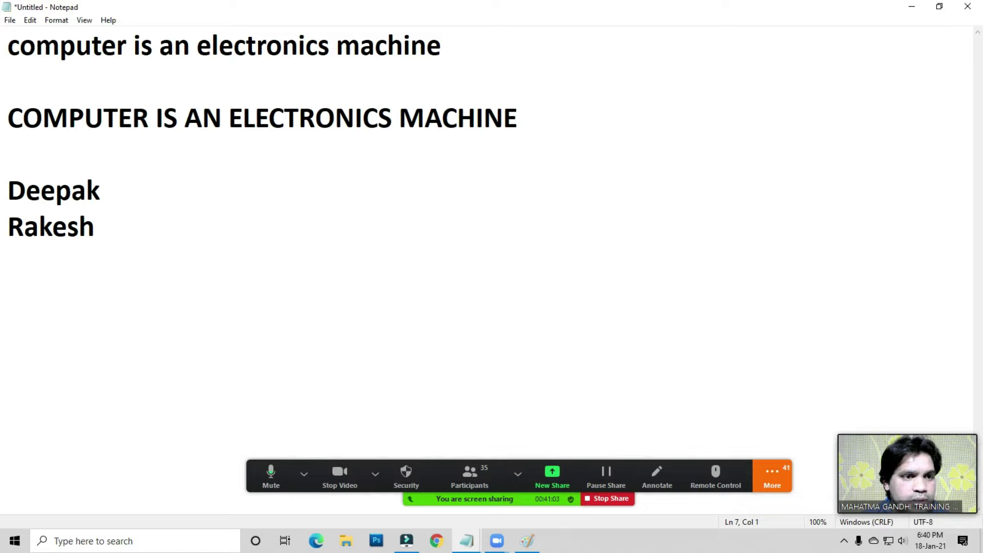
type("M")
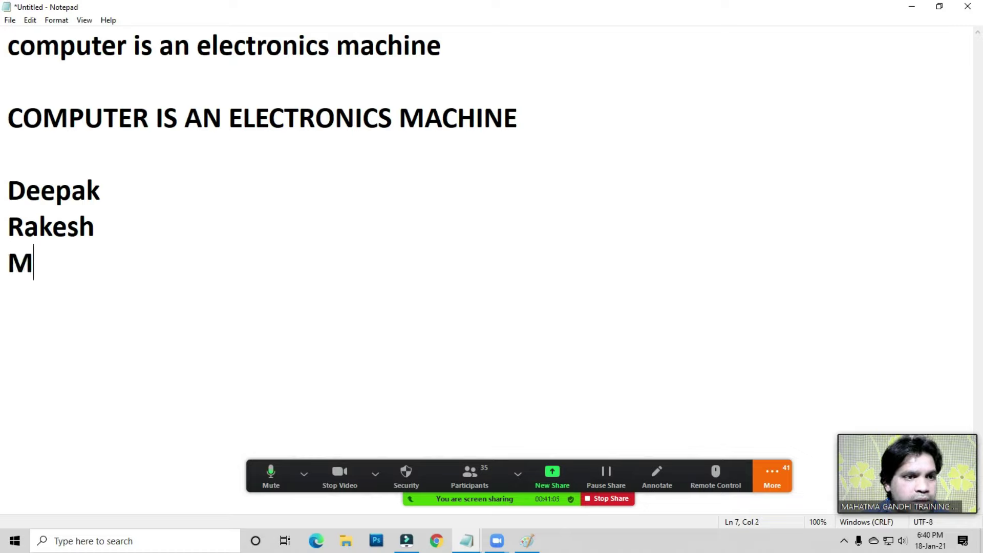
type("anoj")
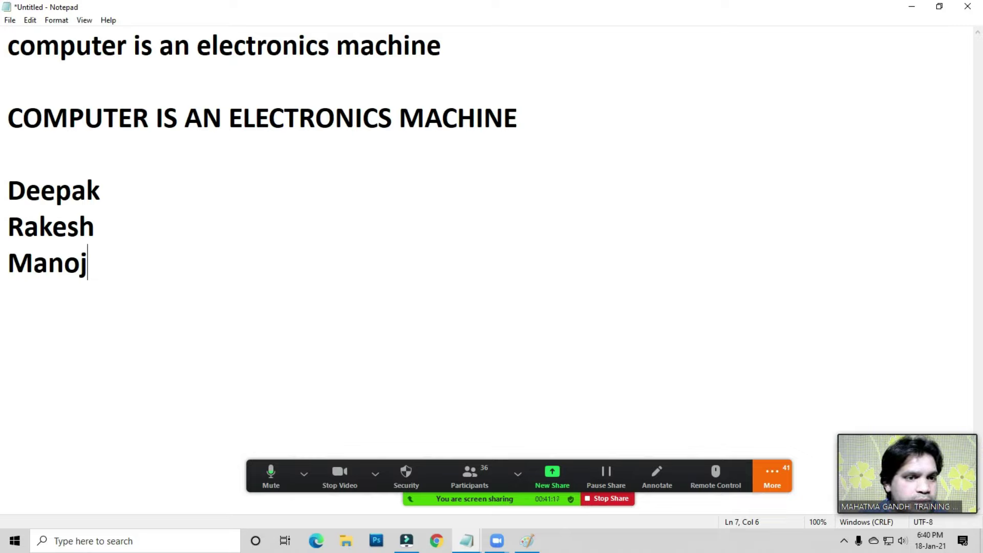
key("Return")
key("Return")
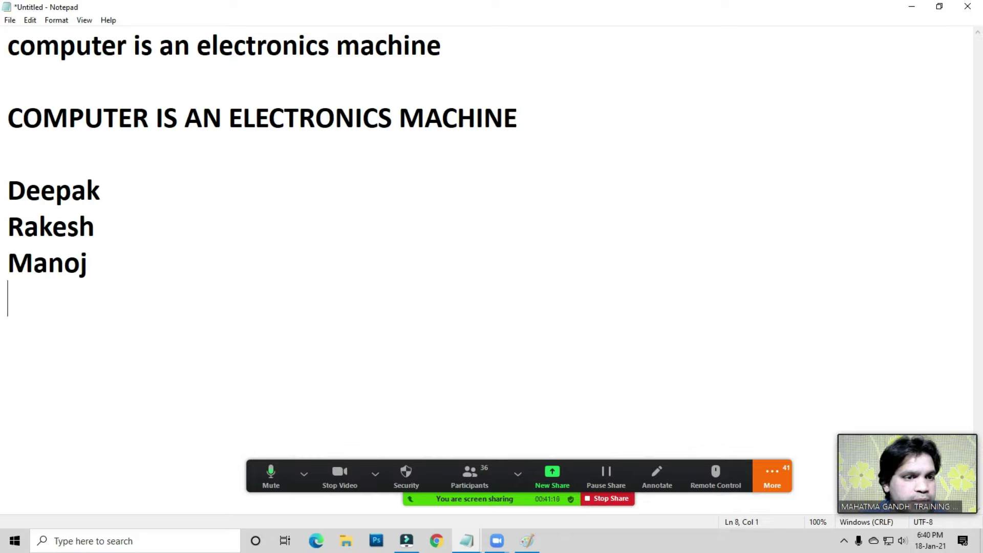
key("Return")
key("Return")
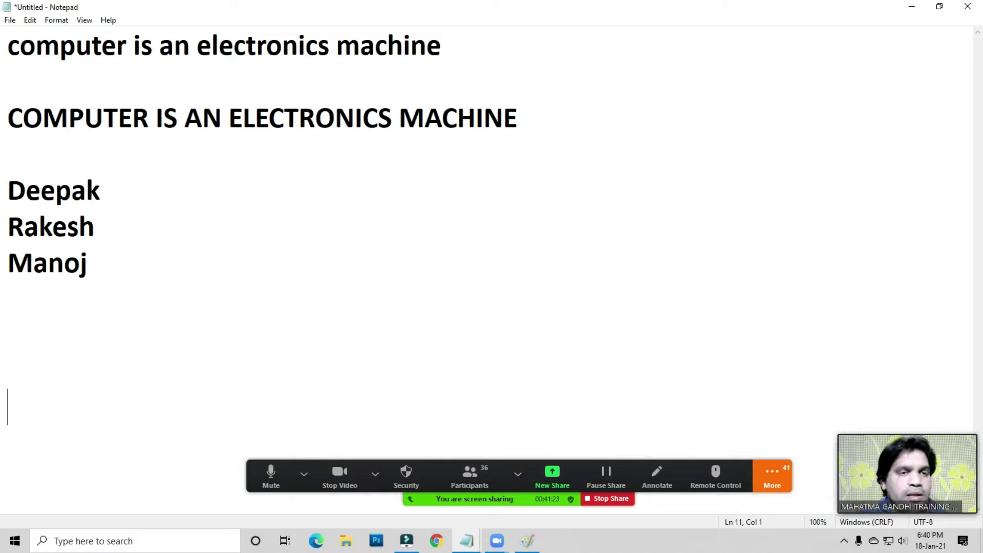
left_click(71, 123)
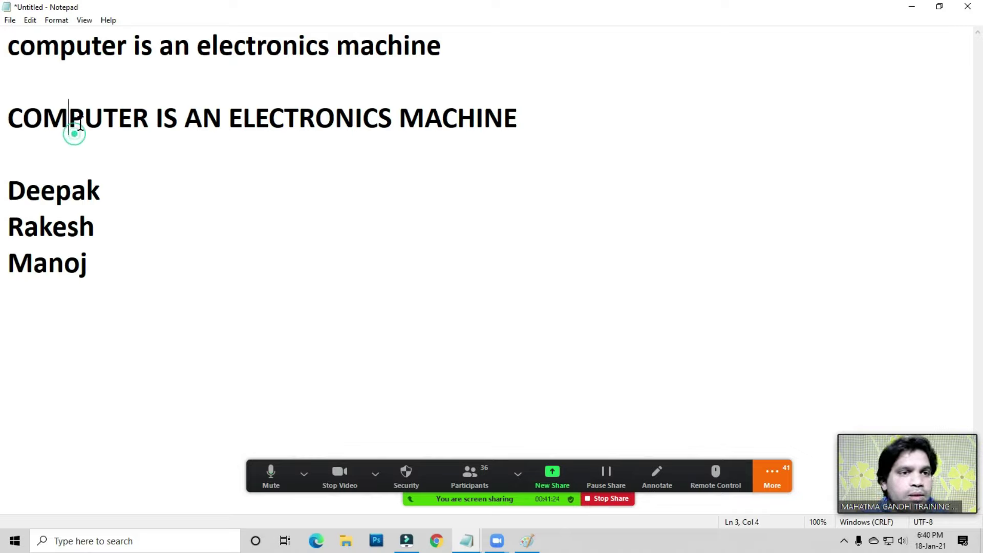
left_click(31, 21)
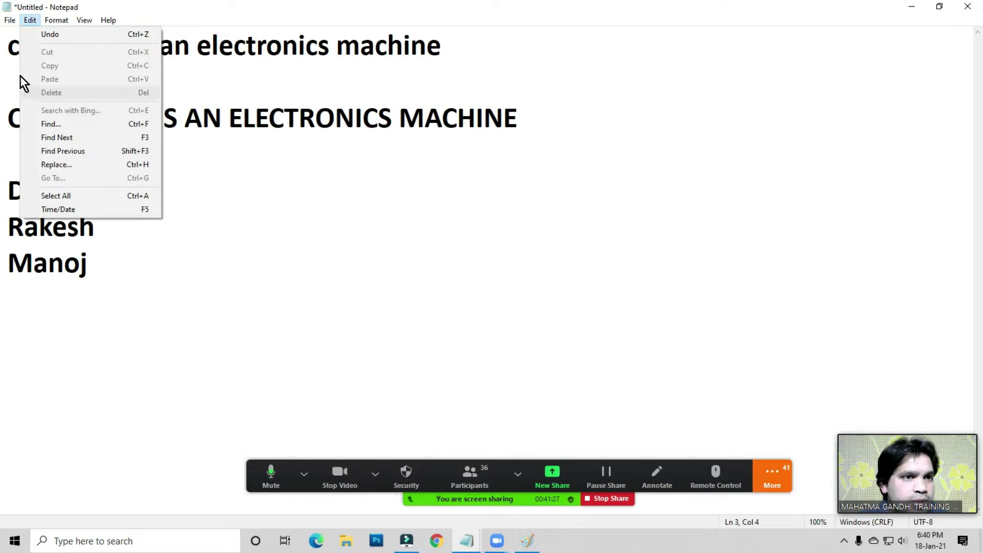
mouse_move(10, 20)
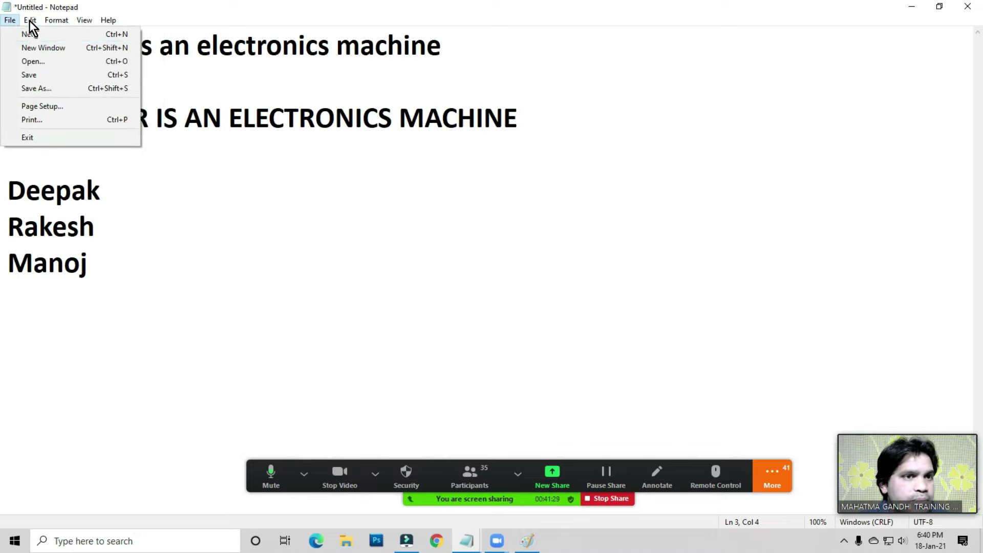
left_click(186, 145)
left_click_drag(20, 191, 88, 270)
left_click(88, 270)
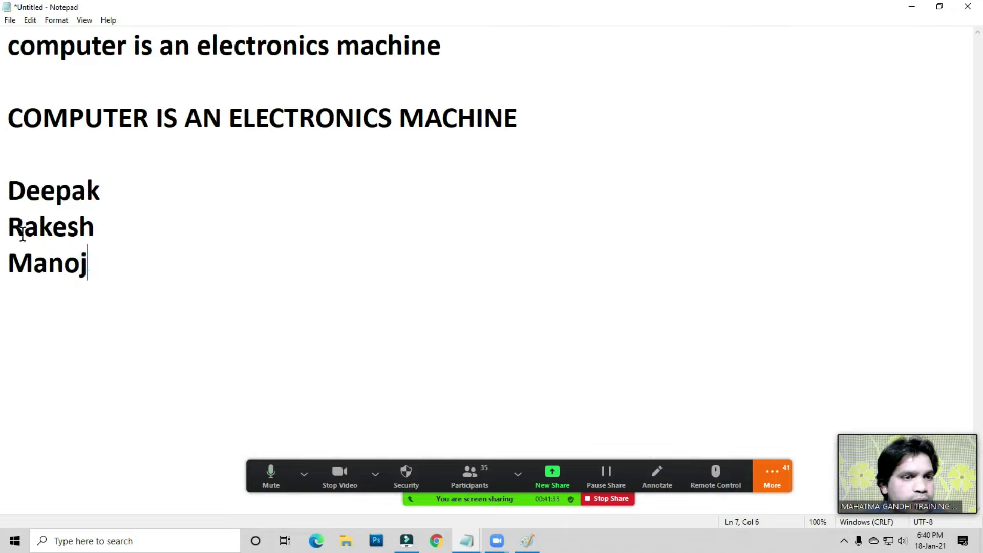
left_click_drag(10, 194, 86, 194)
left_click_drag(100, 228, 85, 265)
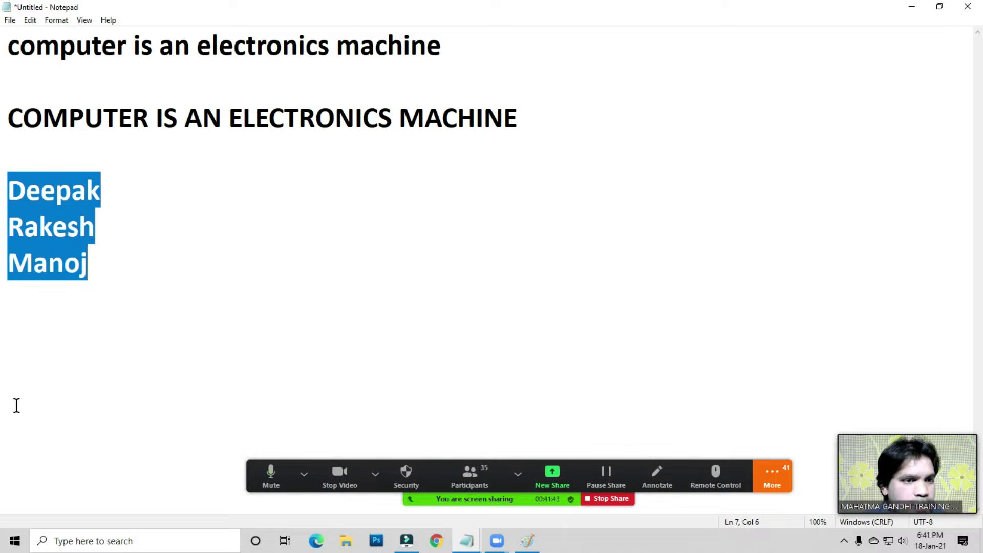
left_click(54, 238)
left_click(31, 20)
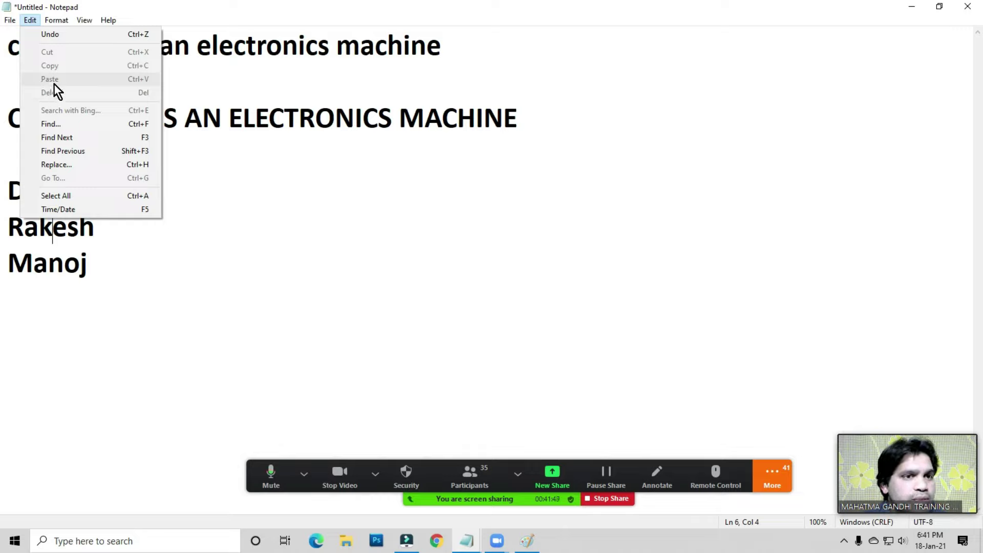
left_click(44, 247)
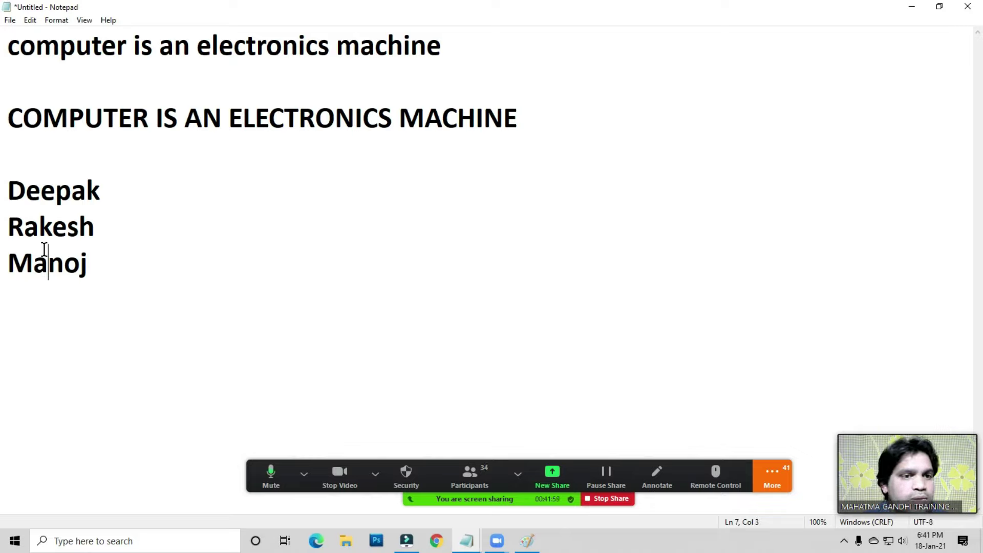
left_click(30, 20)
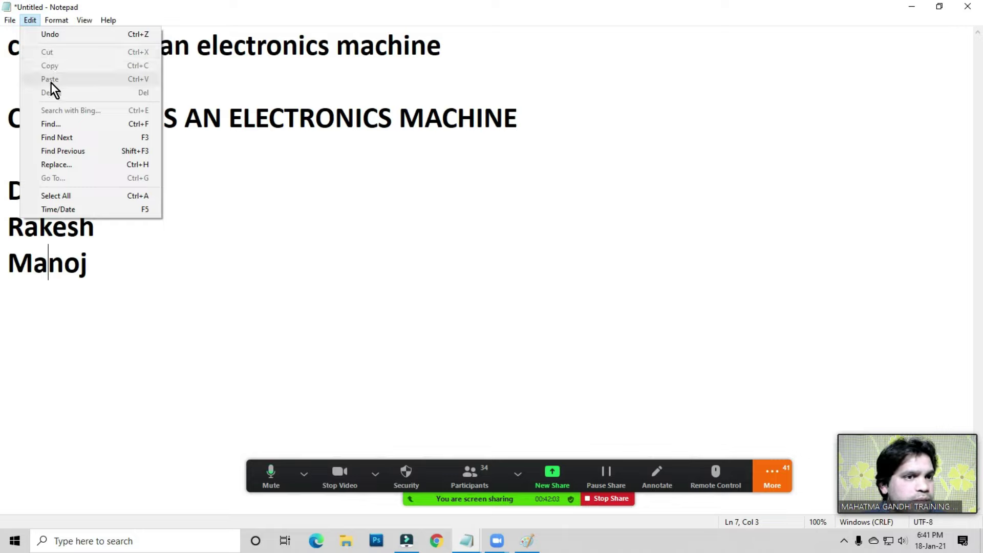
left_click(22, 229)
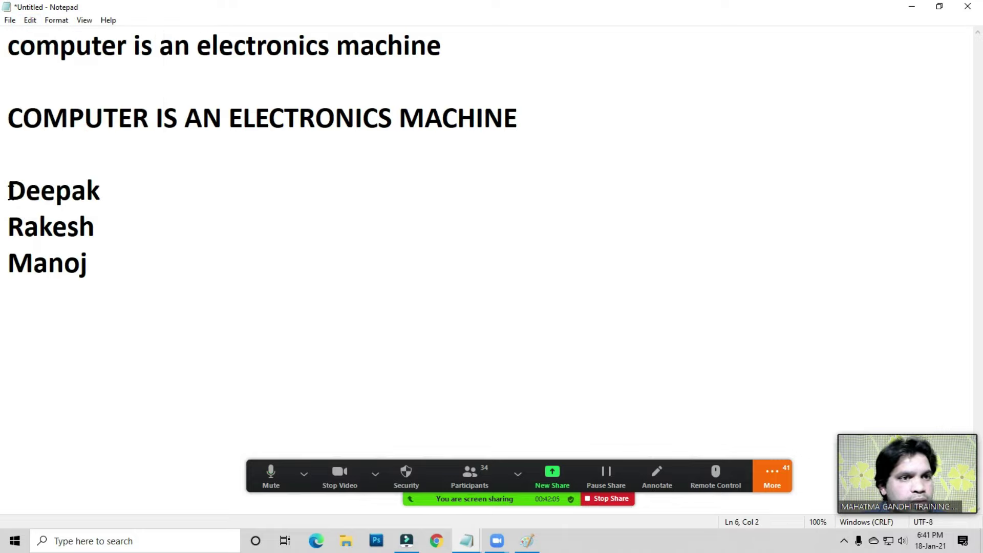
left_click(30, 20)
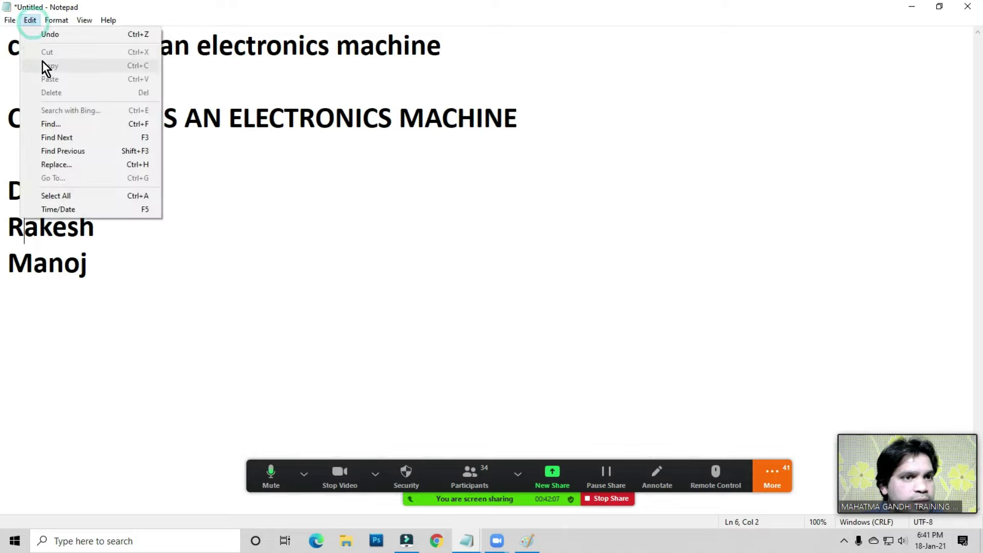
key("Escape")
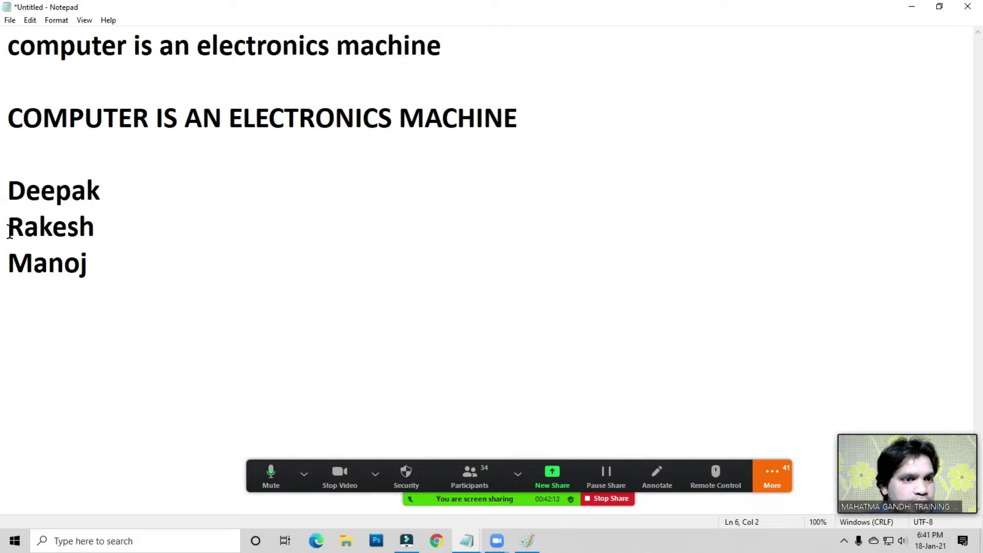
- Cut the three-name list with Edit > Cut and paste it one line lower
left_click_drag(9, 190, 124, 193)
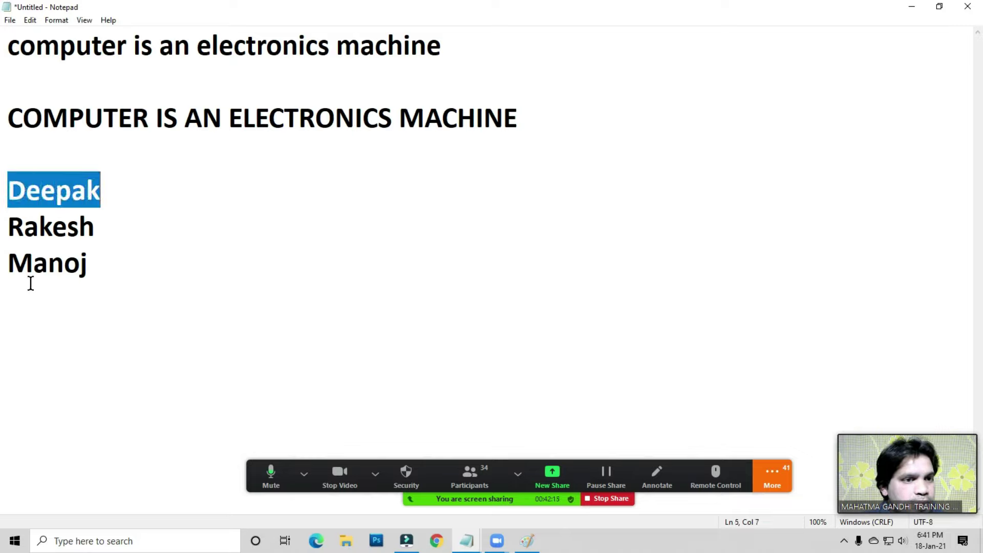
left_click(25, 217)
left_click_drag(8, 189, 93, 254)
left_click(26, 190)
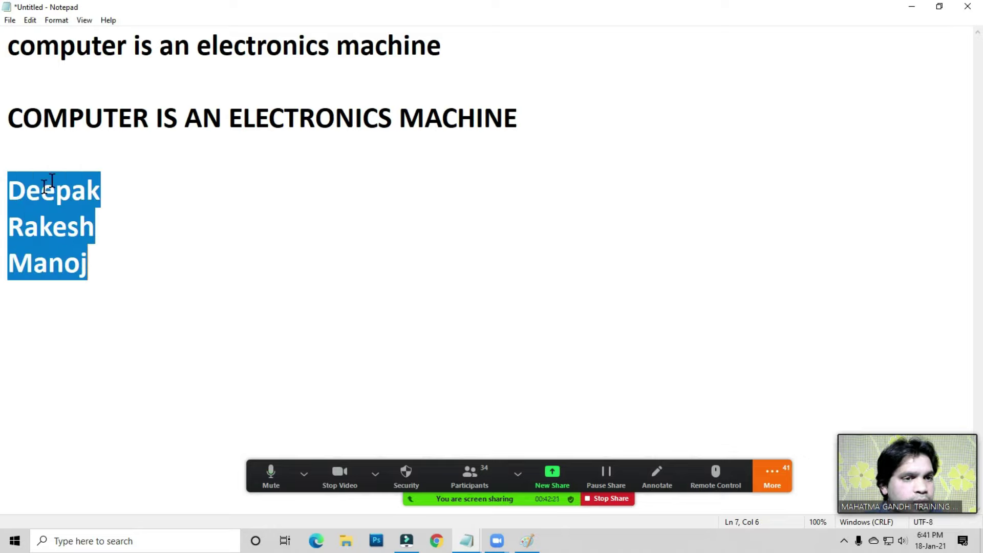
left_click(29, 21)
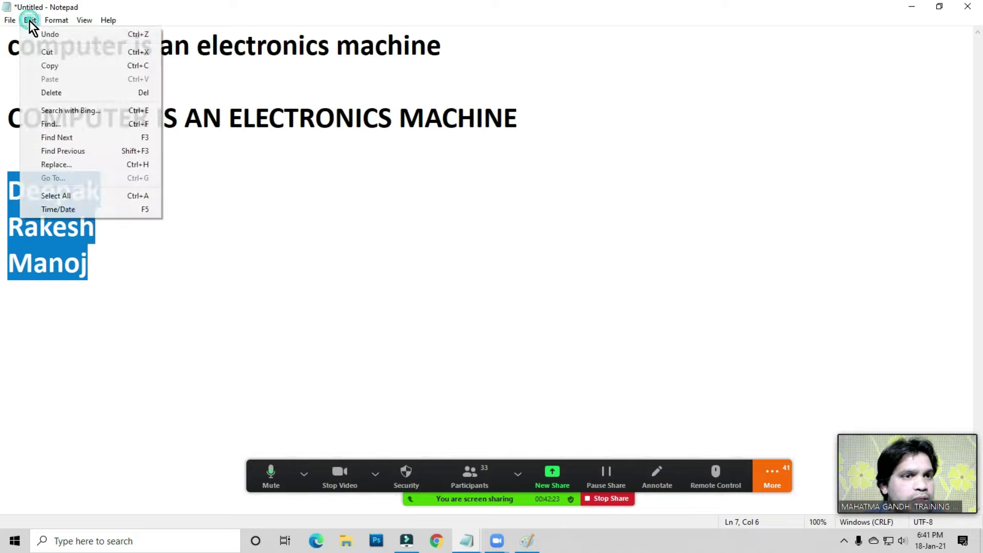
left_click(47, 52)
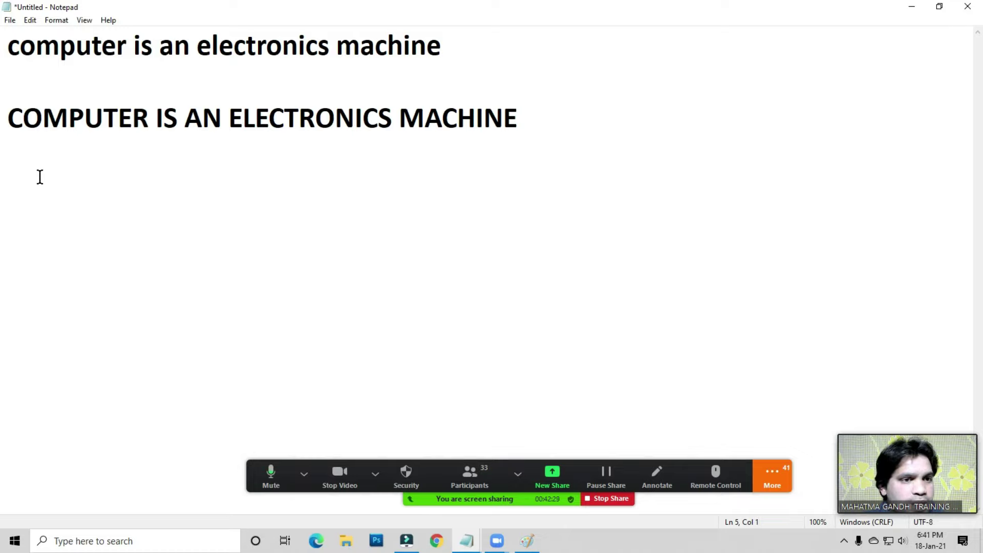
key("Return")
key("Return")
key("Return")
key("Return")
key("Return")
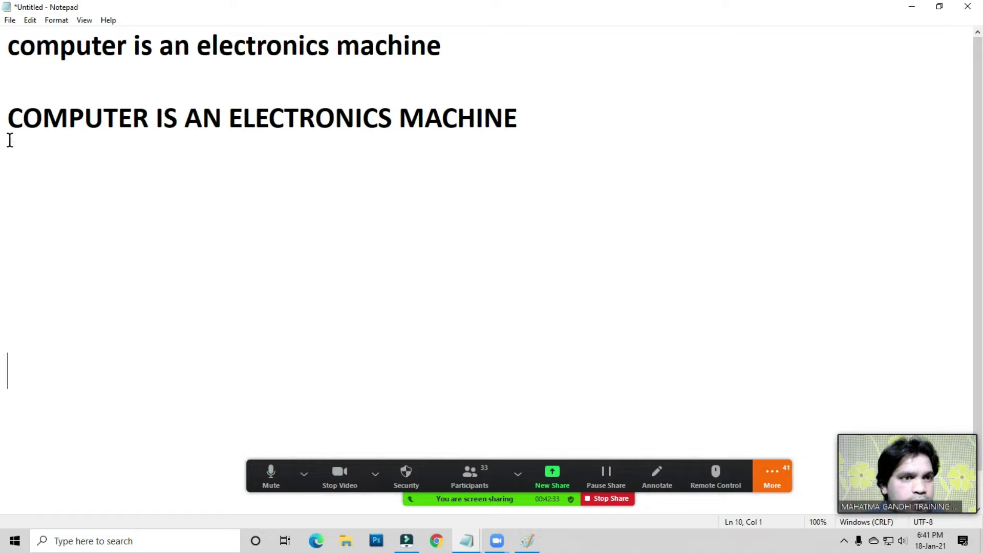
left_click(31, 20)
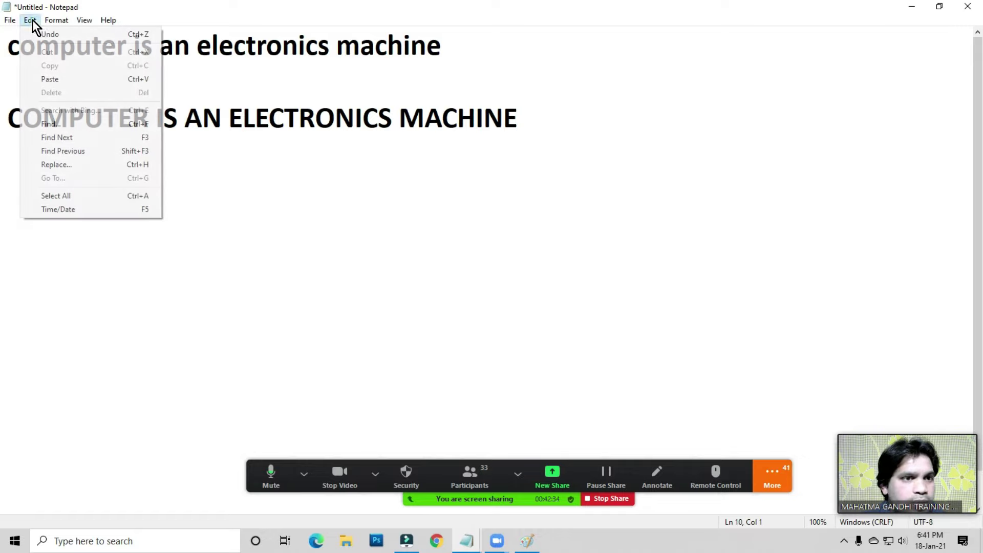
left_click(53, 80)
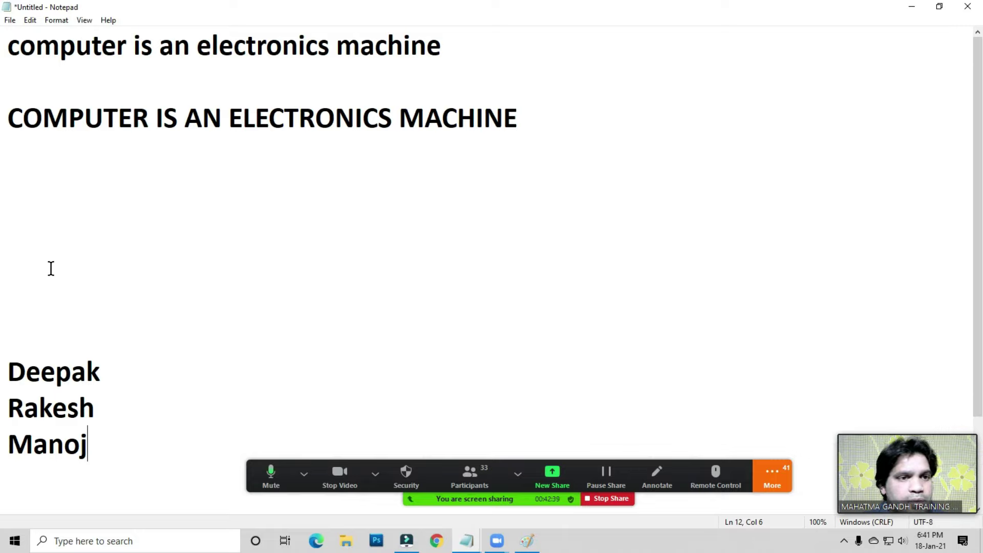
- Copy the three pasted names and paste the copy on the empty line under the sentence
left_click_drag(9, 361, 101, 453)
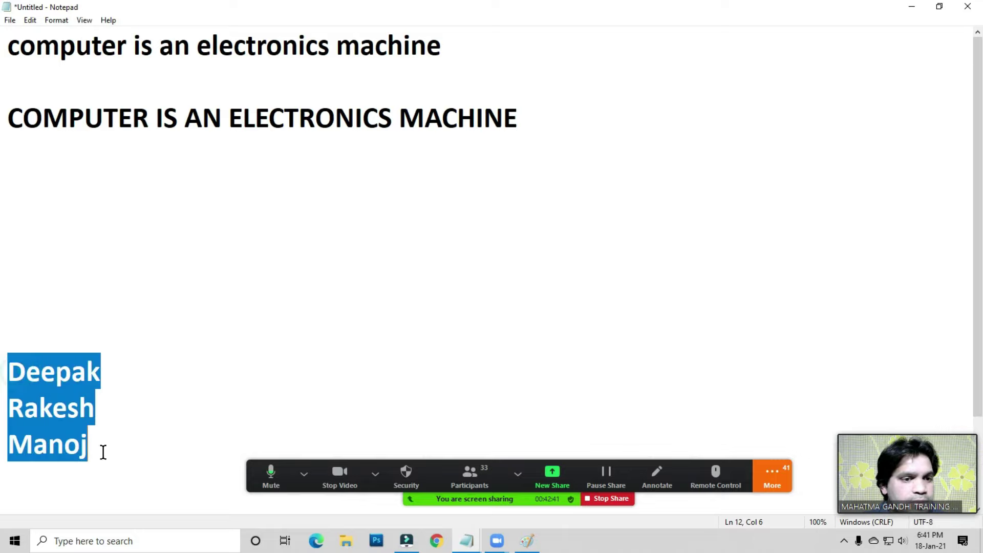
left_click(47, 366)
left_click_drag(9, 361, 88, 445)
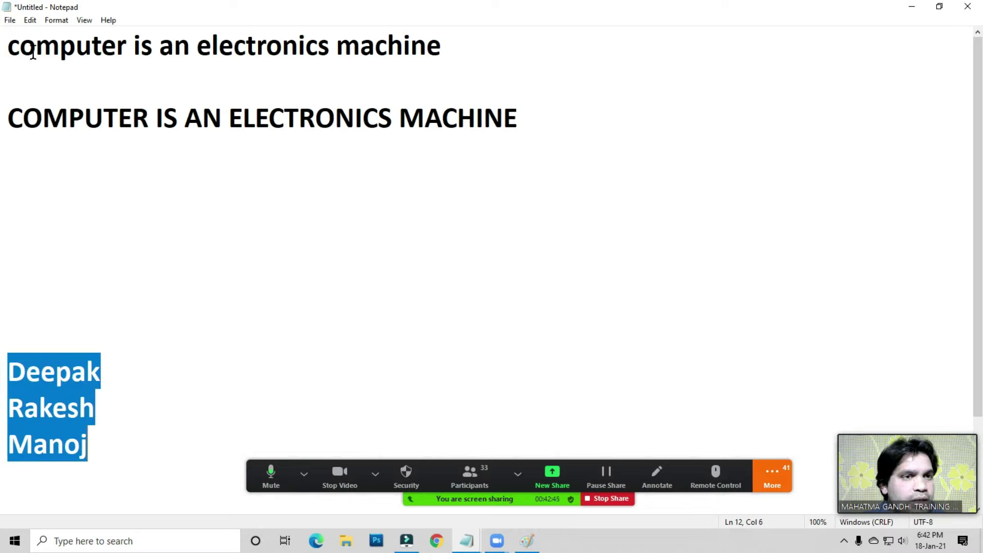
left_click(30, 21)
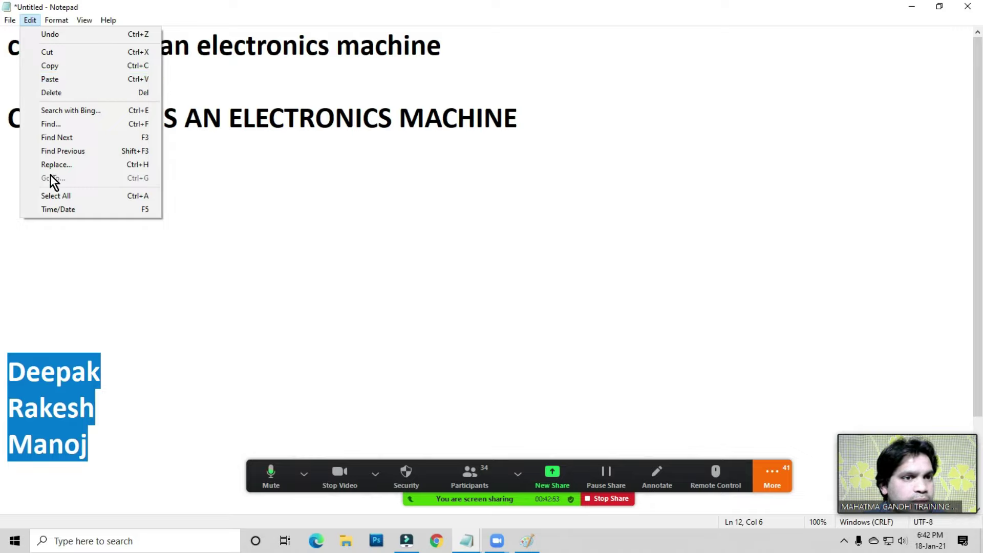
left_click(48, 65)
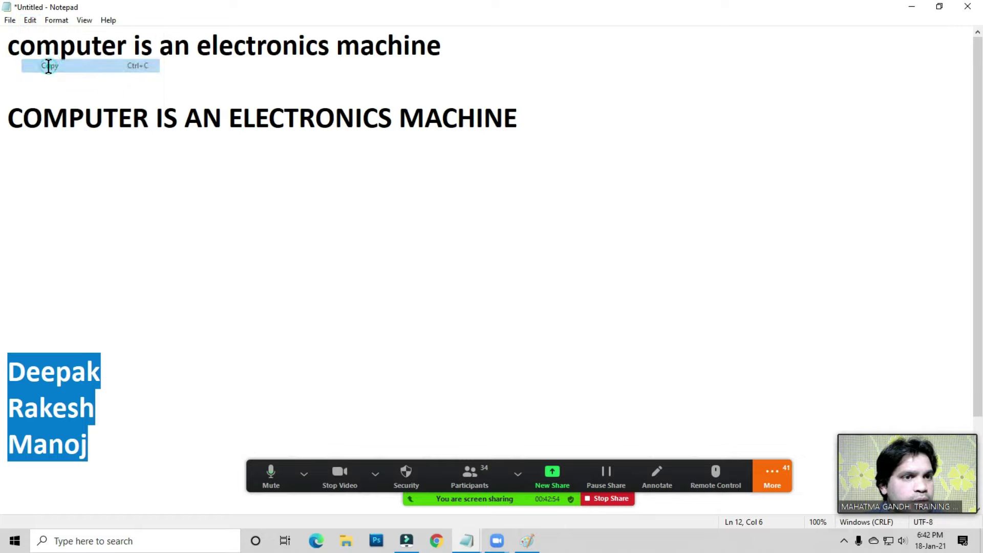
left_click(27, 193)
left_click(30, 21)
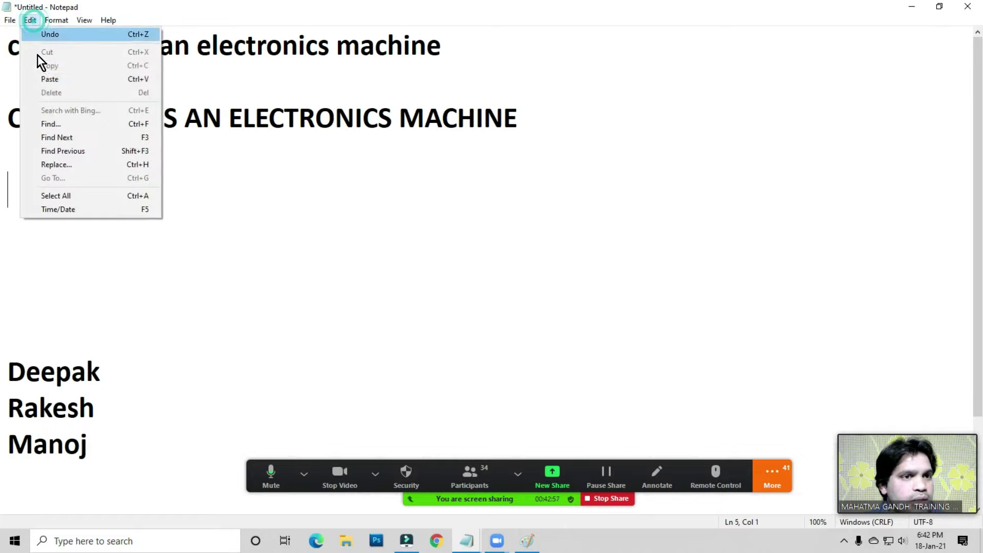
left_click(49, 80)
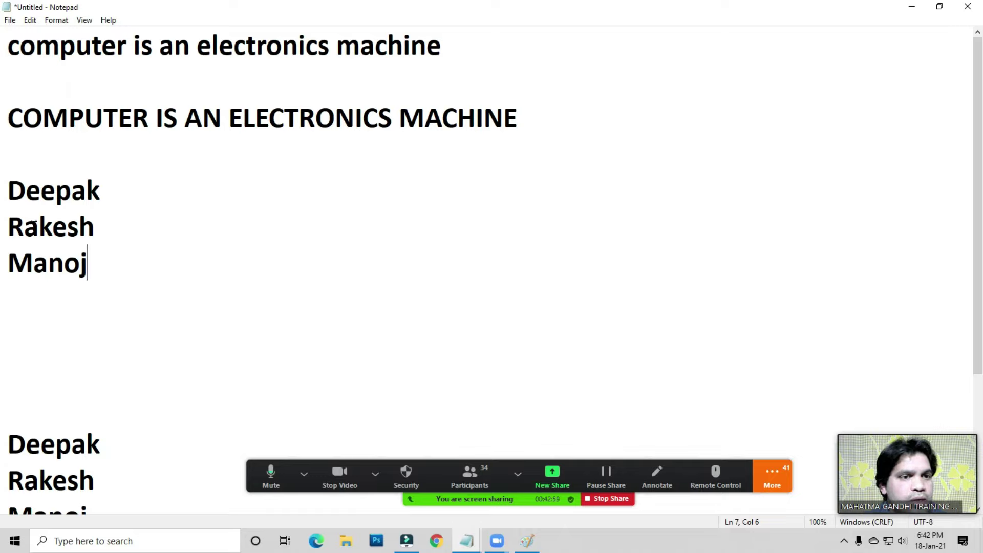
- Browse the Edit, File and Format menus, then place the caret after the word IS
left_click(30, 21)
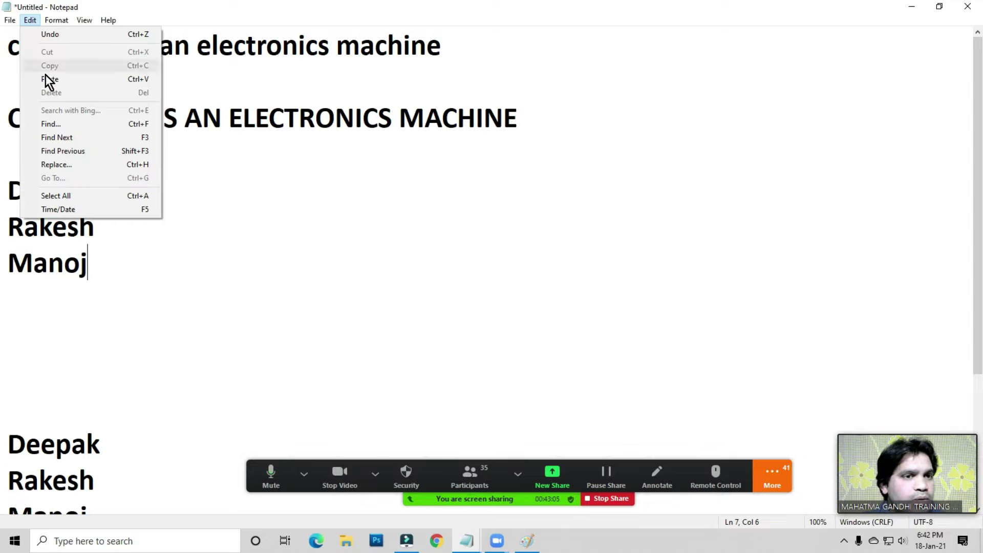
left_click(119, 277)
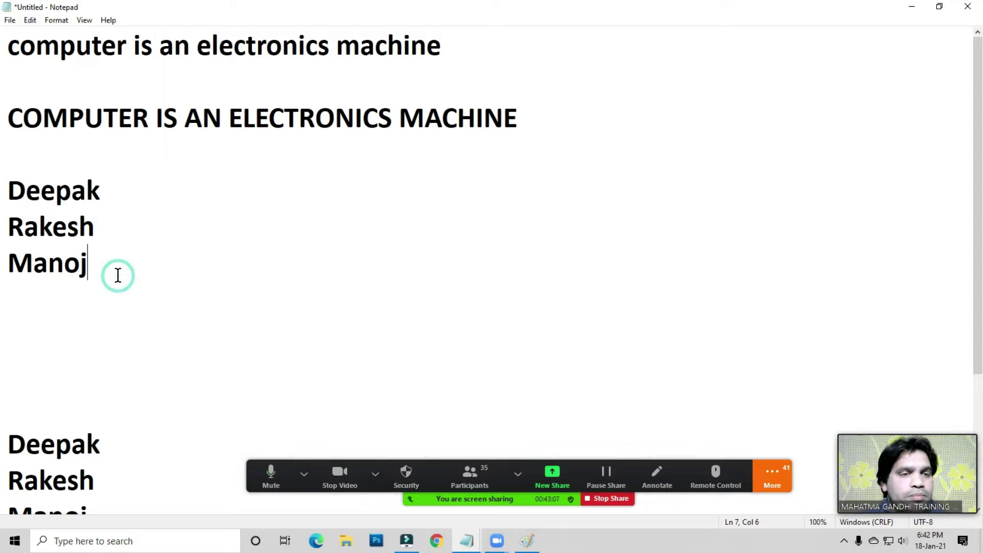
left_click(8, 20)
left_click(97, 128)
left_click(176, 129)
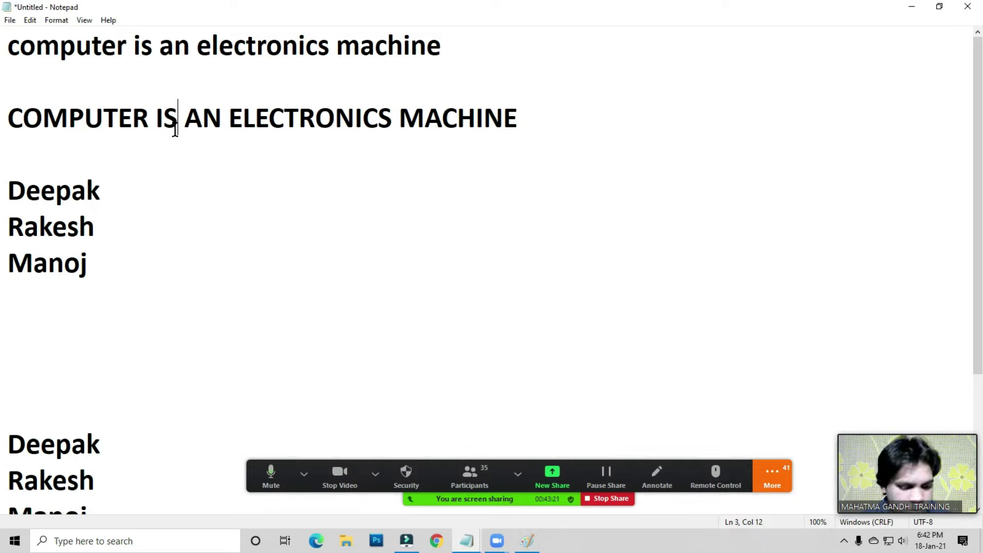
- Launch WordPad via Win+R and share its window in the Zoom meeting
key("super+r")
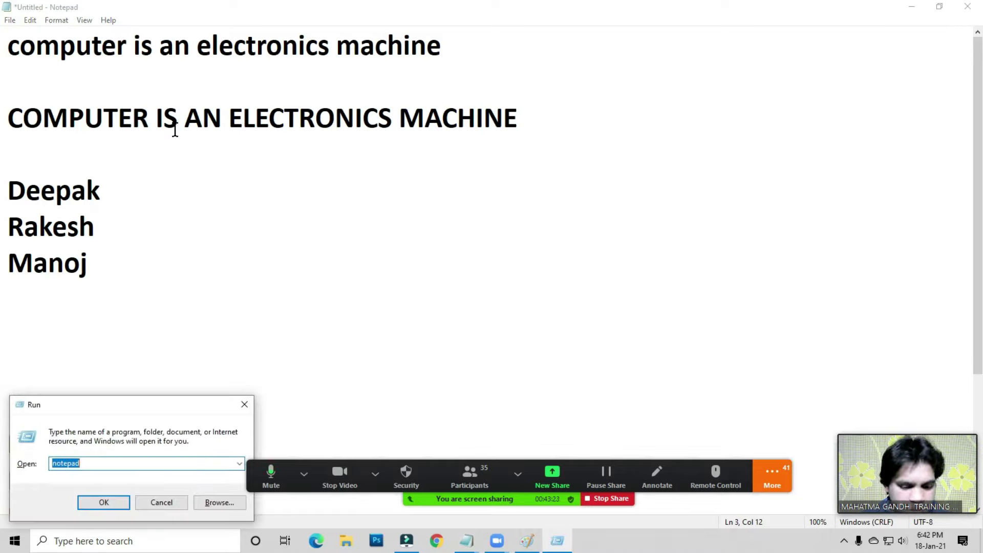
type("wordpad")
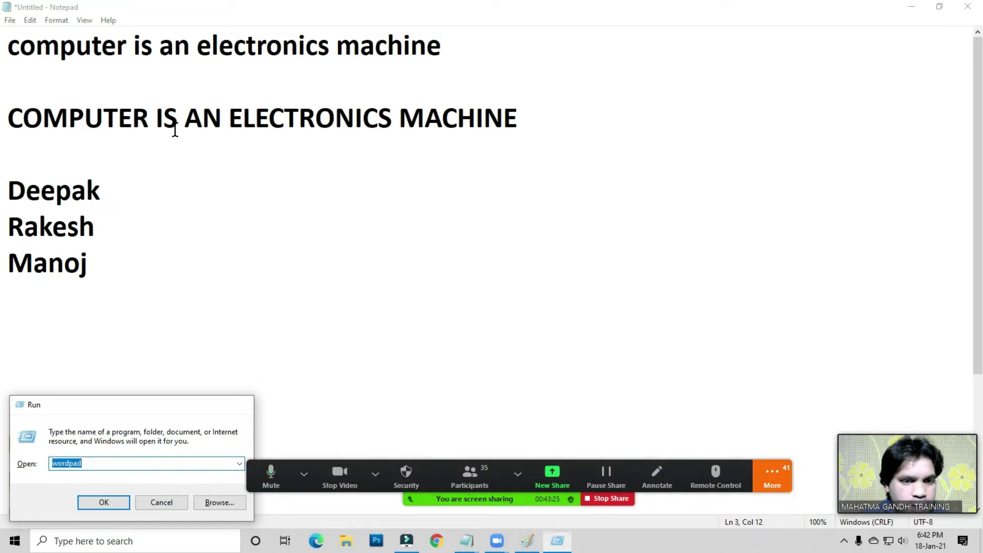
key("Return")
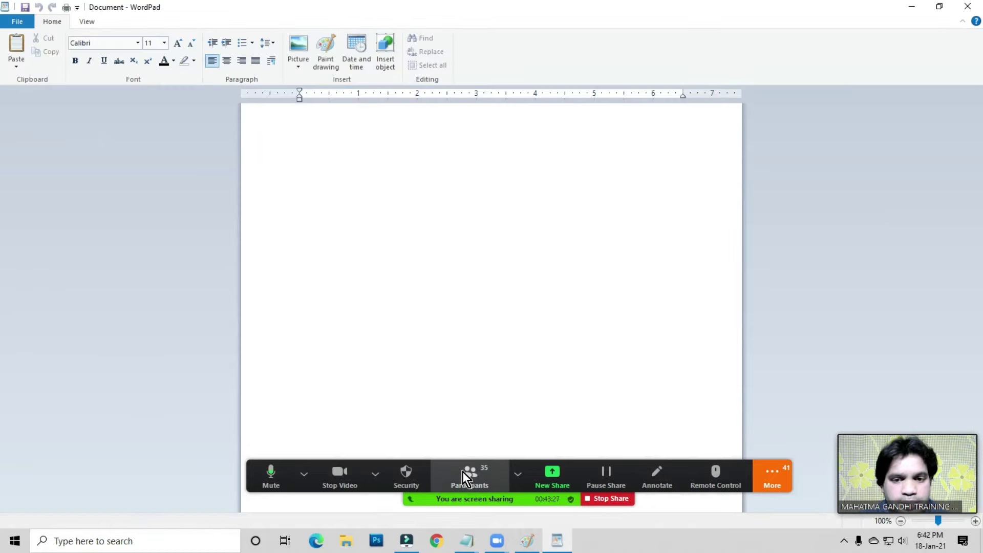
left_click(550, 472)
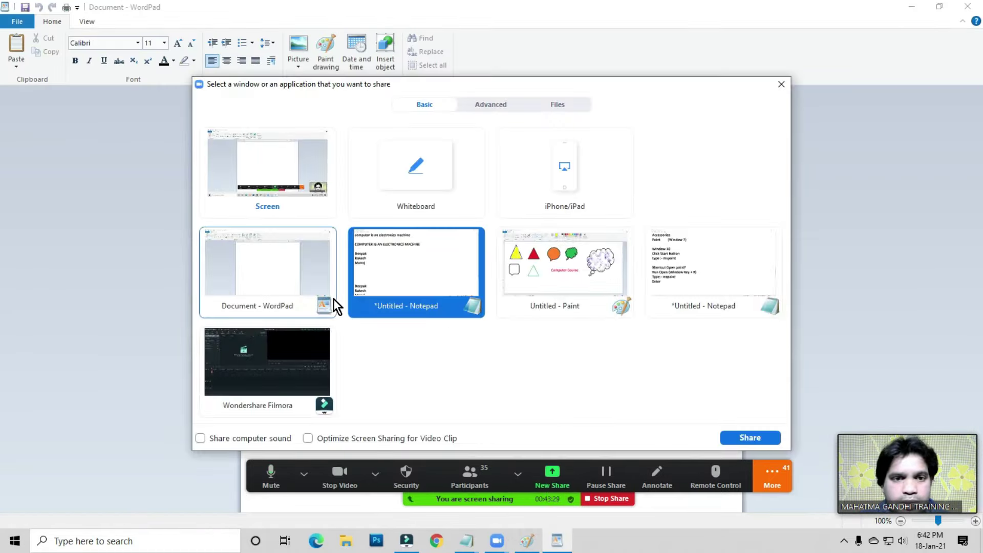
left_click(268, 268)
left_click(748, 438)
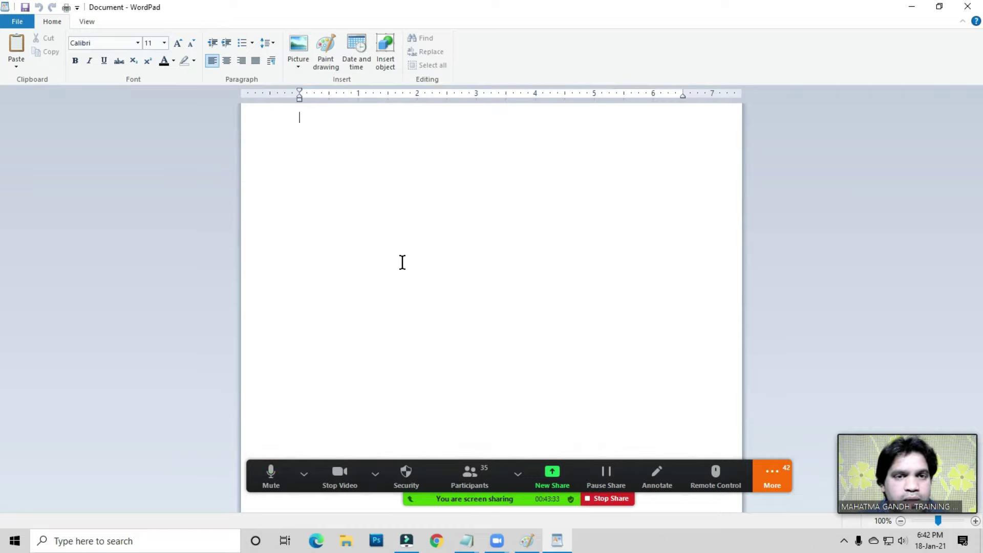
- Enlarge the text to 72 pt and type the first name, correcting typos
left_click(178, 44)
left_click(326, 134)
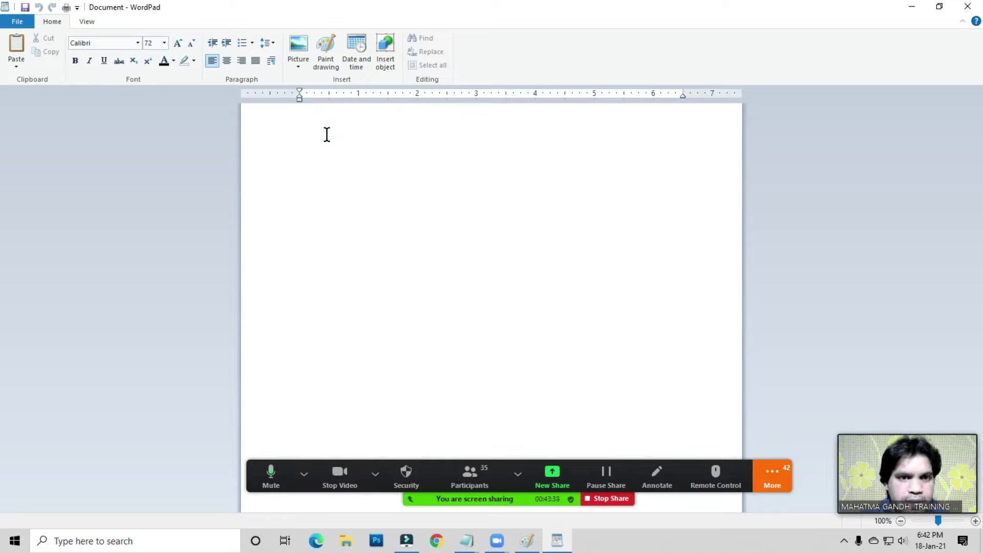
type("Rkaes")
key("BackSpace")
key("BackSpace")
key("BackSpace")
key("BackSpace")
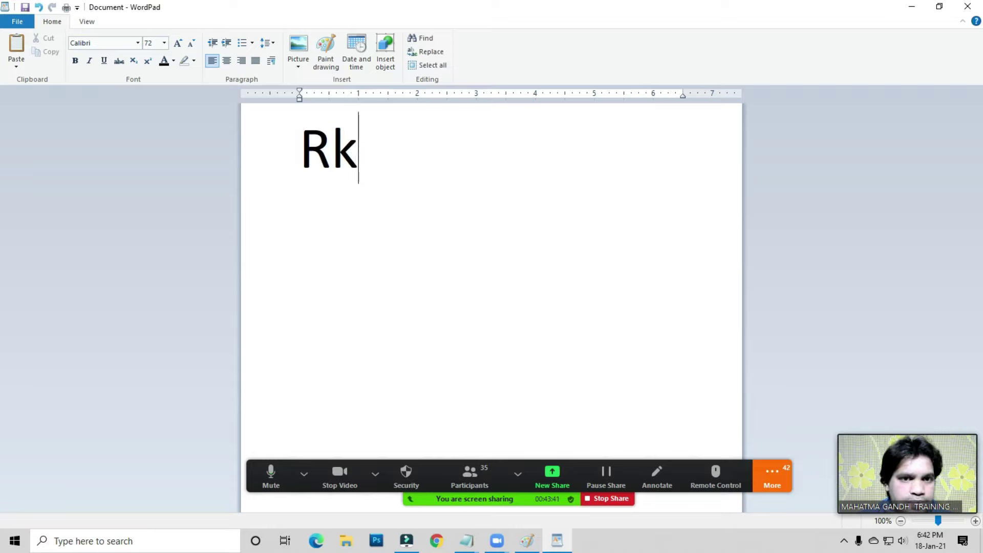
key("Caps_Lock")
type("AKE")
key("BackSpace")
key("BackSpace")
key("BackSpace")
key("Caps_Lock")
type("akesh")
- Add the second and third first names on their own lines
key("Return")
type("Deepak")
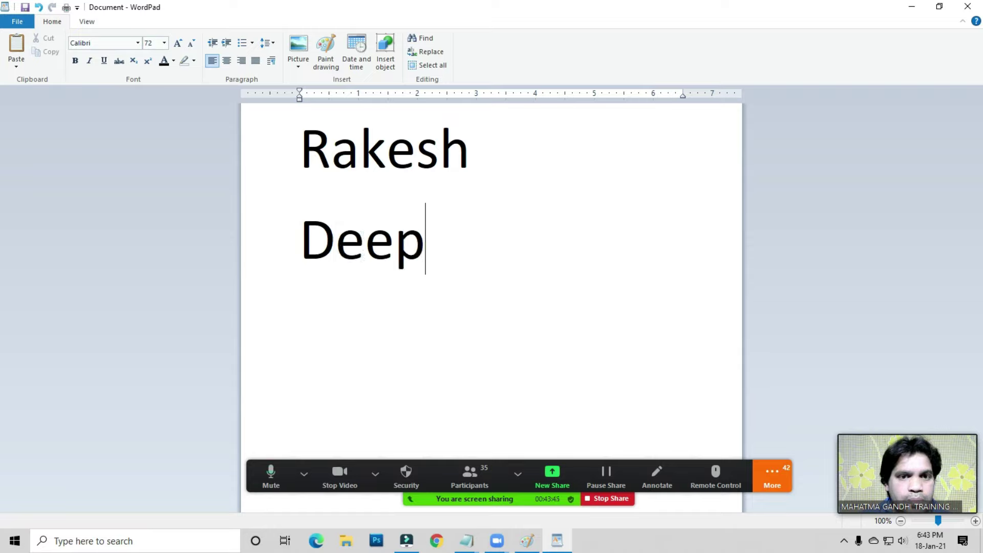
key("Return")
type("Suresh")
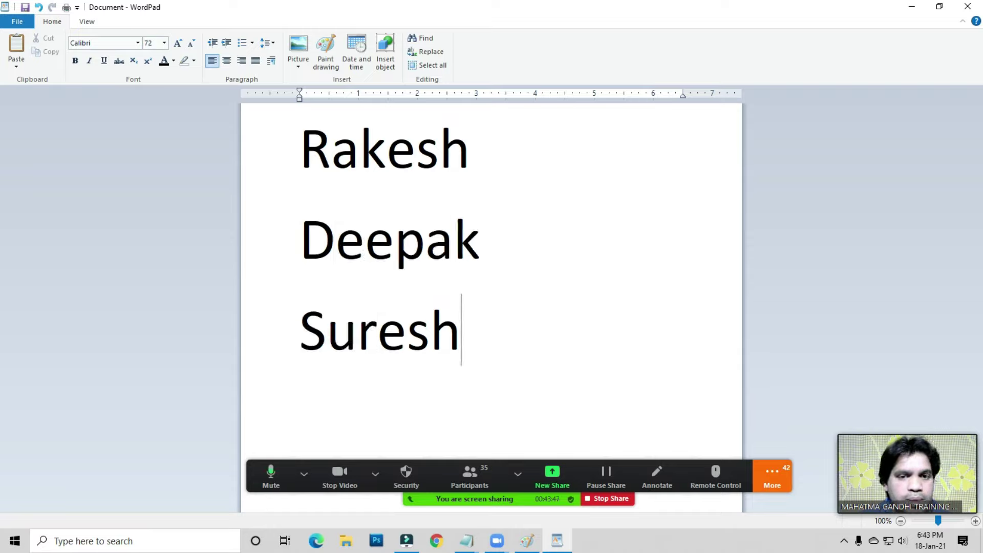
left_click(316, 191)
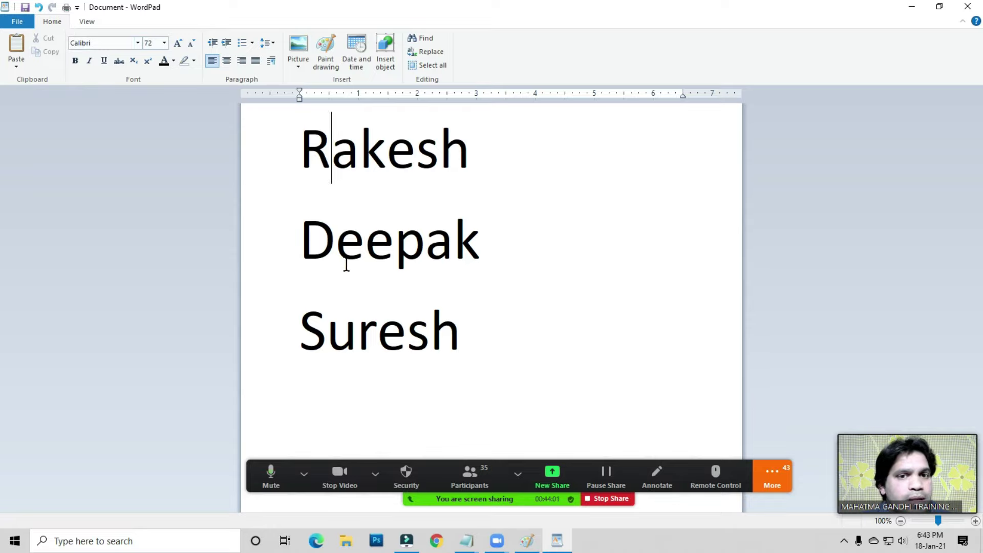
- Colour the second name red using the Text color dropdown
left_click_drag(307, 237, 469, 235)
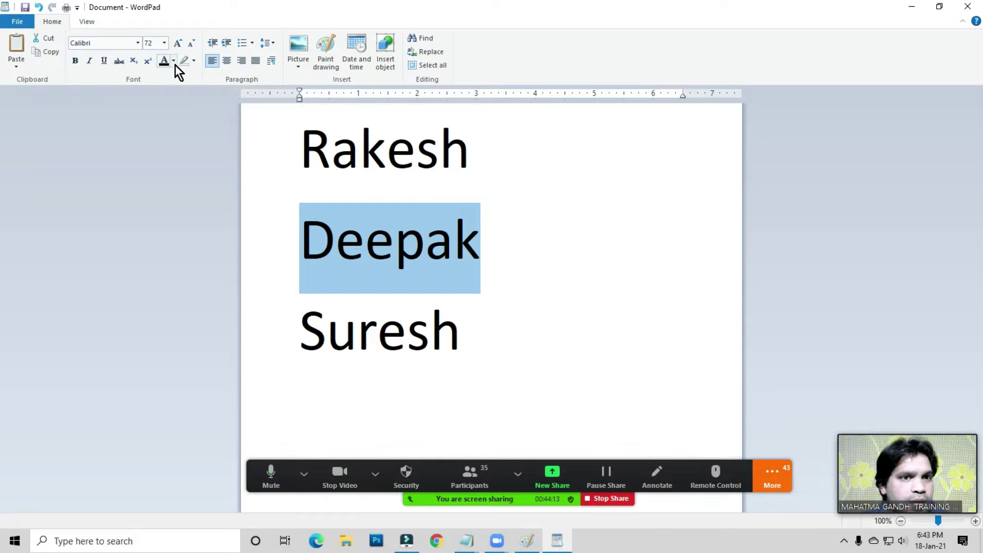
left_click(175, 63)
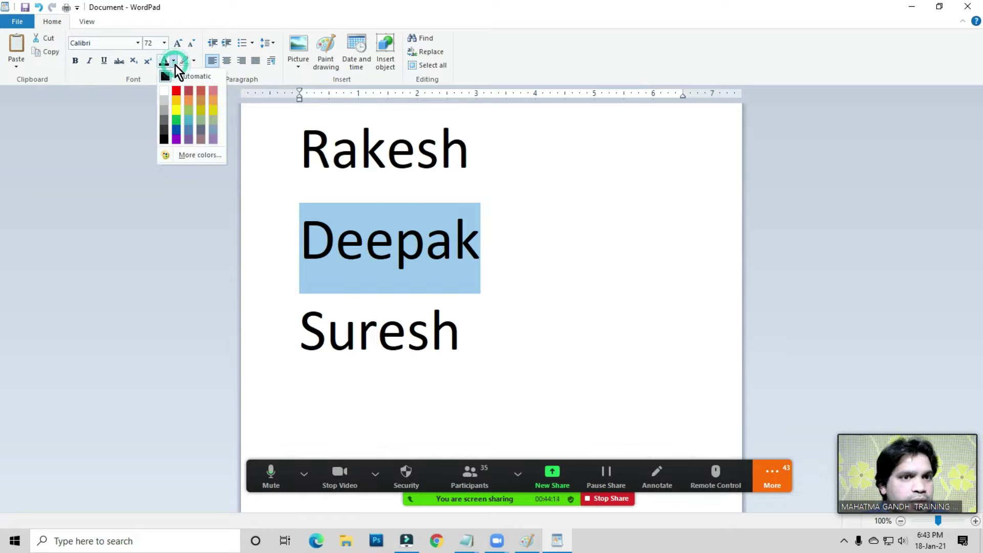
left_click(177, 90)
left_click(509, 301)
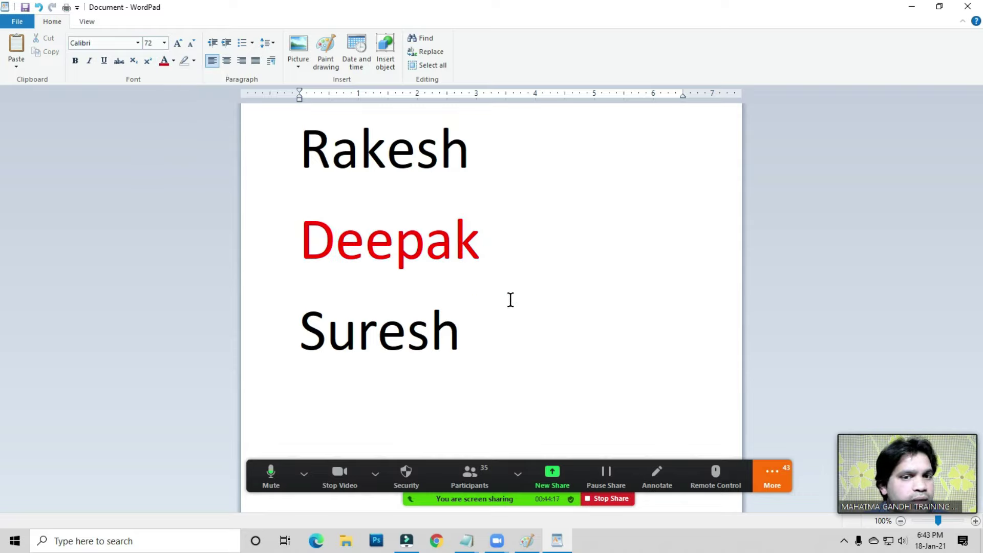
- Colour the first name green using the Text color dropdown
left_click_drag(301, 143, 470, 140)
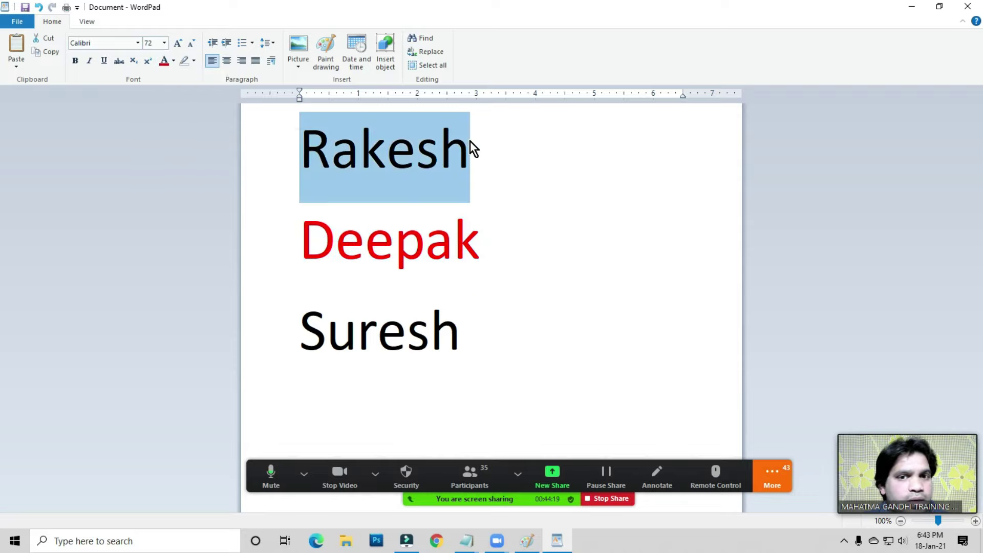
left_click(174, 61)
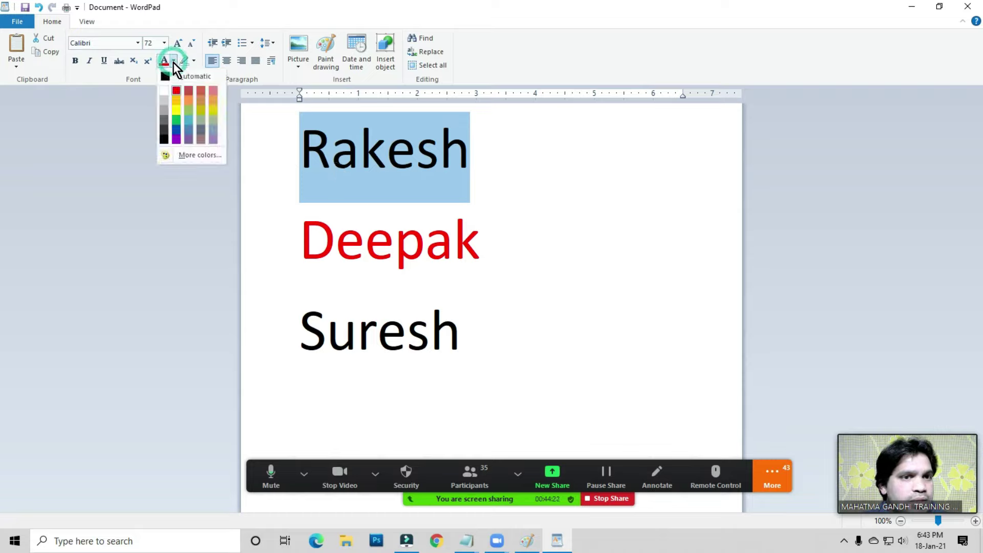
left_click(179, 121)
left_click(396, 256)
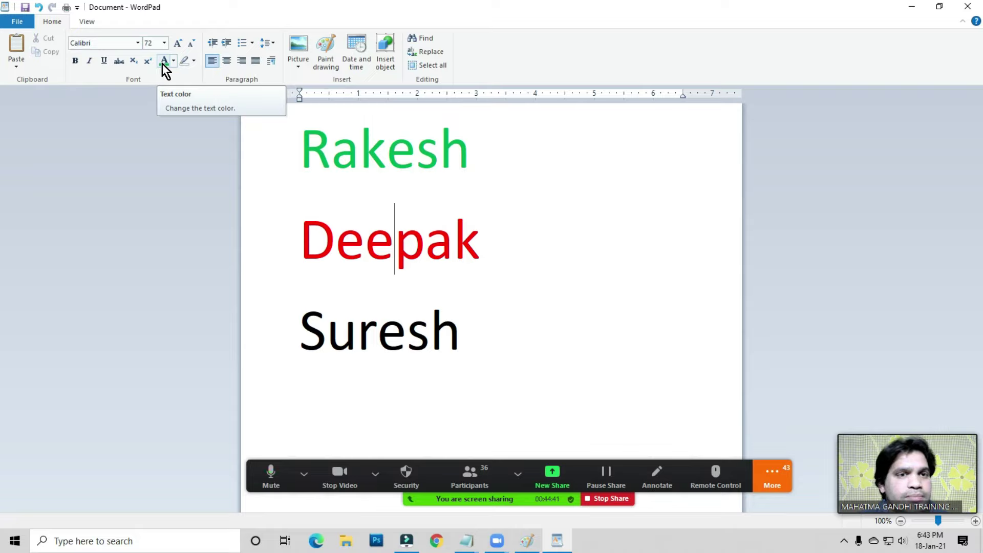
left_click(330, 164)
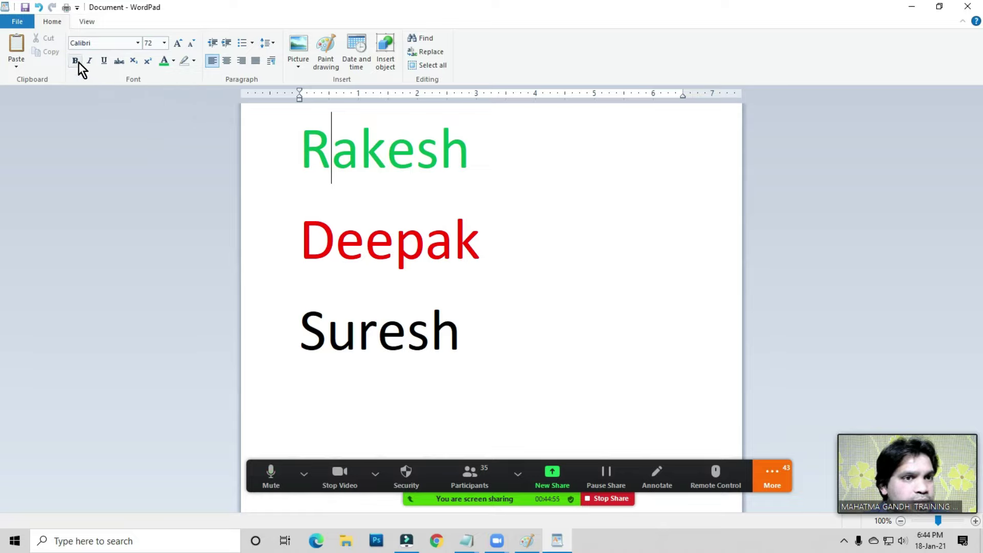
- Make the first name bold
double_click(478, 152)
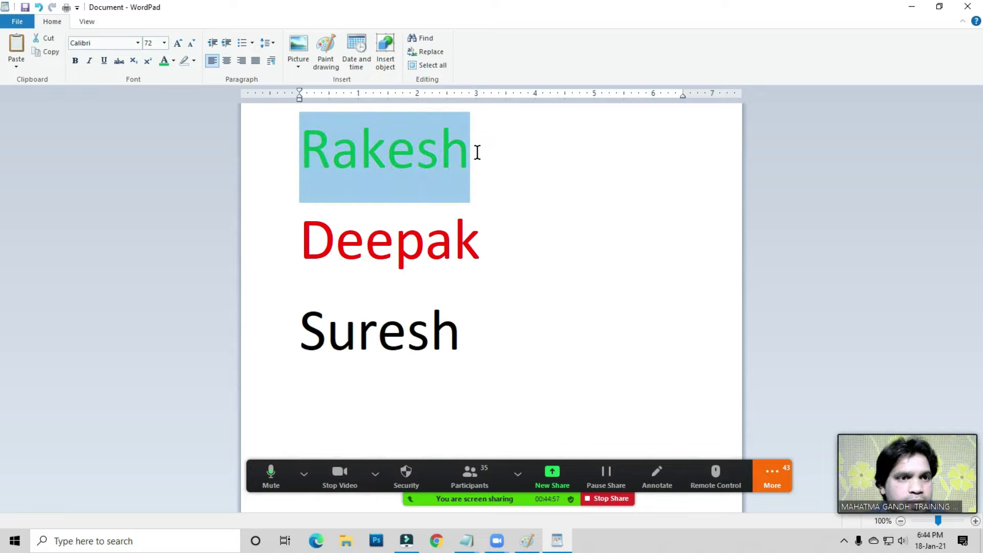
left_click(398, 183)
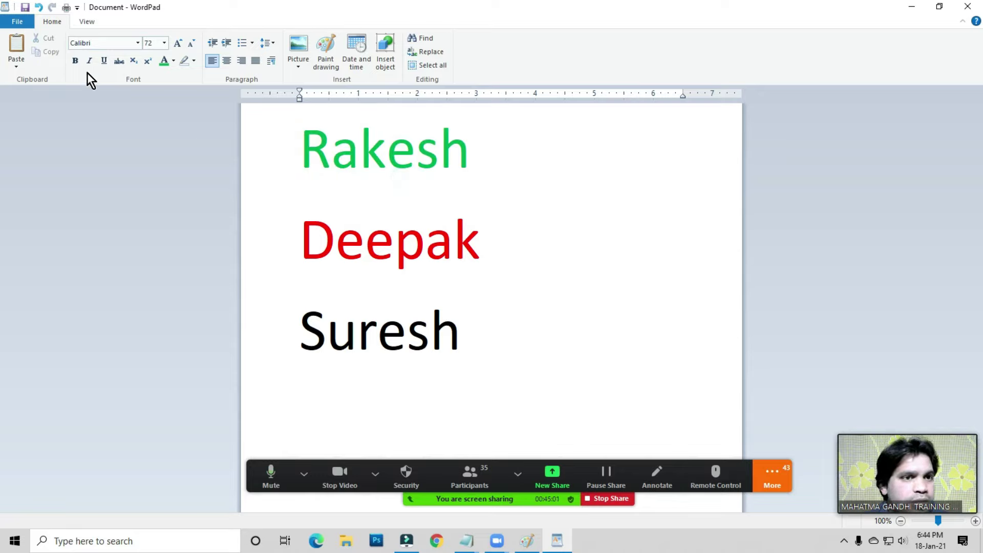
left_click_drag(301, 151, 465, 159)
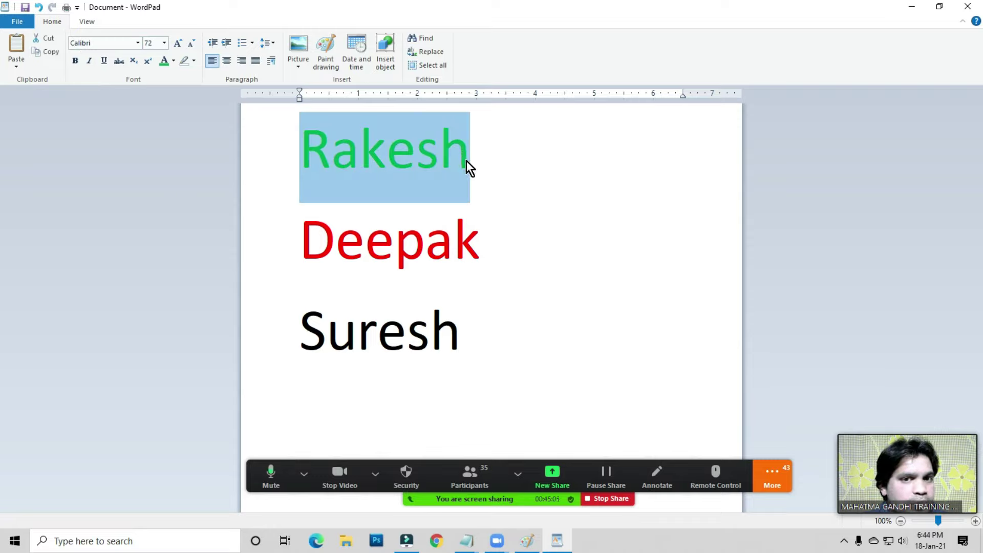
left_click(76, 63)
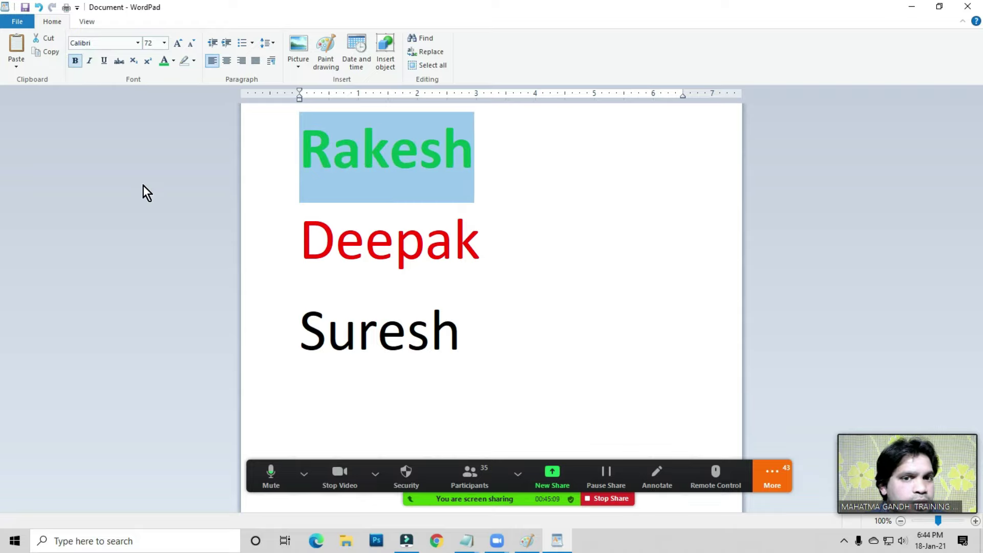
- Italicise the second name
left_click(437, 257)
left_click(307, 249)
left_click_drag(307, 249, 450, 246)
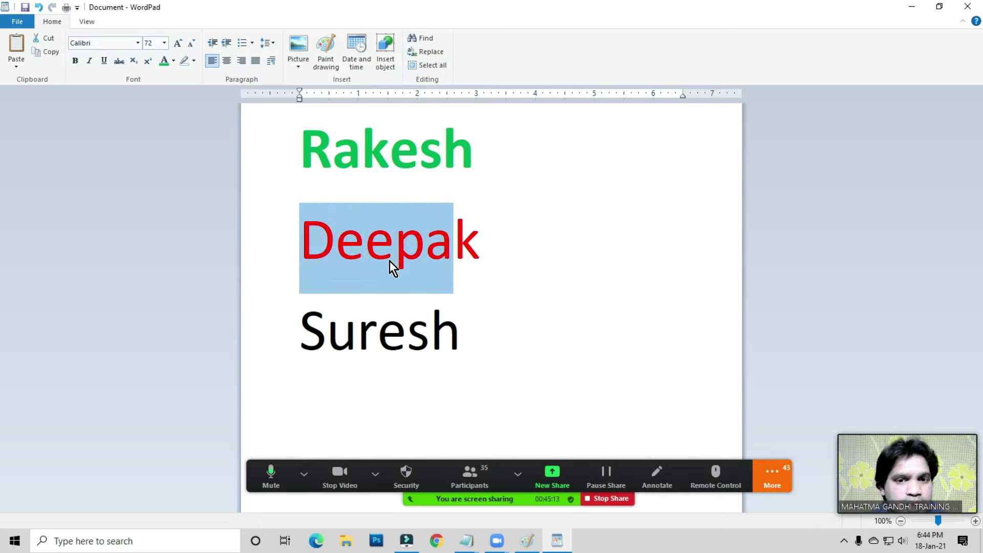
double_click(483, 241)
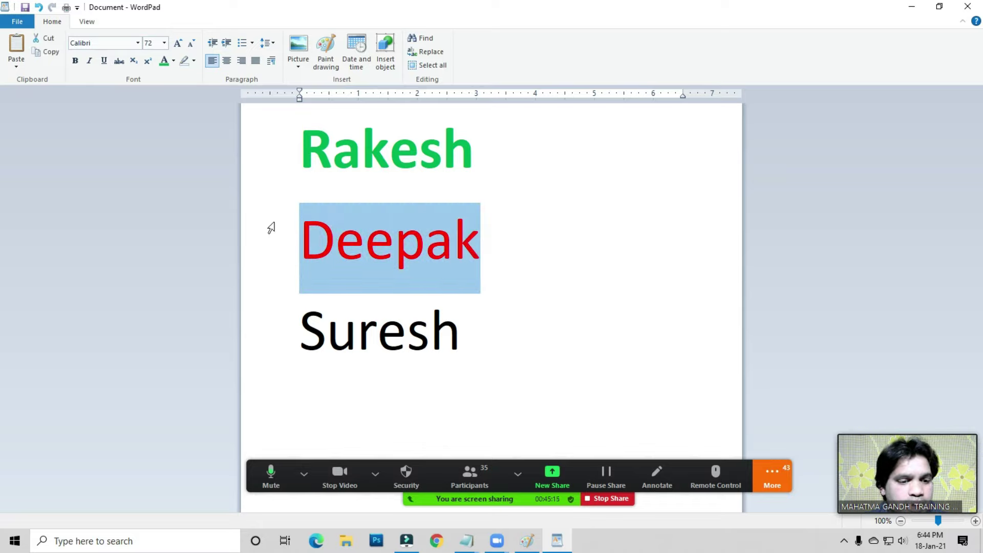
left_click(89, 61)
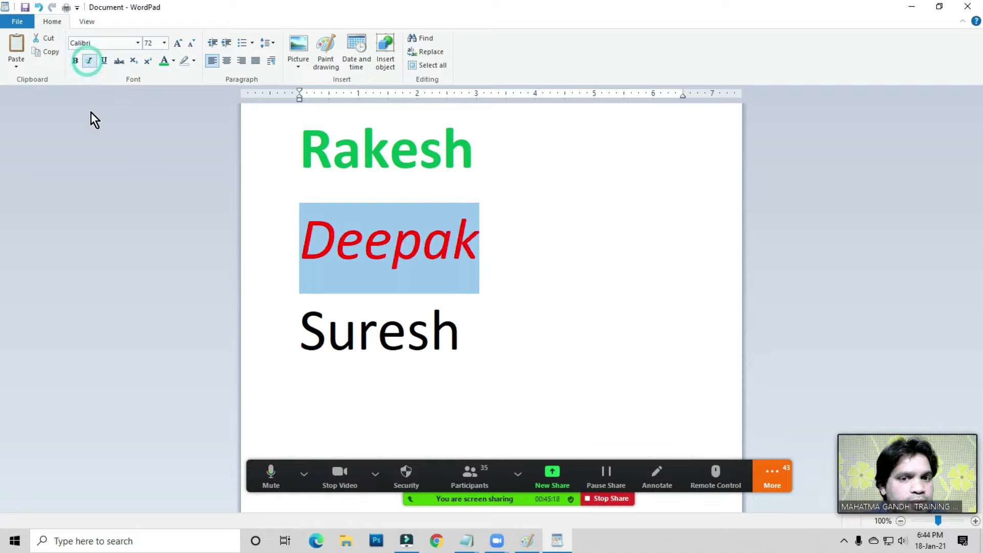
left_click(376, 263)
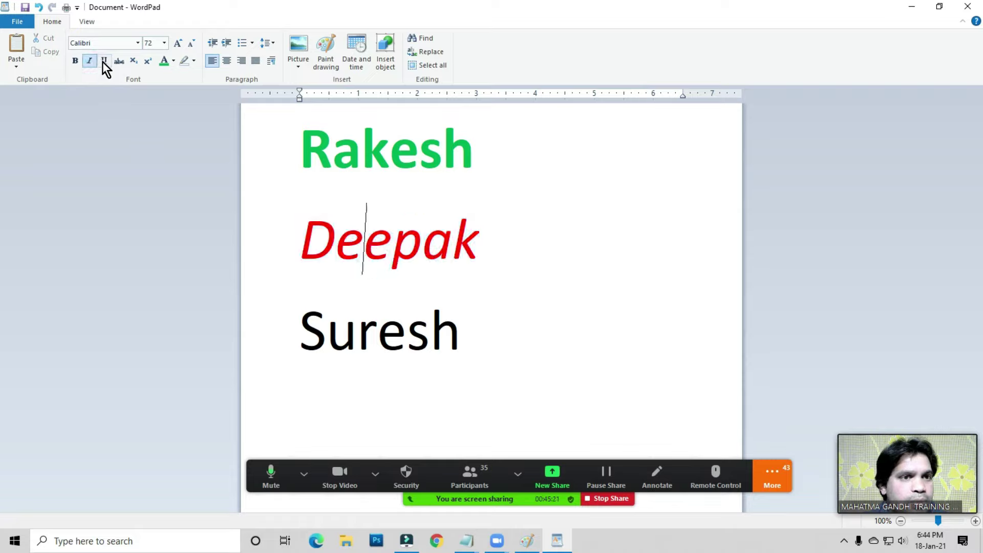
- Centre the first name on the page and underline it
left_click(387, 266)
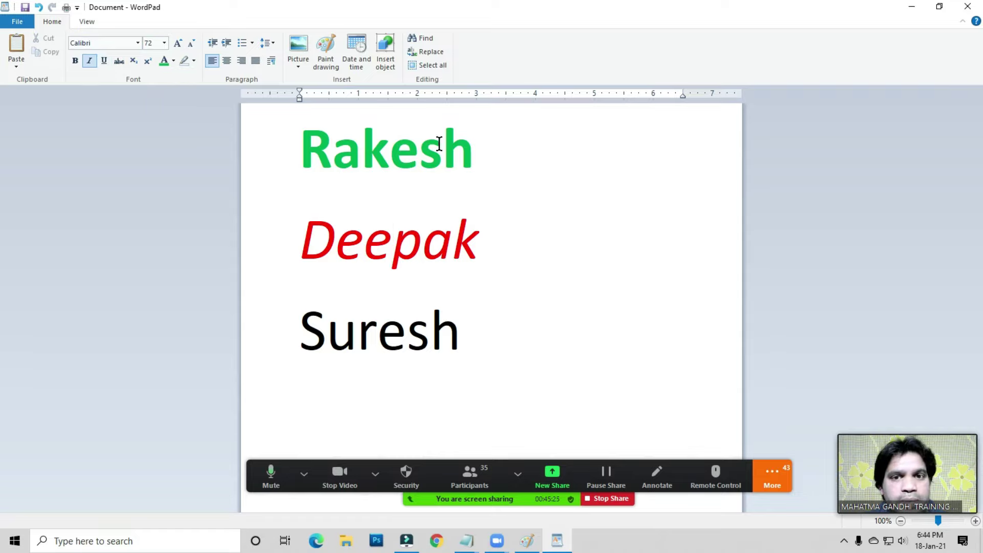
left_click(314, 156)
double_click(314, 156)
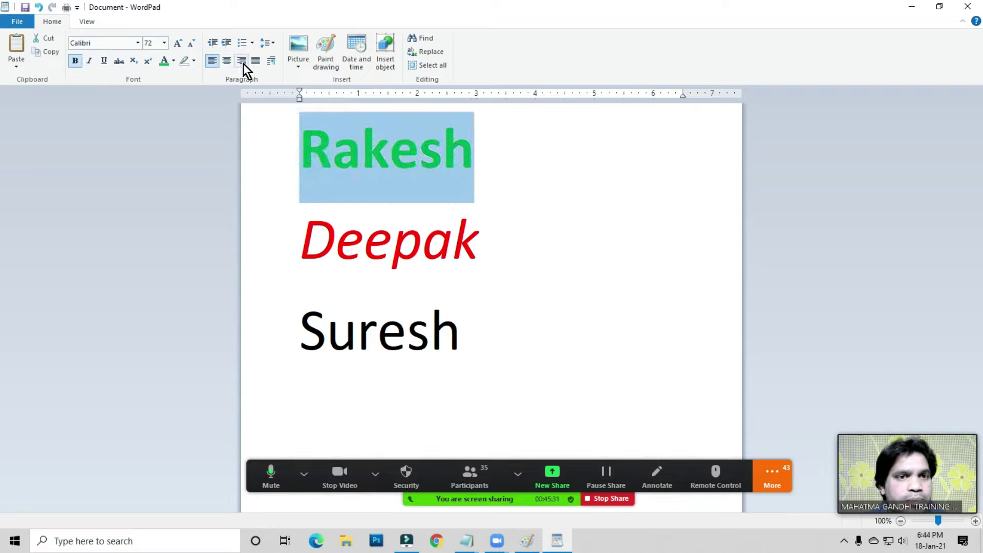
left_click(226, 62)
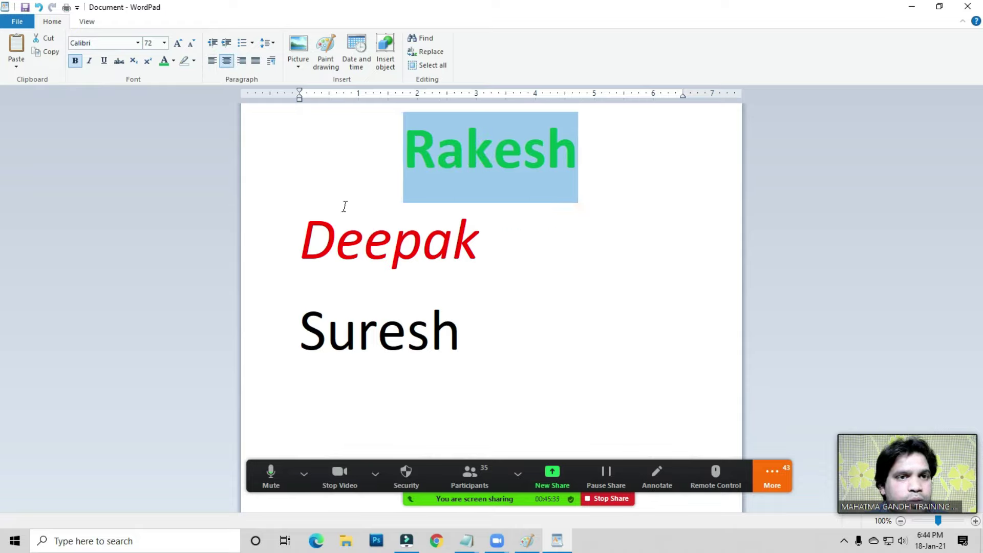
left_click(103, 63)
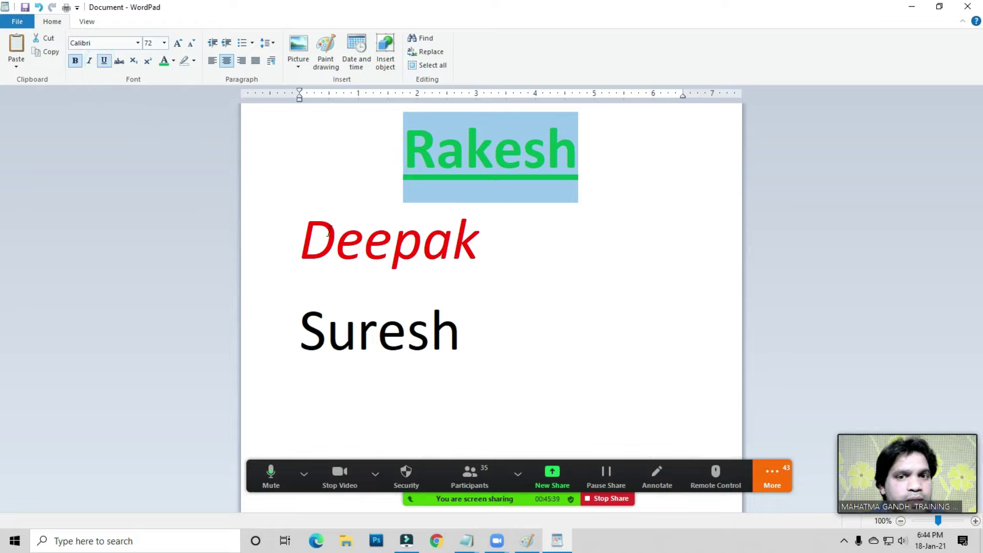
left_click(469, 277)
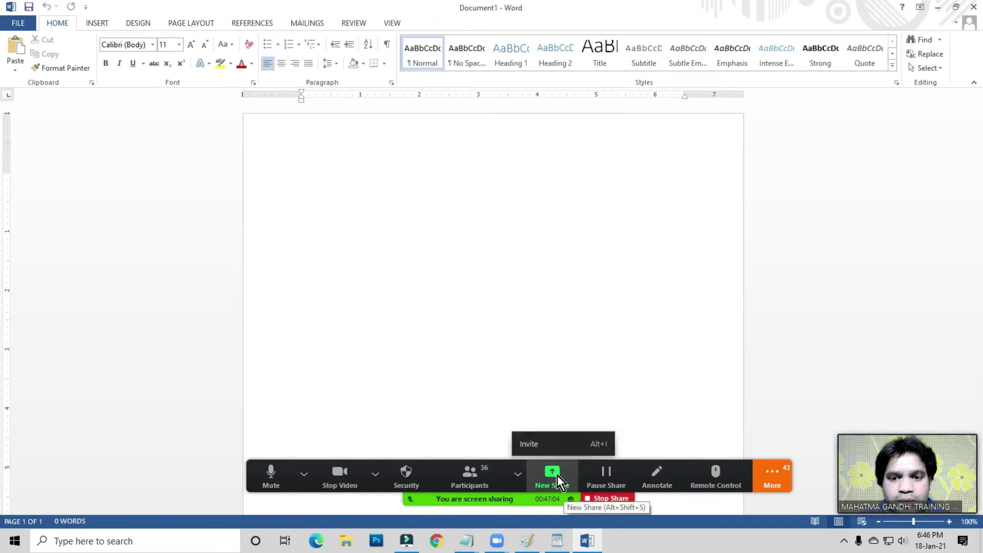
- Switch the Zoom screen share to the Document1 - Word window
left_click(554, 474)
left_click(268, 297)
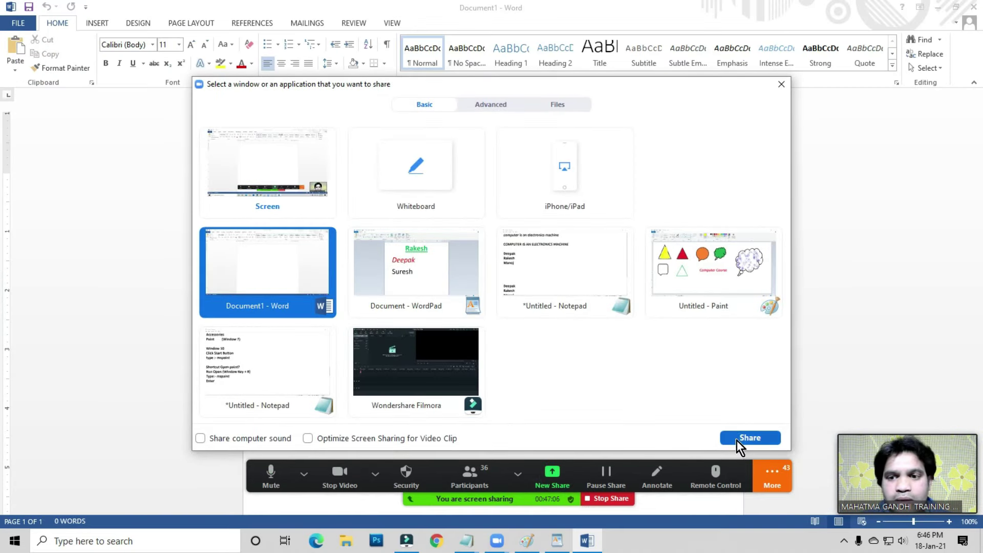
left_click(740, 440)
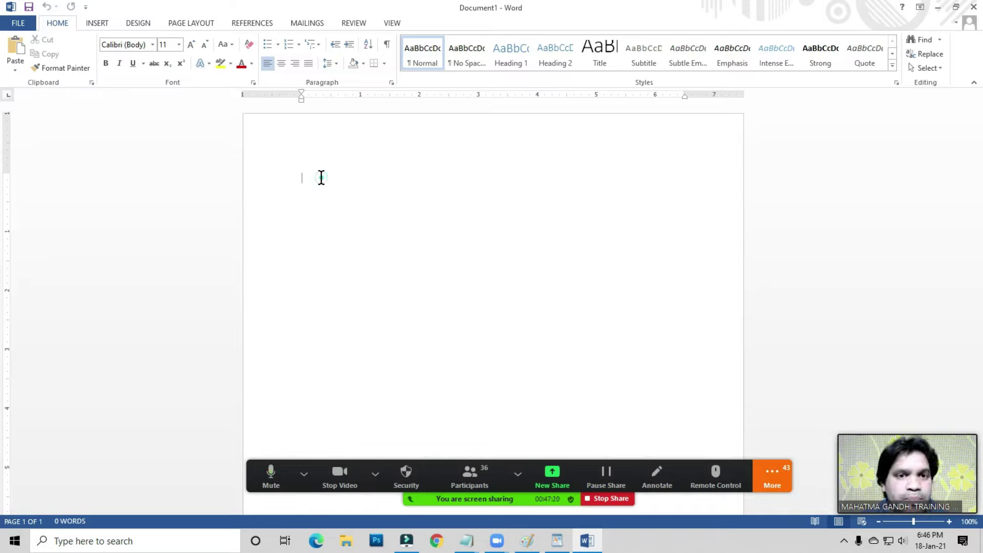
- Type the title 'Resume' at the top of the blank page
type("Resume")
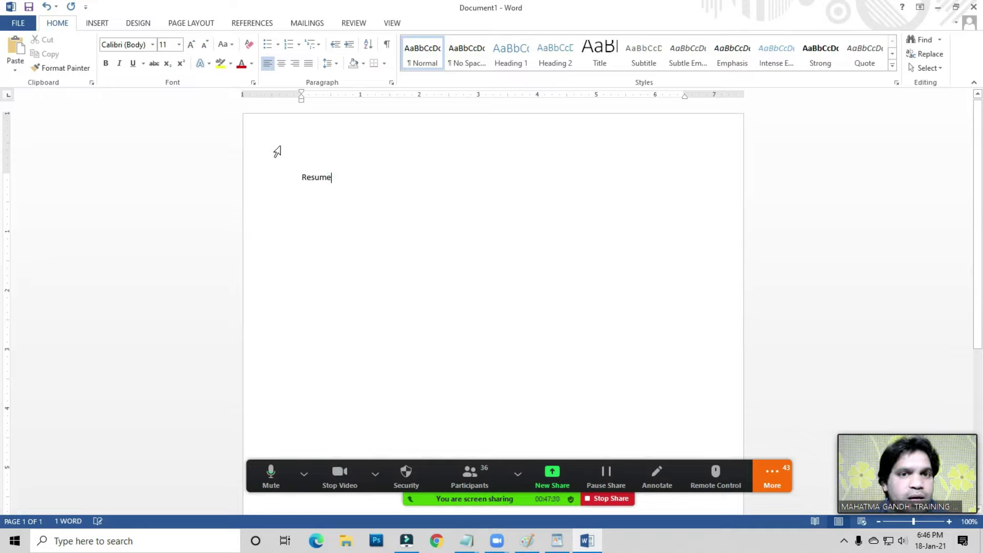
left_click(281, 63)
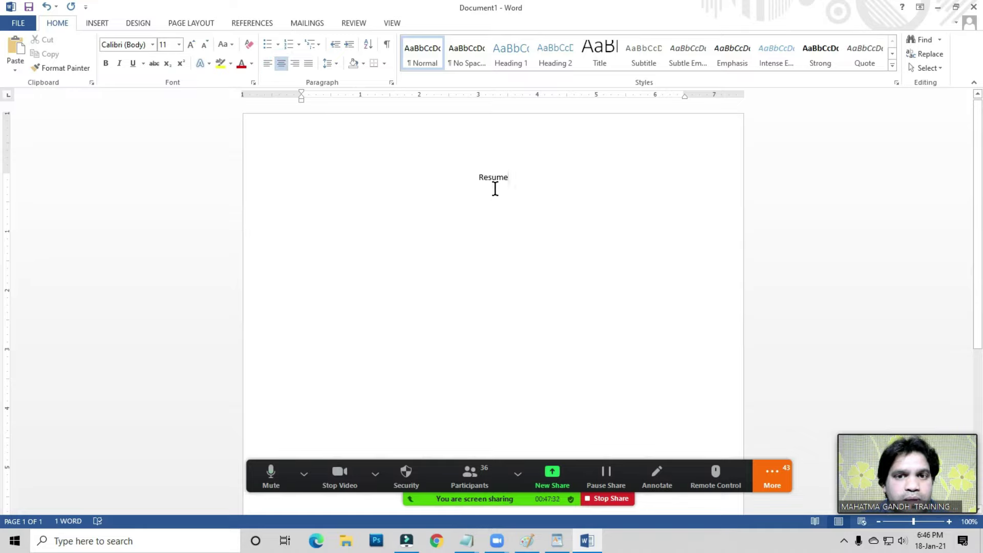
left_click(268, 64)
left_click(334, 179)
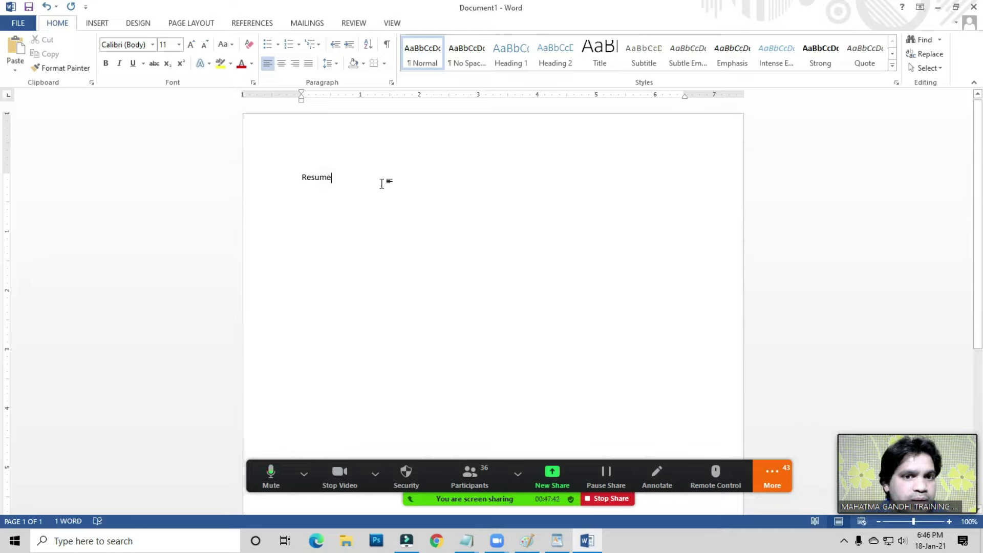
- Format 'Resume' as 26 pt, centred, underlined and bold using keyboard shortcuts
key("ctrl+a")
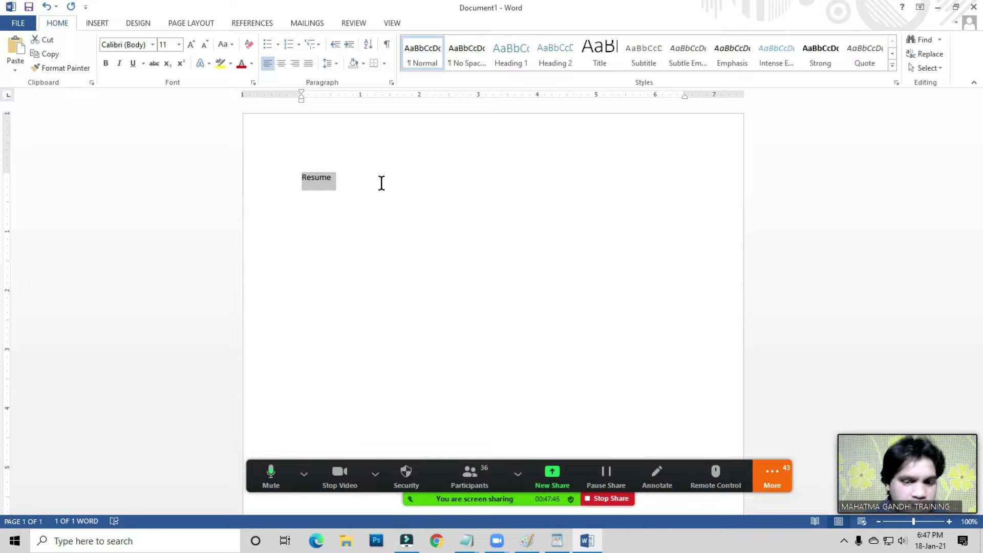
key("ctrl+shift+period")
key("ctrl+shift+period")
key("ctrl+shift+period")
key("ctrl+shift+period")
key("ctrl+shift+period")
key("ctrl+shift+period")
key("ctrl+shift+period")
key("ctrl+shift+period")
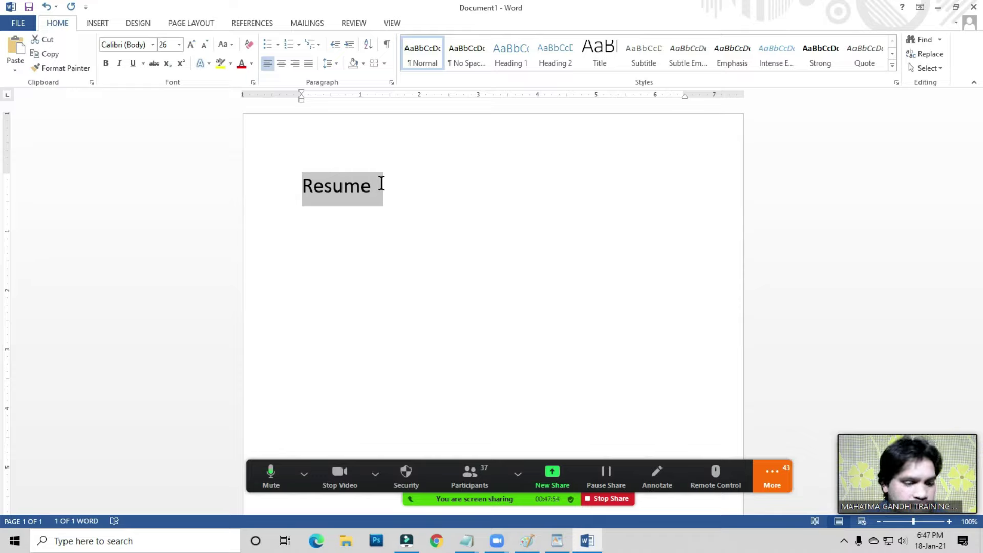
key("ctrl+e")
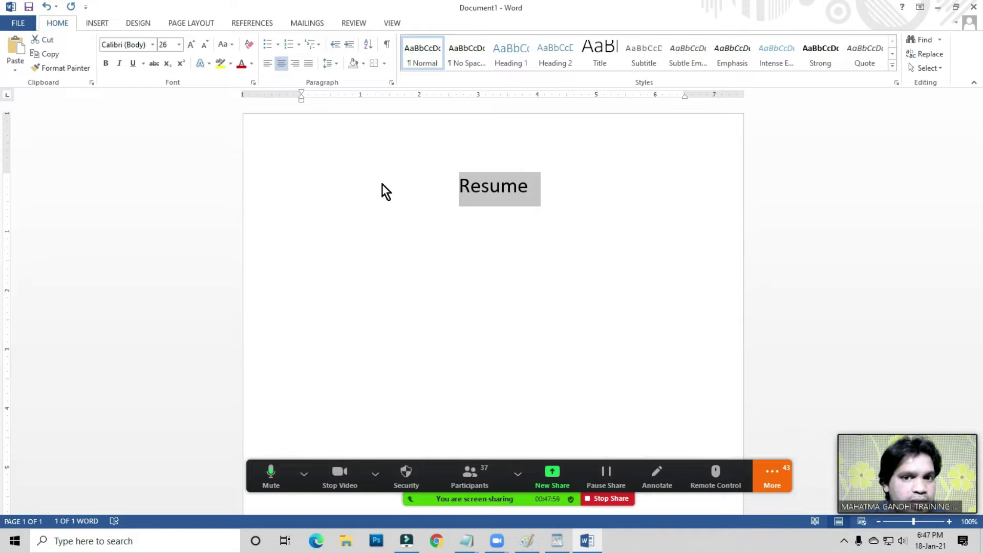
key("ctrl+u")
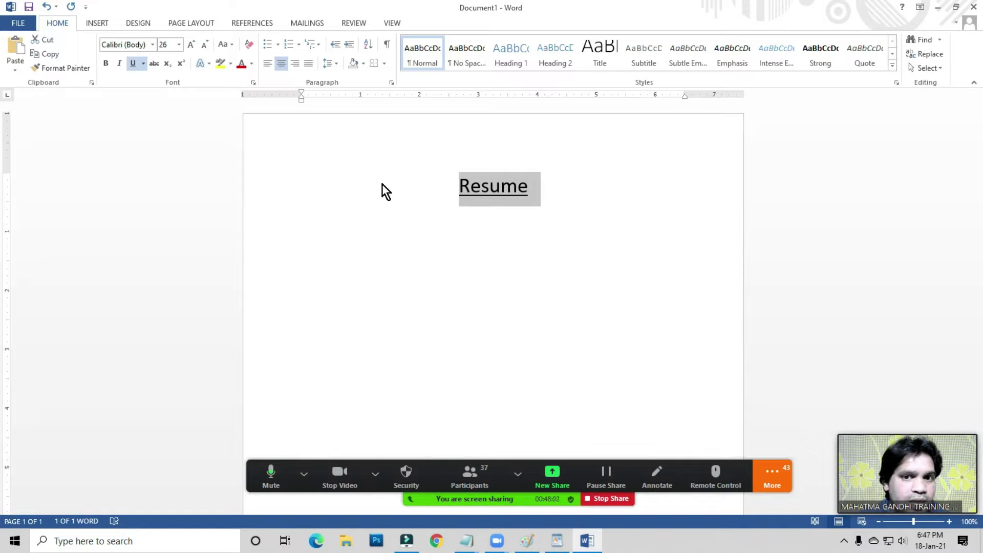
key("ctrl+b")
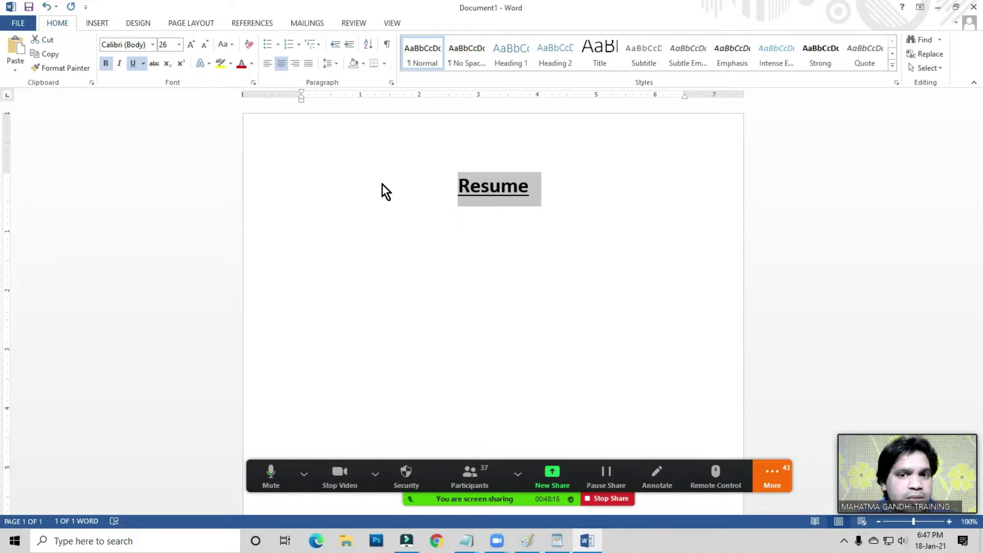
left_click(537, 188)
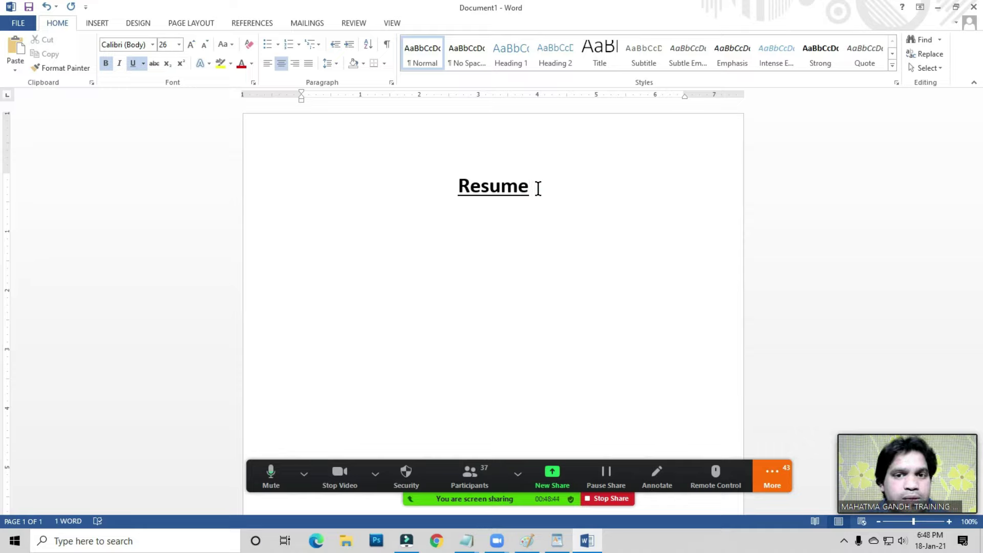
- Start a new left-aligned line below the title with cleared formatting at 16 pt
left_click(543, 190)
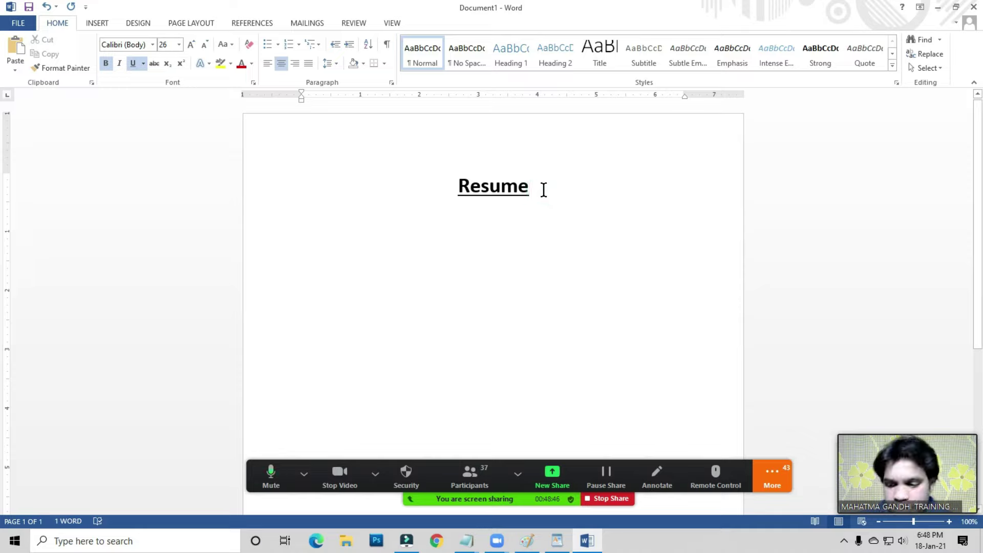
key("Return")
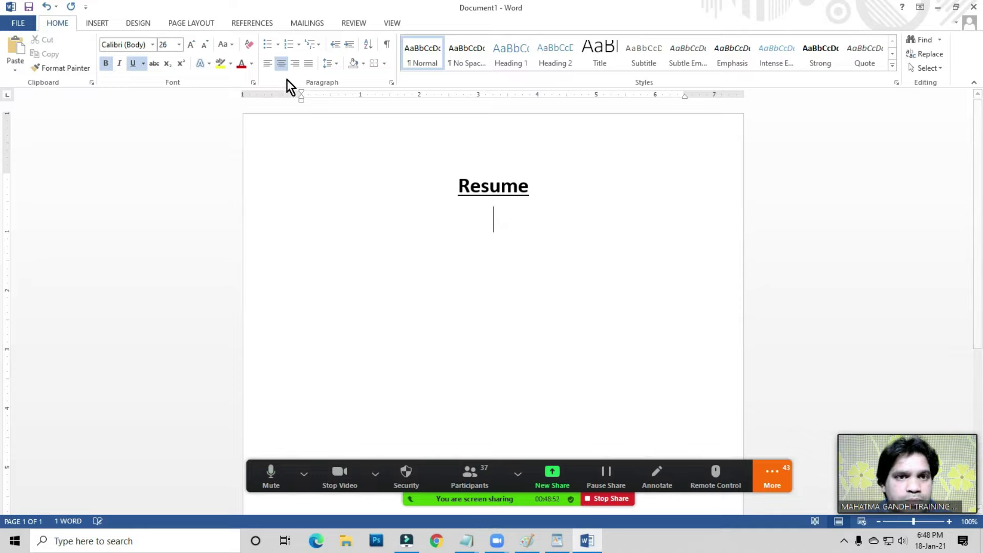
left_click(264, 63)
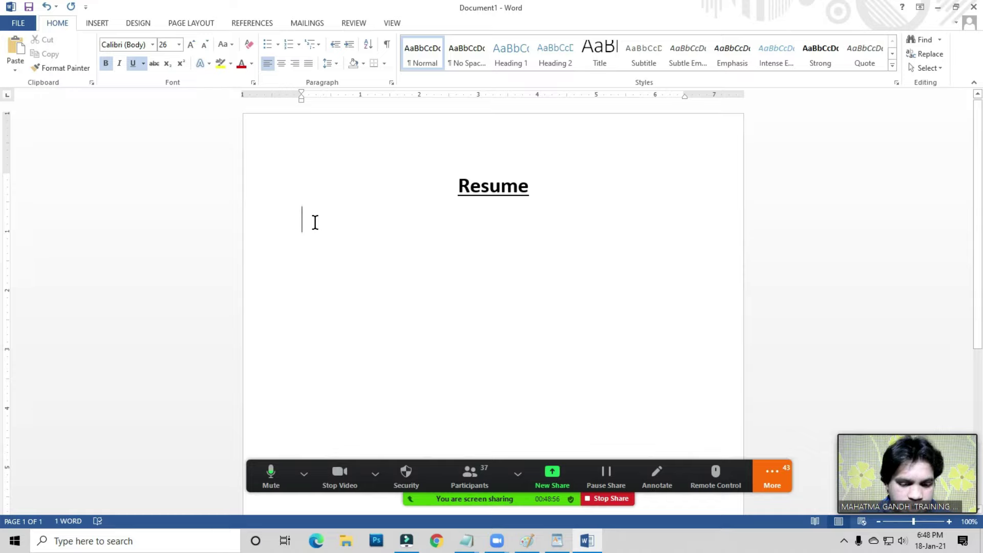
left_click(249, 44)
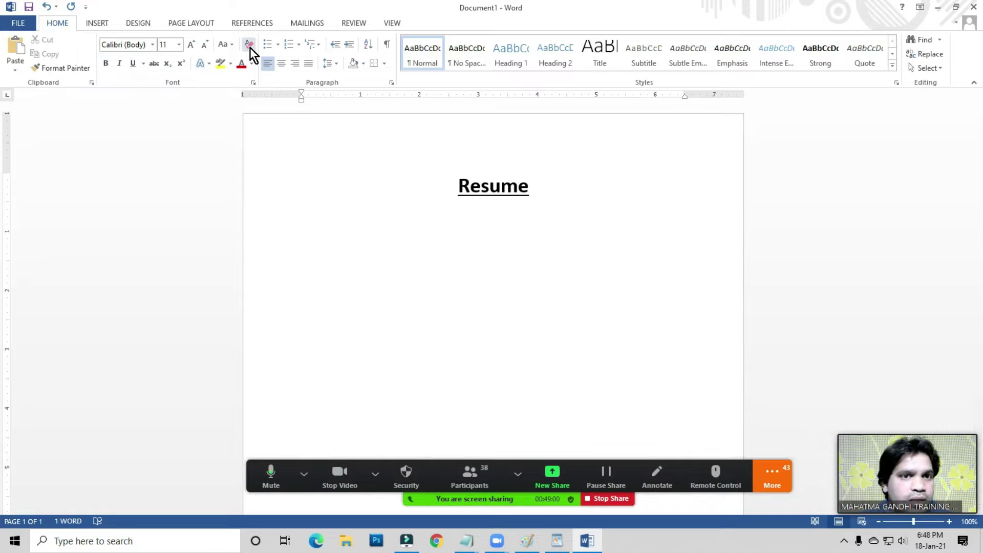
left_click(192, 45)
left_click(191, 45)
left_click(192, 46)
left_click(321, 223)
- Add a 'Name:' line followed by the person's full name
type("Name")
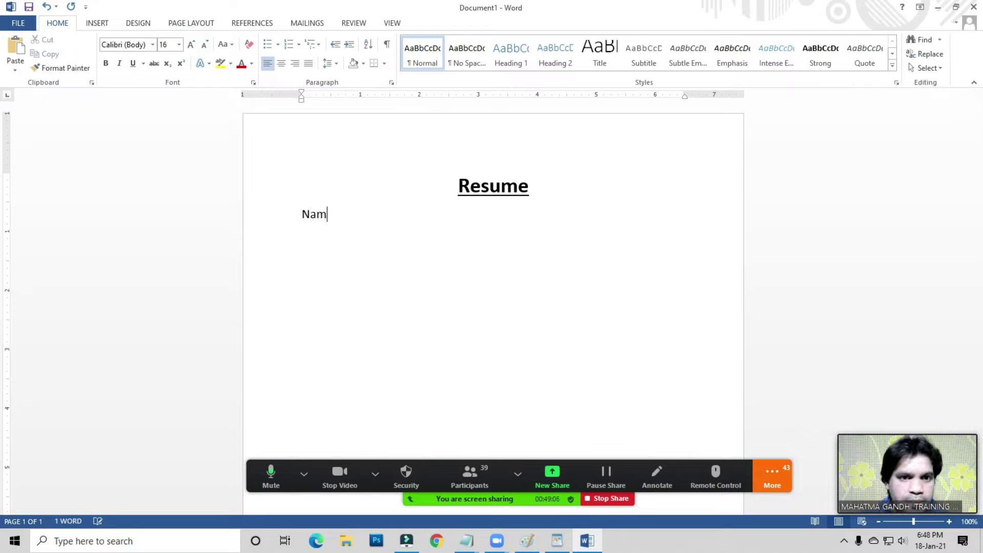
scroll(348, 216, "up", 2)
left_click(348, 215)
key("Return")
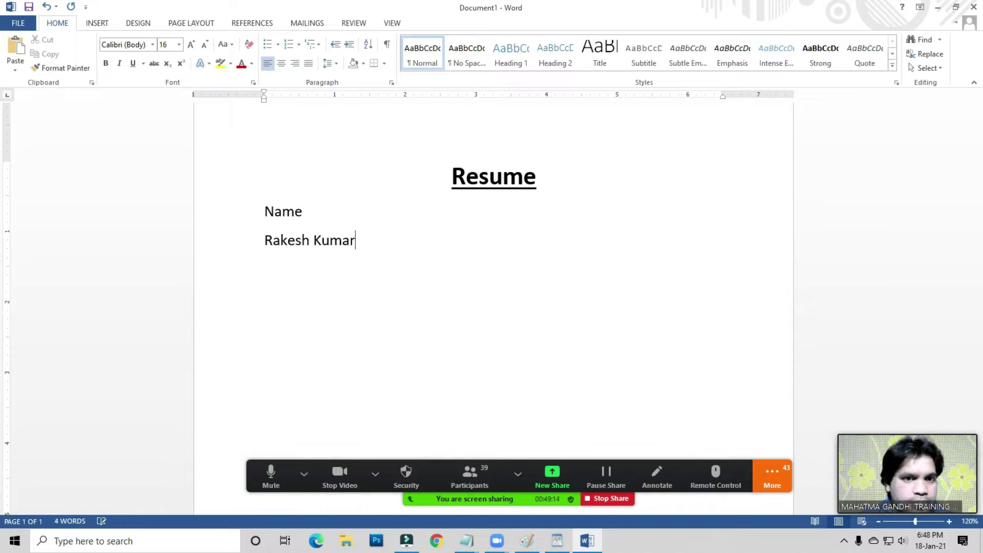
key("Left")
key("Left")
key("Left")
key("Left")
key("BackSpace")
type(":-")
key("BackSpace")
key("BackSpace")
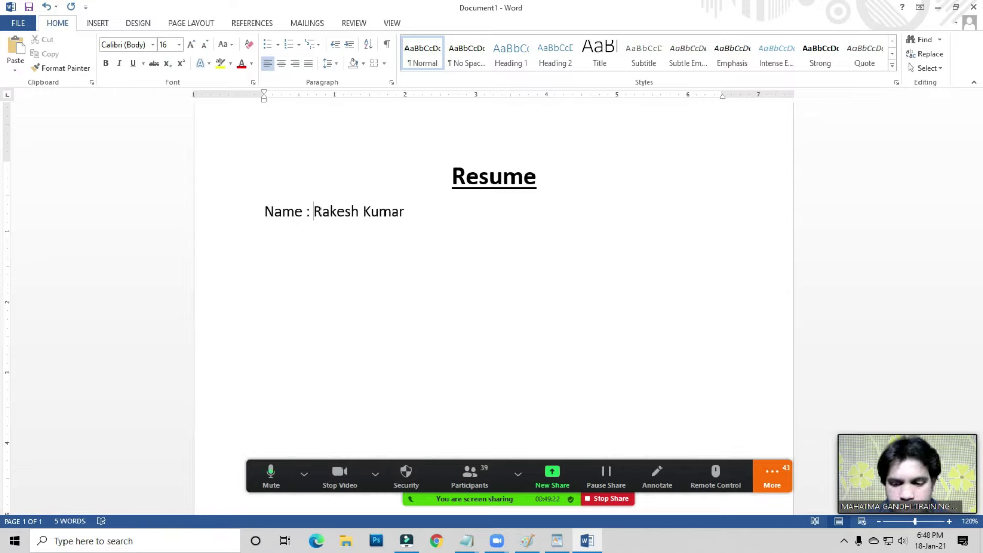
- Add an 'Address:' label with the plot number, and accept the 'Name:' spelling correction
key("Return")
type("Address")
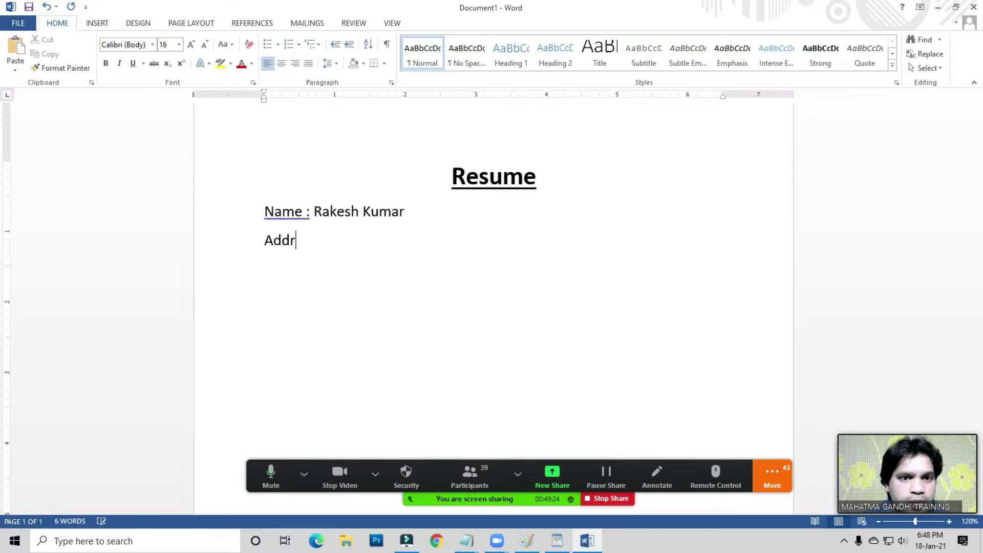
scroll(318, 248, "up", 1)
left_click(294, 237)
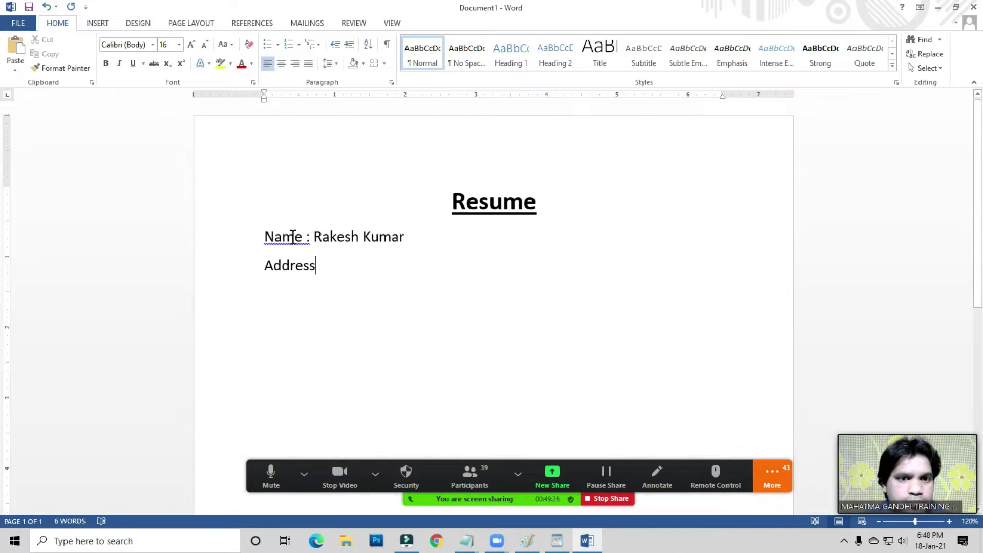
right_click(296, 238)
left_click(330, 255)
left_click(325, 263)
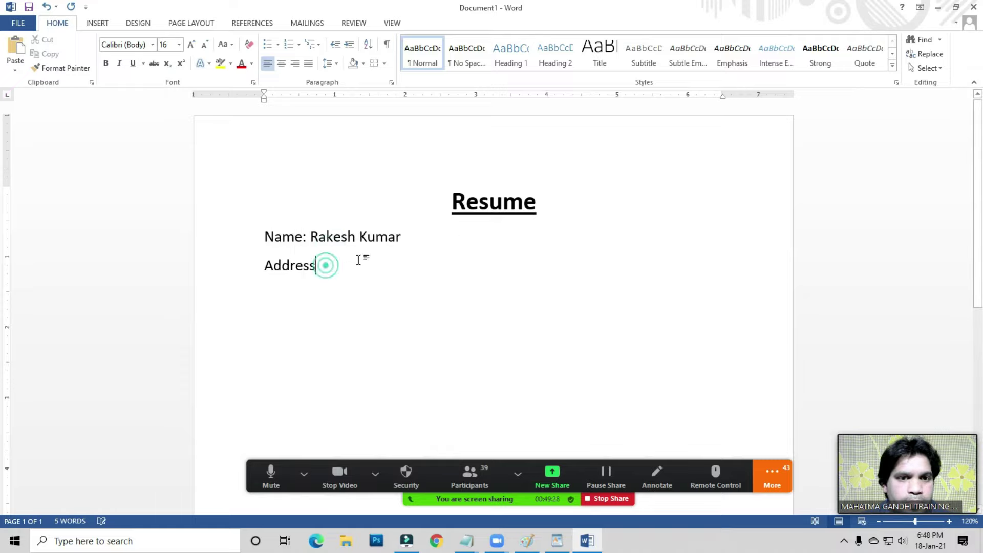
type(": ")
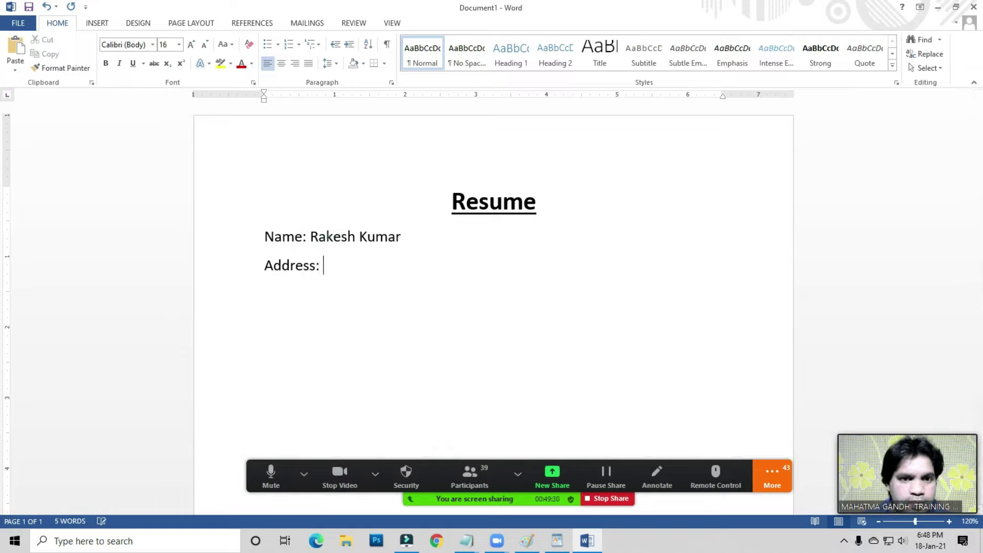
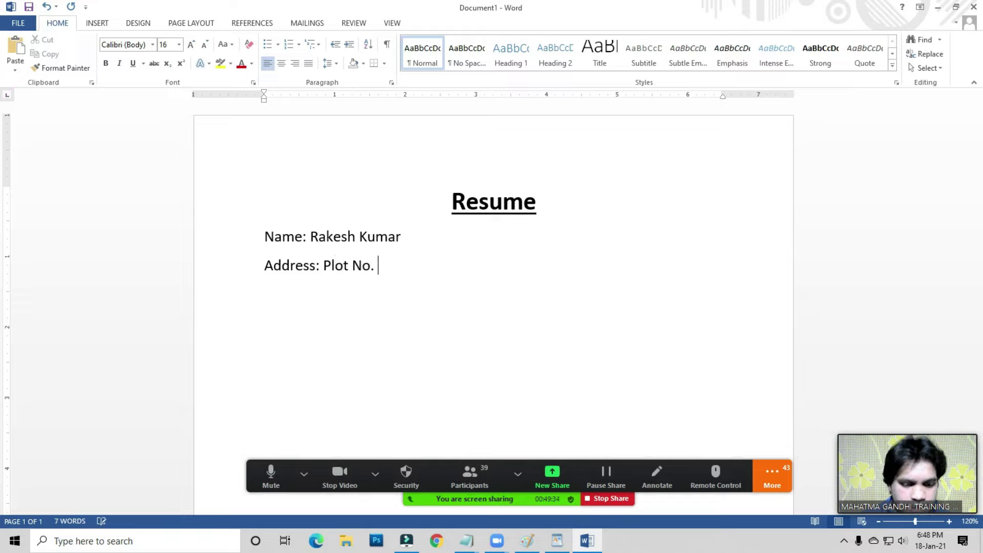
- Type the sector and city on one line, and the state and postal code below
key("Return")
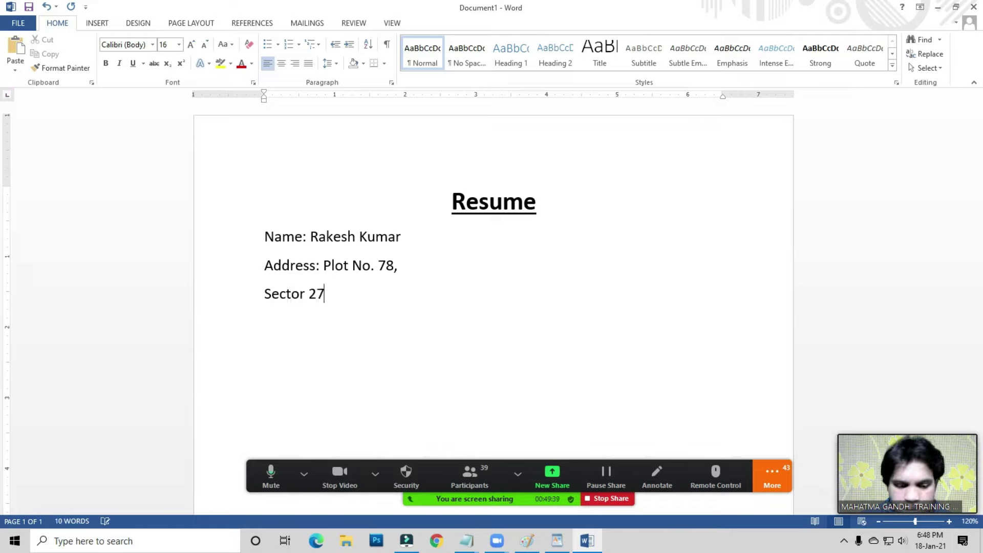
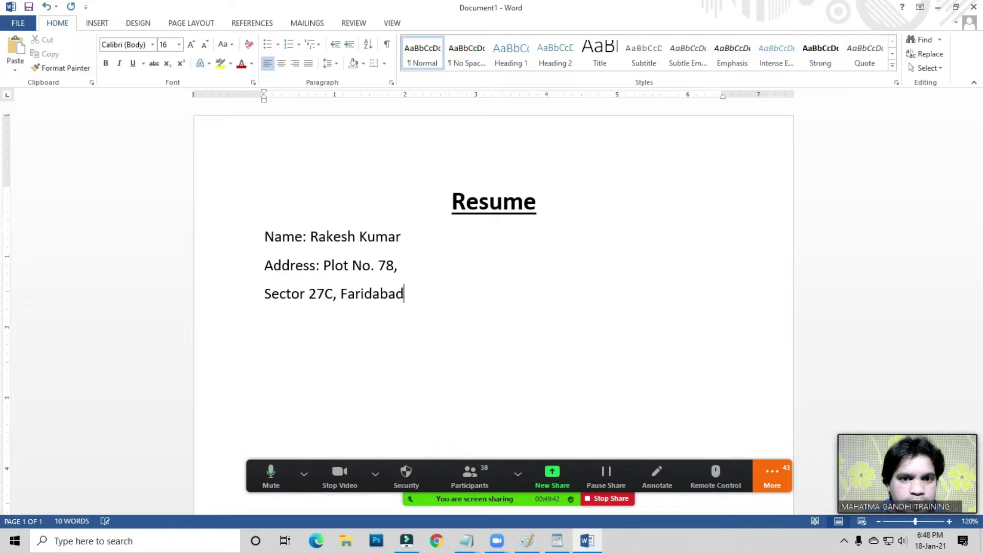
key("Return")
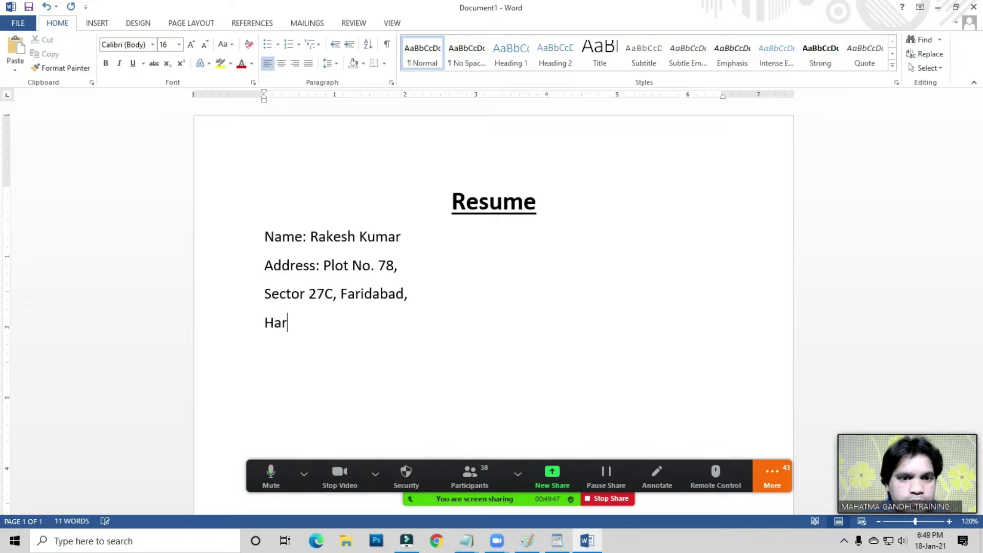
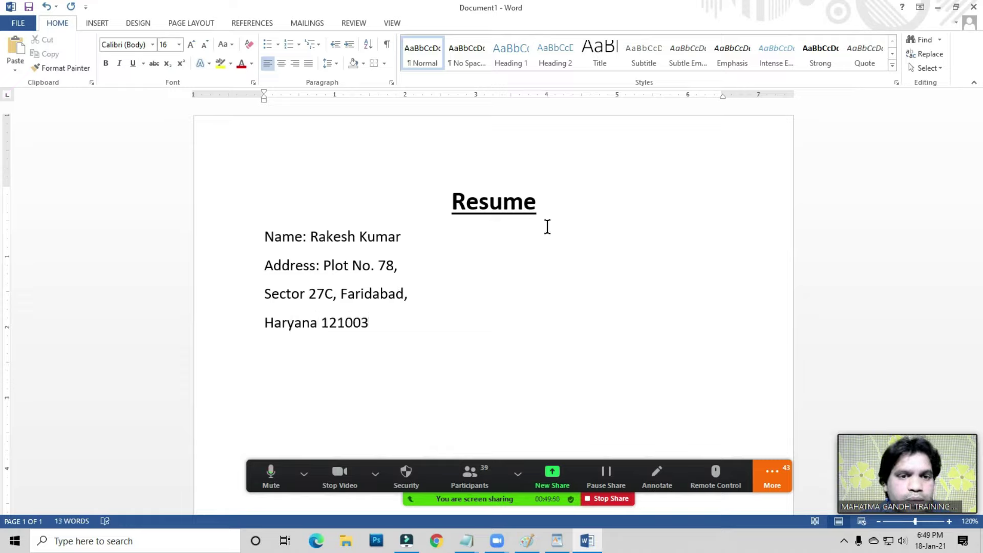
- Make the 'Name:' and 'Address:' labels bold
left_click(330, 262)
left_click_drag(265, 236, 309, 243)
key("ctrl+b")
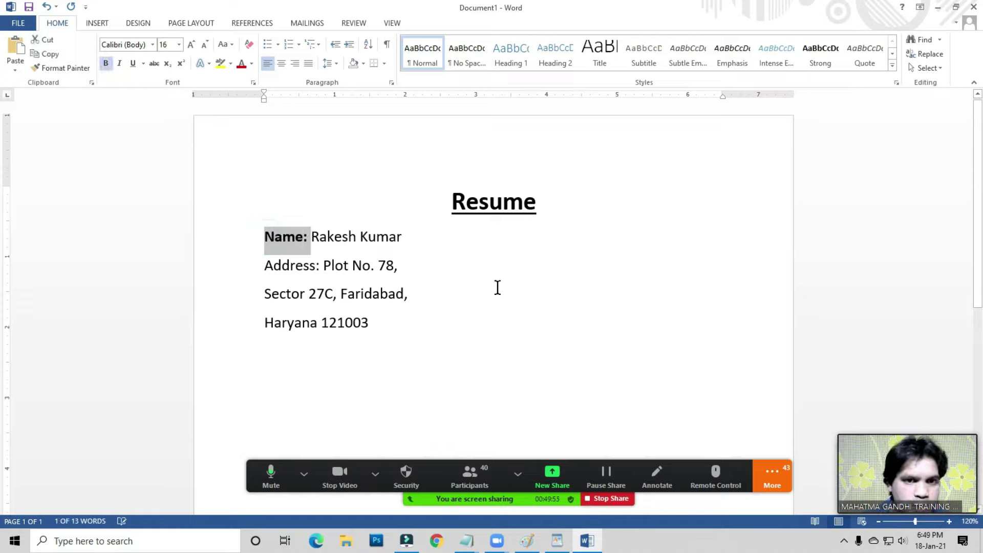
left_click(269, 268)
left_click(260, 266)
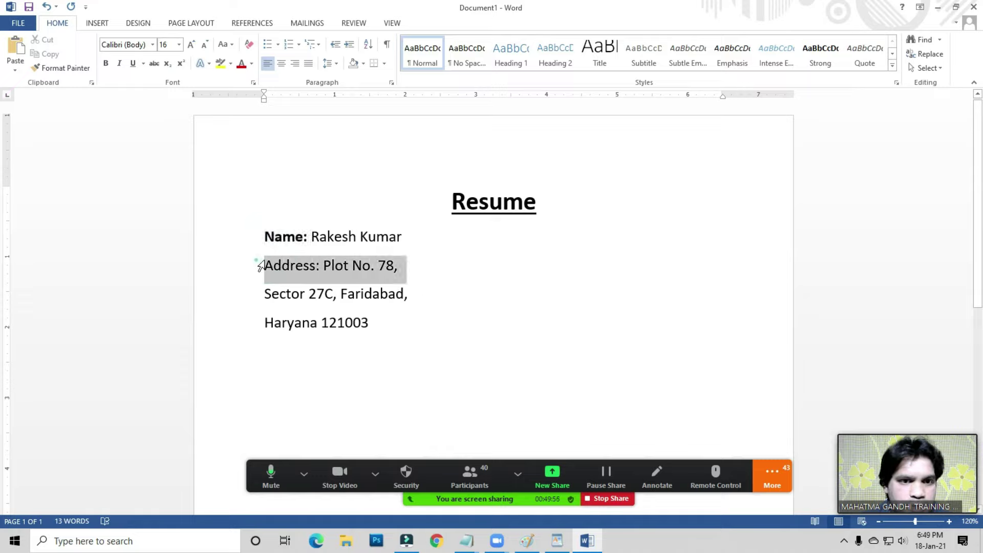
left_click_drag(266, 267, 323, 267)
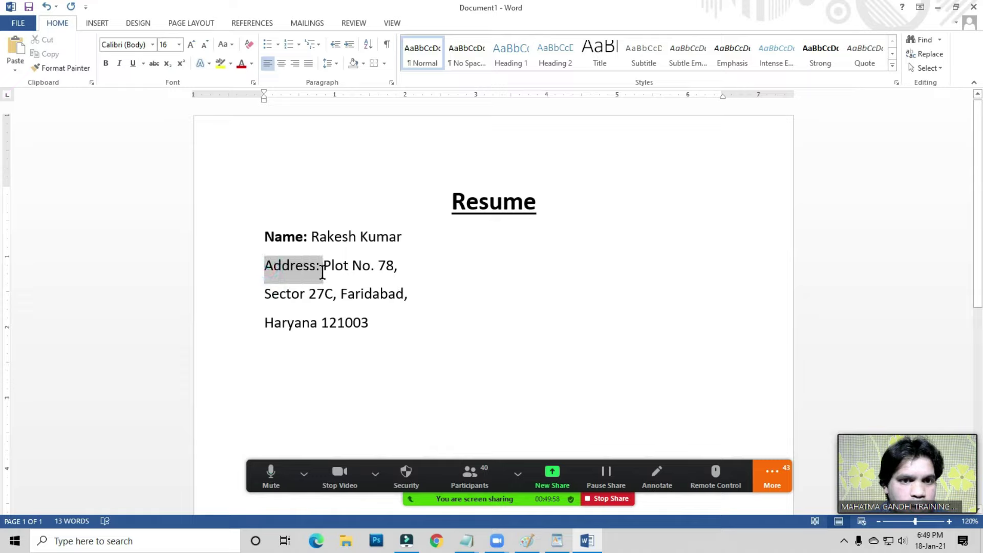
key("ctrl+b")
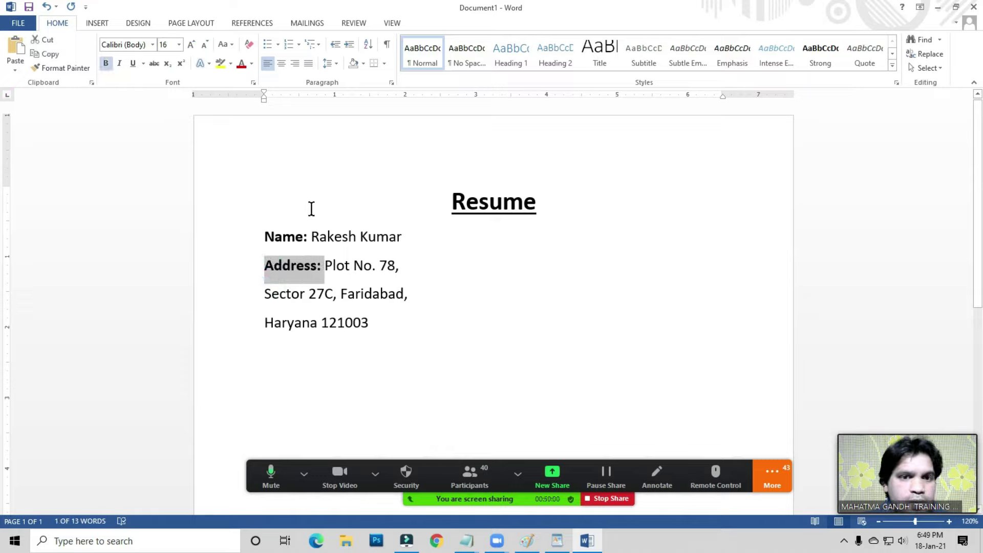
- Move the name and the plot-number line onto their own lines below the labels
left_click(313, 238)
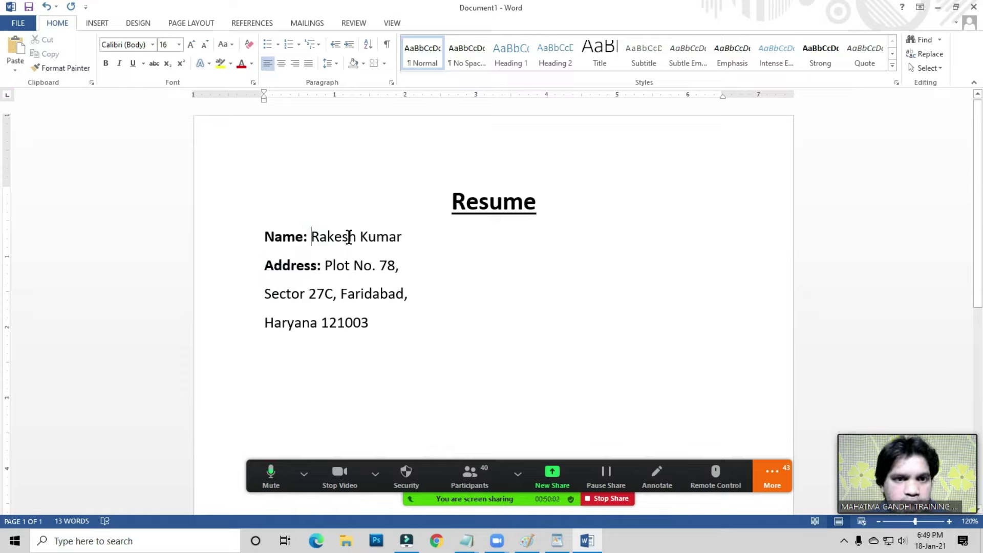
key("BackSpace")
key("Return")
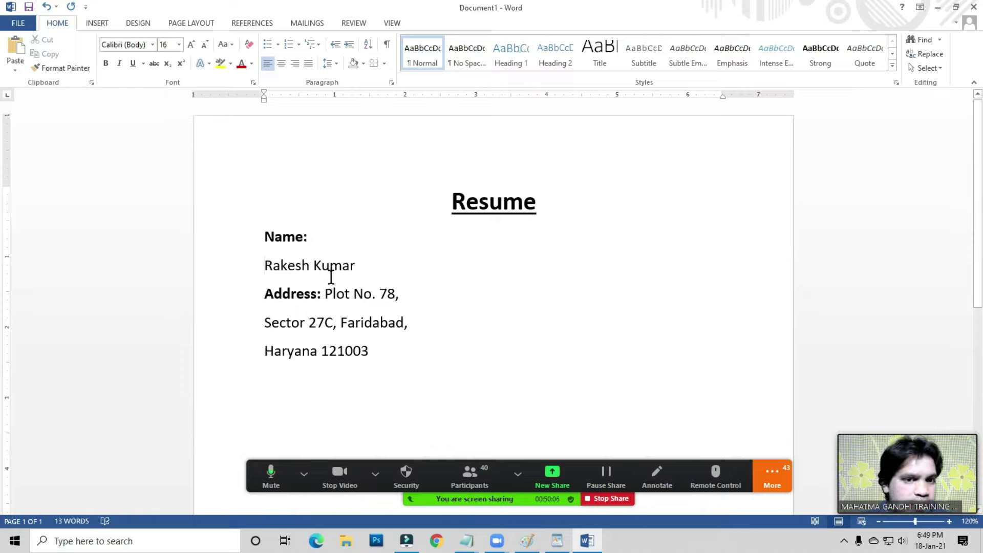
left_click(324, 294)
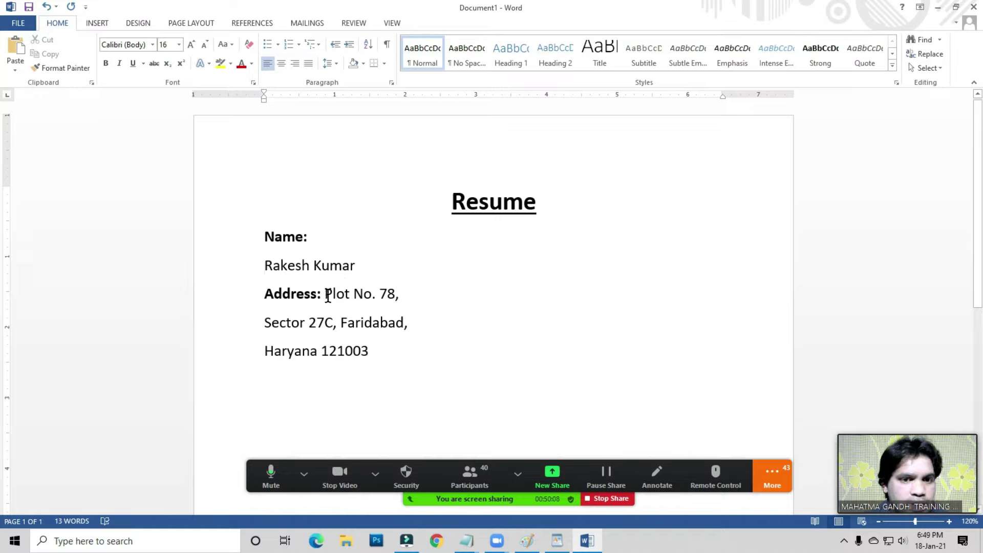
key("BackSpace")
key("Return")
- Add an empty line below the last address line
left_click(357, 323)
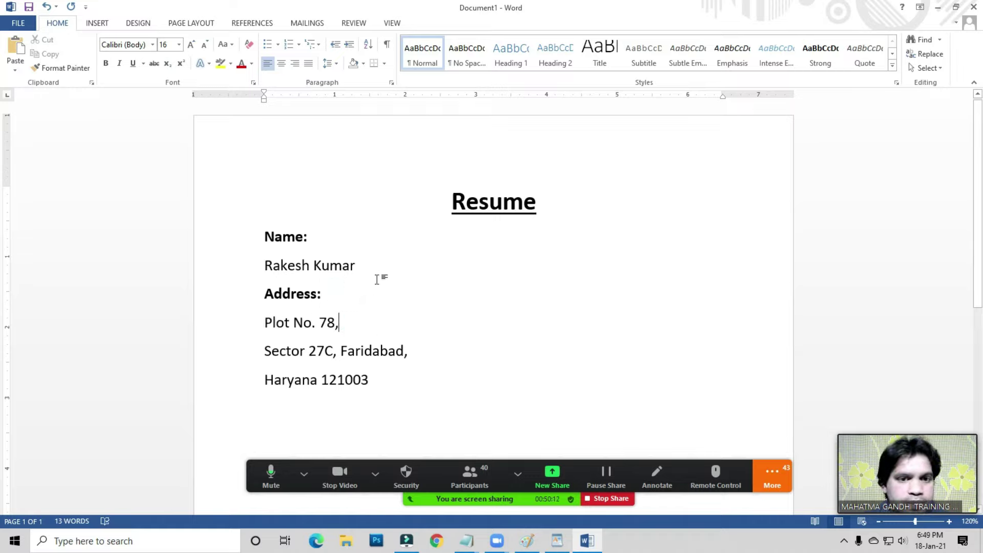
scroll(379, 307, "down", 1)
left_click(385, 356)
key("Return")
key("Return")
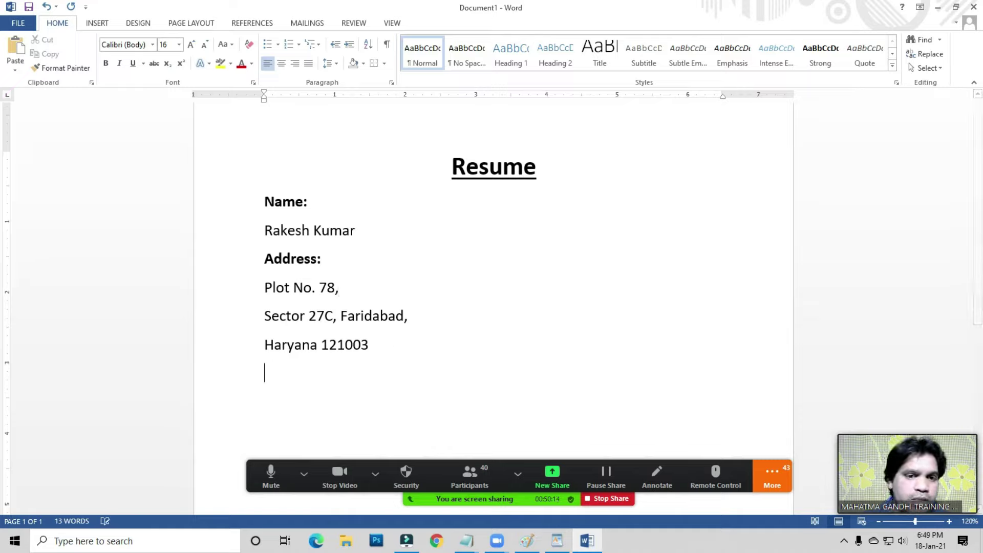
left_click(369, 346)
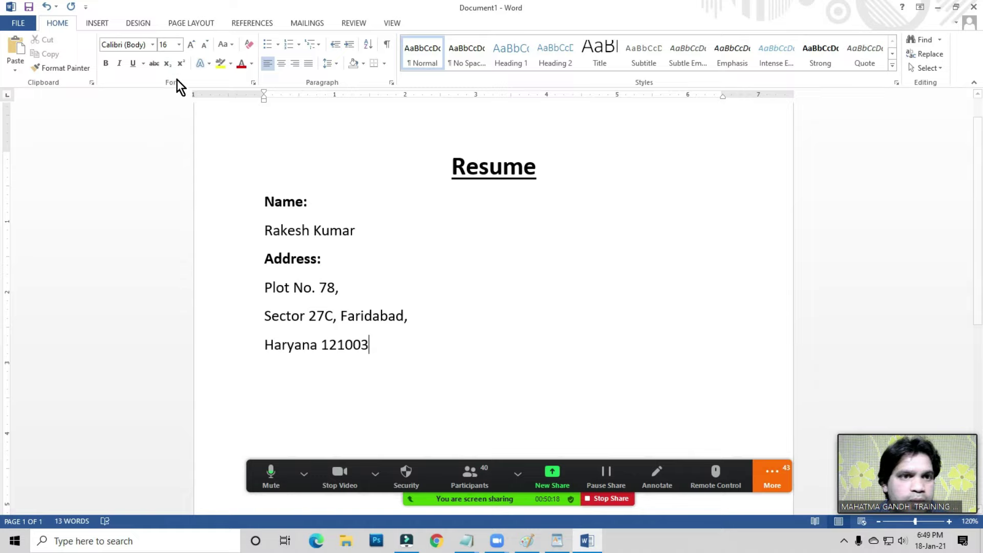
- Add a bottom border under the last line of the address
left_click(365, 65)
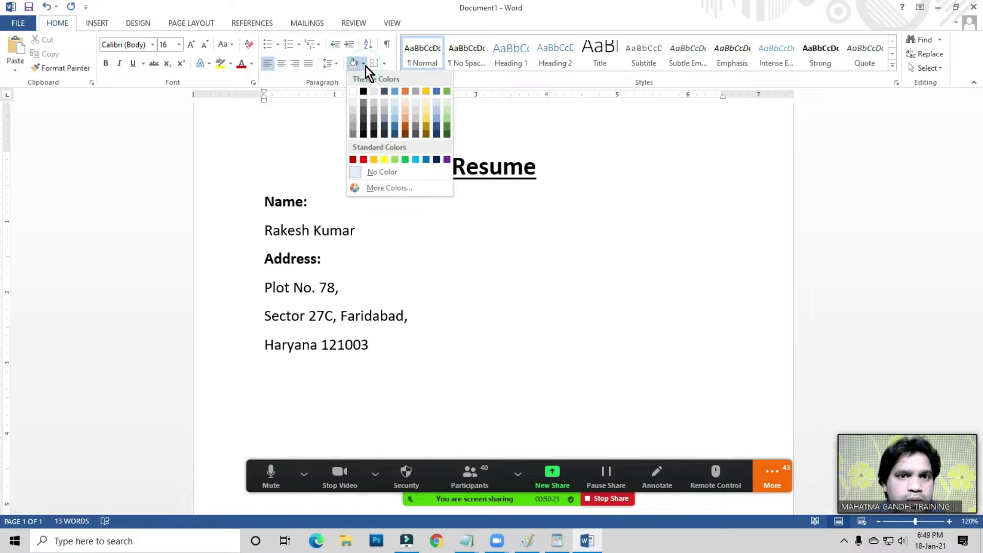
left_click(384, 64)
left_click(407, 78)
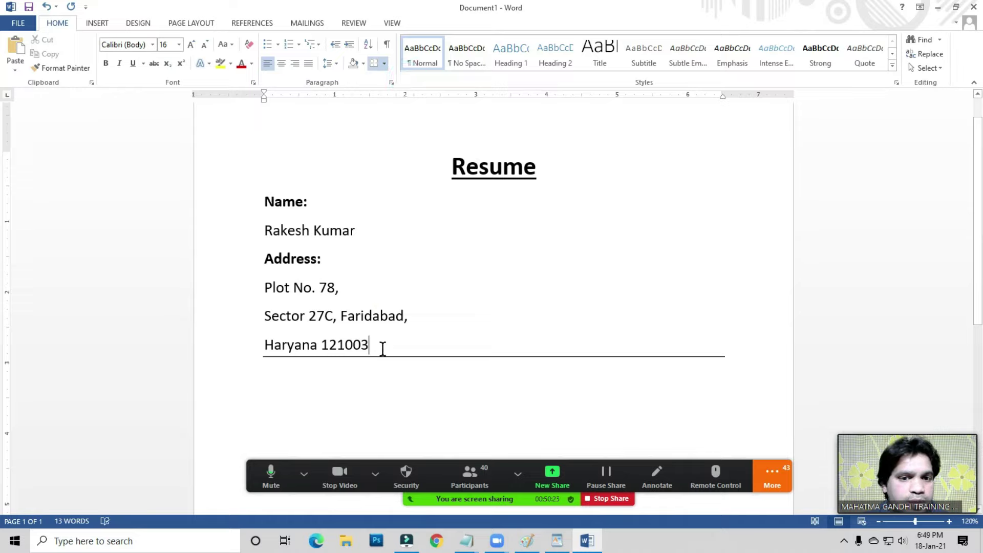
scroll(382, 347, "down", 1)
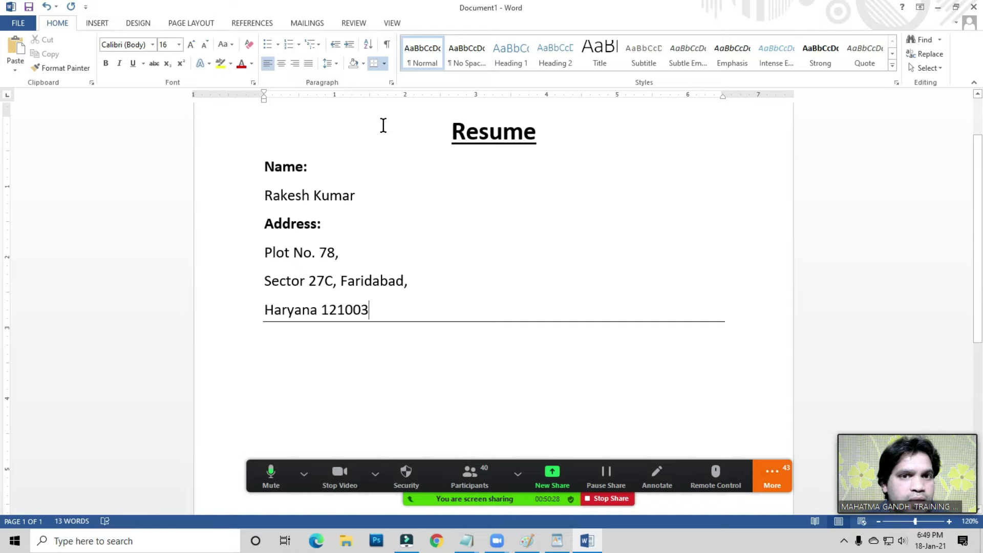
- Change that bottom border to a double-line style in Borders and Shading
left_click(385, 64)
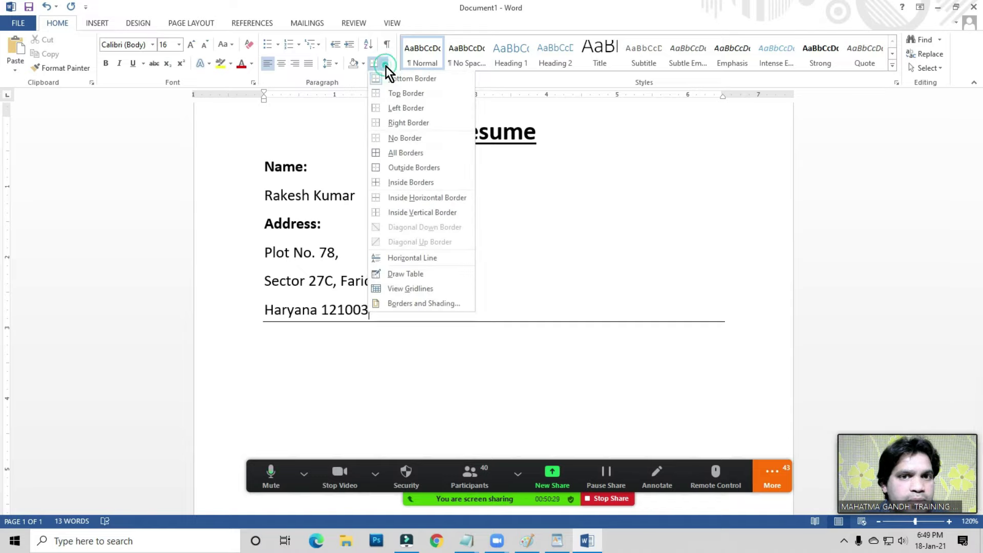
left_click(414, 305)
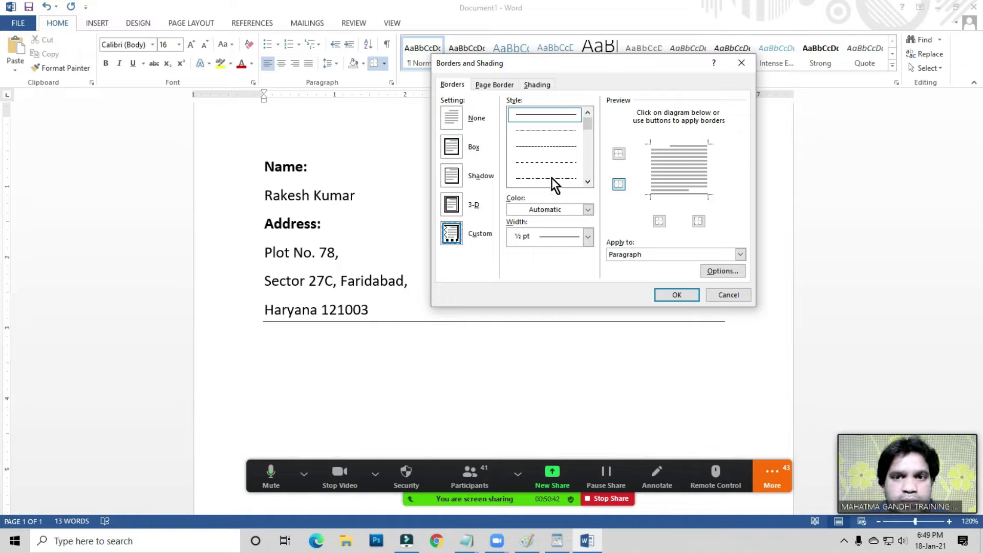
left_click(587, 183)
left_click(587, 183)
left_click(587, 183)
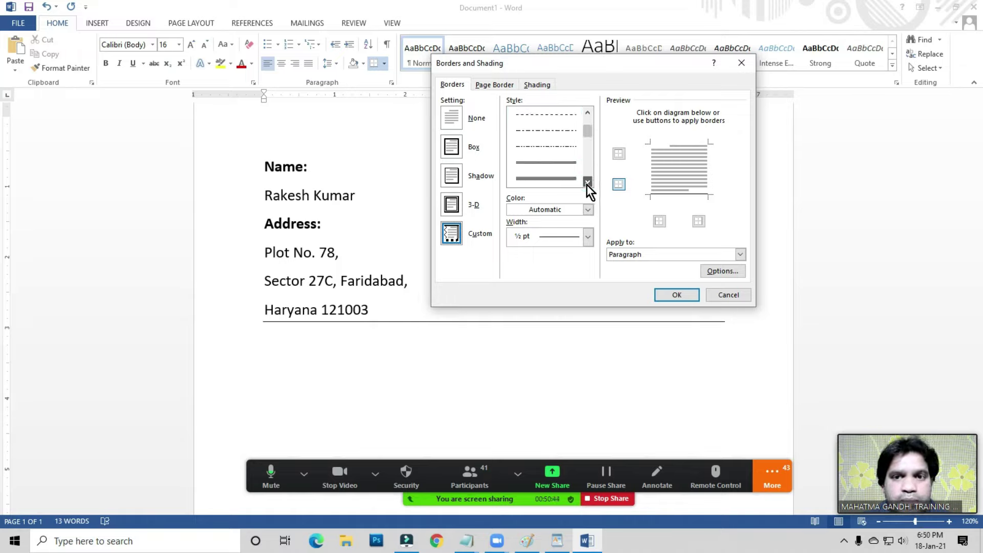
left_click(552, 164)
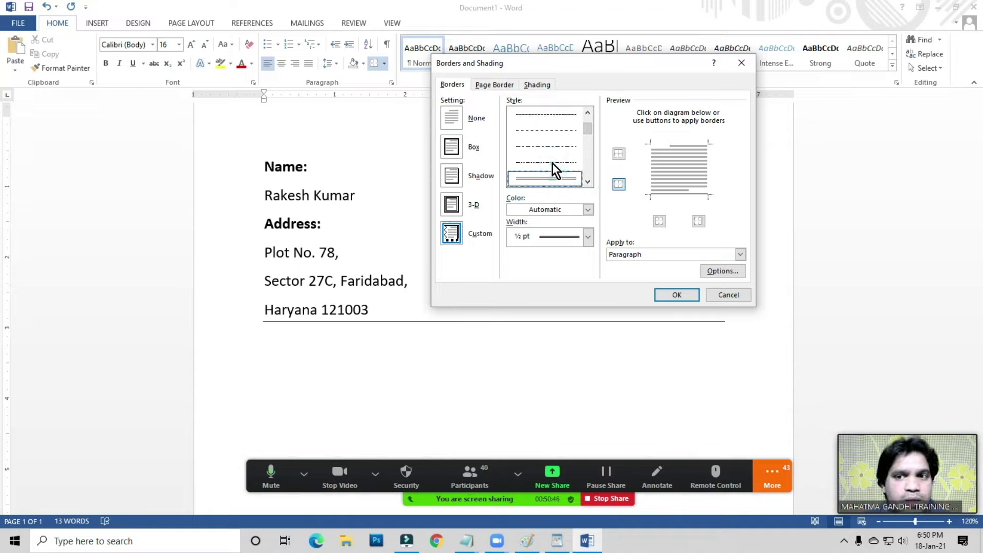
left_click(677, 196)
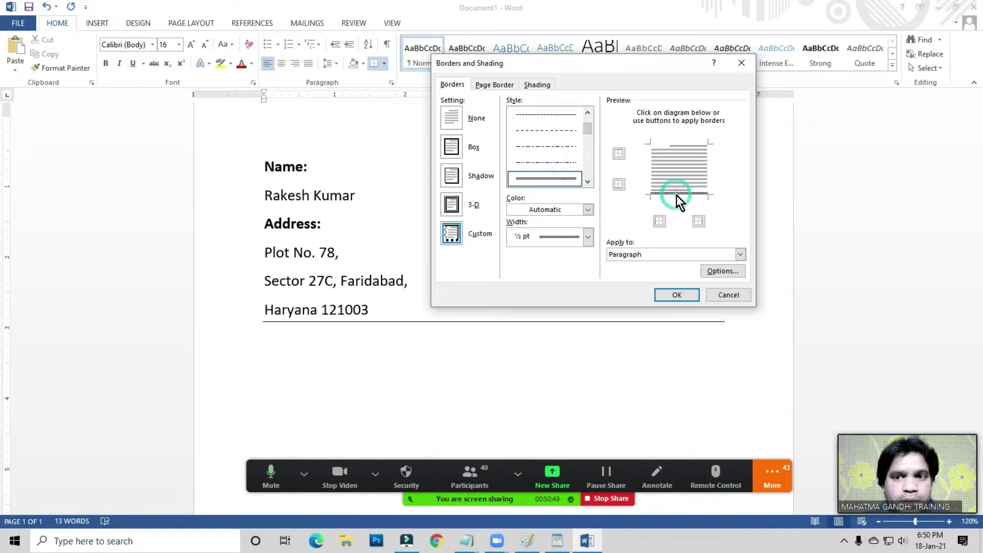
left_click(677, 295)
left_click(277, 355)
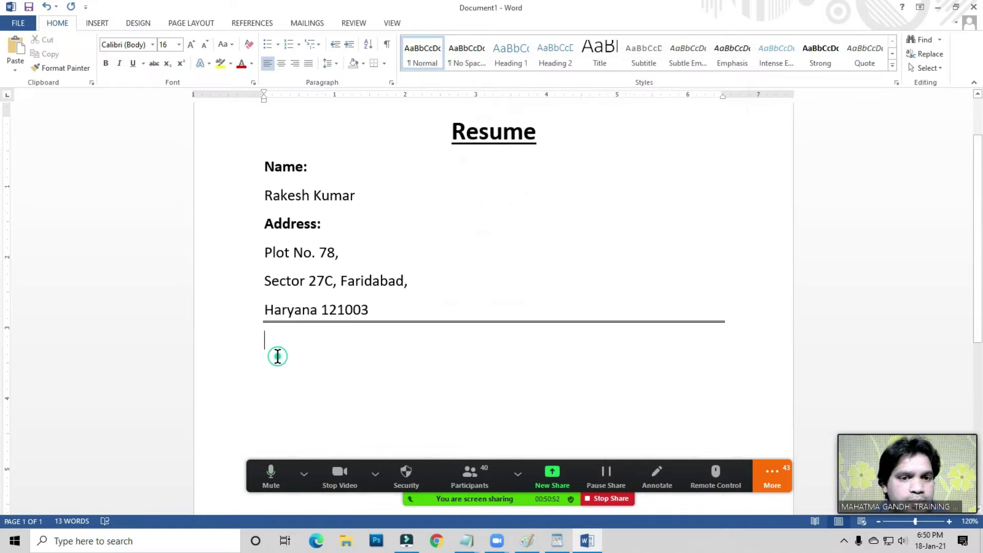
left_click(273, 349)
- Apply Box Border, then All Borders, to the empty paragraph below the address
scroll(273, 333, "down", 1)
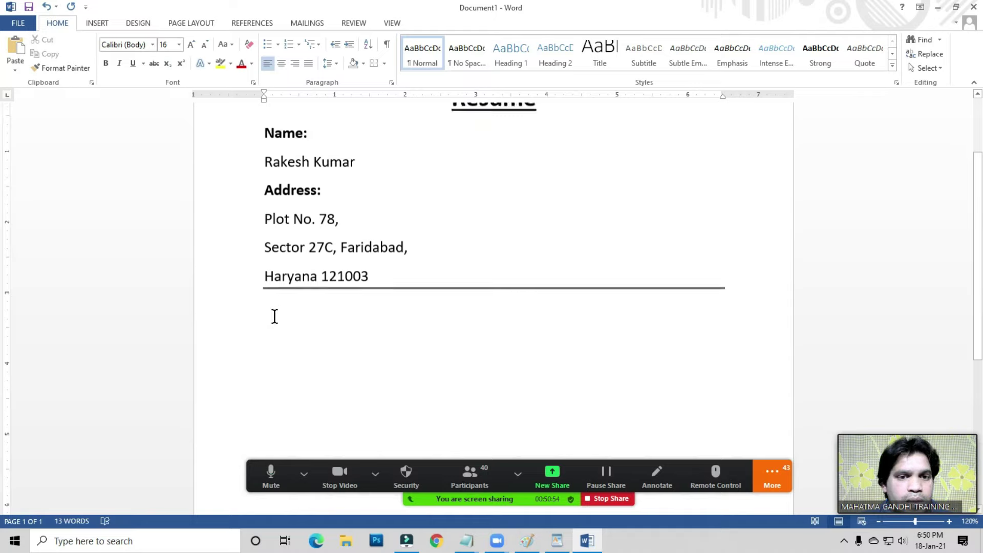
left_click(385, 63)
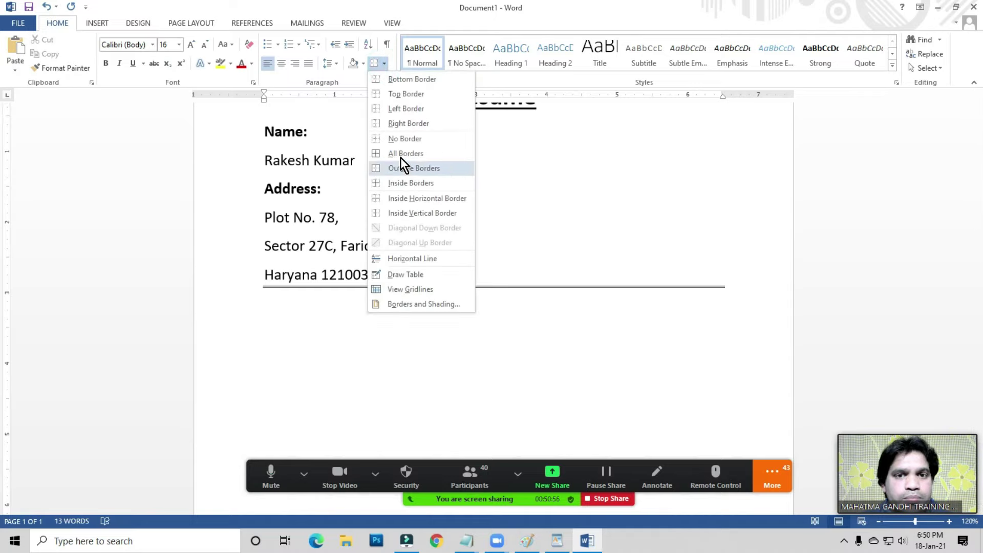
left_click(294, 306)
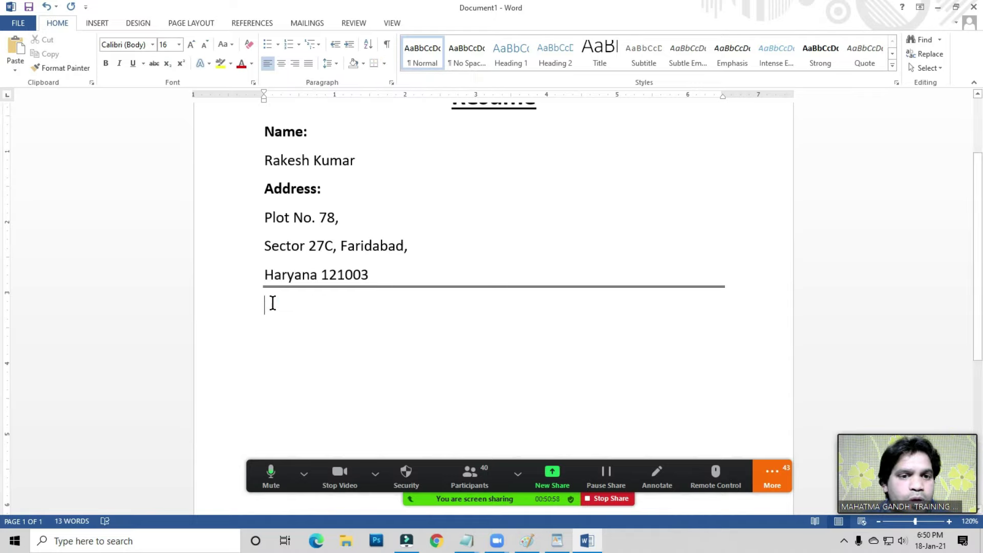
left_click(384, 63)
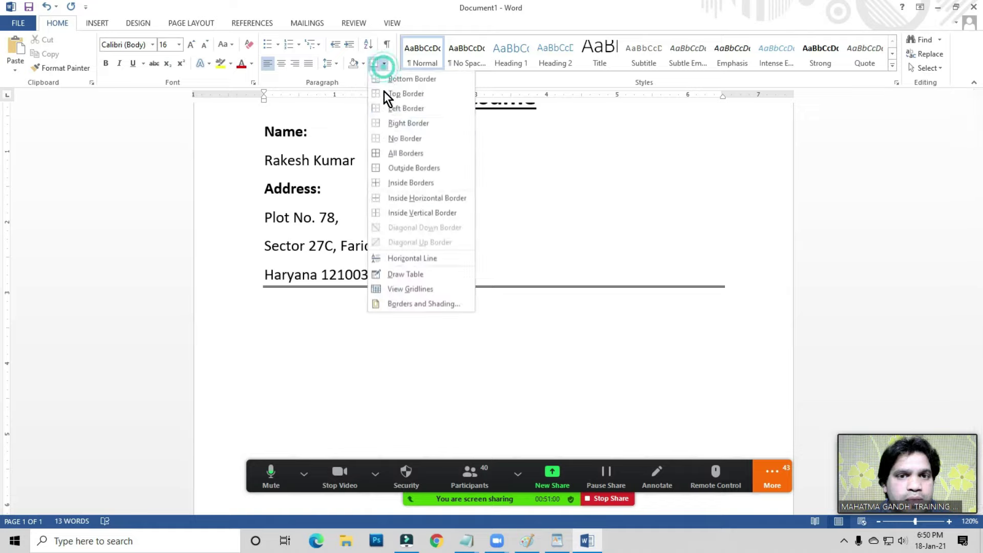
left_click(403, 170)
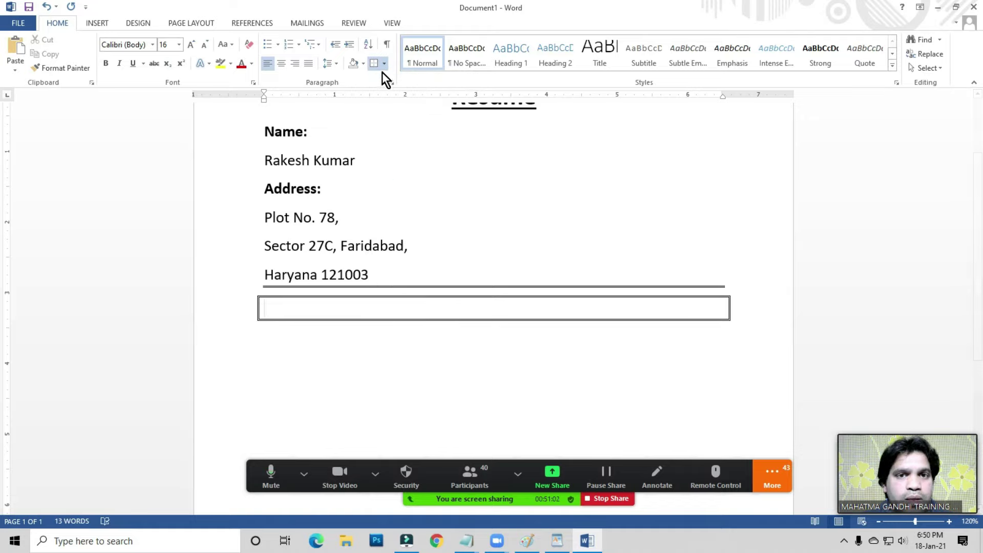
left_click(385, 64)
left_click(393, 154)
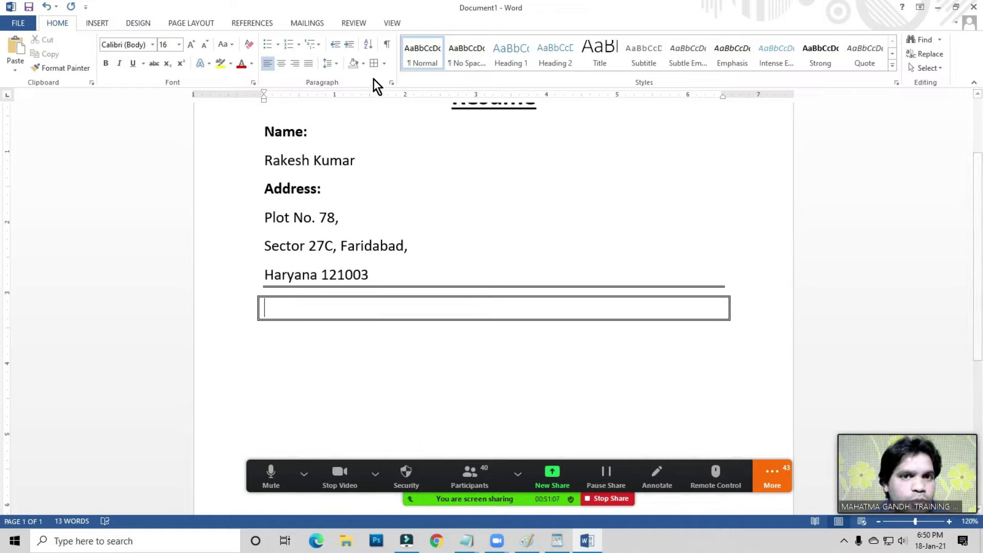
- Set a thin solid single-line border on the paragraph's sides in Borders and Shading
left_click(384, 65)
left_click(396, 304)
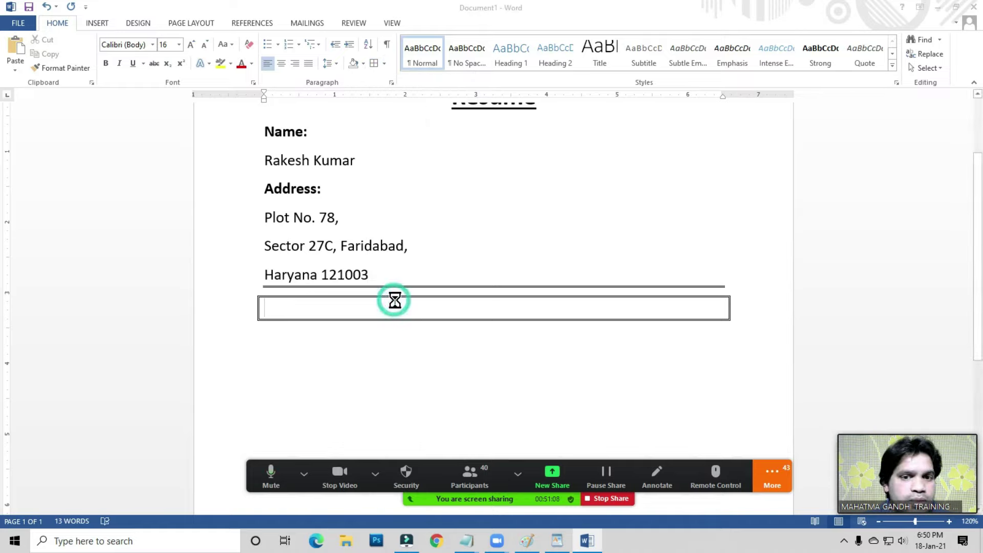
left_click_drag(589, 134, 590, 123)
left_click(557, 115)
left_click(668, 193)
left_click(652, 180)
left_click(676, 147)
left_click(709, 177)
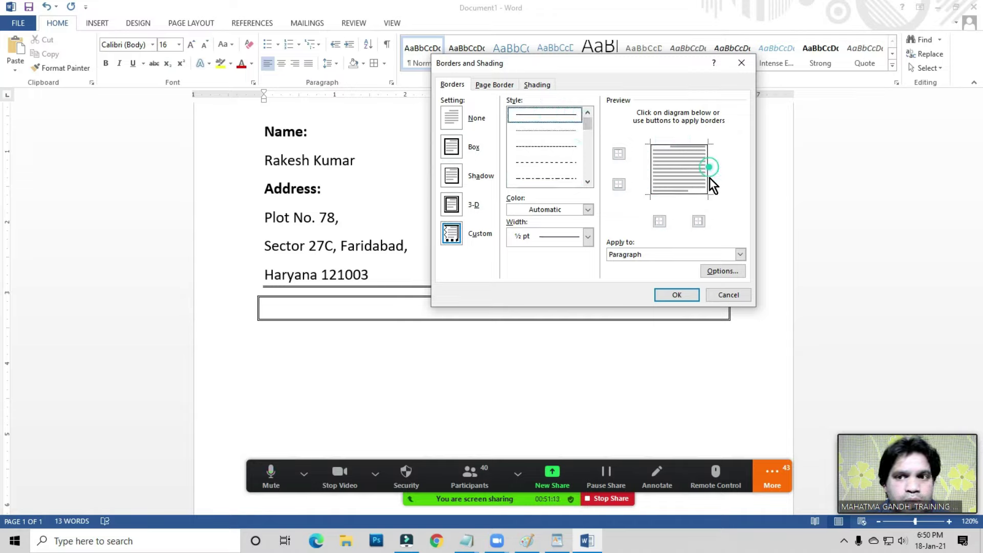
left_click(675, 296)
left_click(322, 311)
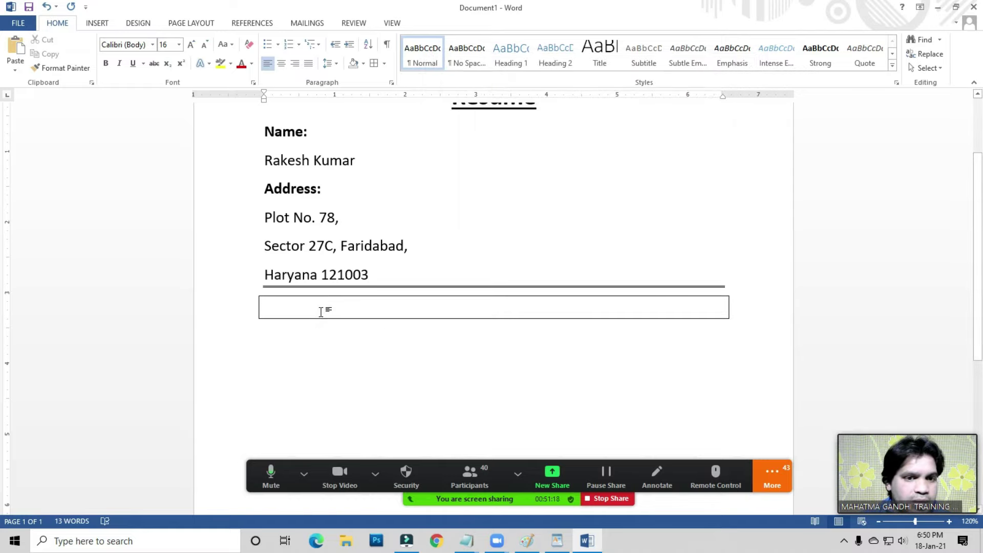
- Type 'Career Objective' inside the bordered box, correcting the mistaken 'Edu' start
type("Ed")
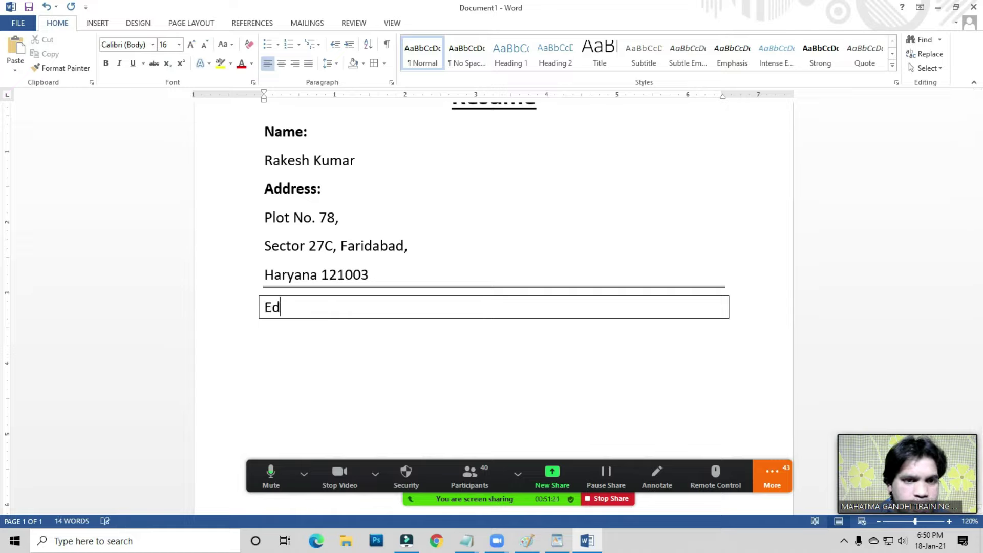
type("u")
key("BackSpace")
key("BackSpace")
key("BackSpace")
type("C")
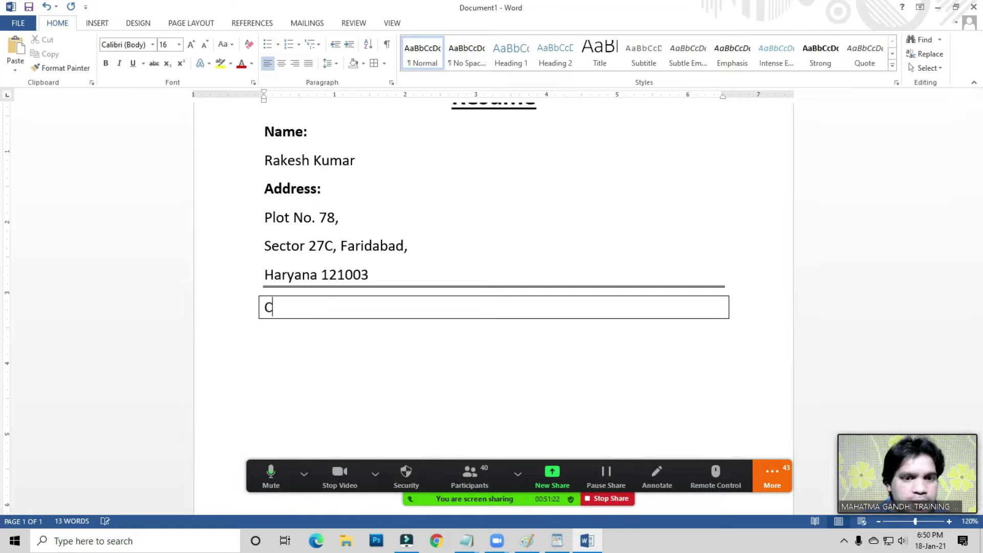
type("areer ")
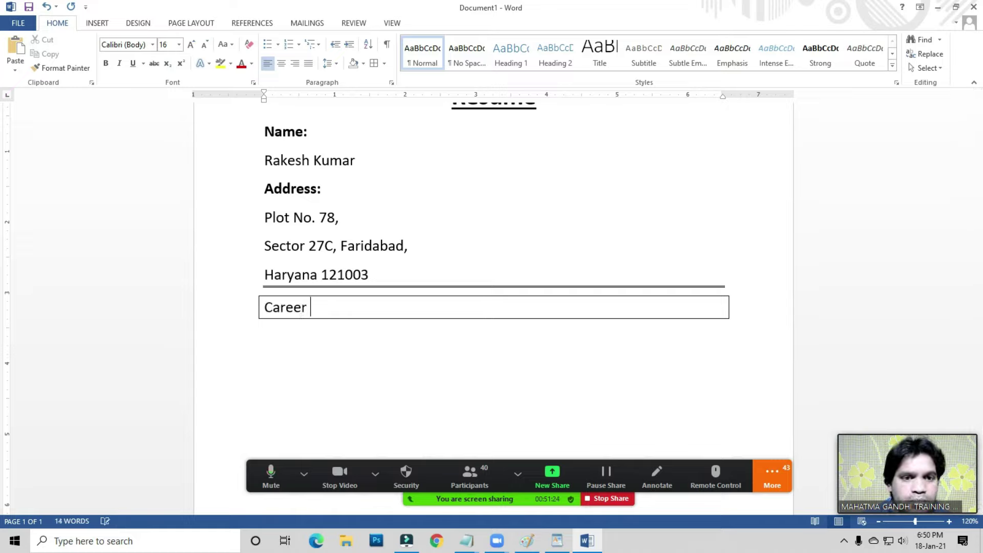
type("Objective")
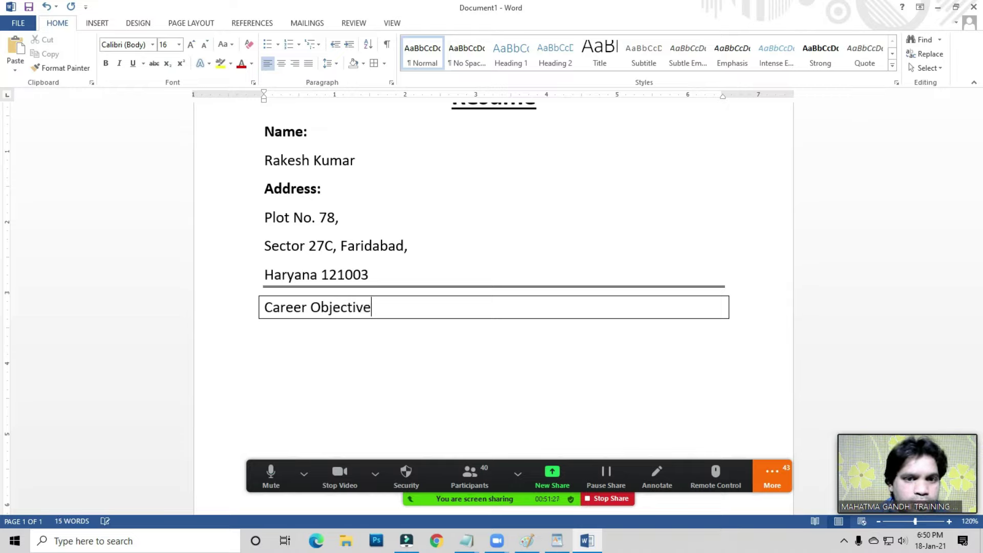
- Add empty lines below the box and type 'Education Qualification'
left_click(275, 337)
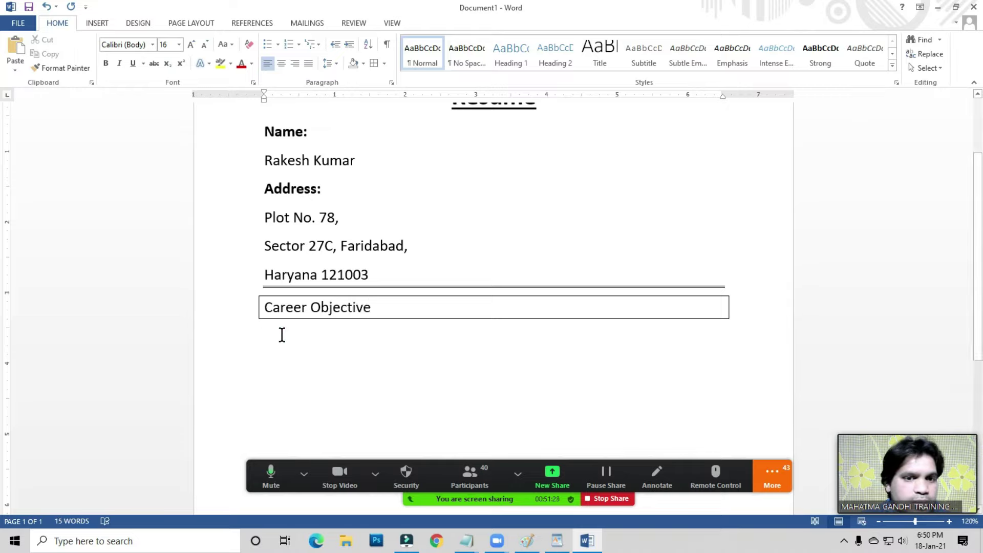
scroll(282, 334, "down", 1)
key("Return")
key("Return")
key("Return")
type("Educati")
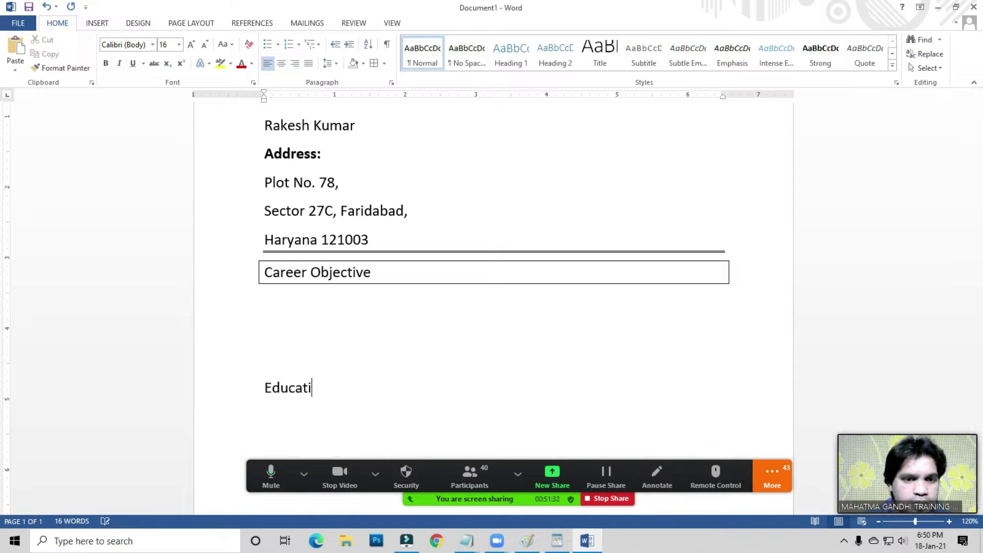
type("on Qualii")
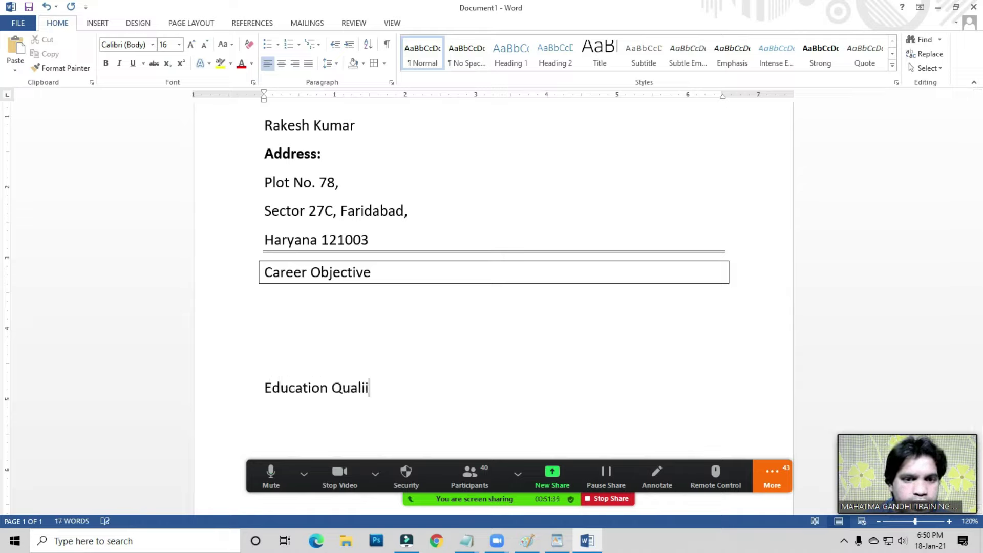
key("BackSpace")
type("fication")
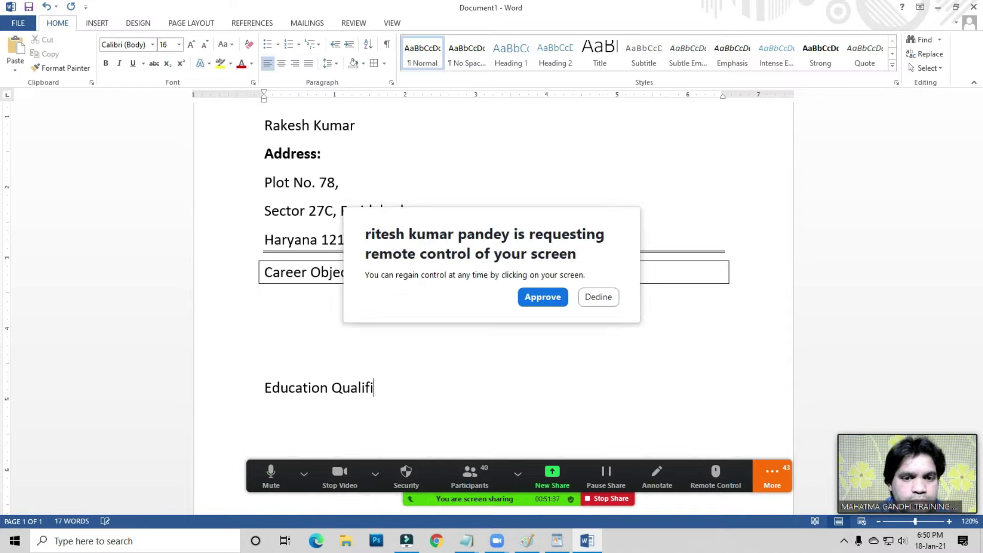
- Let the remote Zoom participant control the screen
left_click(531, 299)
scroll(425, 387, "down", 1)
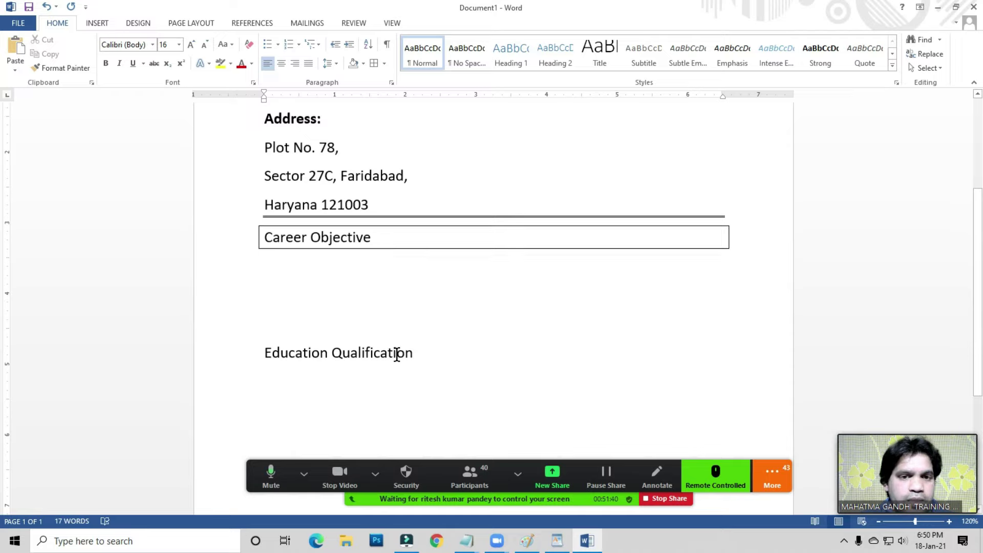
left_click(377, 238)
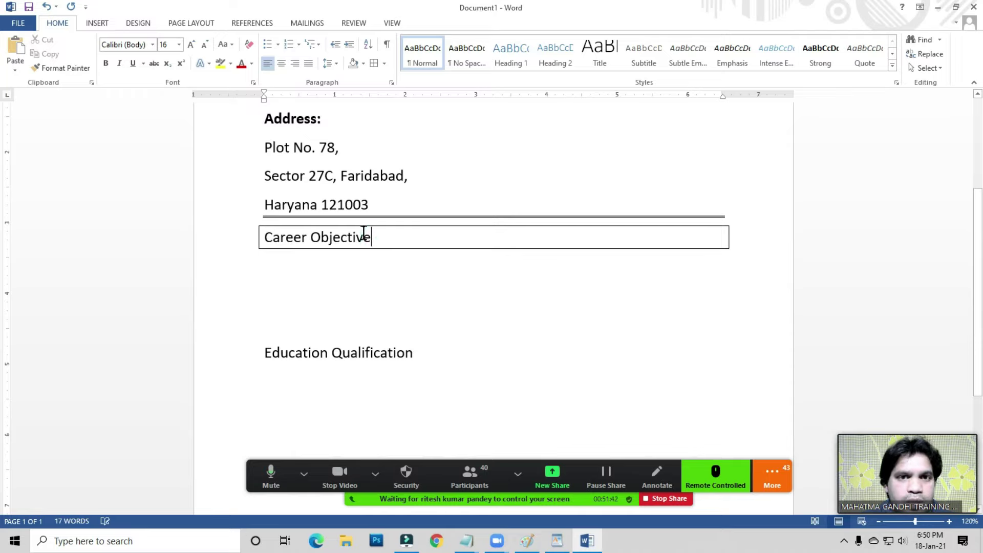
- Shade the Career Objective box light grey
left_click(363, 64)
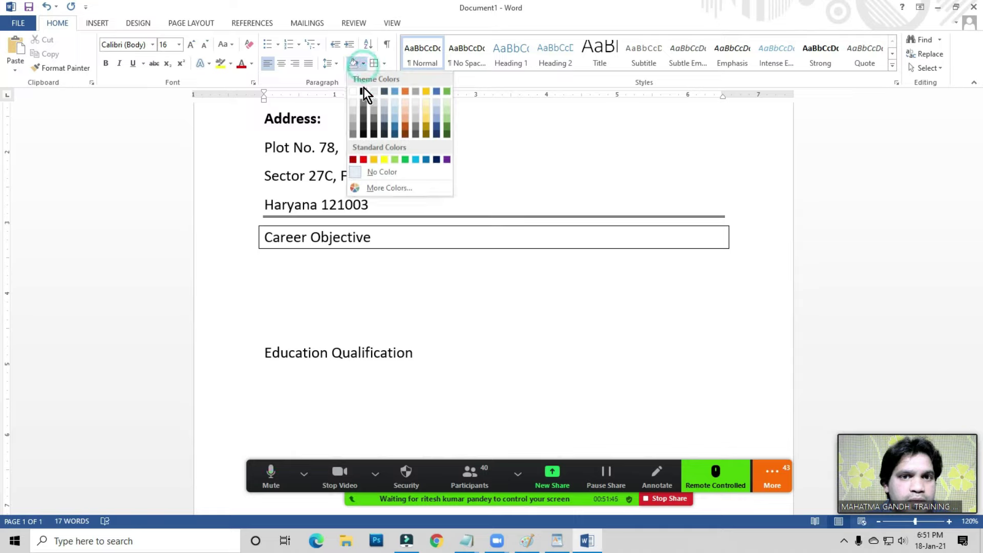
left_click(354, 112)
left_click(353, 256)
scroll(353, 256, "up", 3)
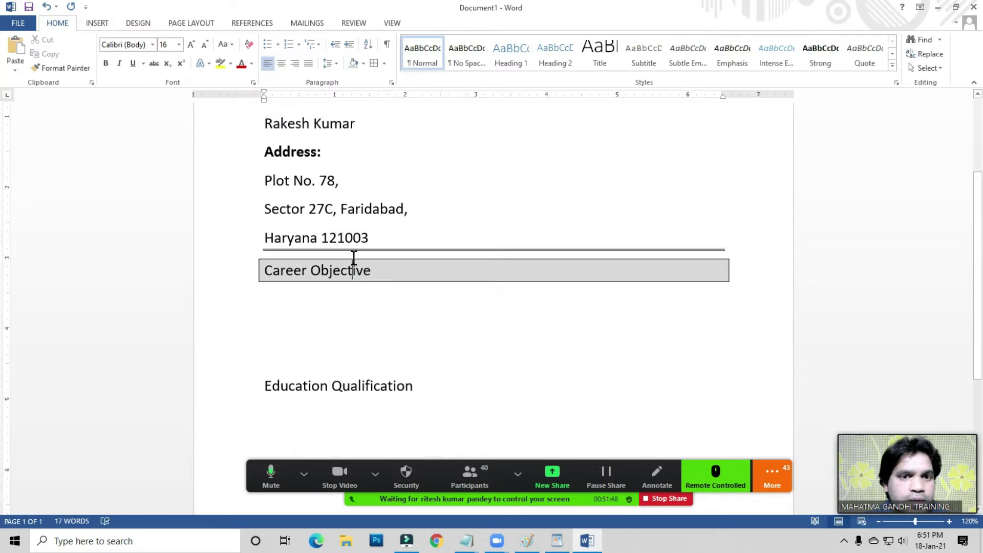
left_click(266, 252)
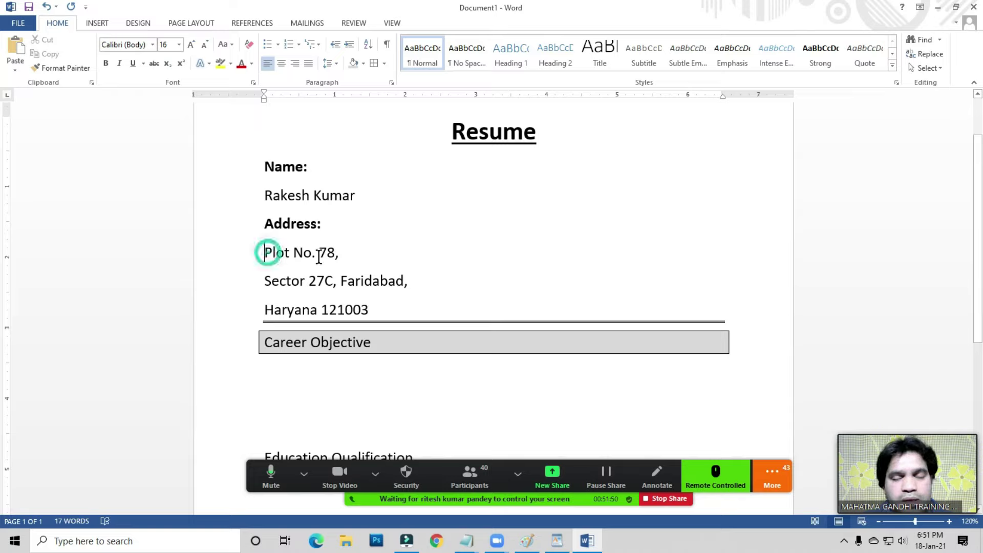
scroll(297, 336, "down", 2)
left_click(260, 306)
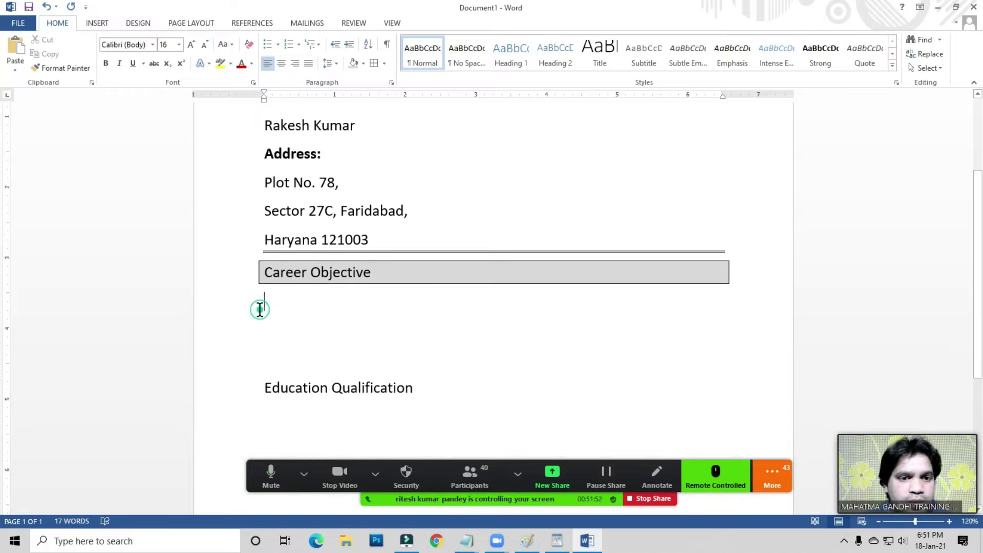
- Give Education Qualification a box border and the same light grey shading
left_click(430, 387)
left_click(384, 63)
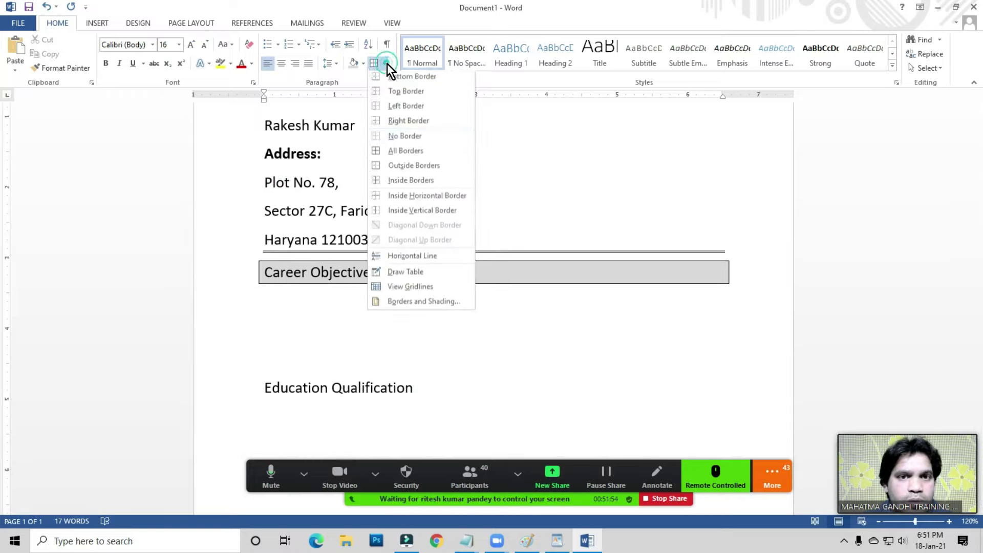
left_click(397, 153)
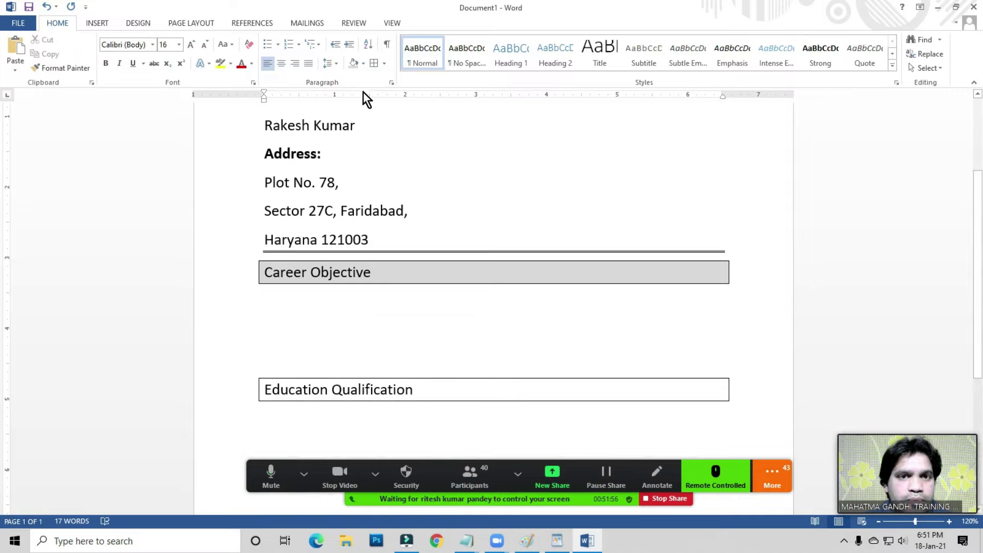
left_click(363, 63)
left_click(355, 110)
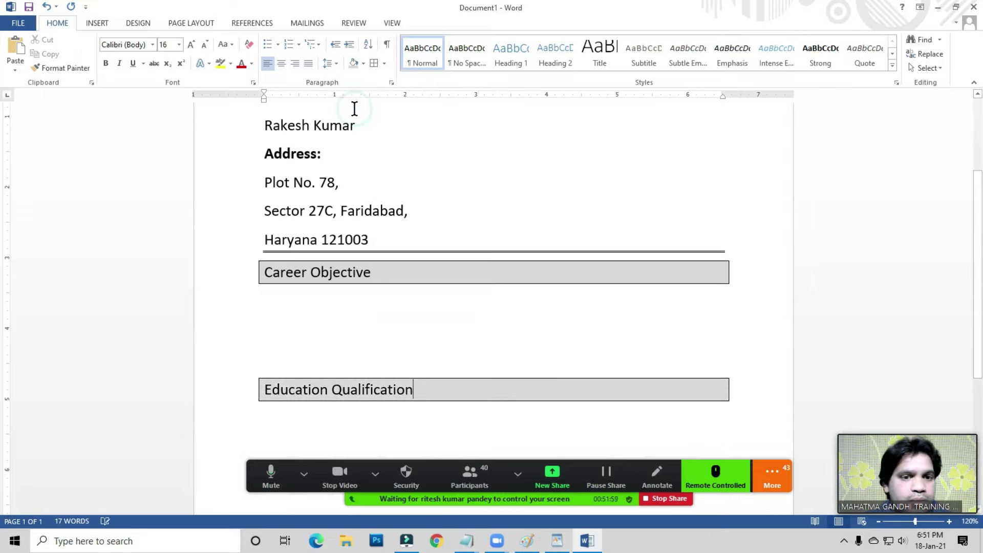
scroll(298, 222, "down", 1)
left_click(289, 267)
scroll(288, 267, "down", 4)
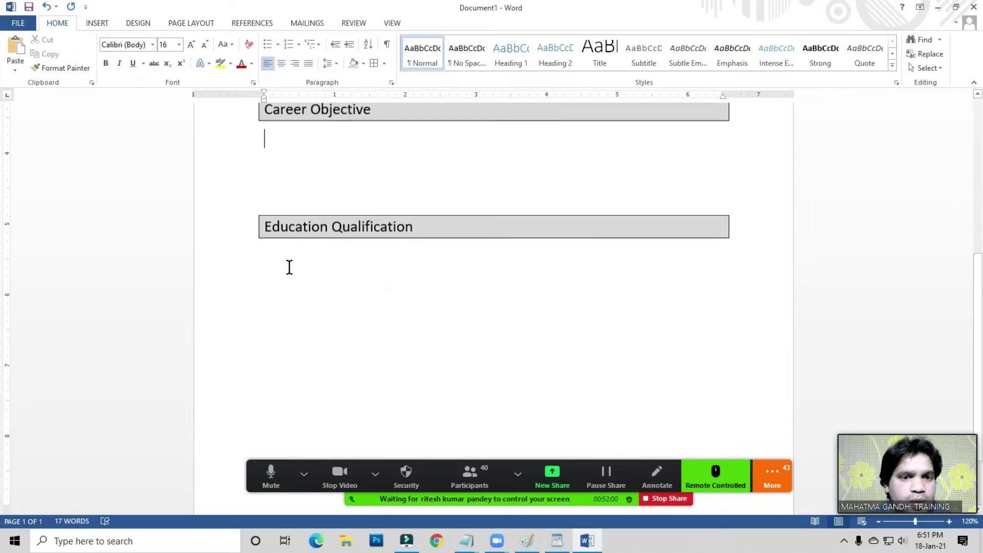
left_click(281, 277)
- Type 'Personal Details' several lines below the Education Qualification box
left_click(271, 365)
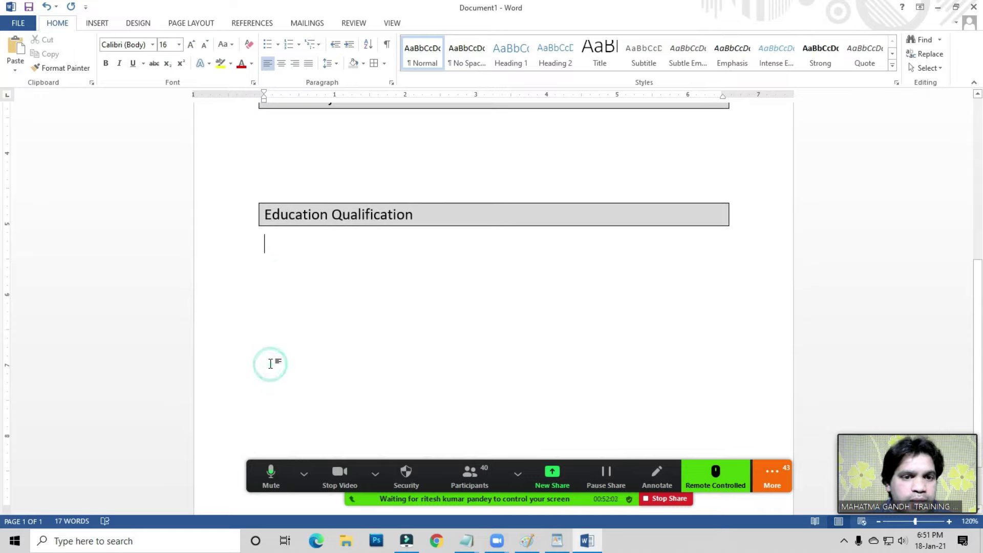
left_click(262, 353)
type("Per")
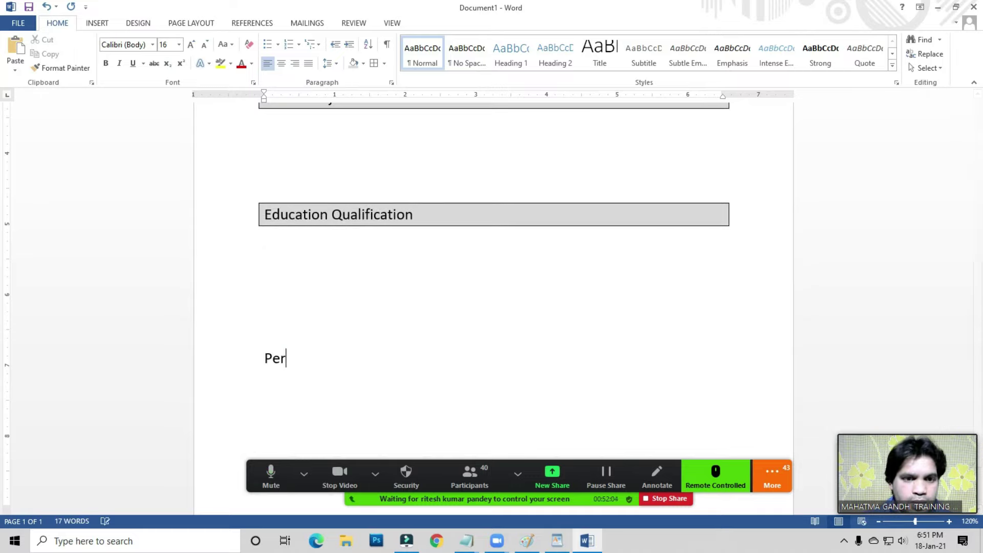
type("sonal Details")
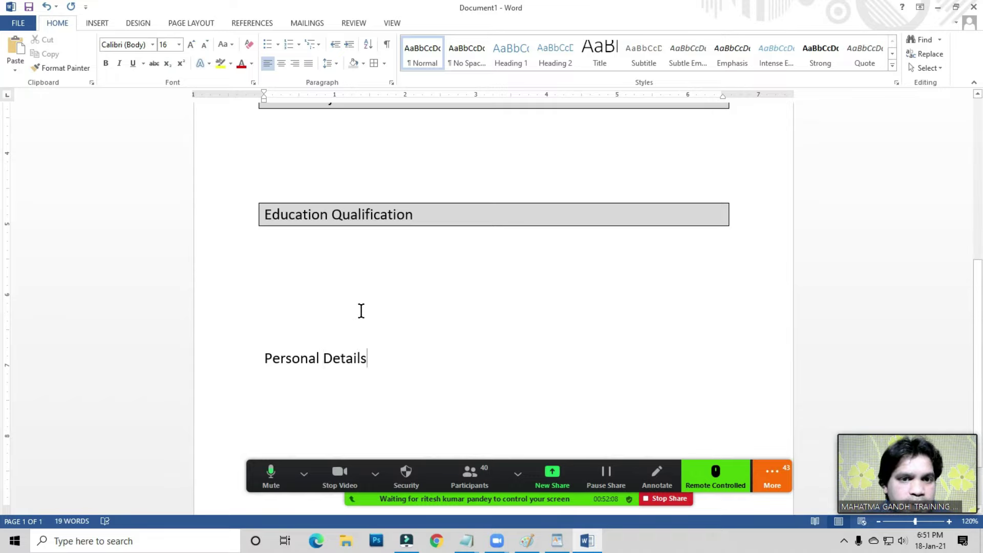
scroll(360, 311, "up", 1)
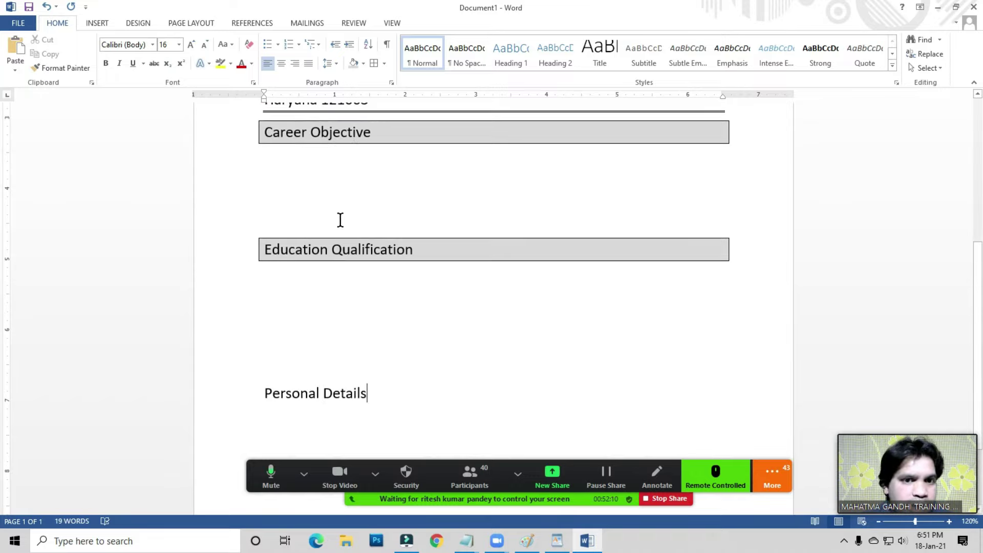
left_click(334, 248)
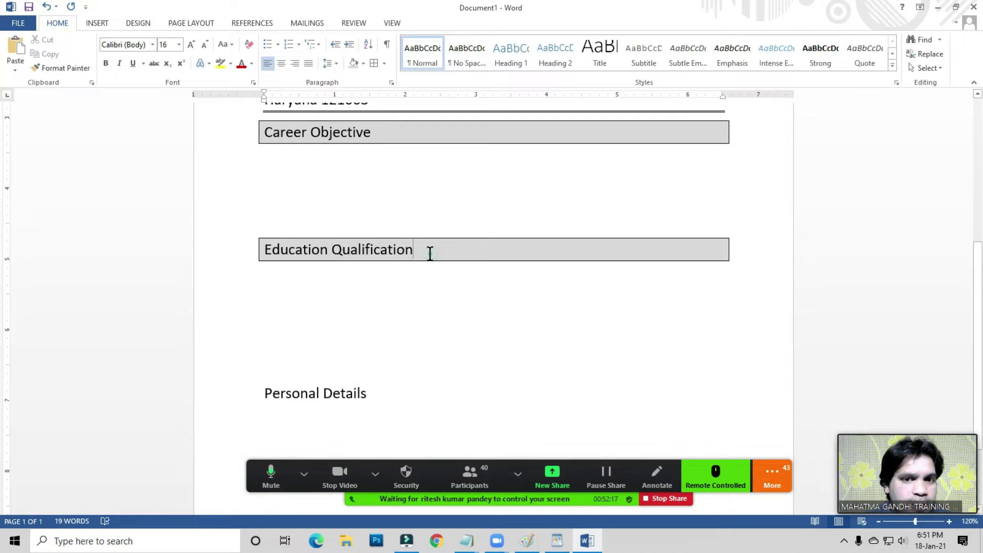
- Copy Education Qualification's grey box formatting onto Personal Details with Format Painter
left_click(66, 67)
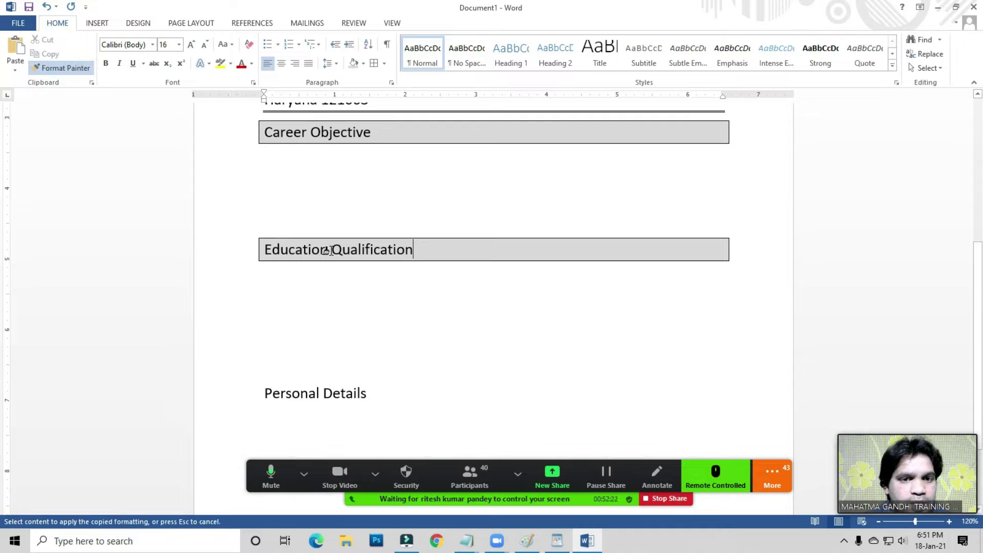
key("Escape")
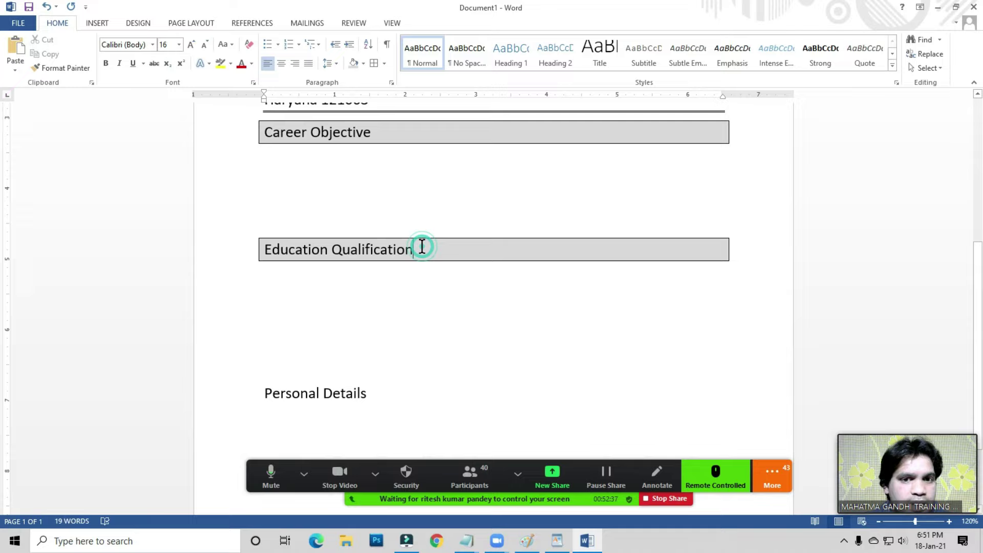
left_click(61, 67)
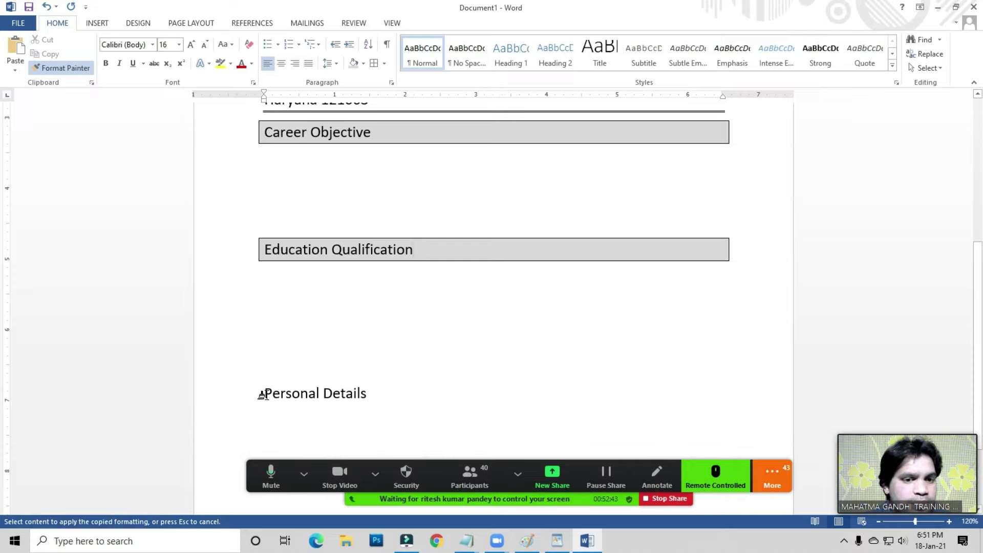
left_click_drag(262, 394, 394, 398)
left_click(417, 332)
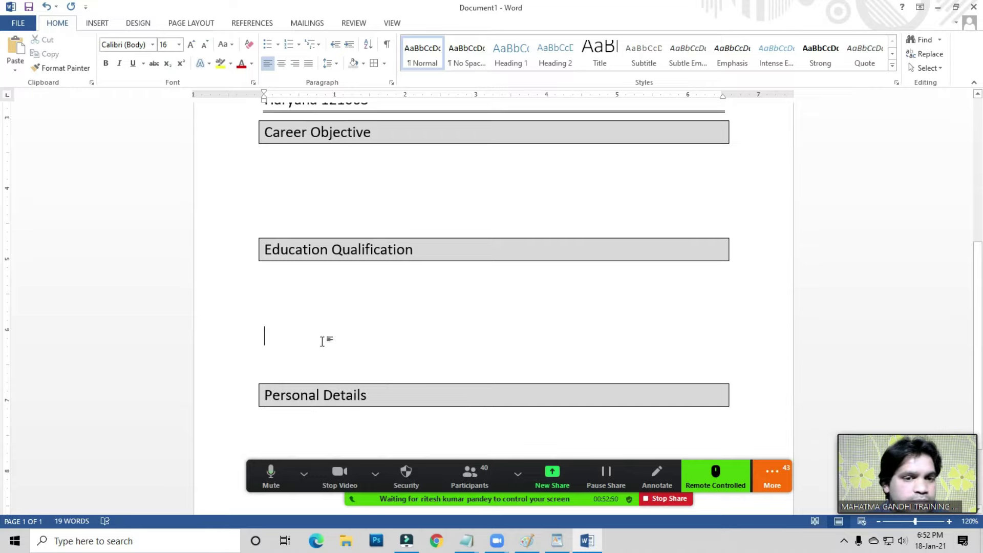
scroll(323, 338, "down", 3)
left_click(272, 354)
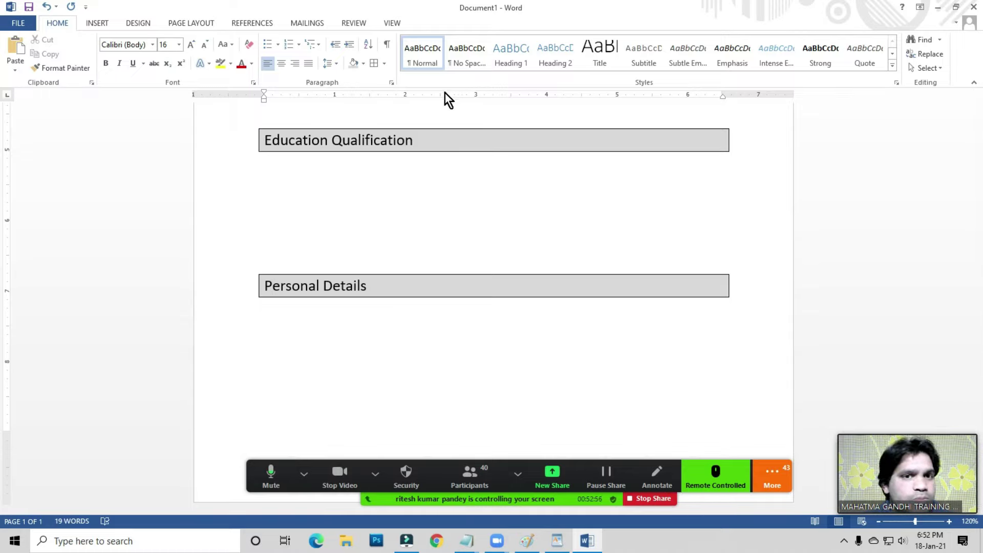
left_click(326, 333)
- Select all of the document's content and delete it
key("ctrl+a")
key("Delete")
left_click(283, 205)
left_click(98, 26)
- Open the Insert Table dialog, clear the columns value, then dismiss it
left_click(98, 25)
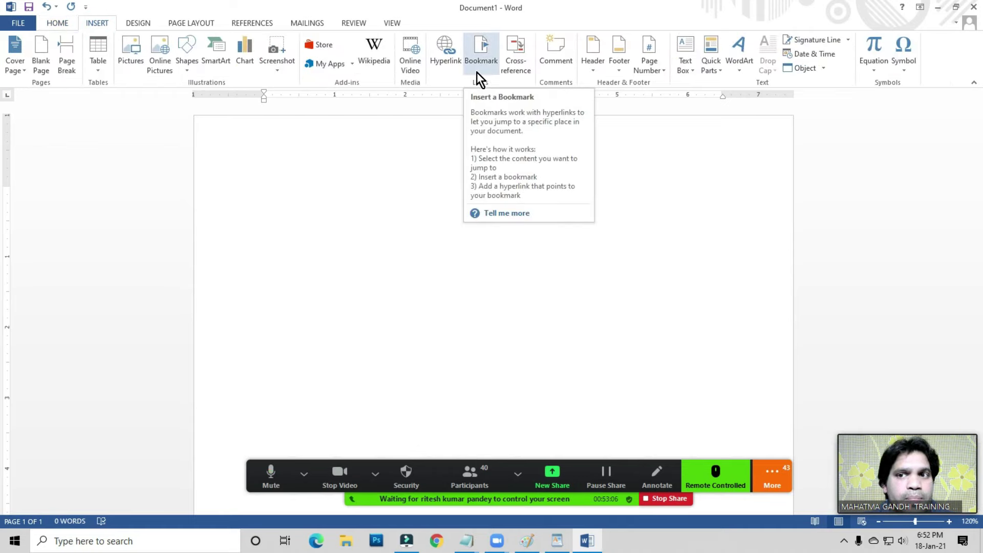
left_click(98, 77)
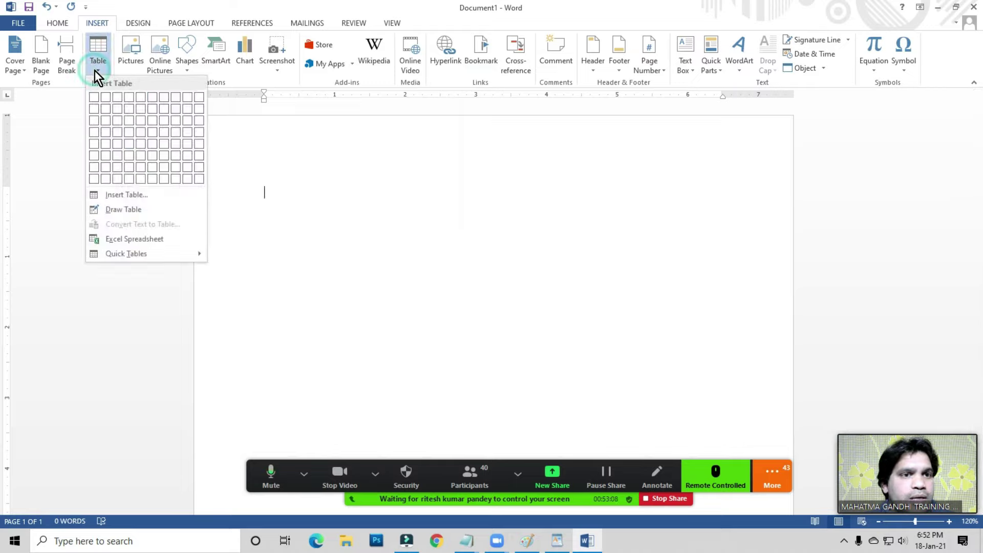
left_click(114, 194)
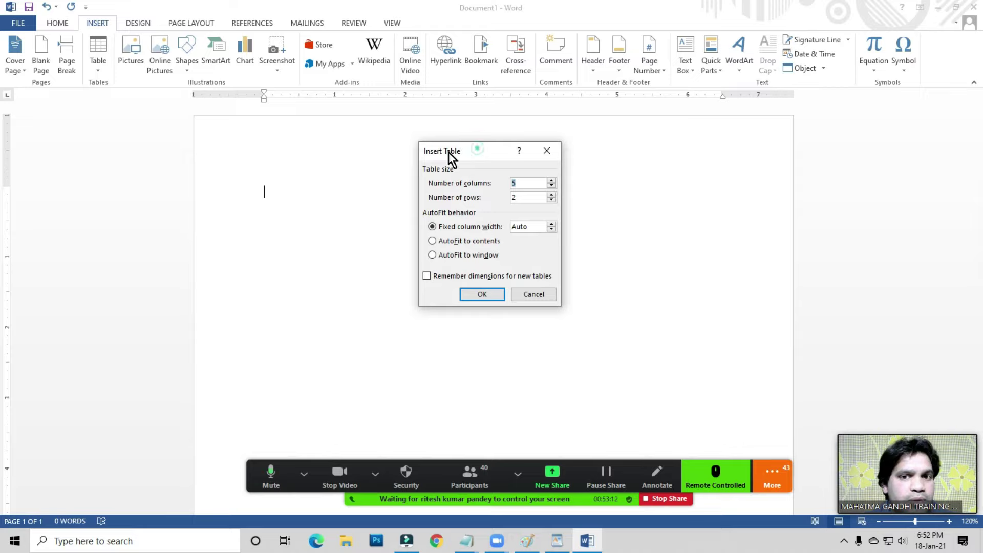
left_click_drag(449, 152, 417, 155)
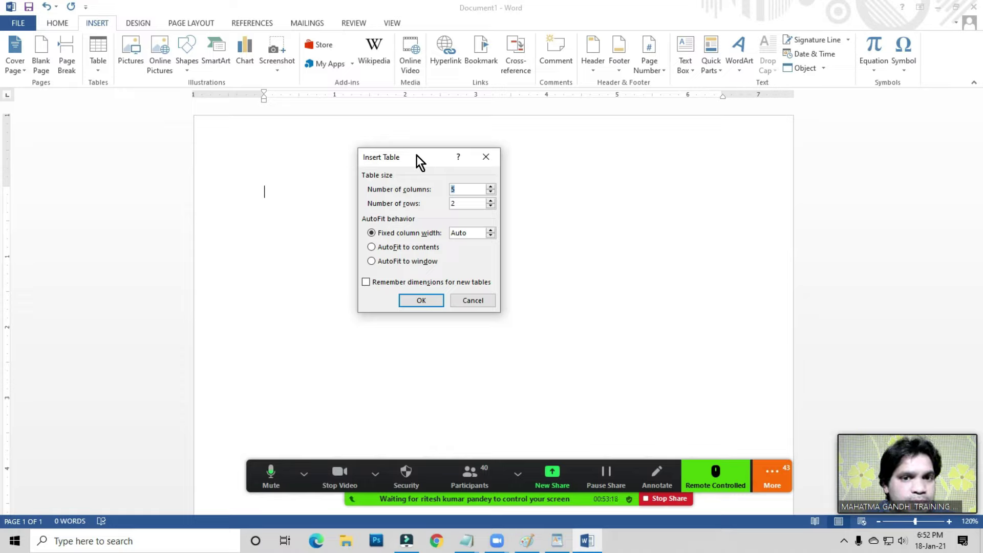
double_click(464, 190)
key("BackSpace")
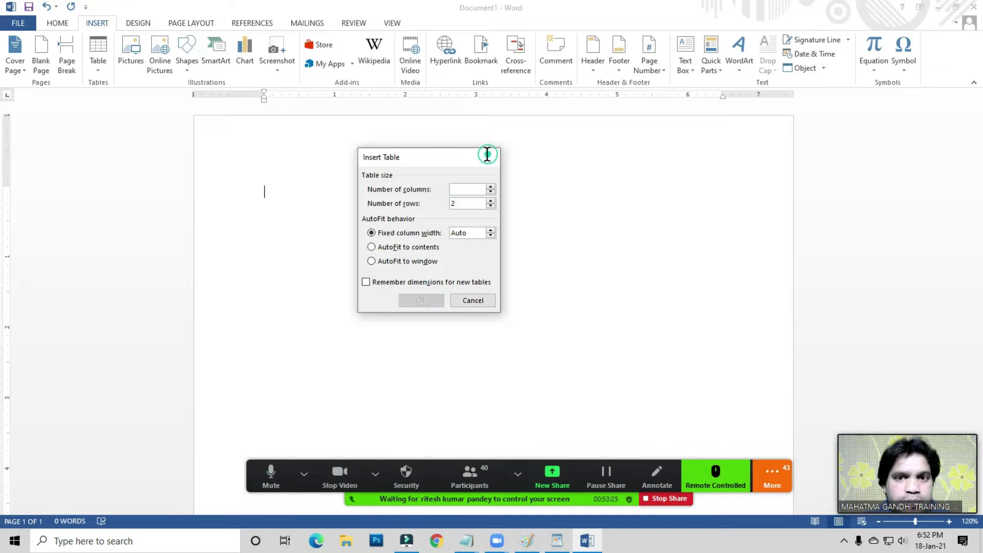
left_click(487, 154)
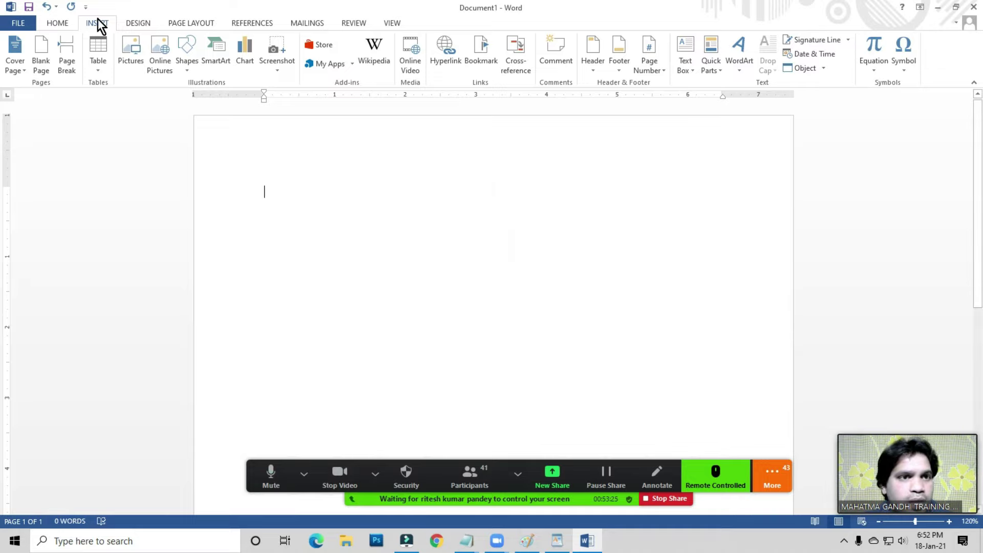
- Insert a table with 6 columns and 8 rows
left_click(103, 69)
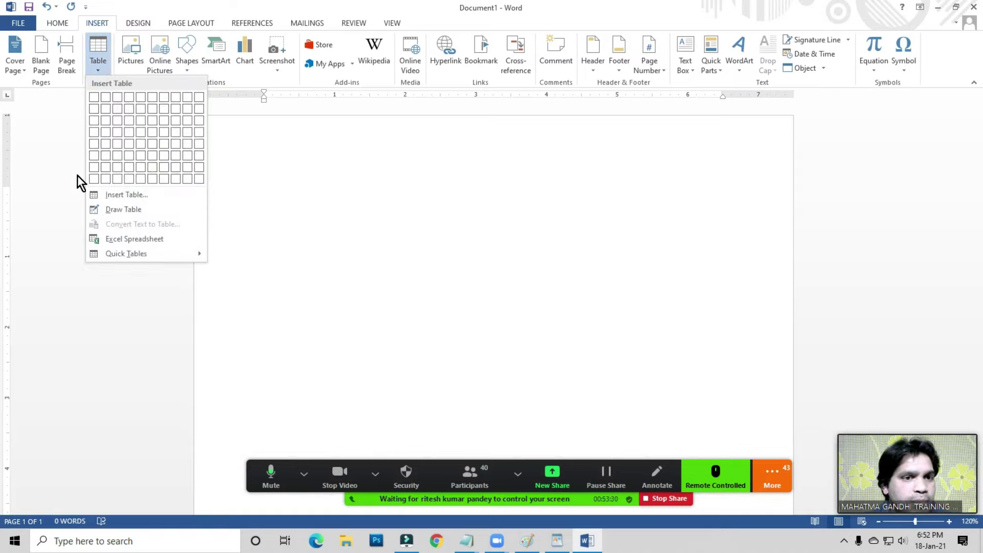
left_click(124, 195)
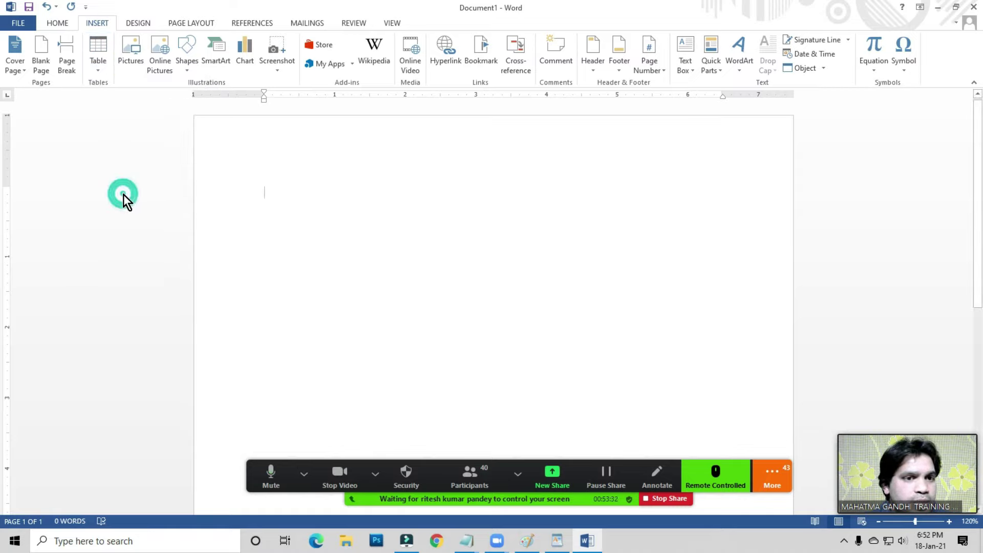
left_click_drag(431, 155, 393, 141)
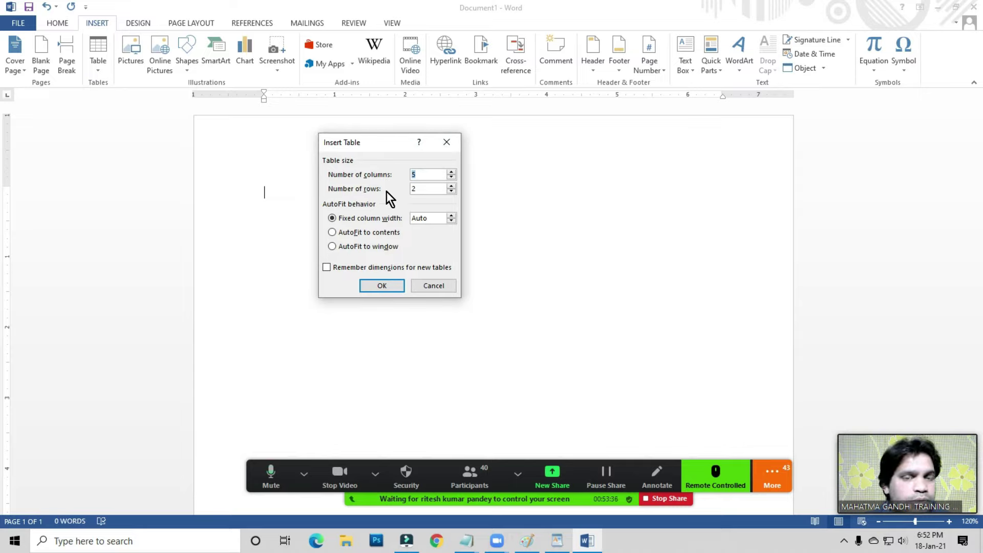
left_click(432, 174)
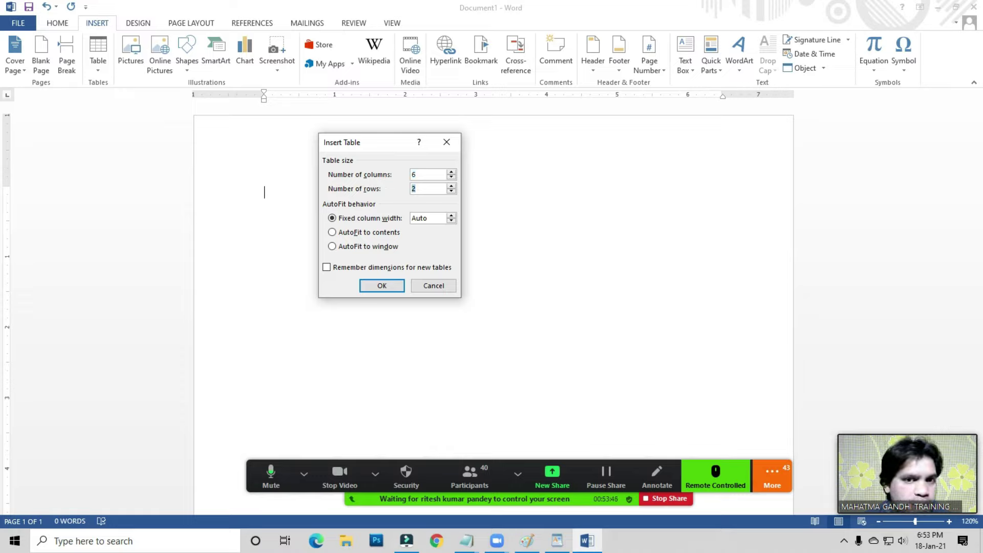
left_click(389, 284)
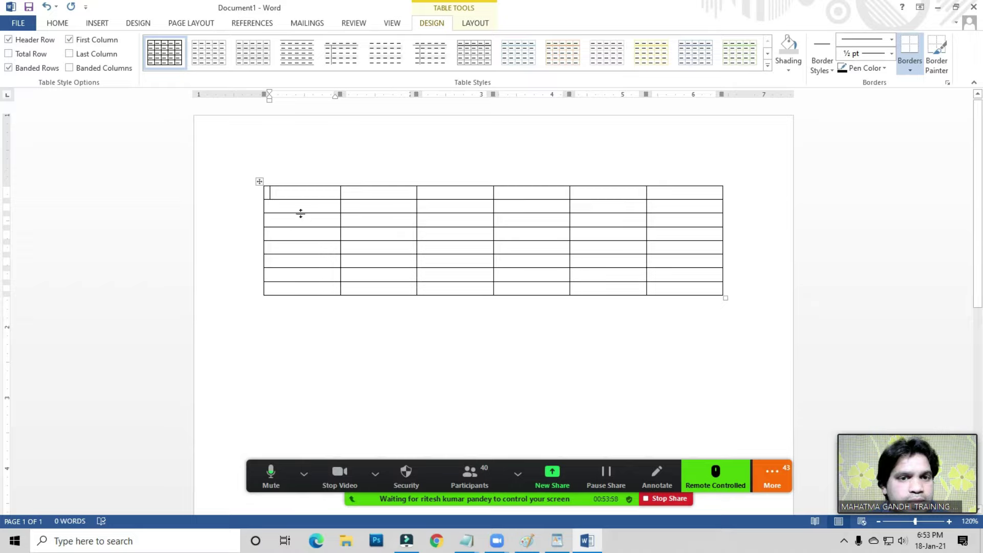
- Apply a blue Grid Table style to the whole table, then undo it
left_click(298, 192)
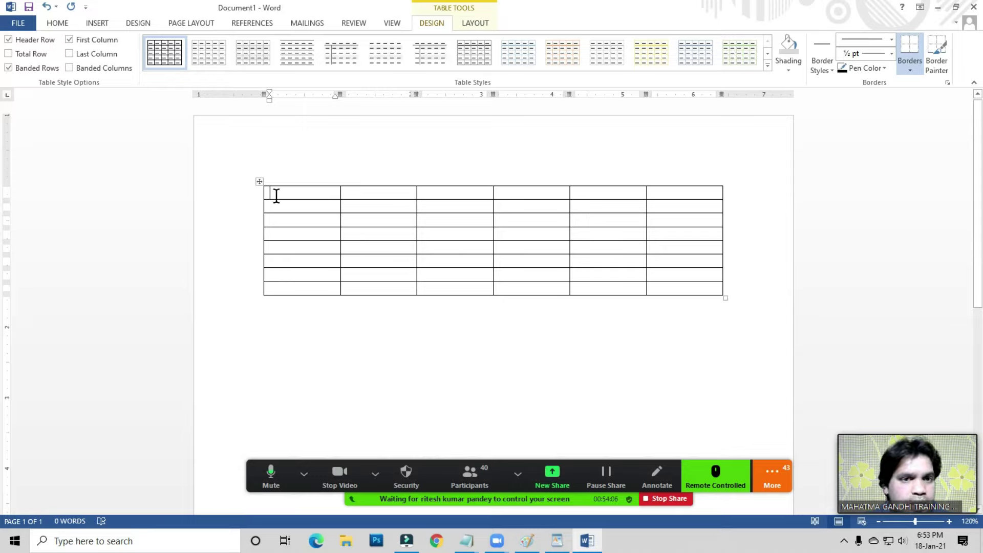
left_click(259, 181)
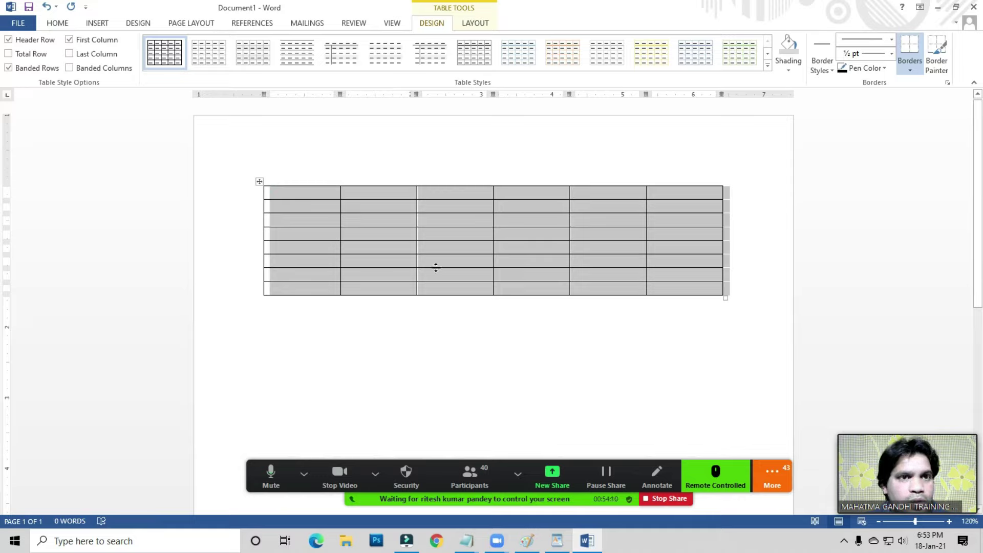
left_click(482, 23)
left_click(437, 23)
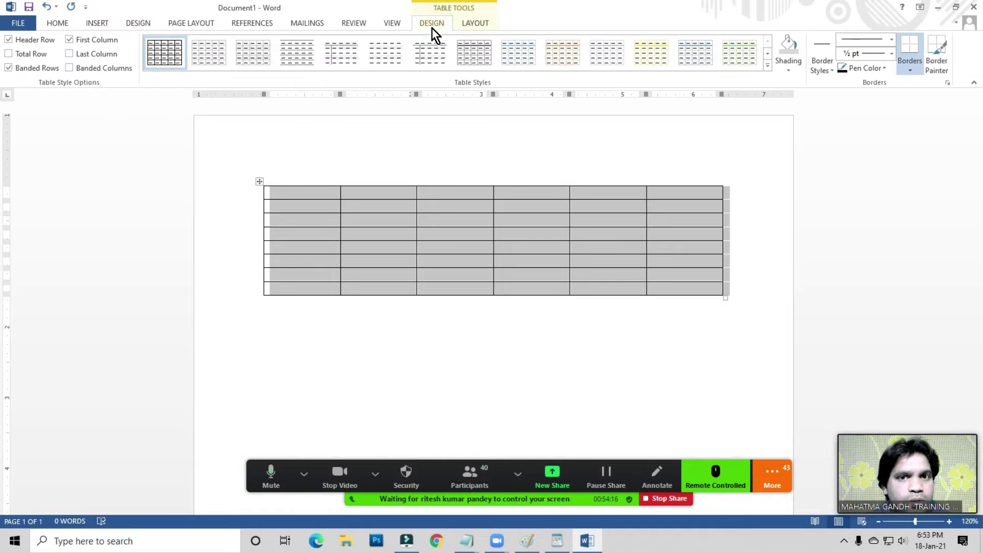
left_click(769, 67)
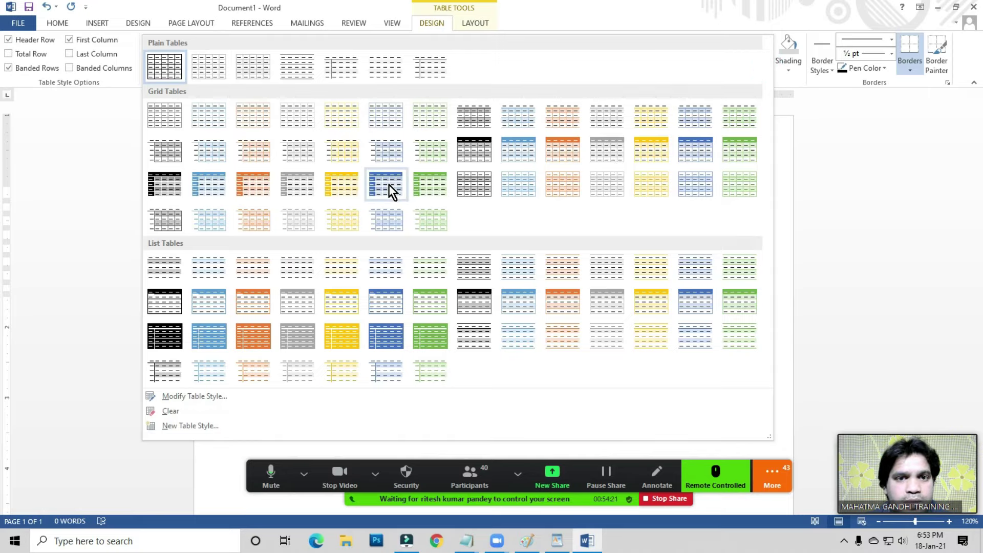
left_click(389, 185)
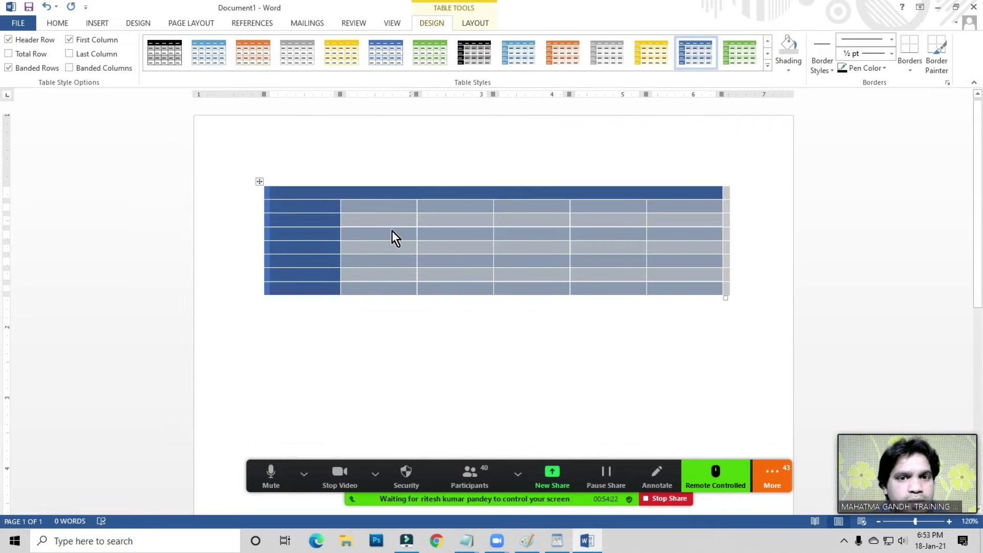
key("ctrl+z")
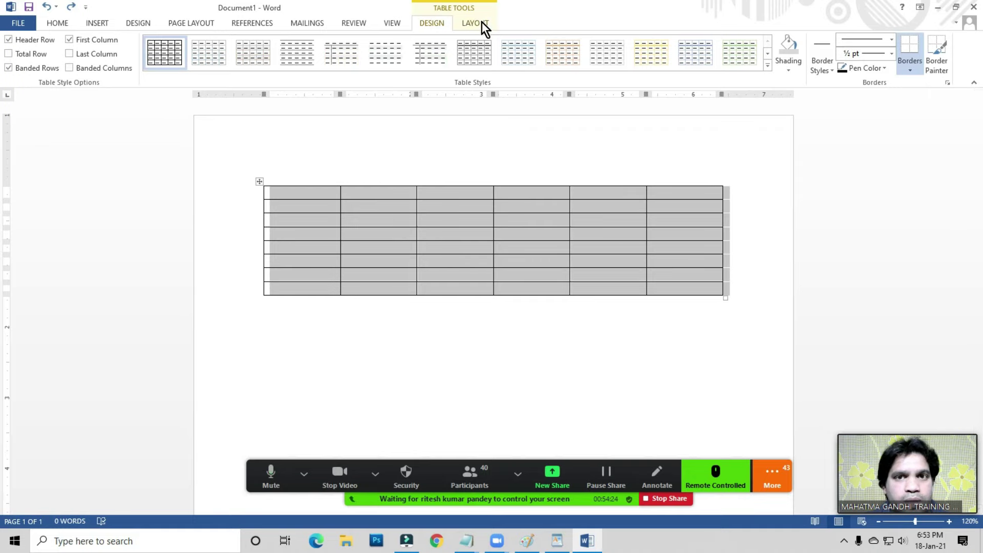
left_click(481, 23)
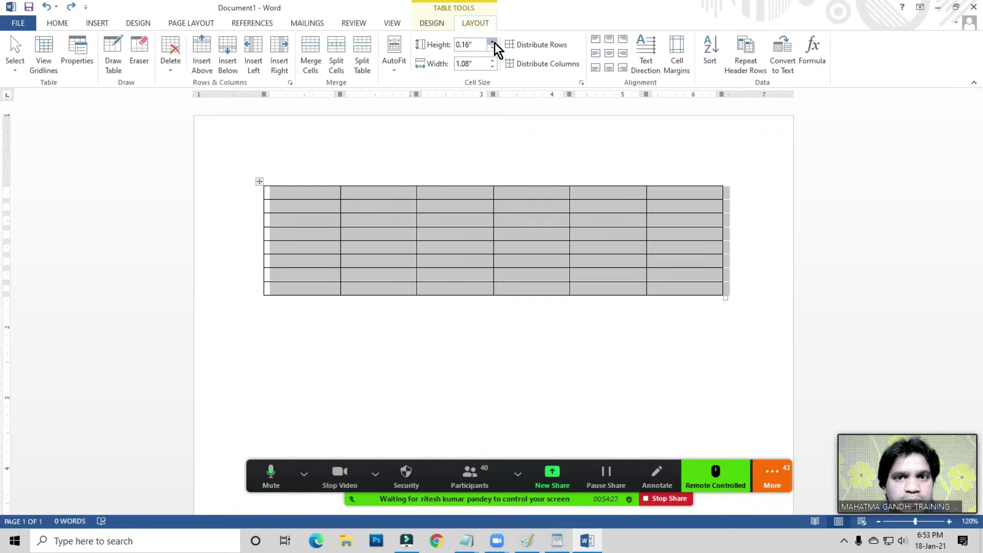
- Raise the table's row height to 0.4 inch in Cell Size
left_click(494, 42)
left_click(494, 42)
left_click(495, 42)
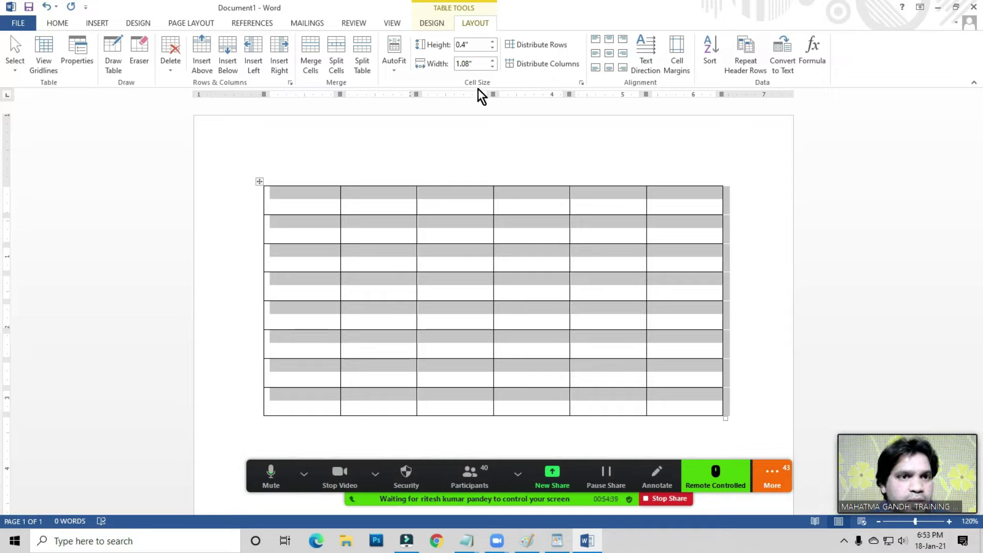
left_click(61, 22)
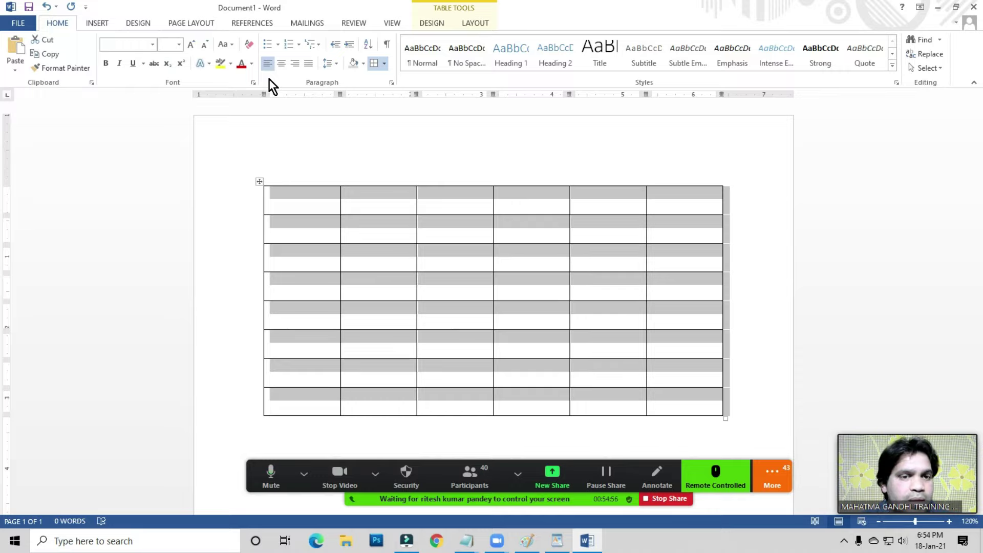
- Type 'Roll No.' and 'Names' into the first two cells of the table's top row
left_click(312, 193)
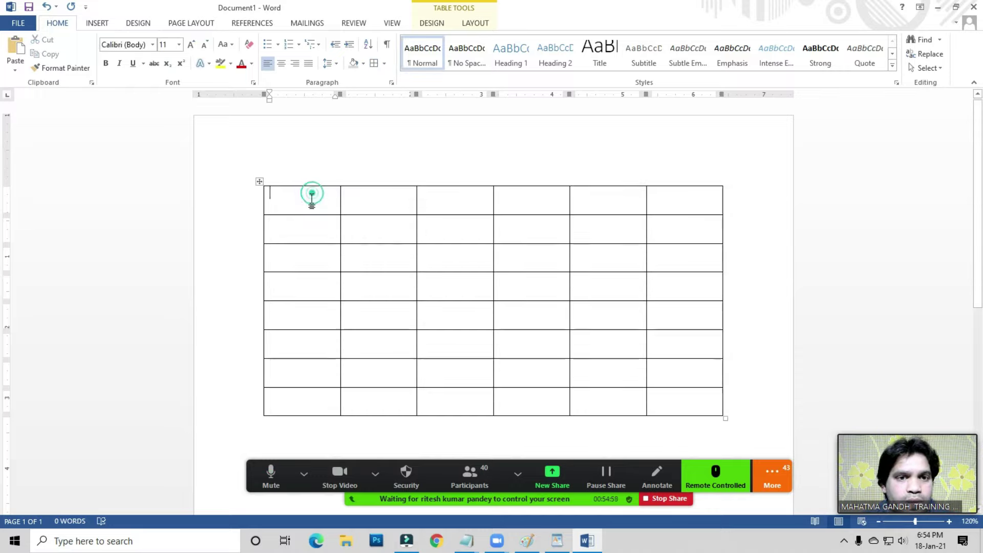
left_click_drag(300, 203, 644, 197)
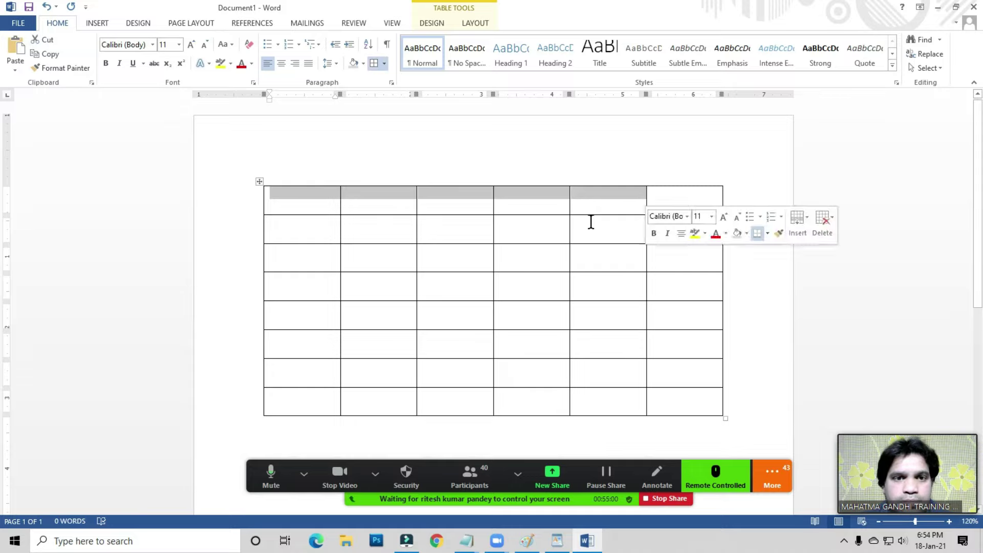
left_click(303, 202)
type("Ro ")
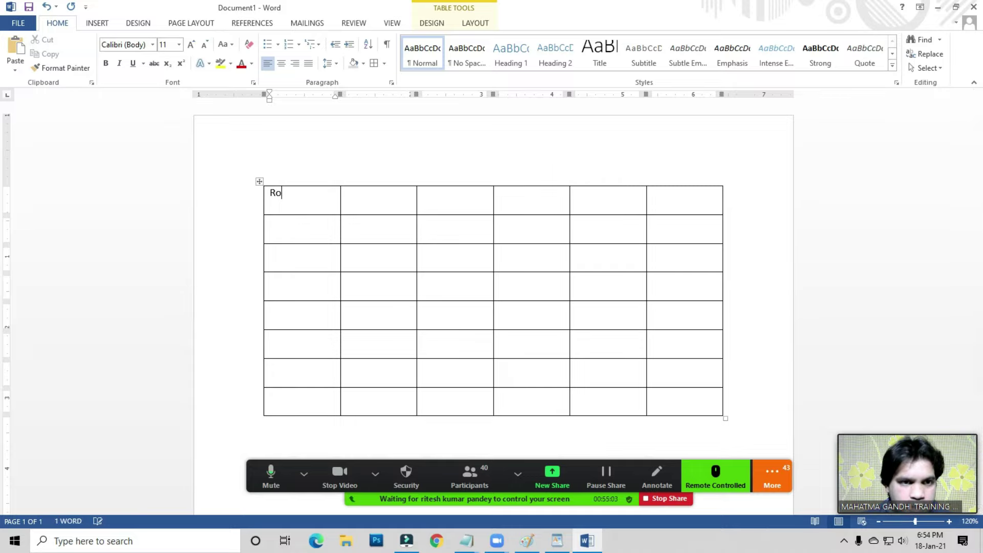
type("llNo.")
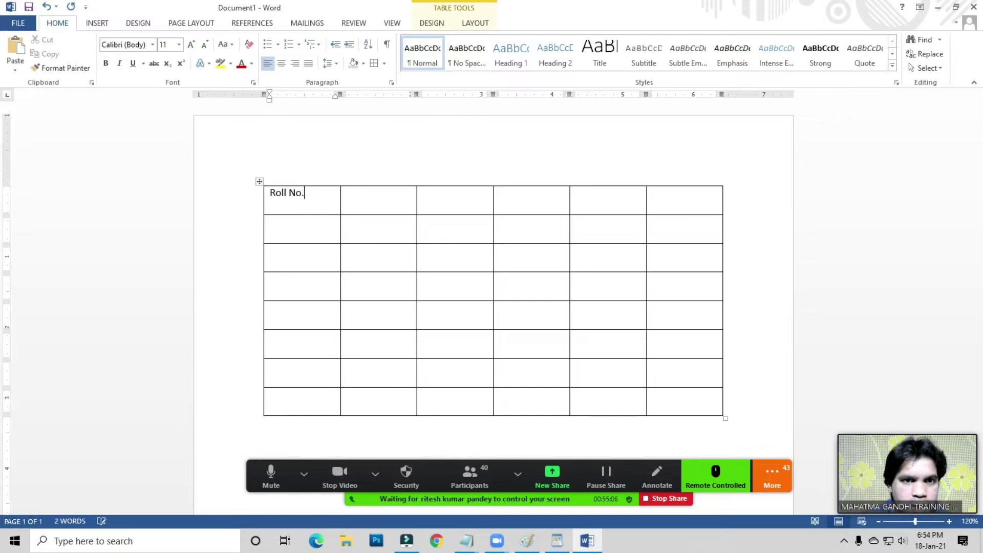
left_click(357, 196)
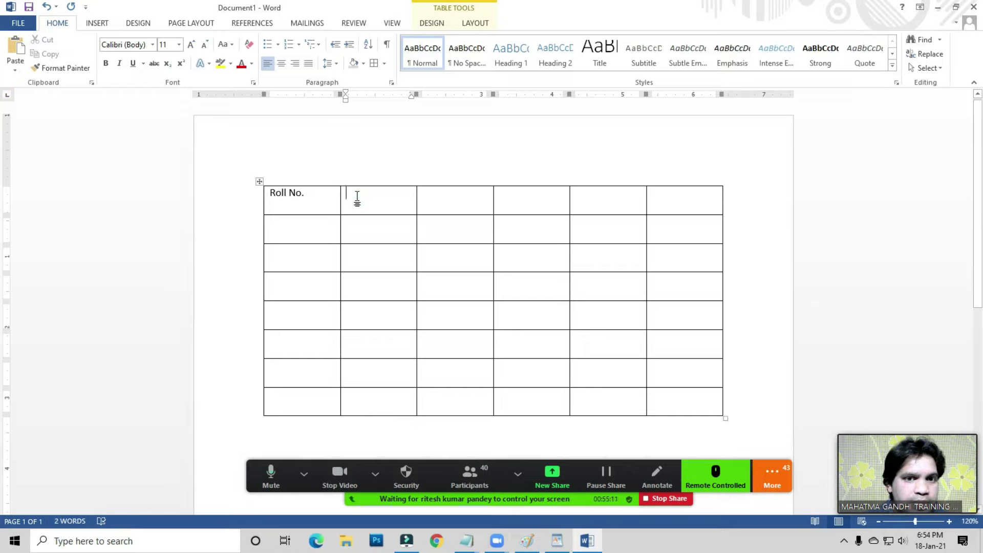
type("Names")
- Fill the remaining header cells with Math, Hindi, English and Total, then select the header row
key("Tab")
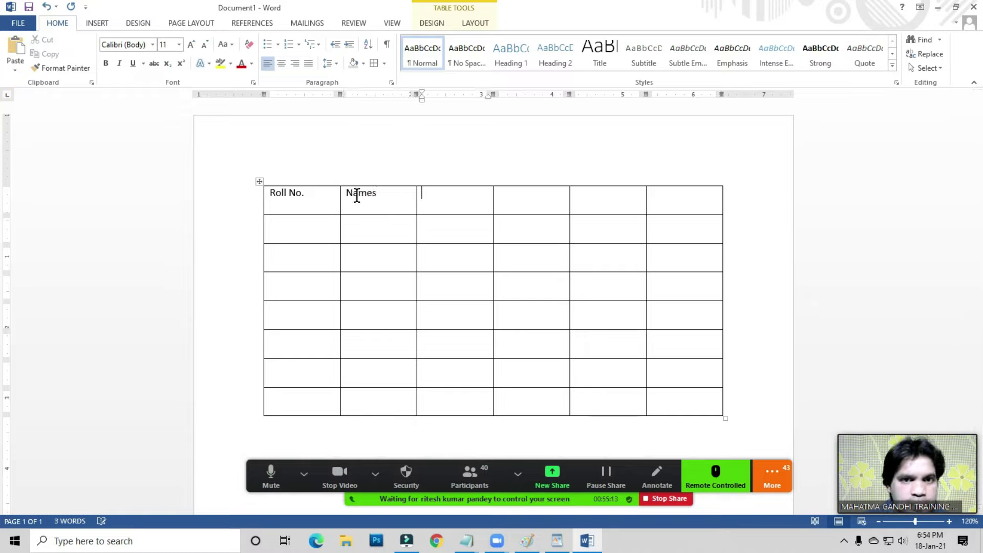
type("Math")
key("Tab")
type("Hindi")
key("Tab")
type("English")
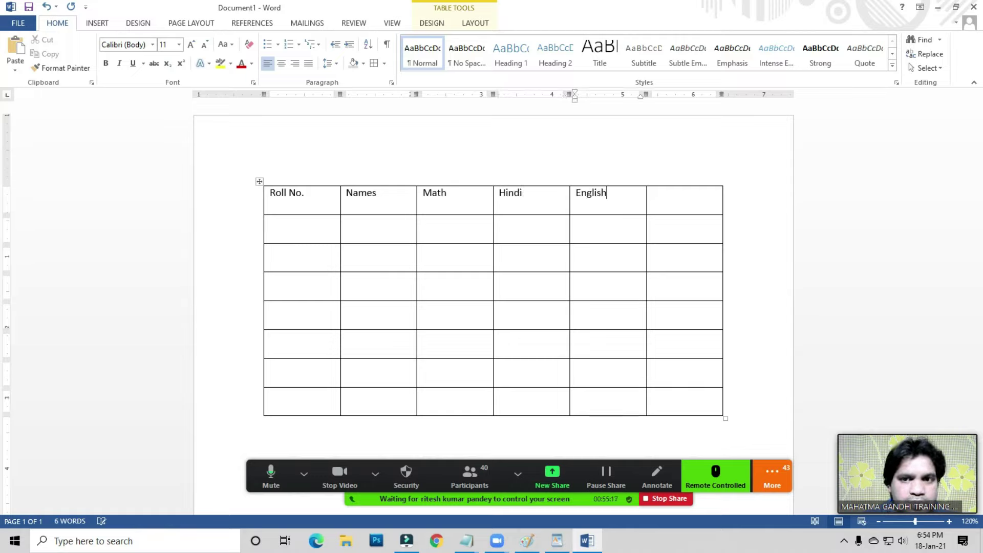
key("Tab")
type("Total")
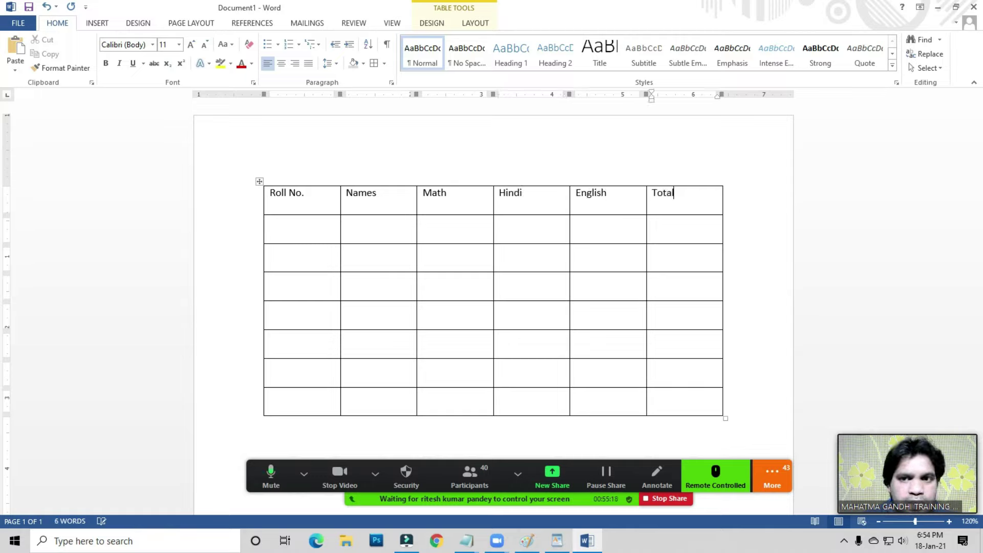
left_click_drag(267, 193, 686, 197)
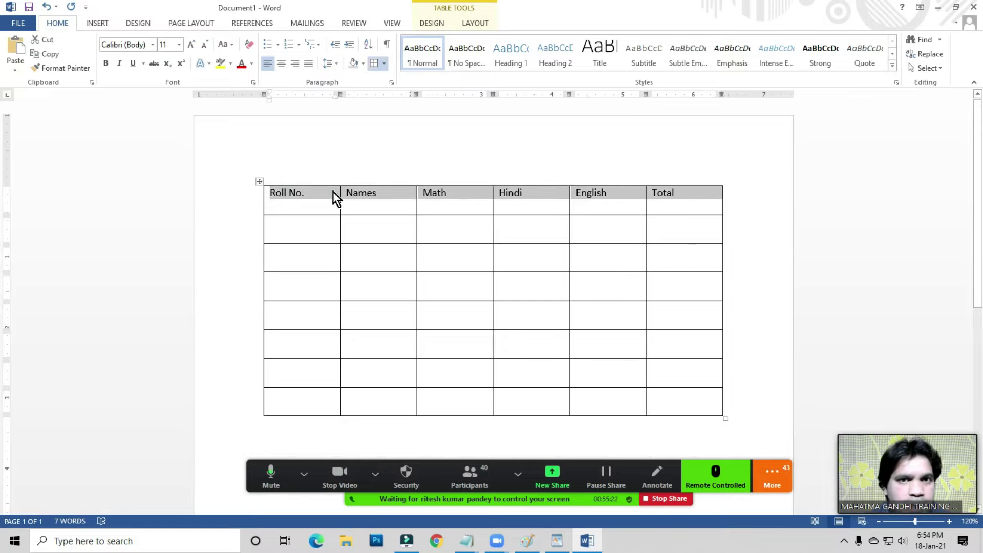
- Enlarge the header row text to size 20 and make it bold
left_click(192, 45)
left_click(192, 45)
left_click(191, 45)
left_click(191, 45)
left_click(192, 45)
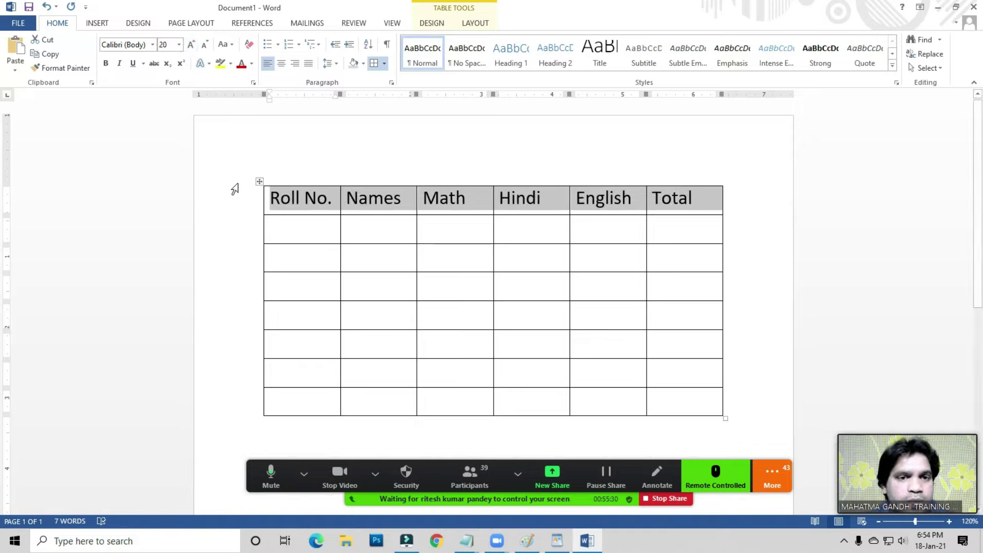
left_click(108, 64)
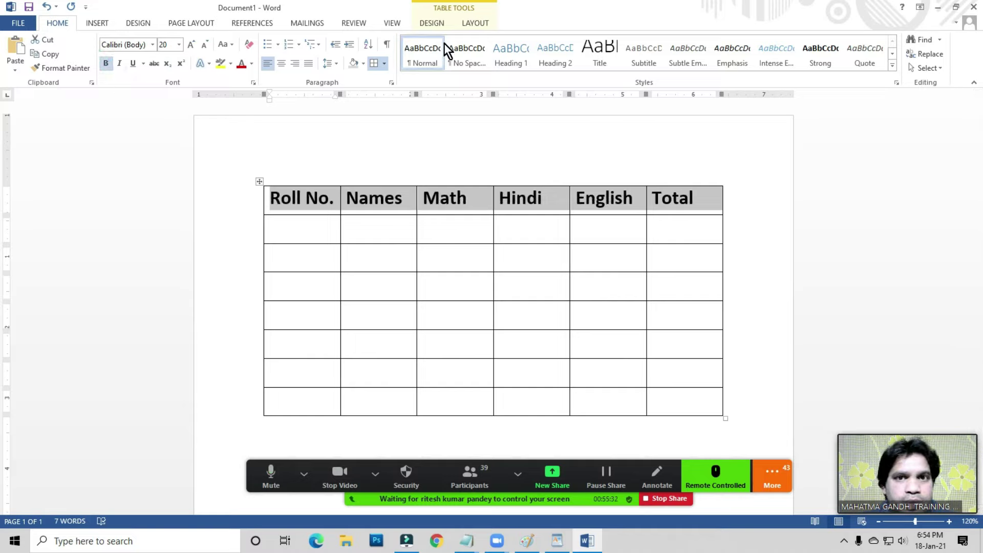
- Shade the header row grey and centre its text in the cells
left_click(433, 23)
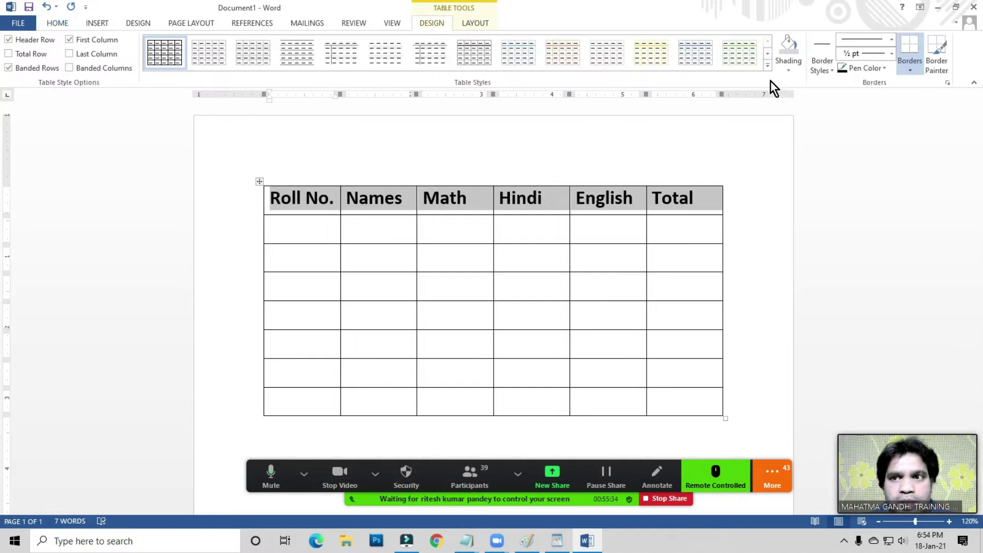
left_click(794, 70)
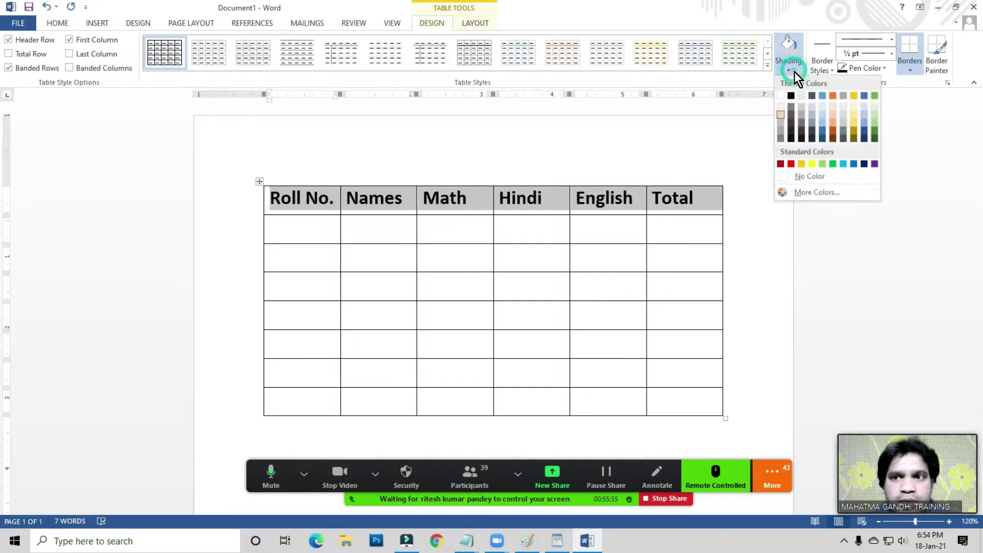
left_click(779, 113)
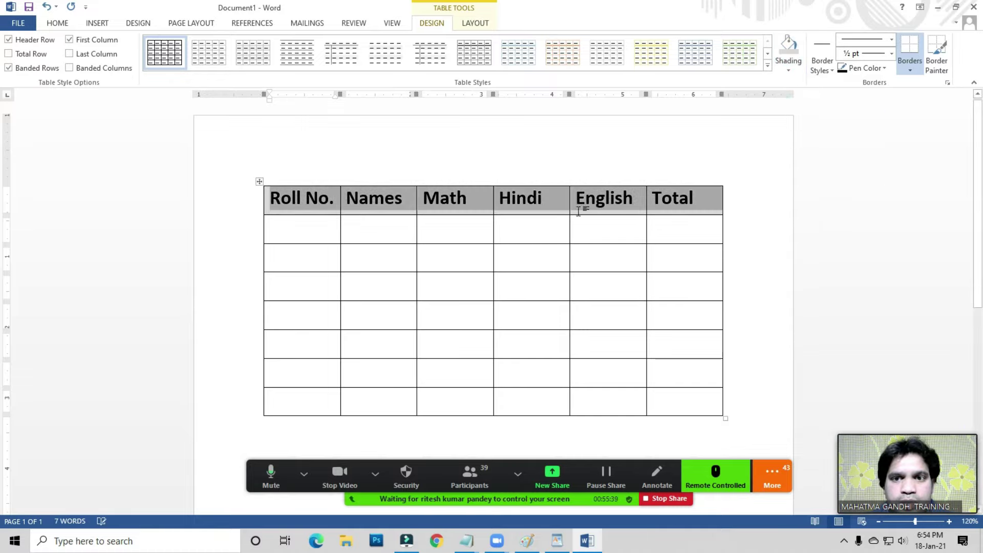
left_click(475, 25)
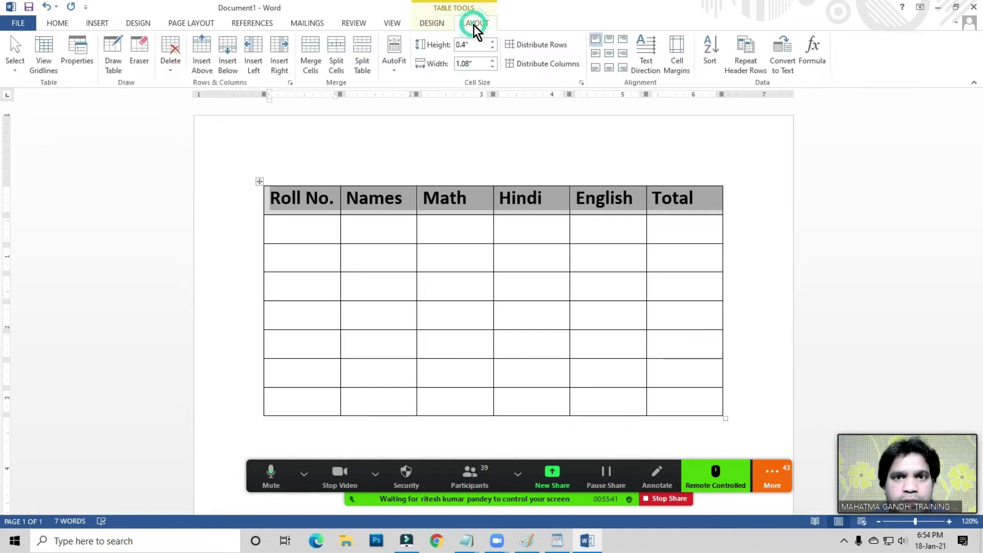
left_click(609, 54)
- Centre the empty body cells and enter 101 in the first Roll No. cell
left_click(601, 201)
left_click_drag(308, 231, 673, 397)
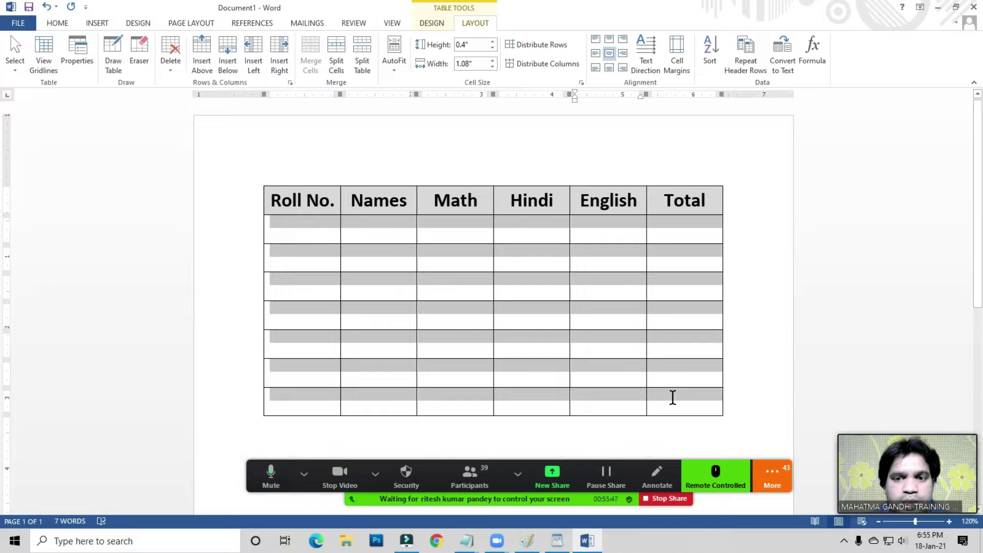
left_click(610, 55)
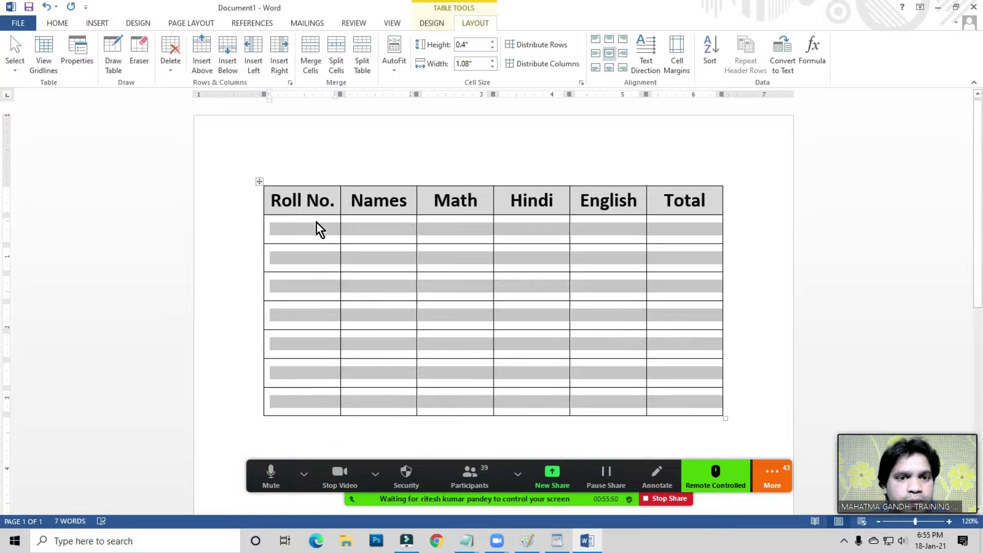
left_click(297, 225)
type("101")
left_click_drag(272, 237, 661, 397)
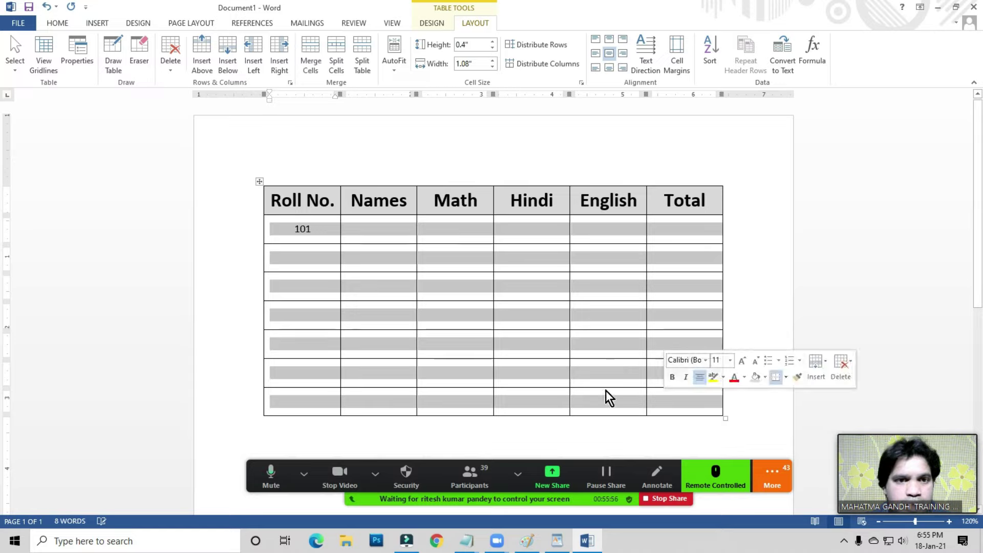
- Grow the font of the selected body cells to size 18
left_click(56, 25)
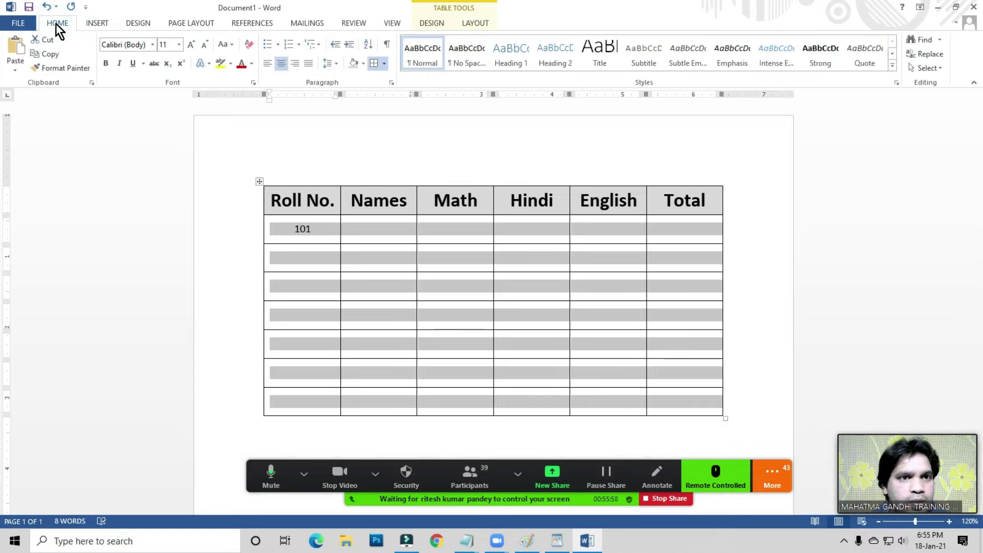
left_click(191, 45)
left_click(191, 45)
left_click(191, 44)
left_click(191, 45)
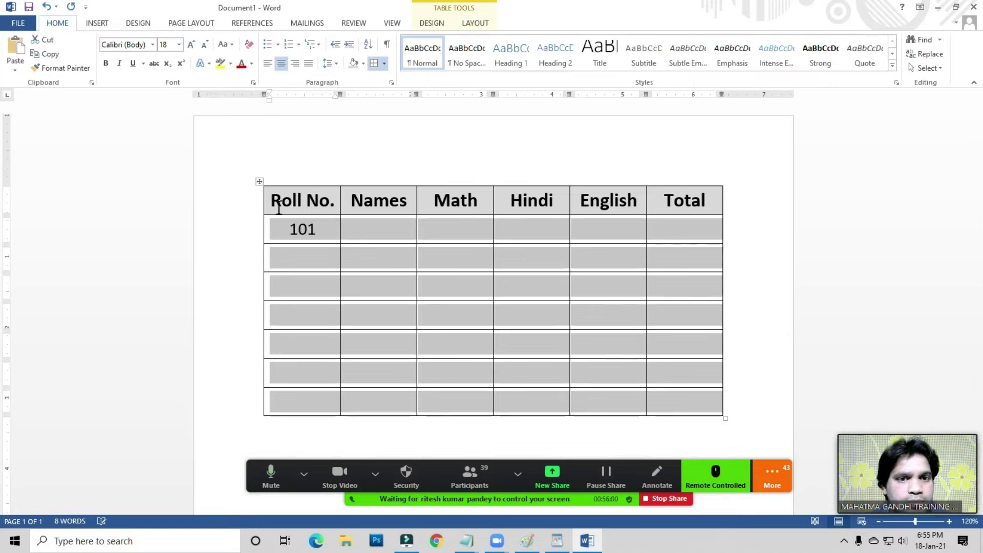
left_click(384, 228)
- Enter the first student's name and marks 52, 62 and 96 in the first data row
type("Suresh")
key("Tab")
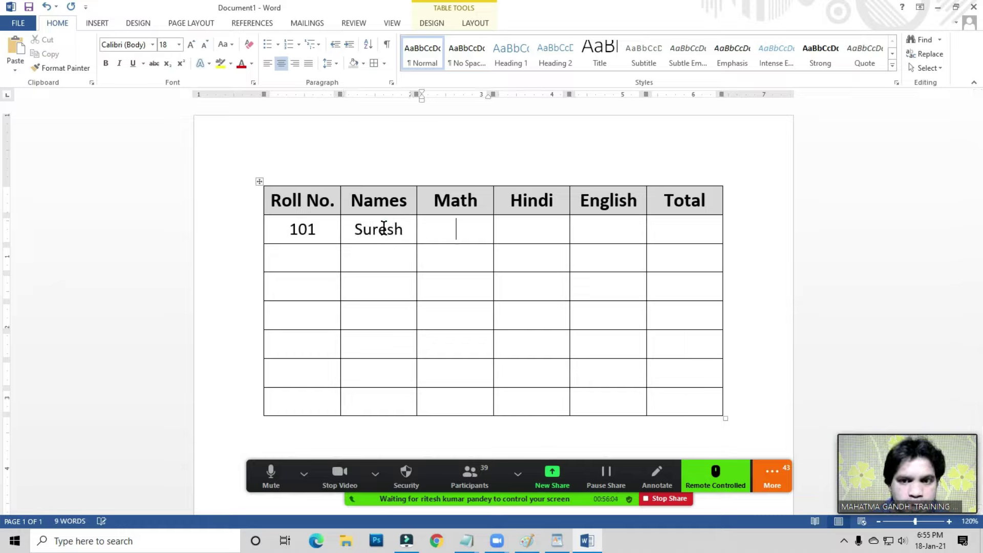
type("52")
key("Tab")
type("62")
key("Tab")
type("96")
left_click(666, 229)
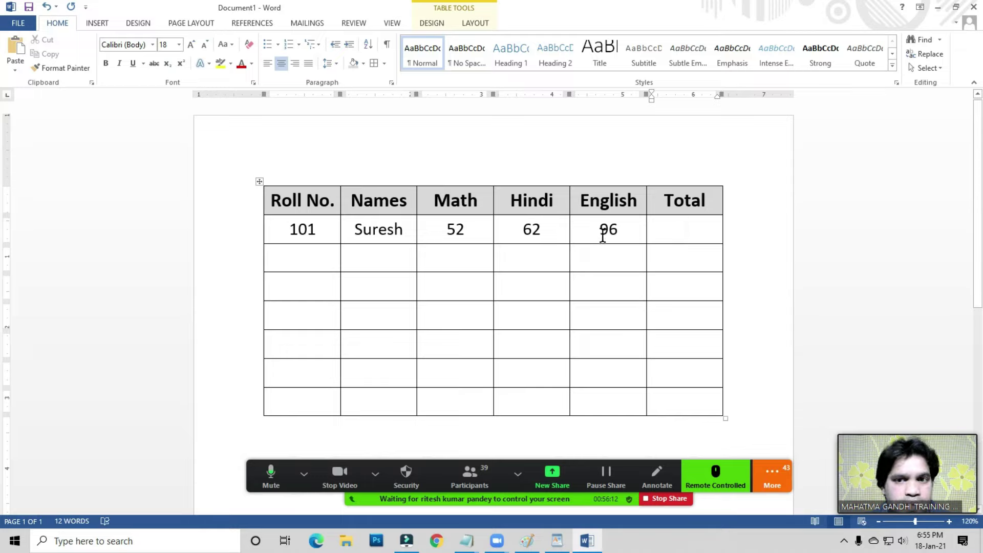
left_click(684, 229)
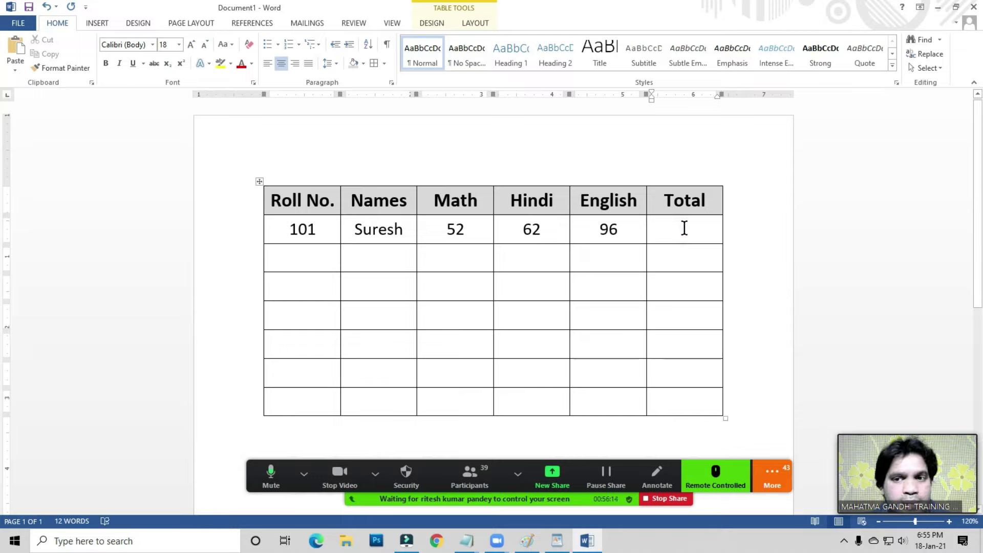
left_click(475, 23)
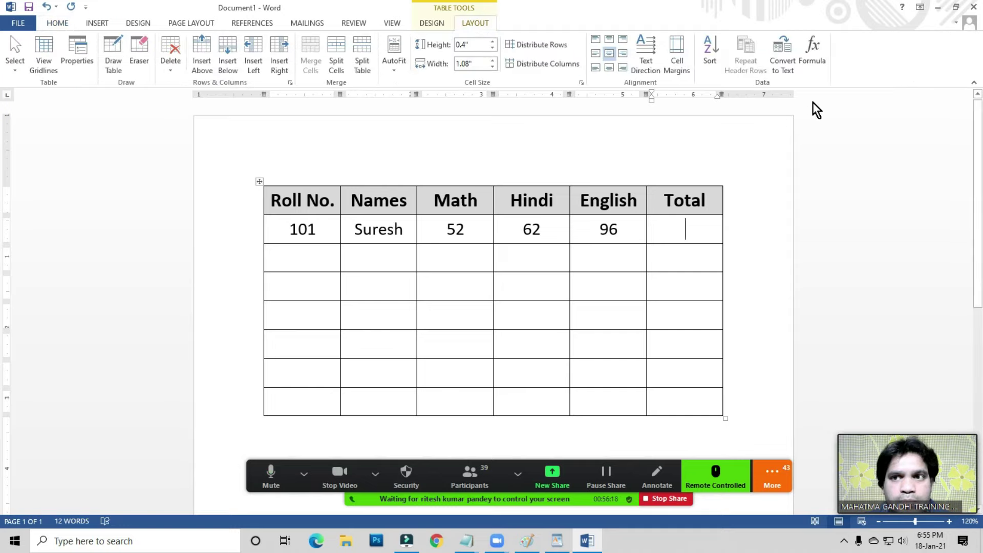
- Insert =SUM(LEFT) in the first student's Total cell, giving 210
left_click(819, 59)
left_click_drag(810, 138, 808, 86)
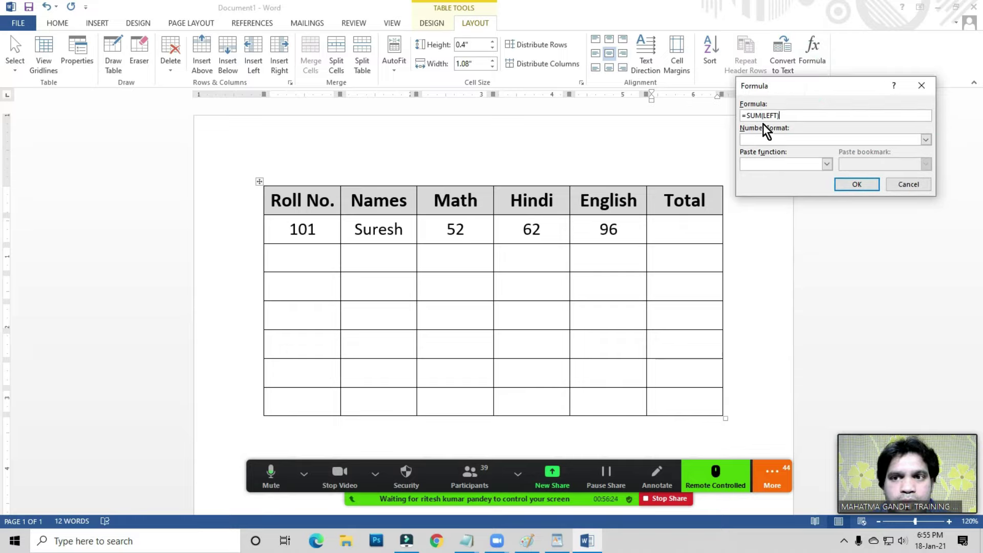
left_click(850, 183)
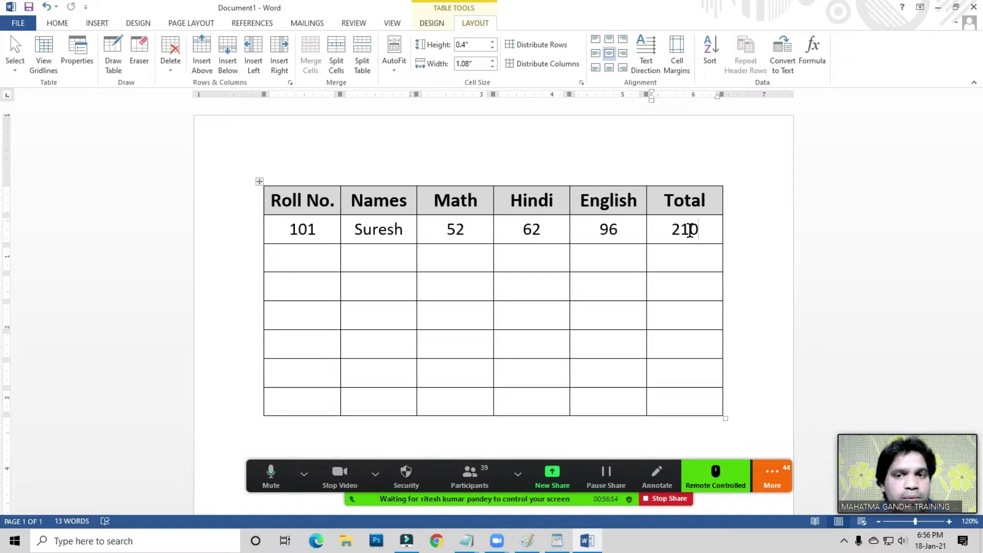
scroll(448, 257, "down", 1)
left_click(425, 185)
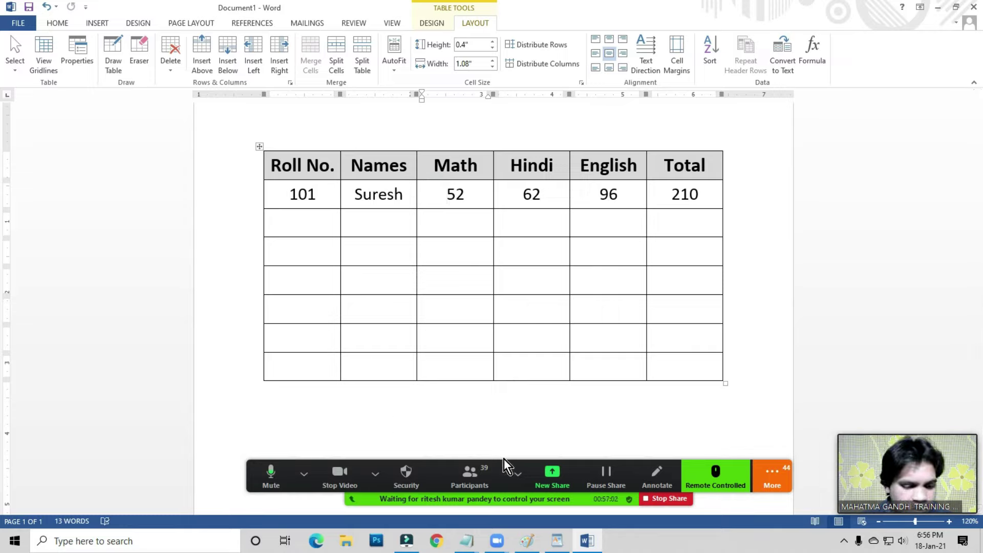
- Launch Excel with the 'excel' run command, create a blank workbook and maximize its window
key("super+r")
type("excel")
key("Return")
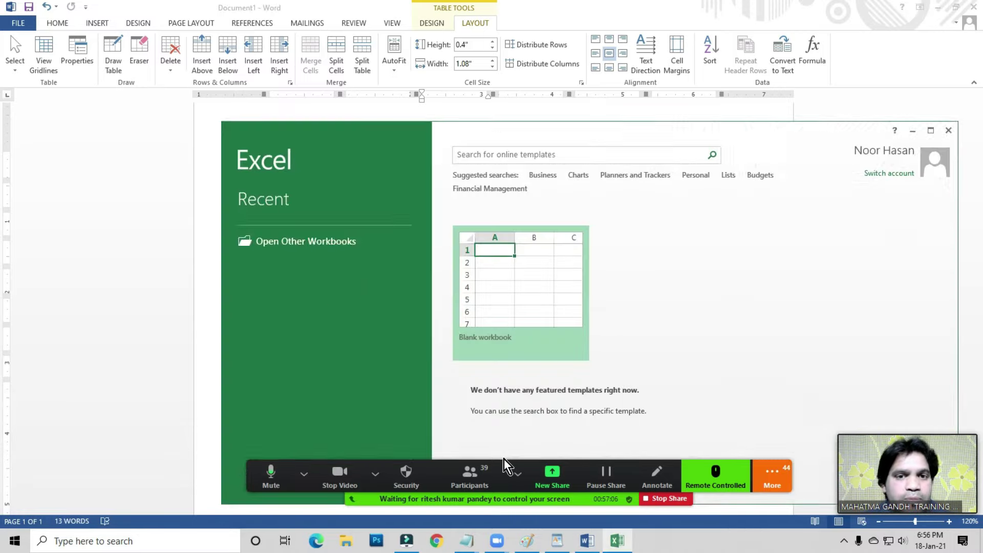
left_click(516, 288)
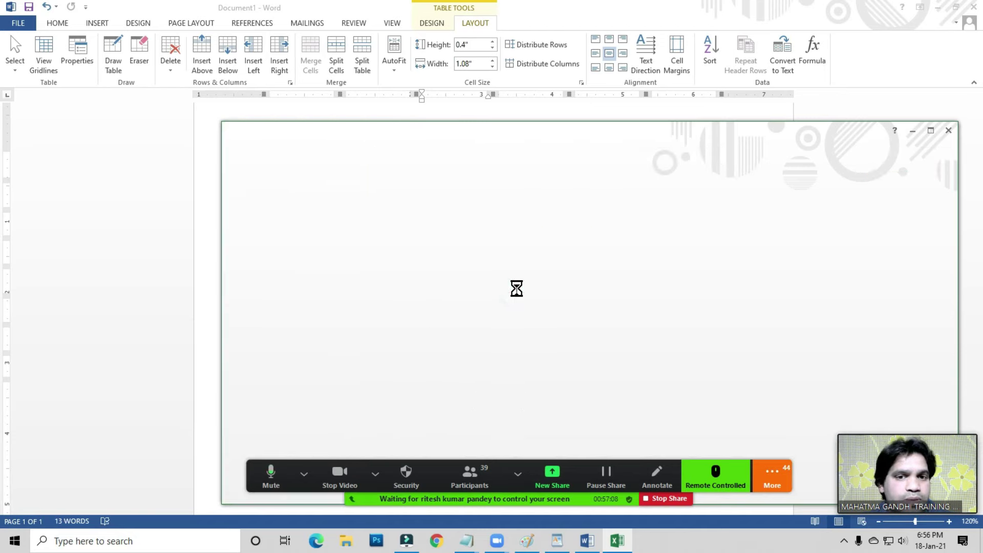
double_click(520, 128)
- Switch the meeting's screen share to the Excel workbook and select cell A1
left_click(554, 481)
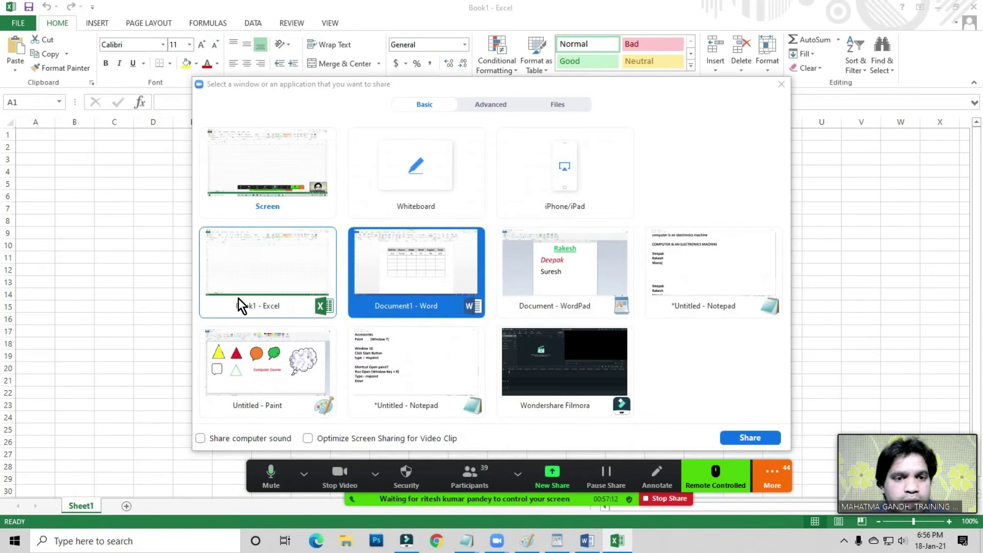
left_click(239, 298)
left_click(737, 437)
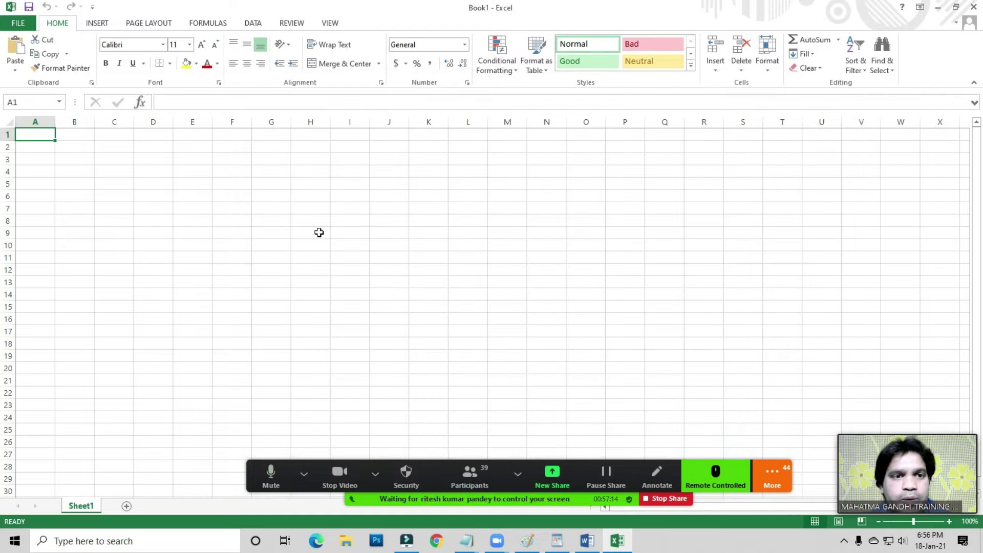
scroll(246, 273, "up", 7, "ctrl")
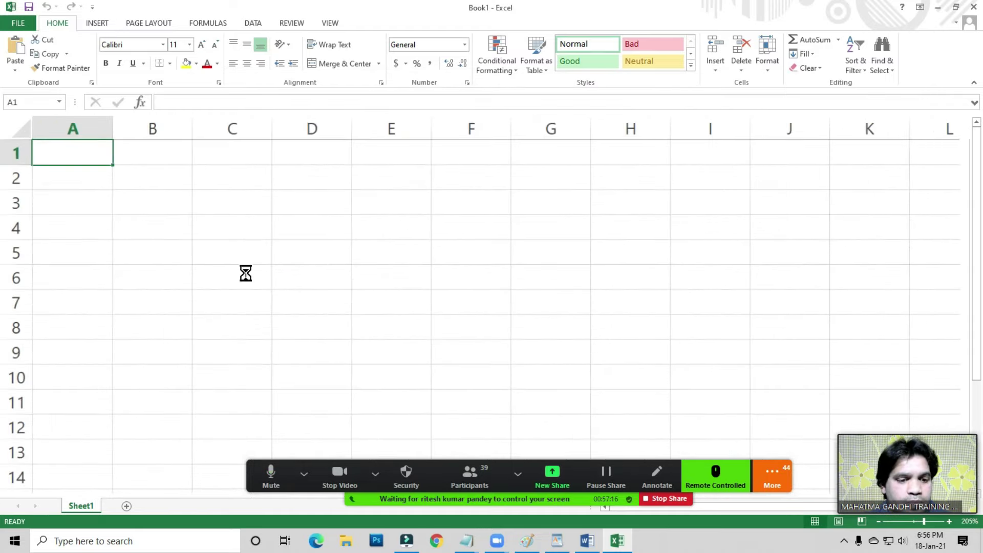
scroll(246, 273, "up", 5, "ctrl")
left_click(239, 219)
left_click(136, 175)
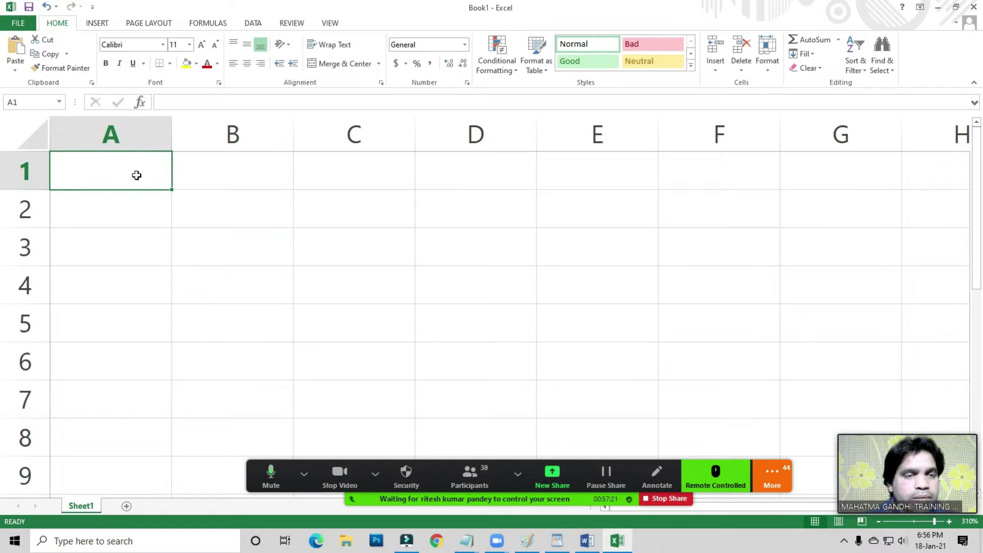
left_click(205, 183)
left_click(116, 183)
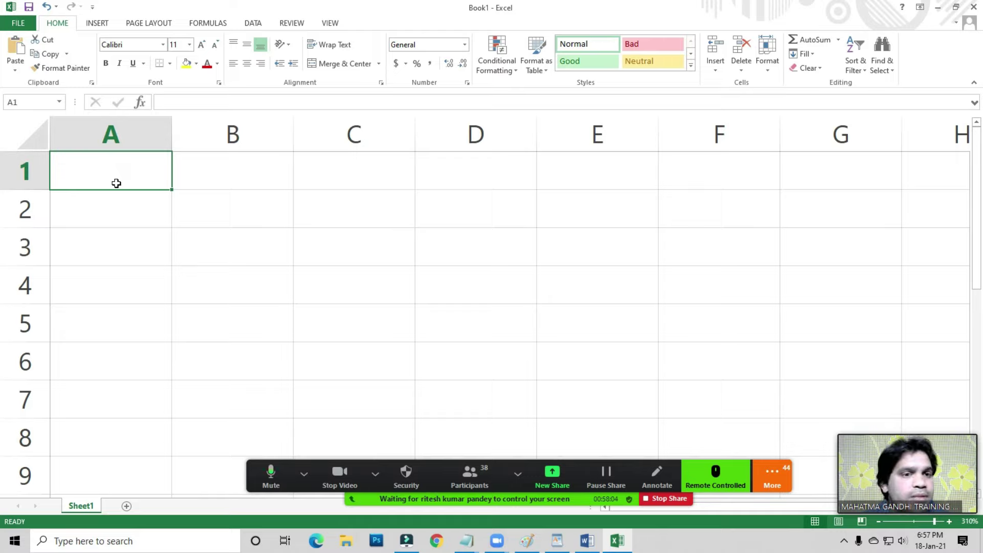
left_click(235, 174)
left_click(98, 185)
left_click(98, 174)
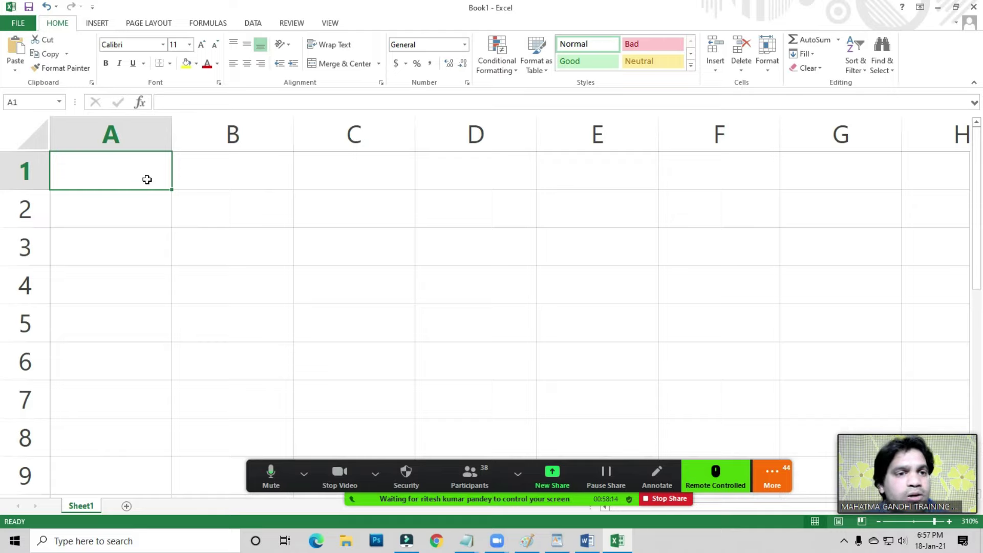
- Enter 1 and 2 in A1:A2 and drag the series down to 7 in A7
type("1")
key("Return")
type("2")
key("Return")
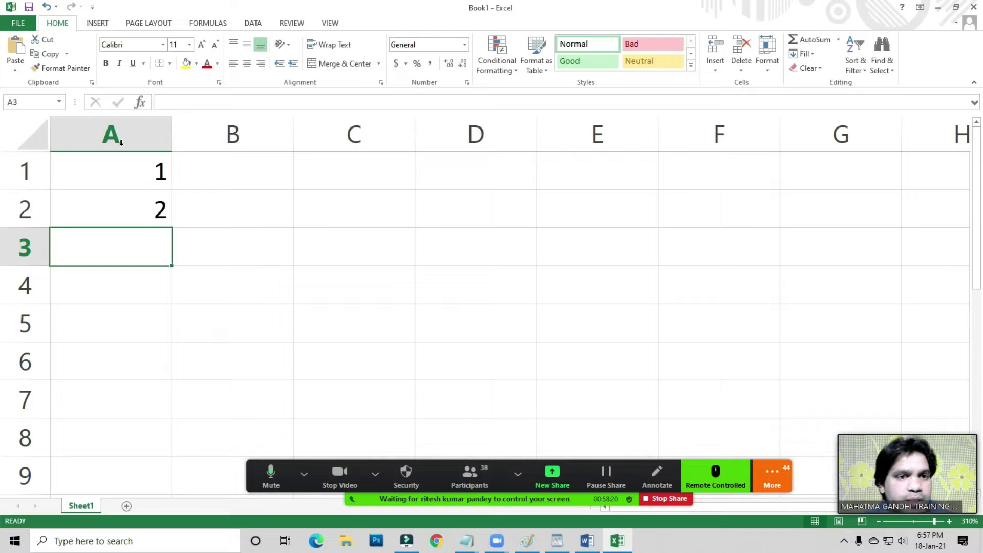
left_click_drag(128, 170, 129, 199)
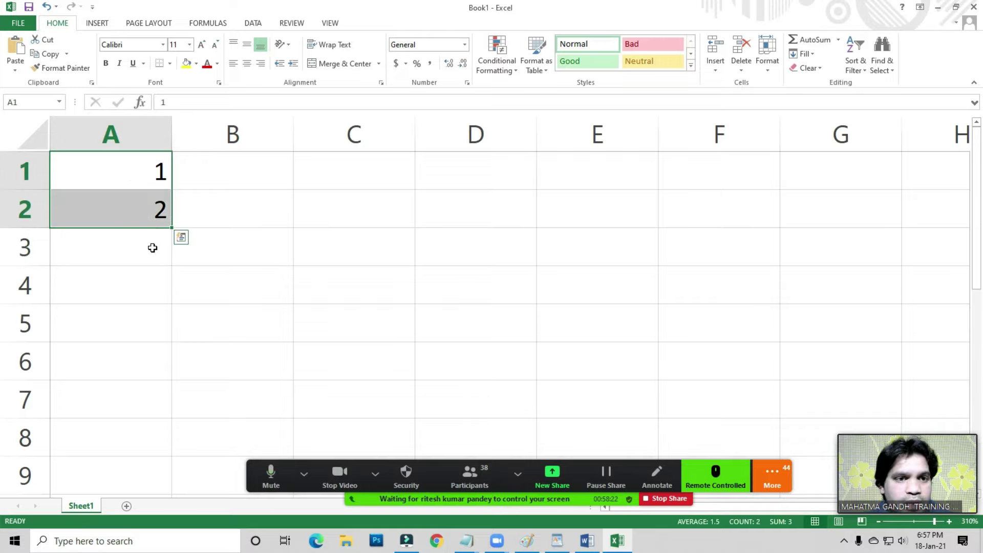
left_click_drag(171, 229, 184, 407)
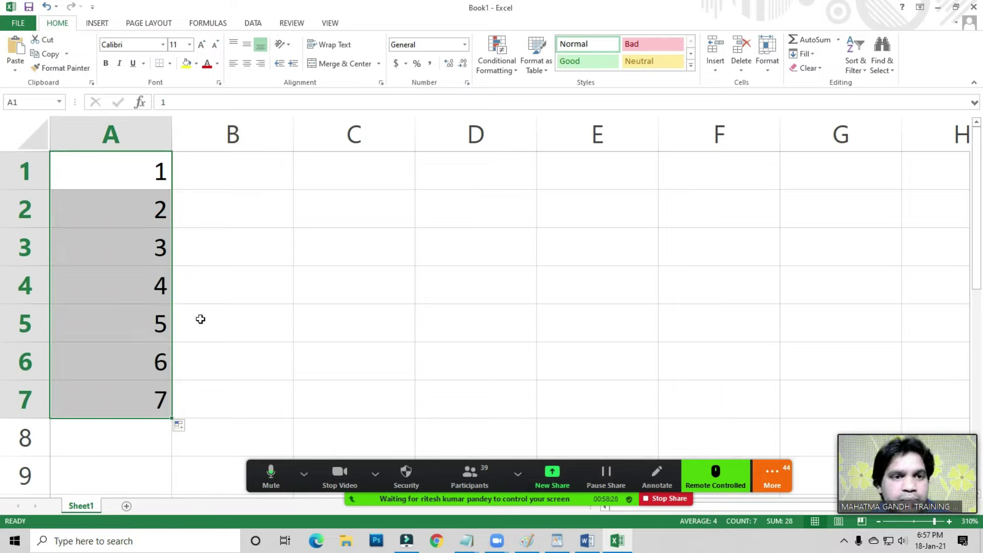
left_click(240, 169)
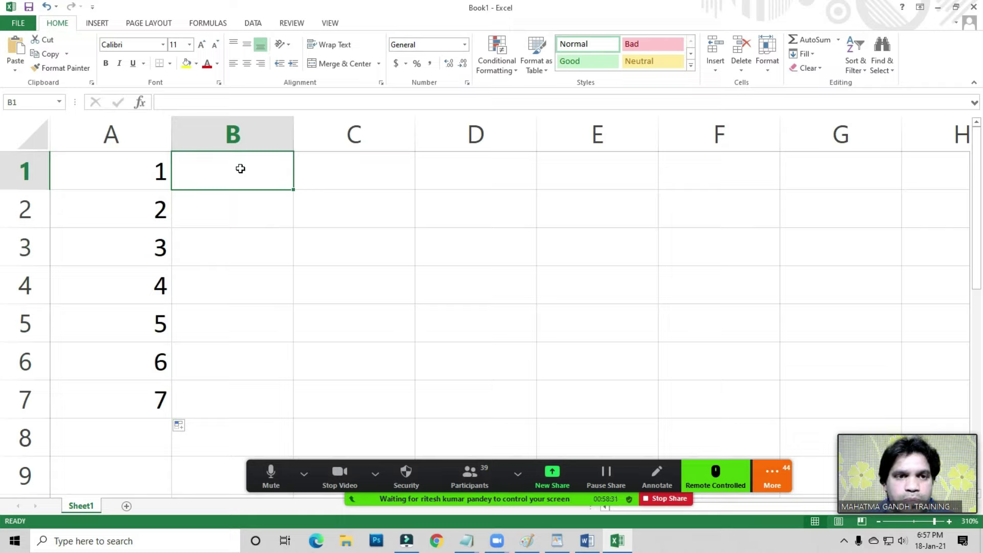
- Enter the starting value 1 in cell B1
type("1")
key("Return")
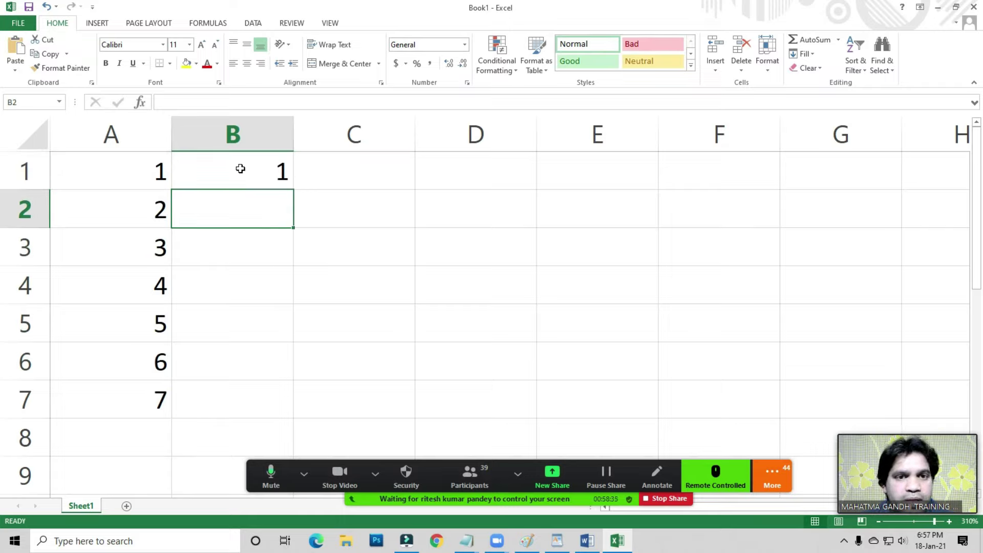
left_click(240, 168)
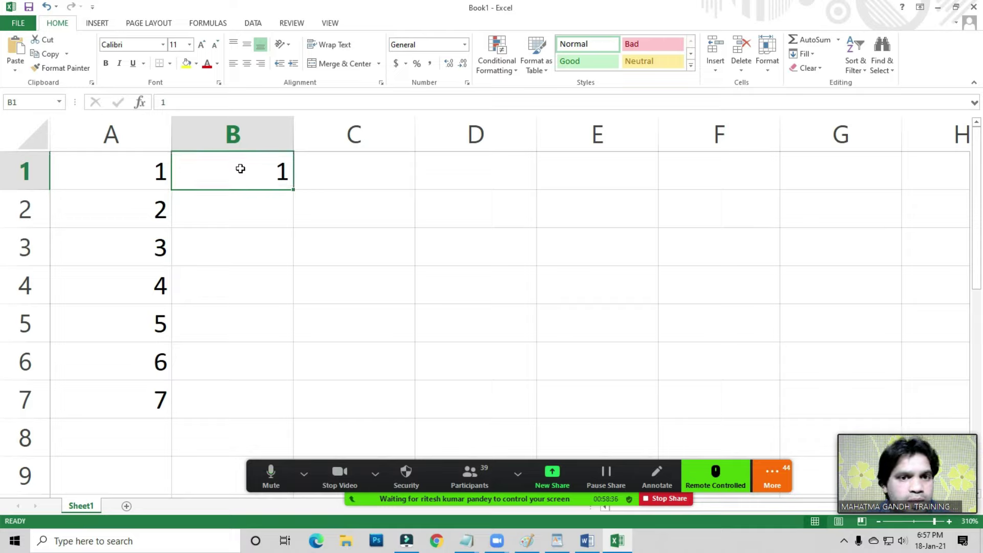
- Fill a linear series down column B from B1 with step 1 and stop value 10
key("alt+e")
key("i")
key("s")
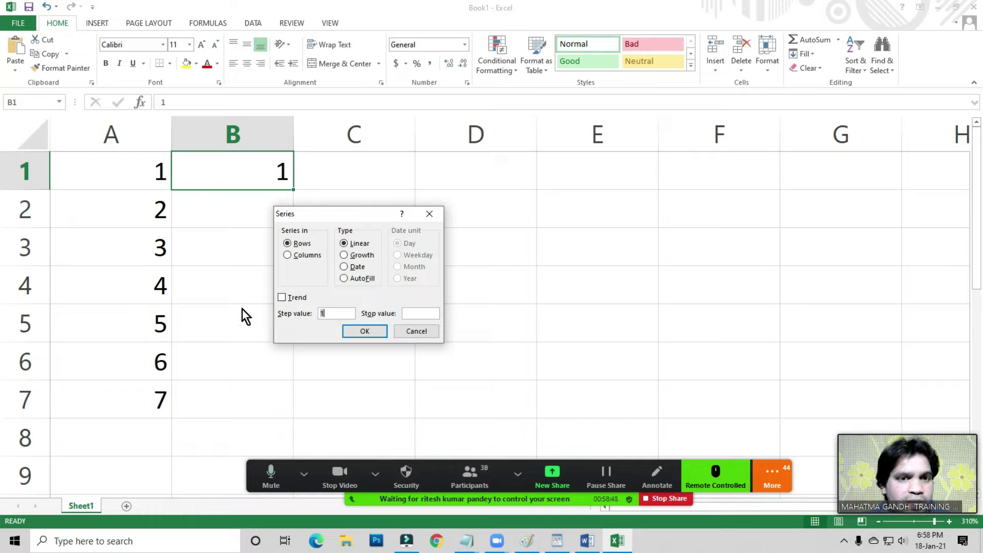
left_click(333, 315)
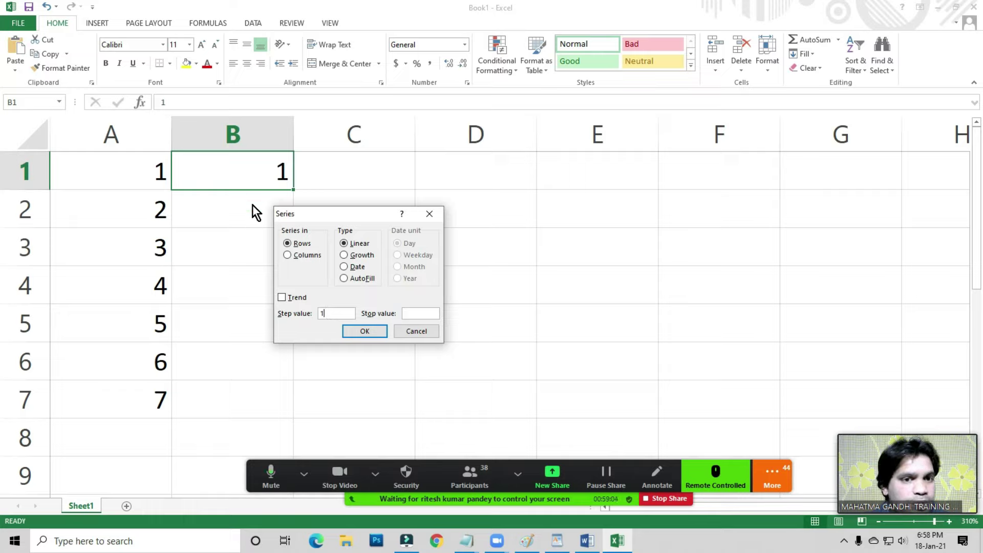
left_click(409, 313)
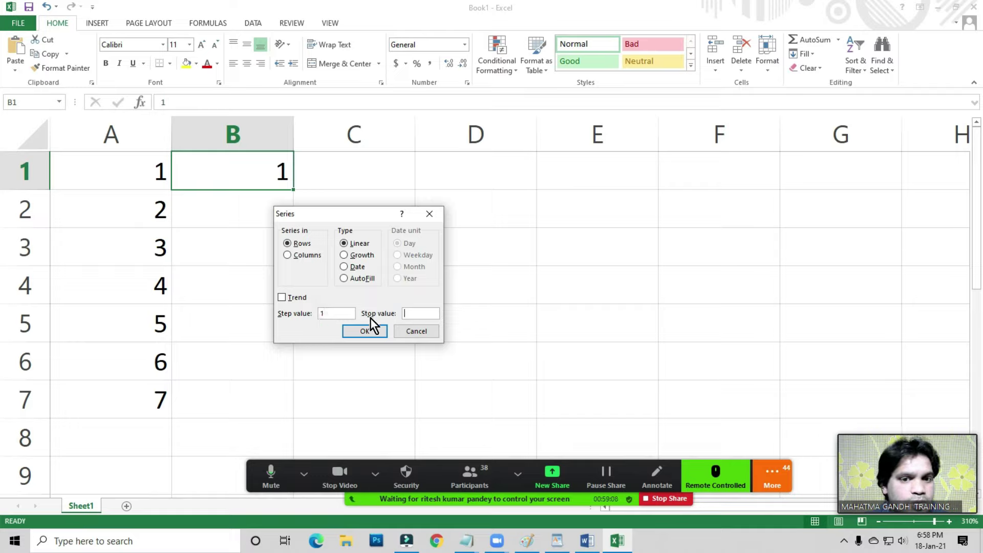
left_click(406, 313)
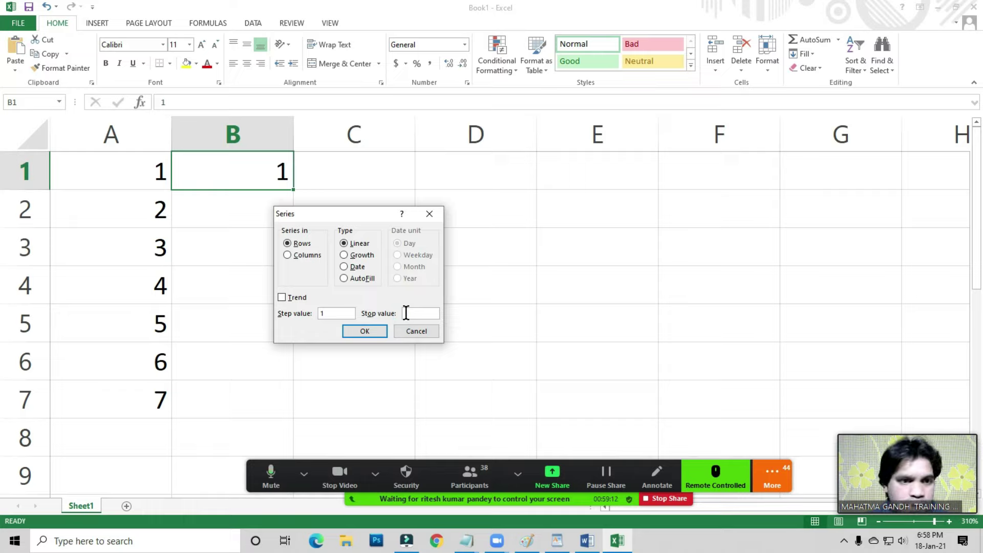
type("10")
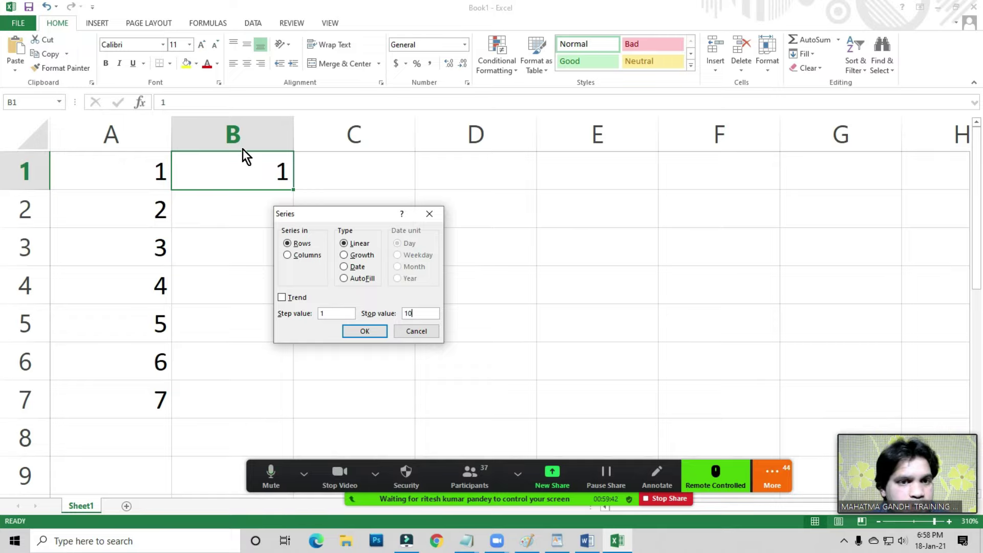
left_click(298, 256)
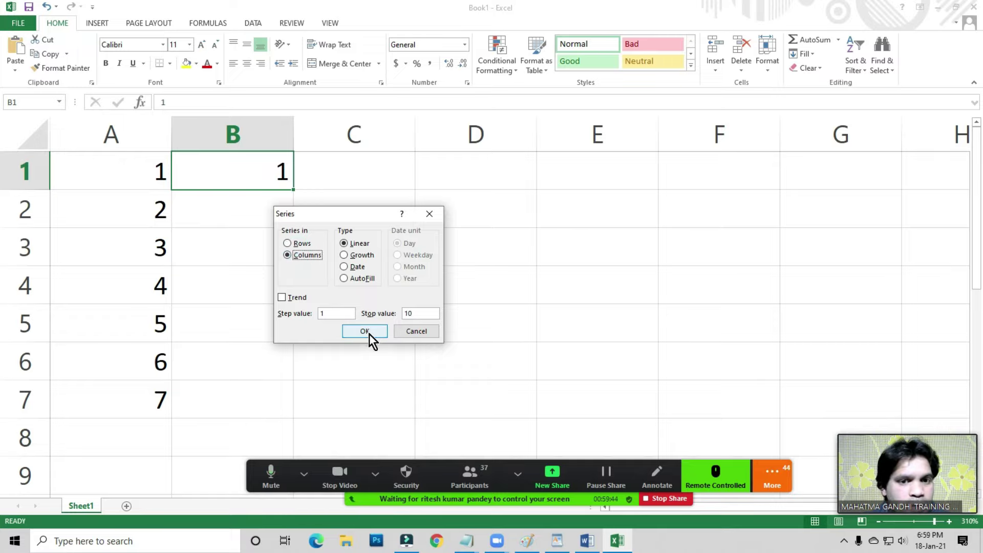
left_click(371, 331)
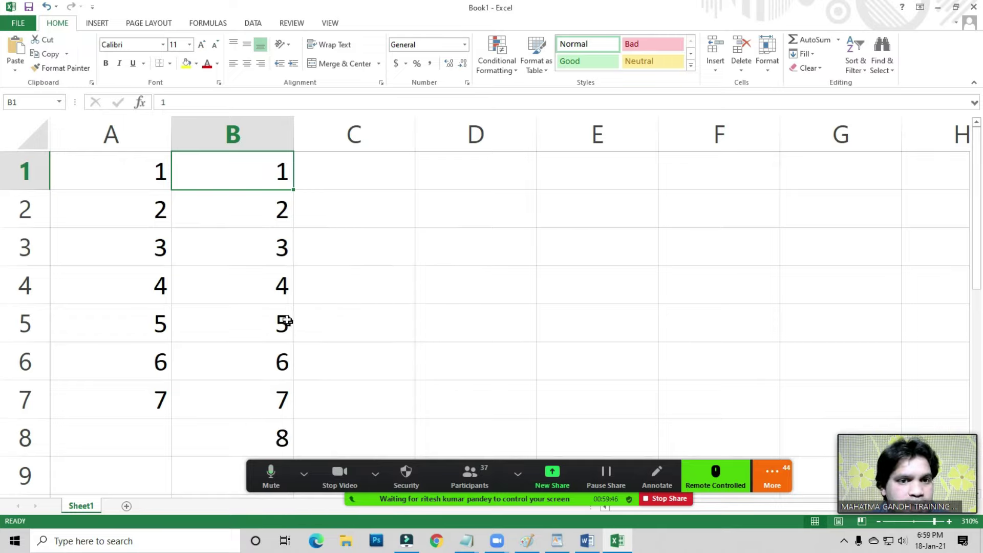
scroll(288, 321, "down", 2)
scroll(278, 322, "up", 2)
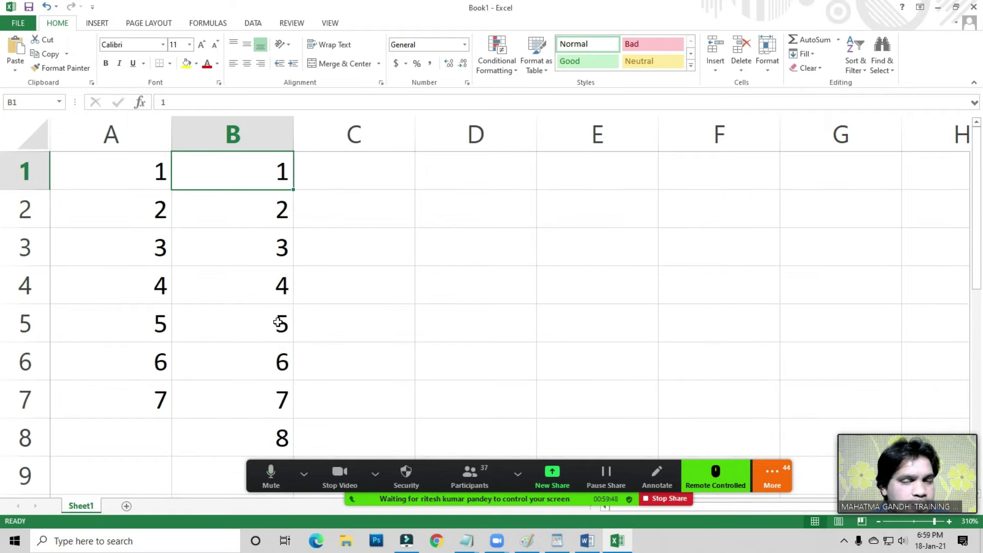
- Enter the start date 1-01-21 in cell C1
left_click(347, 171)
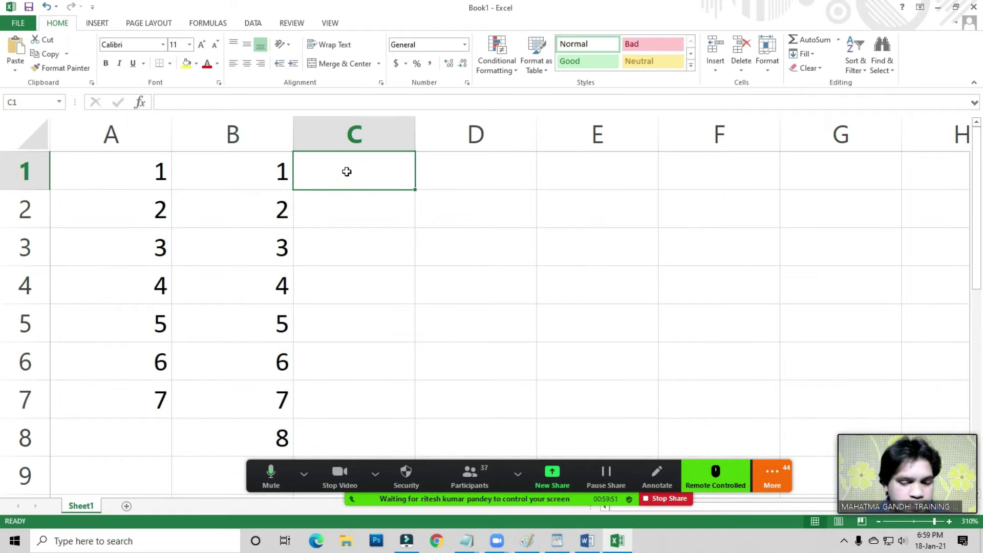
type("1")
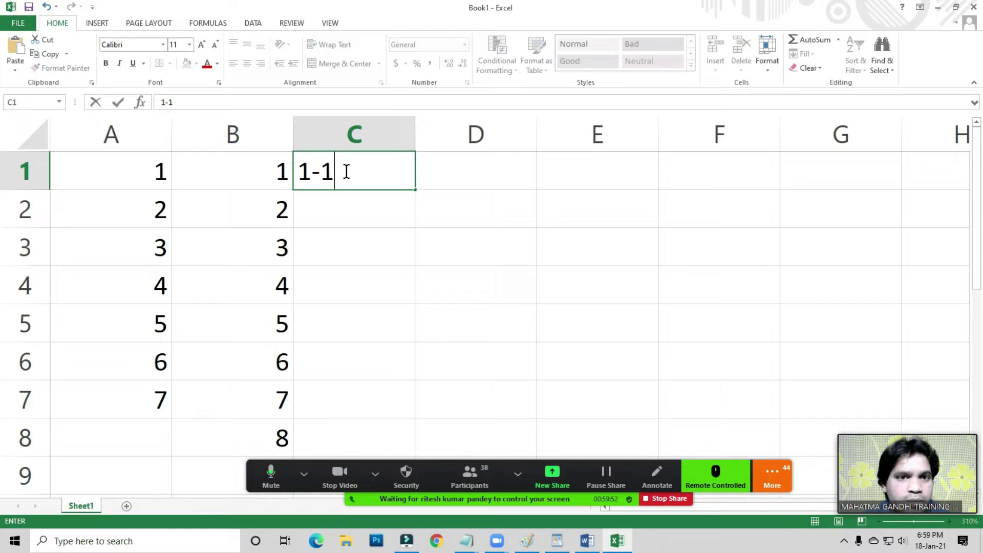
type("-01-21")
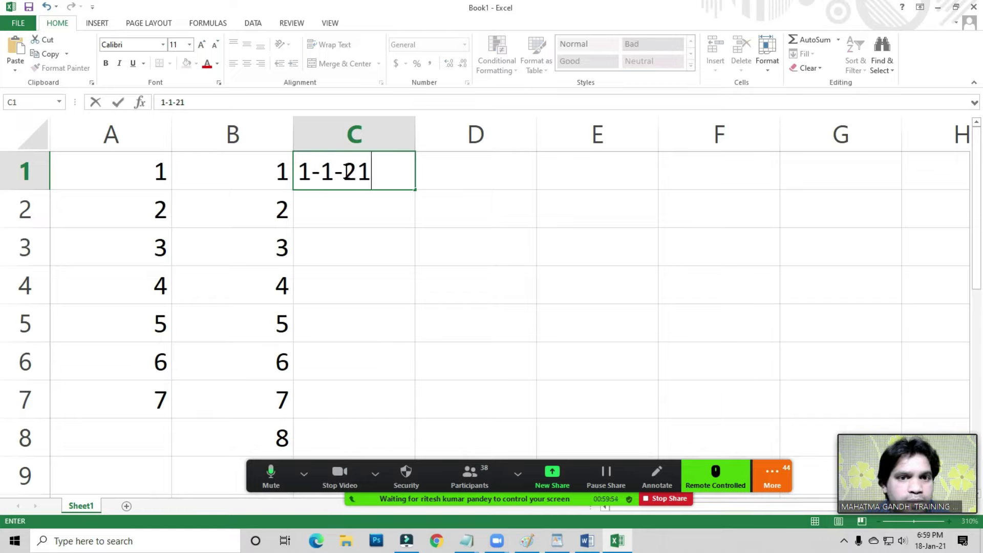
key("Return")
left_click(347, 172)
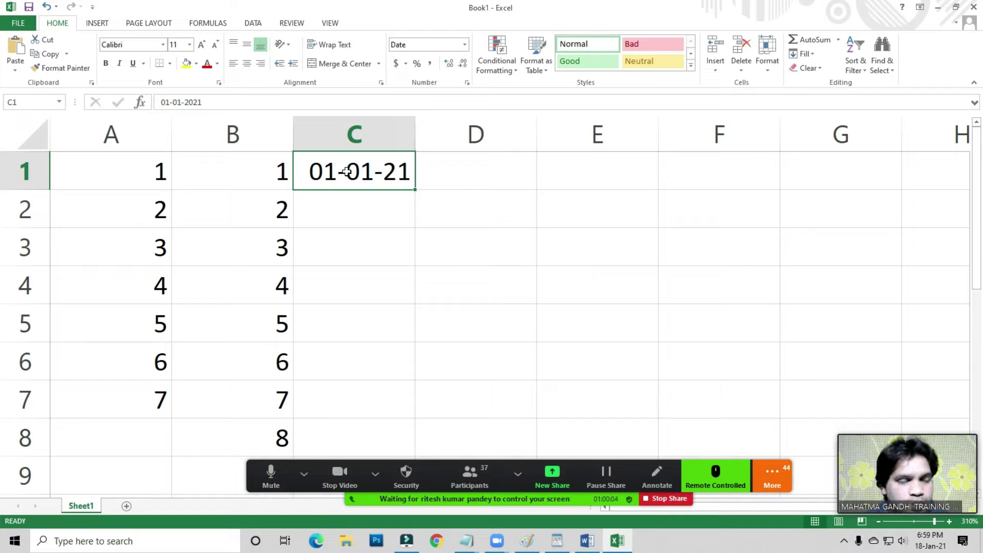
- Fill a daily date series down column C with step 1, ending at 07-01-21
key("alt+h")
key("f")
key("i")
key("s")
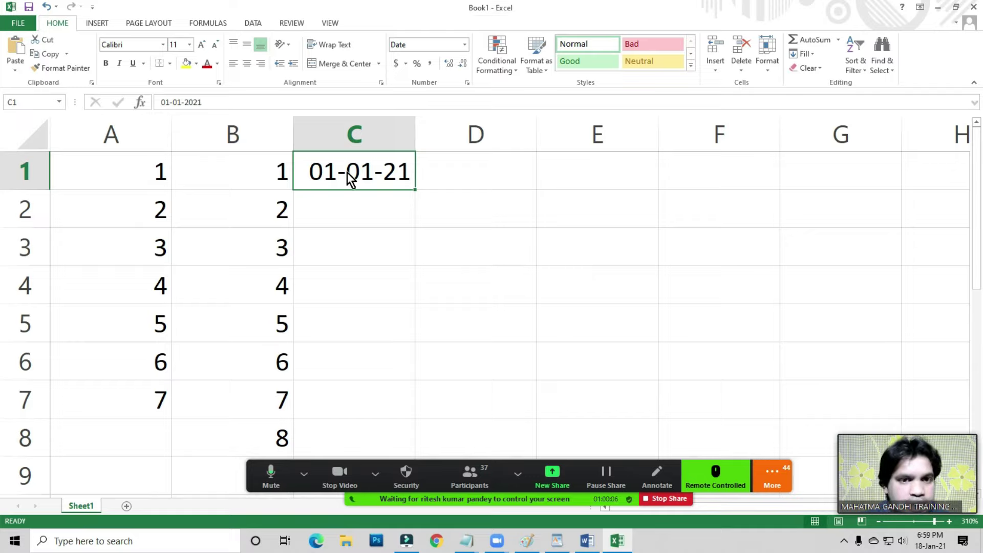
left_click_drag(325, 214, 521, 185)
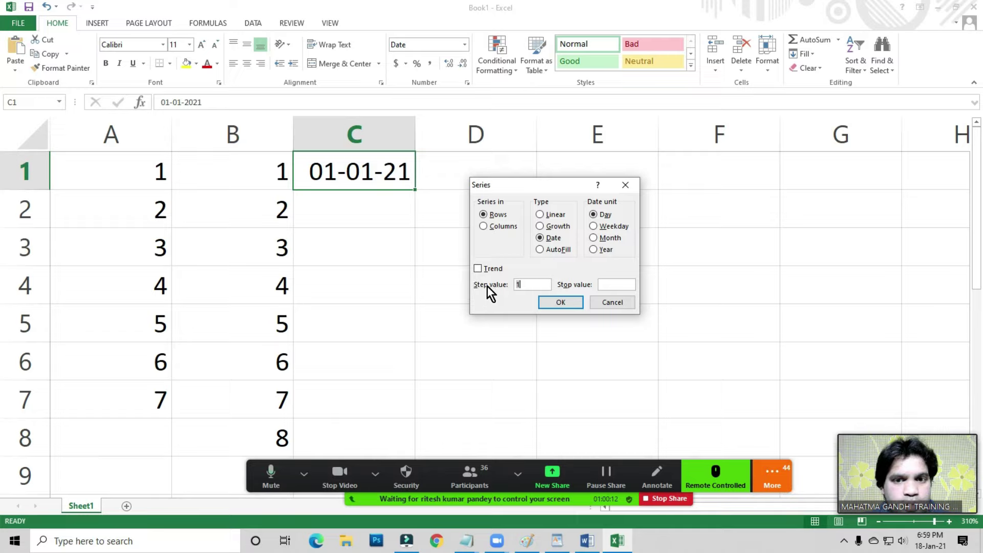
left_click(615, 285)
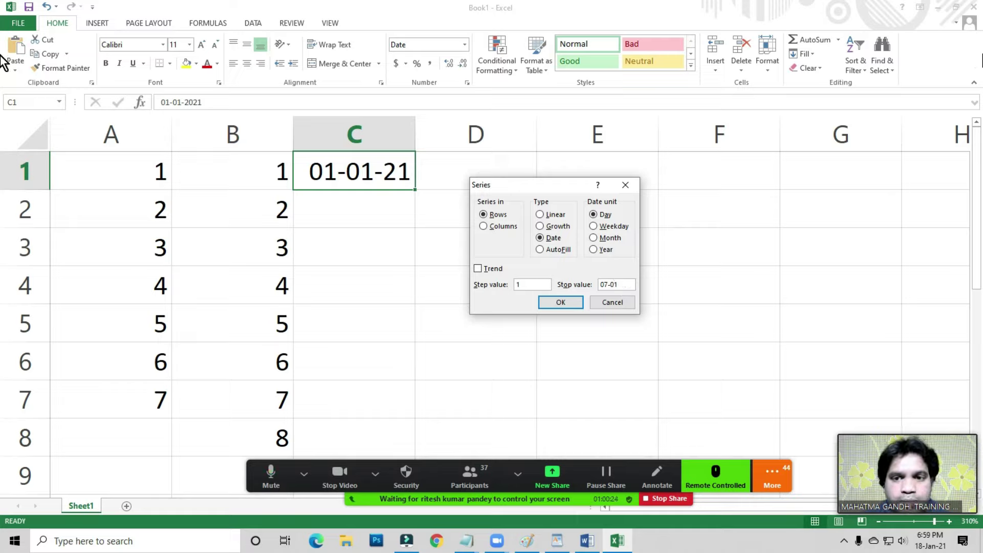
type("-21")
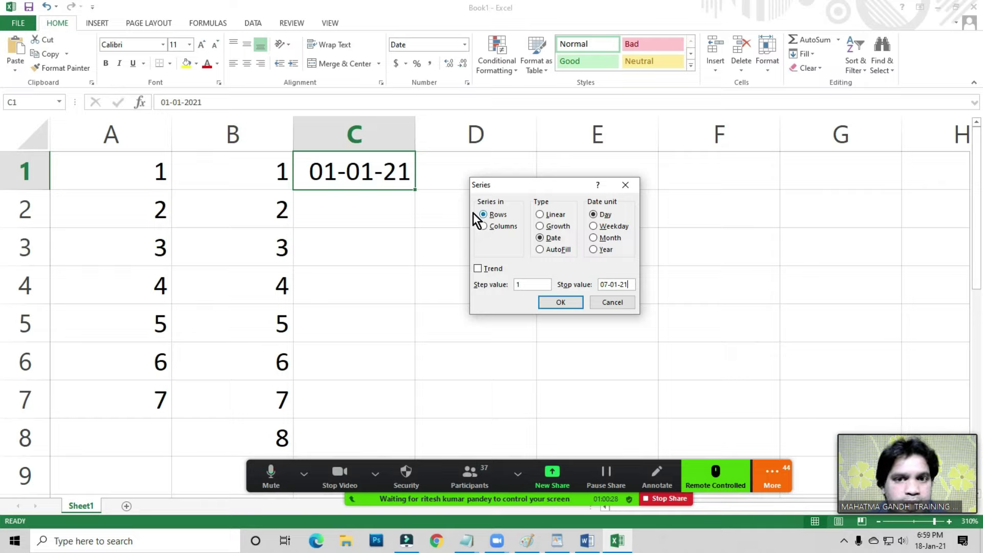
left_click(500, 228)
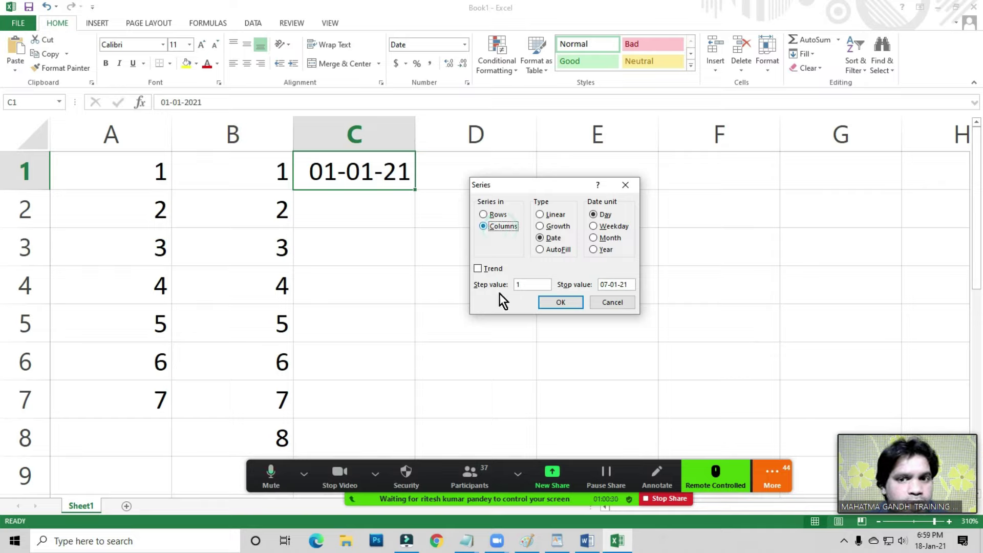
left_click(562, 302)
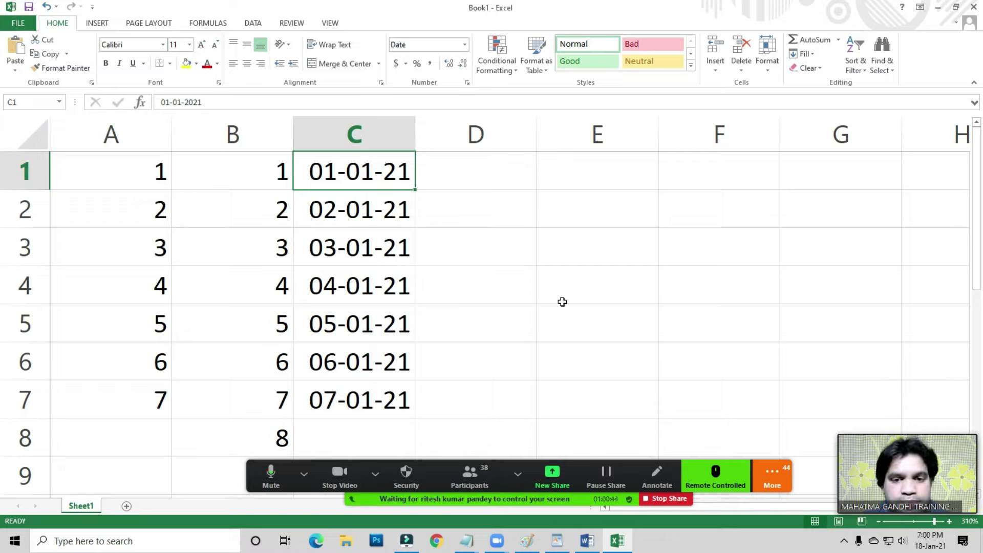
- Enter 52, 63 and 45 into cells E1 to E3
left_click(372, 293)
left_click_drag(348, 171, 369, 402)
left_click(612, 277)
left_click_drag(584, 171, 586, 246)
left_click_drag(584, 201, 582, 181)
type("52")
key("Return")
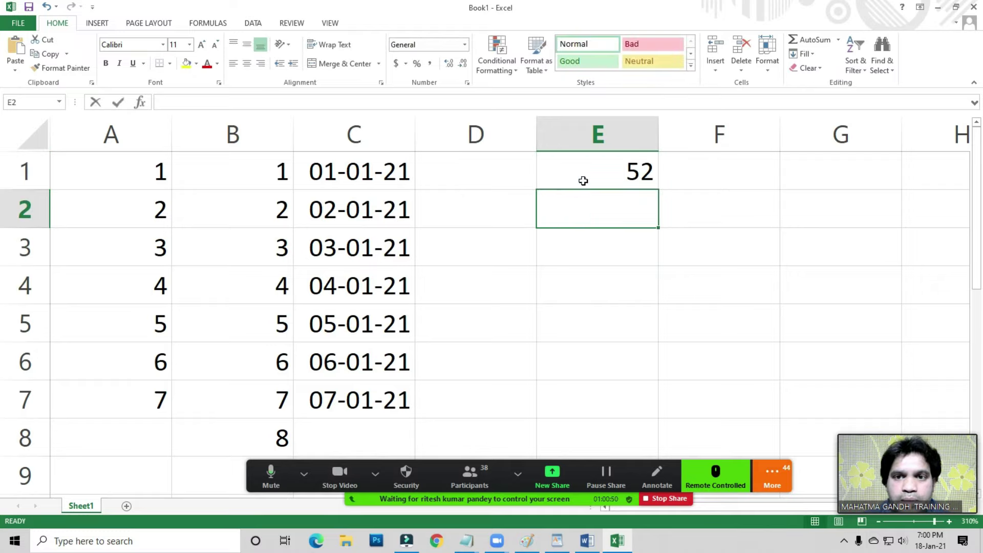
type("63")
key("Return")
type("45")
key("Return")
- Total E1:E3 in cell E4 with =SUM(E1:E3), giving 160
type("=um")
key("BackSpace")
key("BackSpace")
type("sum")
key("Tab")
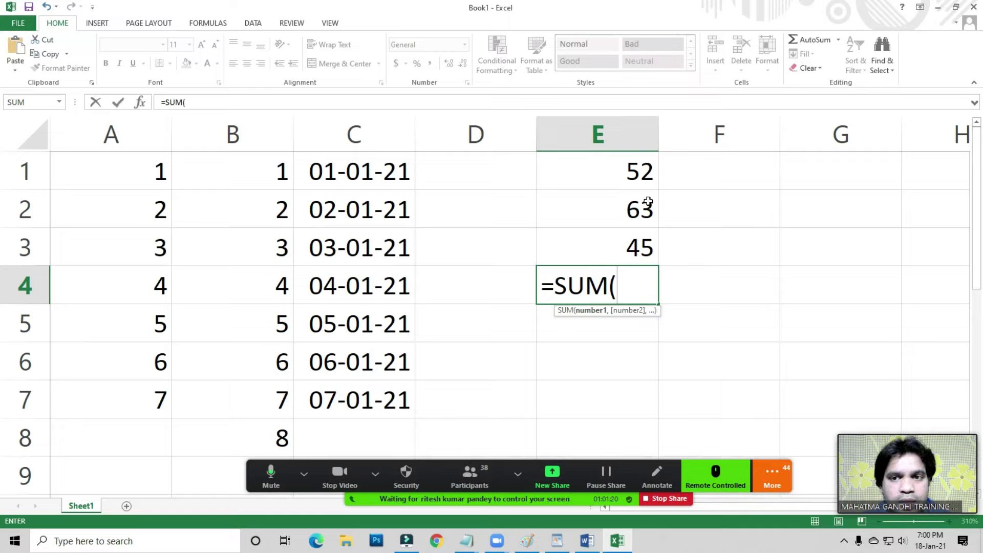
left_click(636, 148)
left_click_drag(635, 167, 630, 250)
type(")")
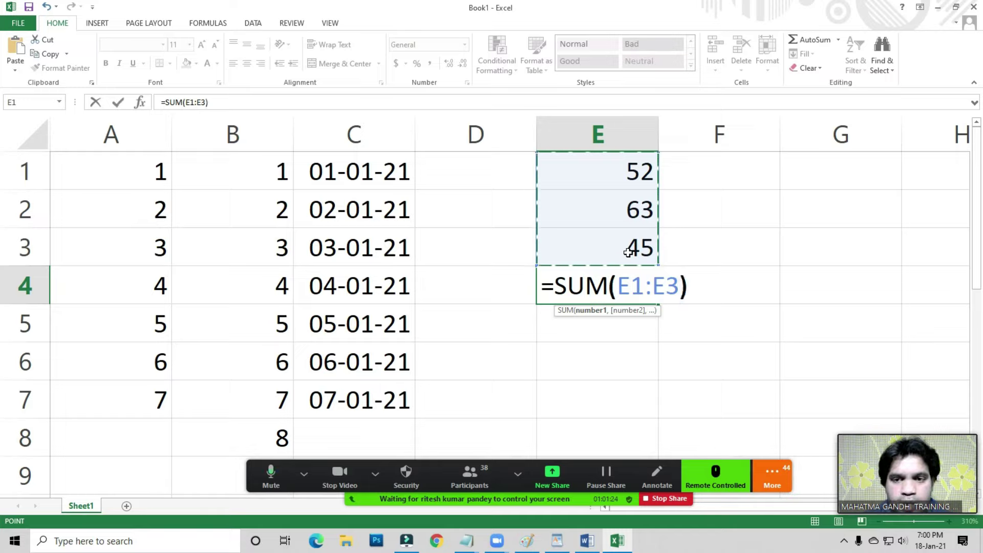
key("Return")
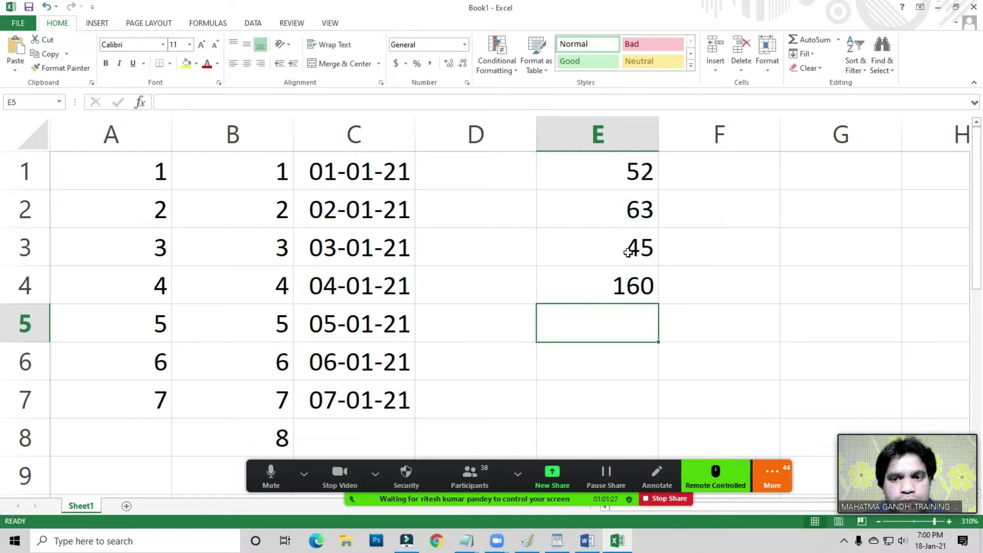
left_click(488, 299)
- Add a new blank Sheet2 and enter the heading 'Names' in A7
left_click(127, 506)
left_click(215, 307)
scroll(215, 310, "up", 4)
scroll(215, 310, "up", 9)
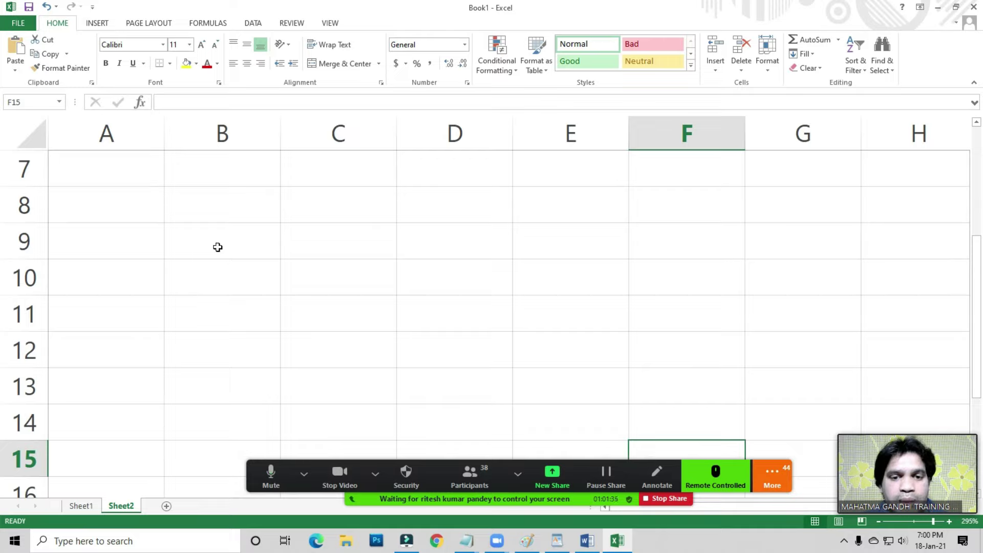
left_click(217, 245)
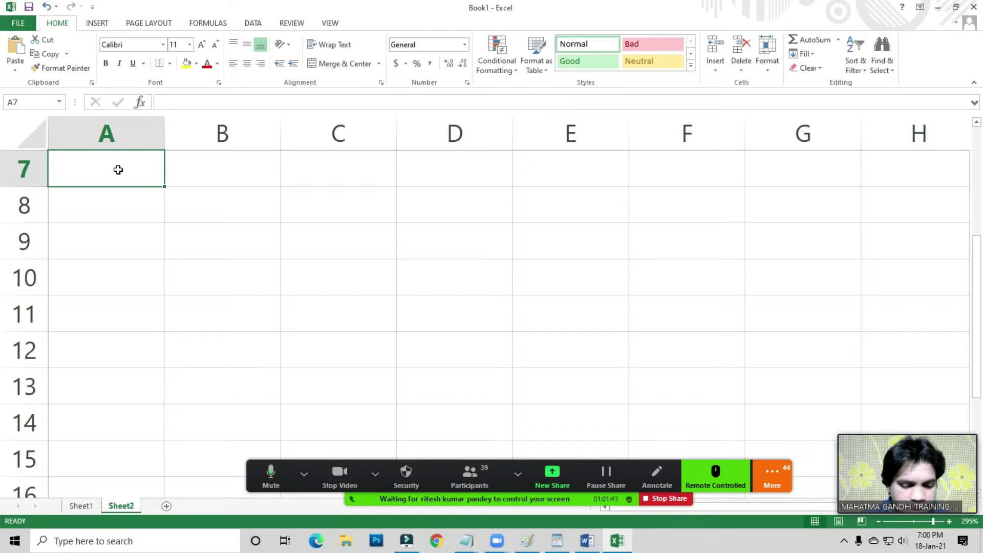
type("R")
key("BackSpace")
type("Nmee")
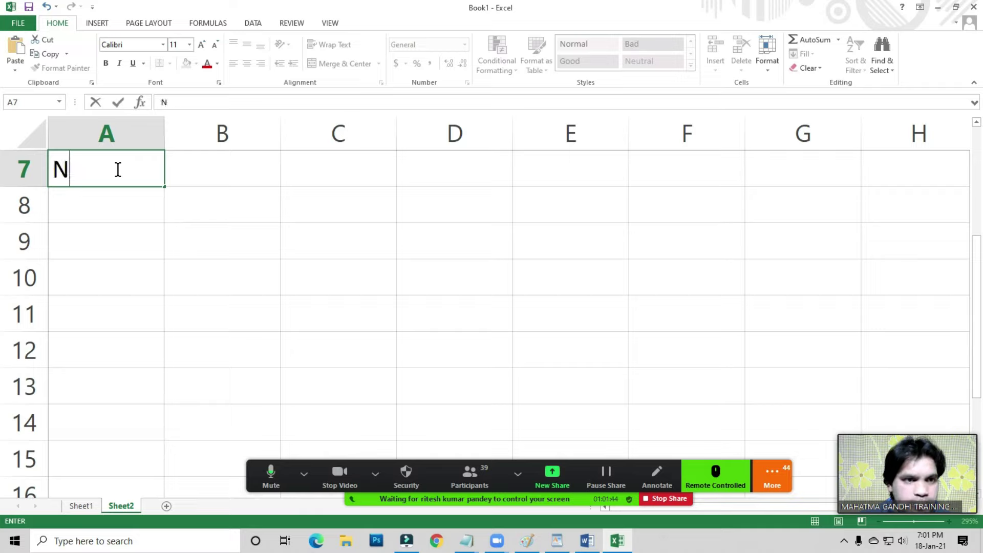
key("BackSpace")
key("BackSpace")
key("BackSpace")
type("ames")
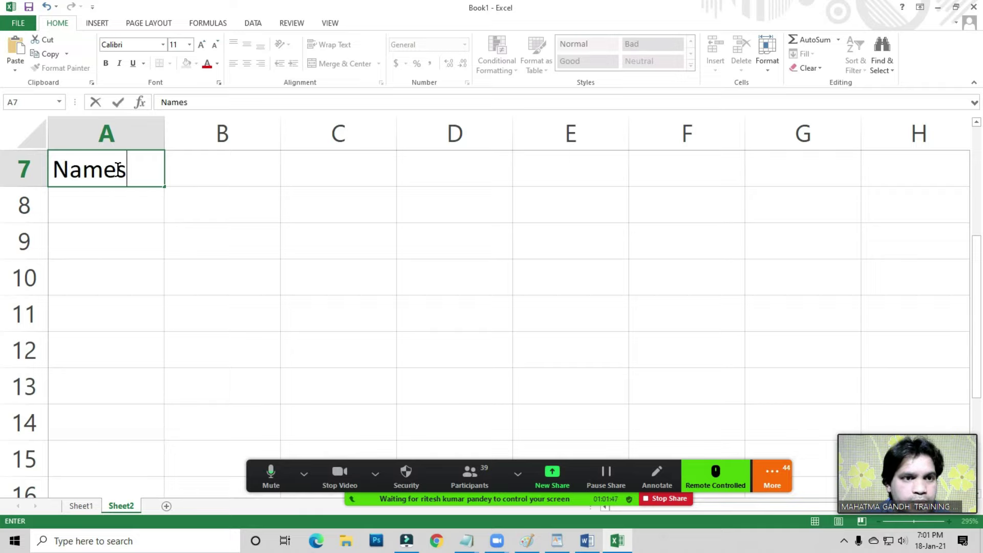
key("Tab")
- Enter the heading 'Father's Name' in B7 and autofit column B's width
type("a")
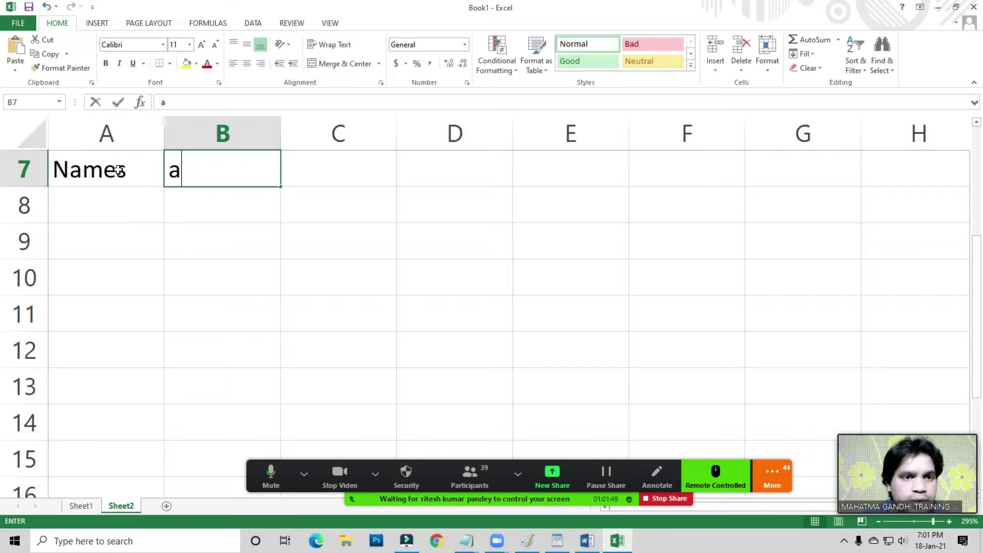
key("BackSpace")
type("fath")
key("BackSpace")
key("BackSpace")
key("BackSpace")
key("BackSpace")
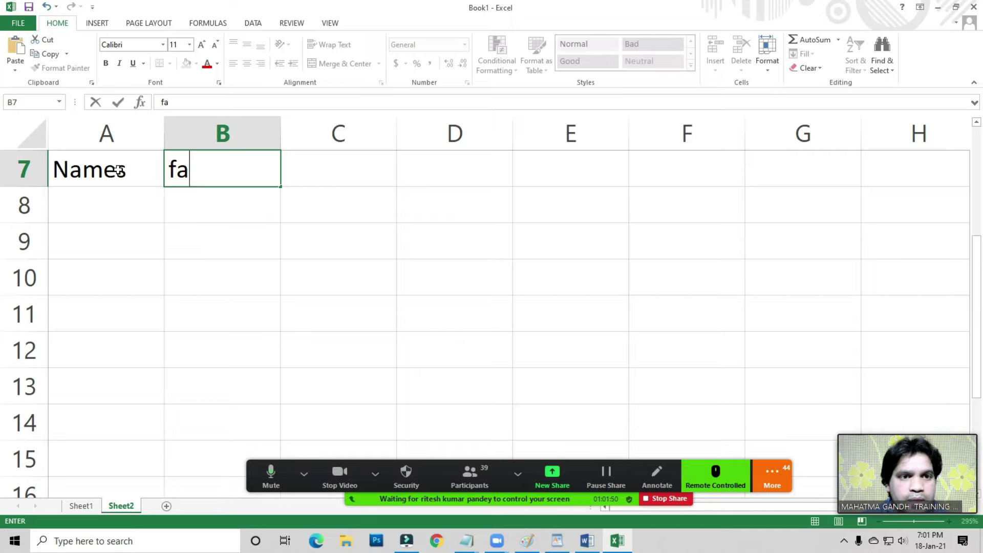
type("Father")
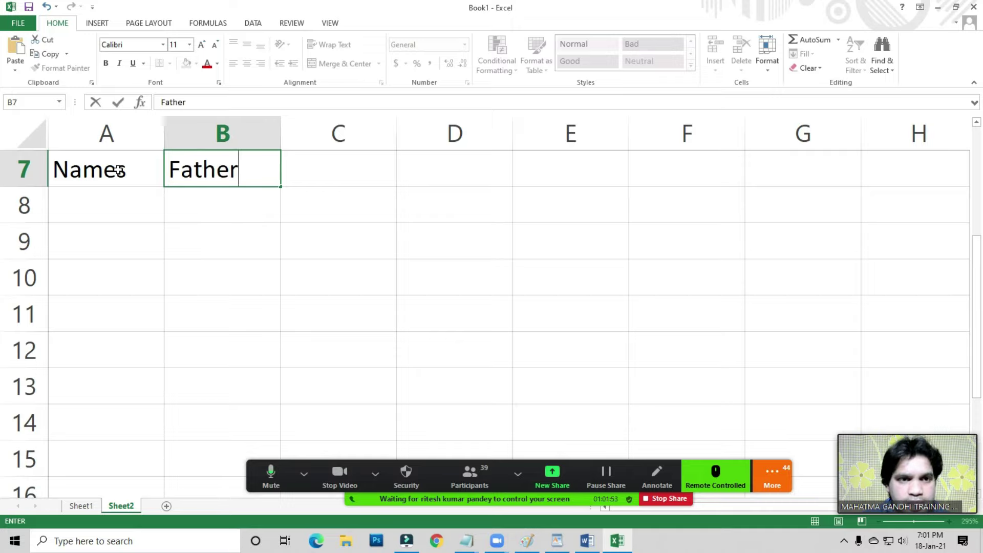
type("'s Name")
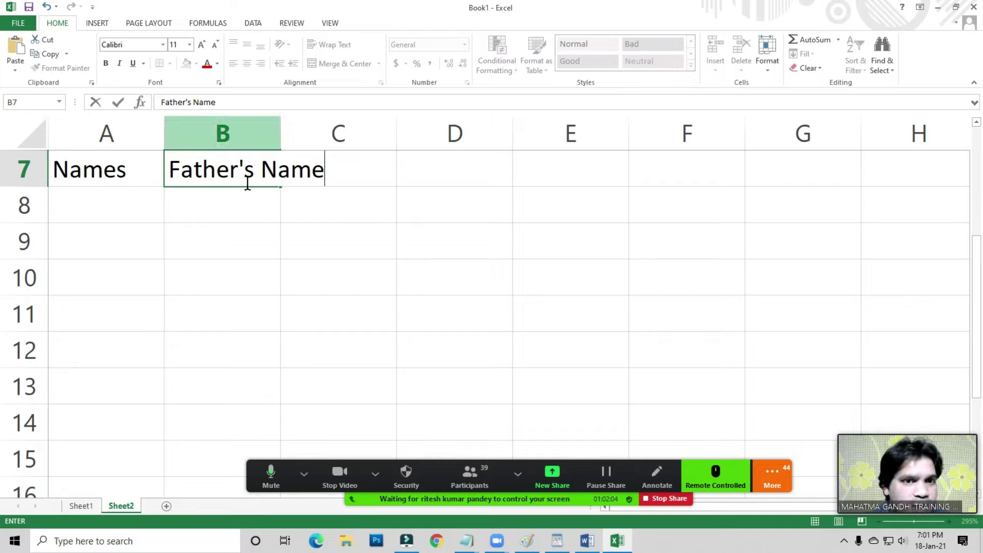
key("Return")
key("Up")
key("Right")
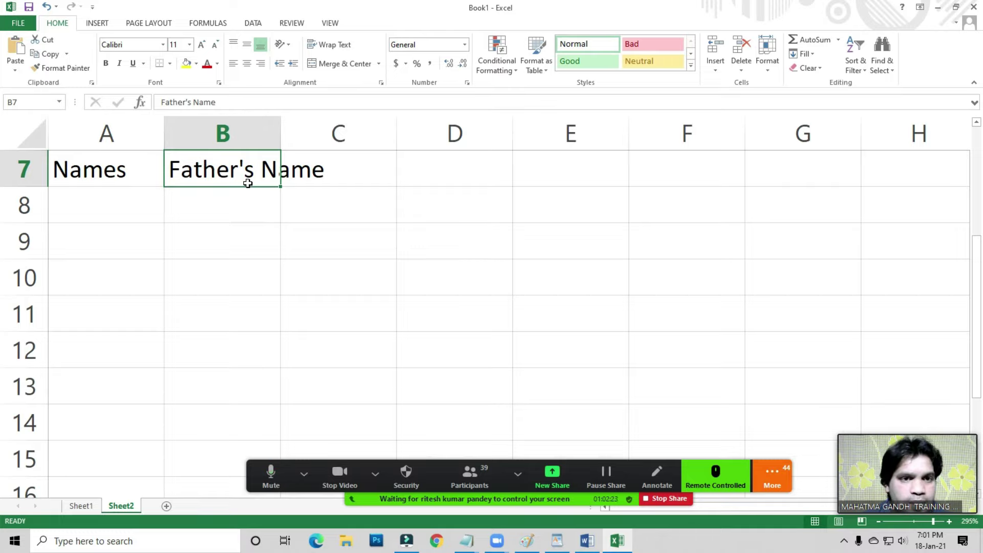
key("alt+h")
key("o")
key("i")
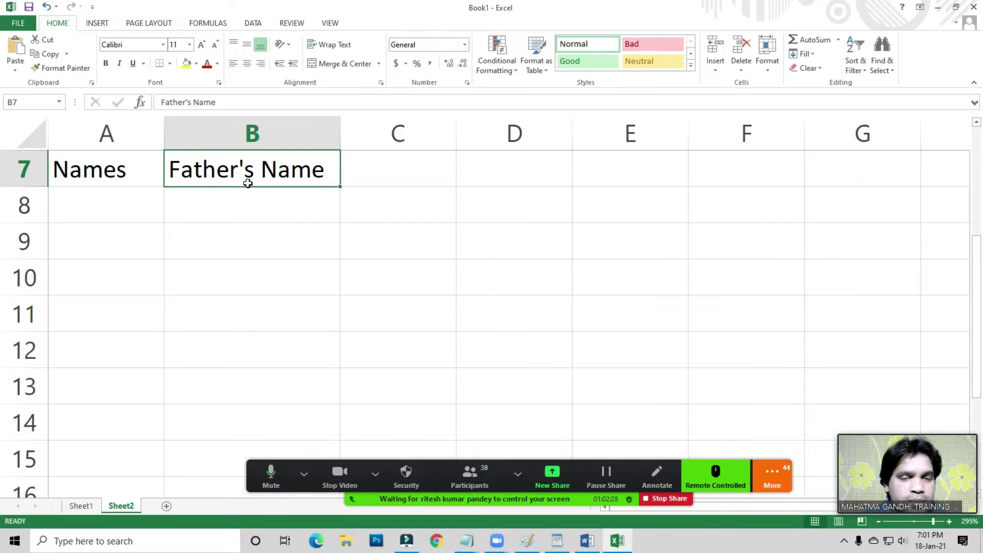
- Add the headings 'Address' in C7 and 'Contact' in D7
left_click(384, 179)
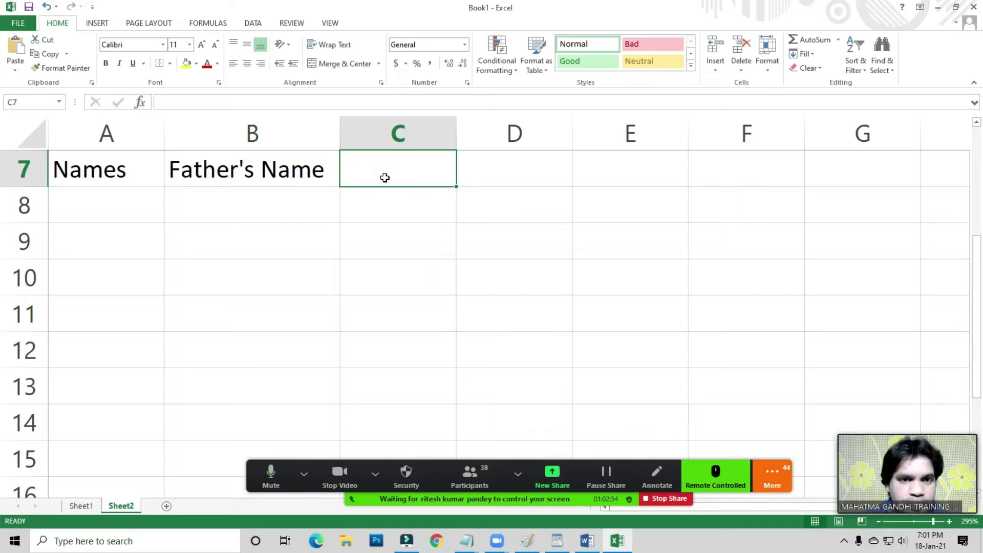
type("Address")
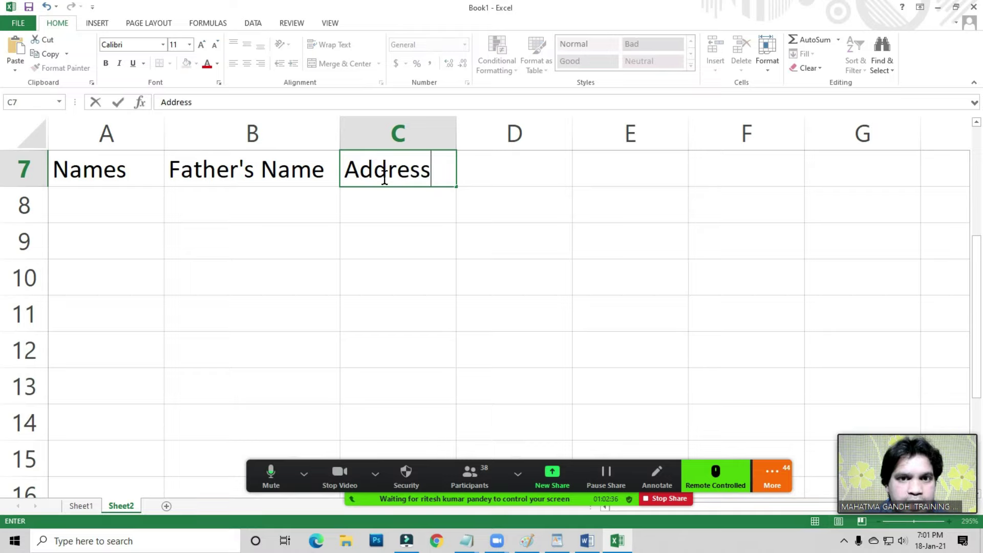
key("Tab")
type("COnta")
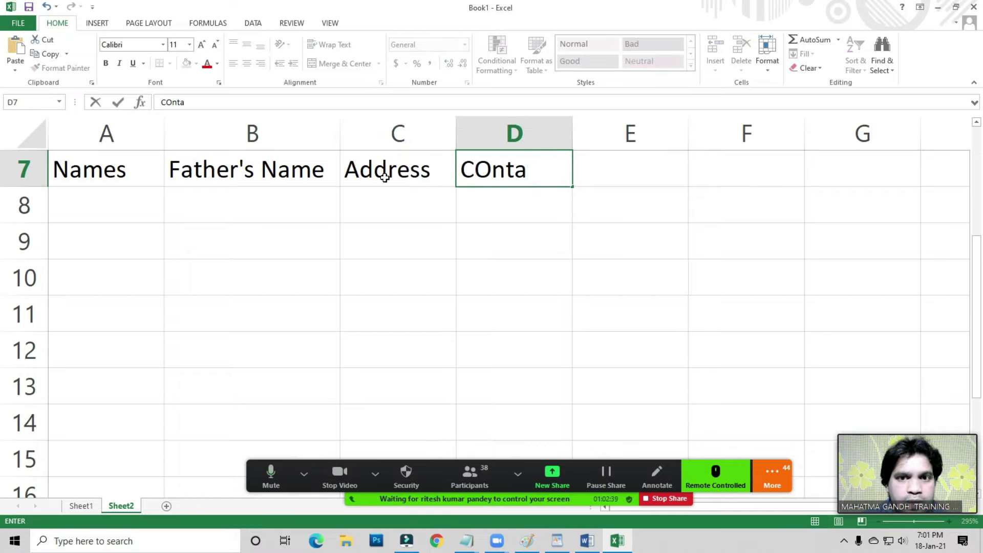
type("ct")
key("Return")
key("Left")
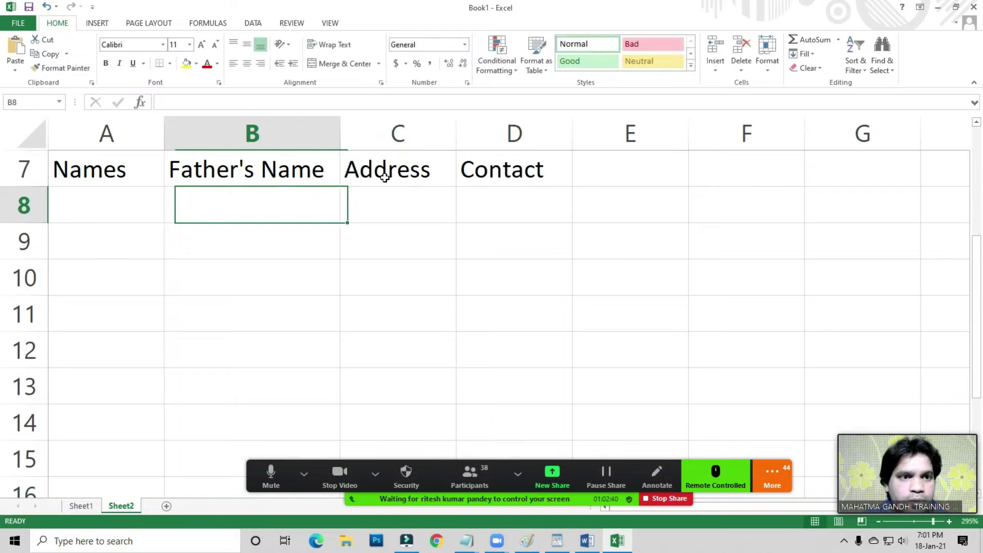
key("Left")
- Enter the four people's names in A8:A11
type("Rakesh")
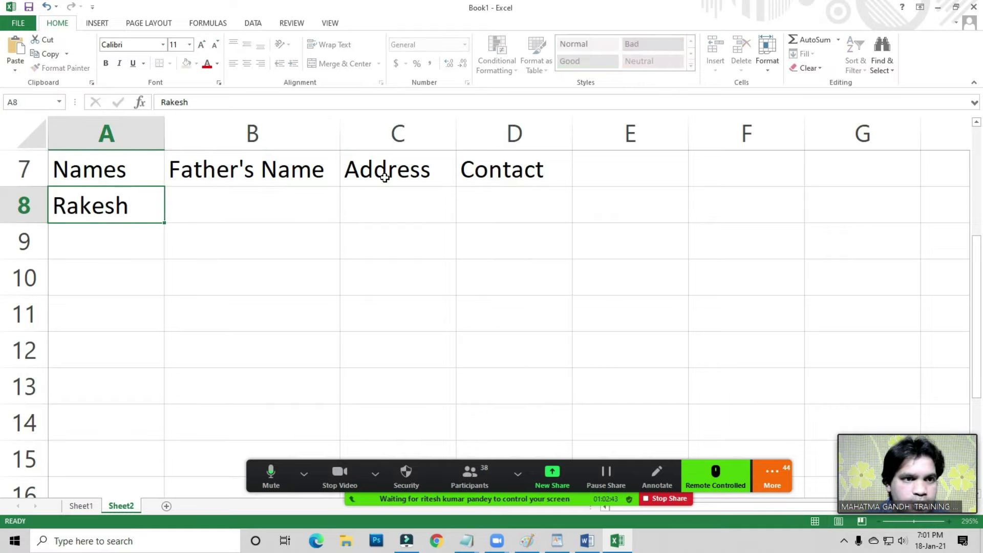
key("Return")
type("Deepajk")
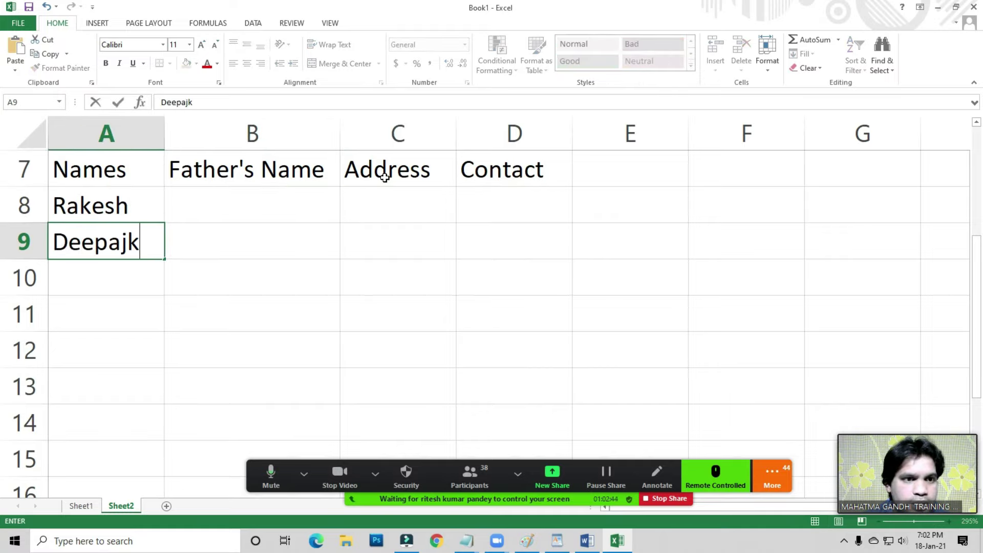
key("BackSpace")
key("BackSpace")
type("kure")
key("BackSpace")
key("BackSpace")
key("BackSpace")
key("BackSpace")
key("Return")
key("Up")
key("F2")
type("k")
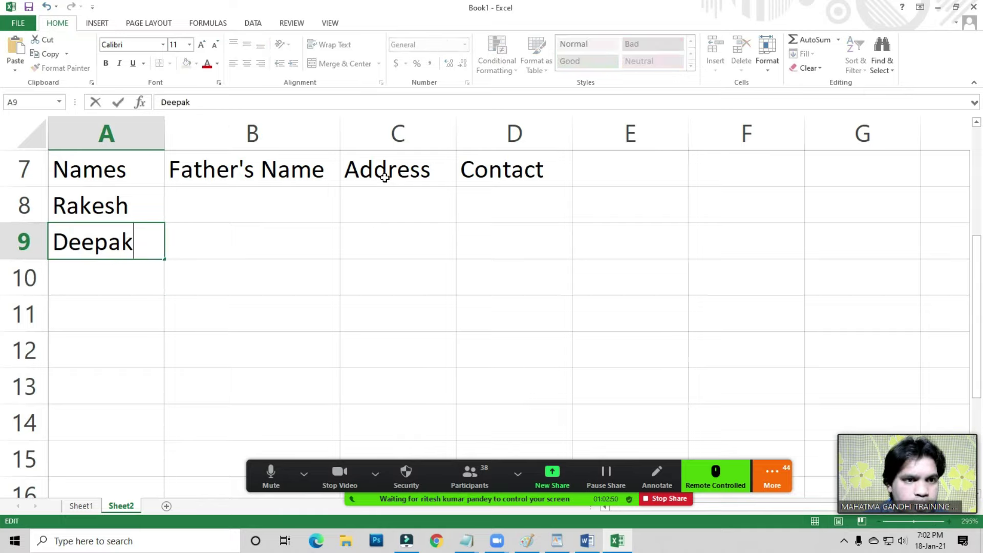
key("Return")
type("Suresh")
key("Return")
type("Manish")
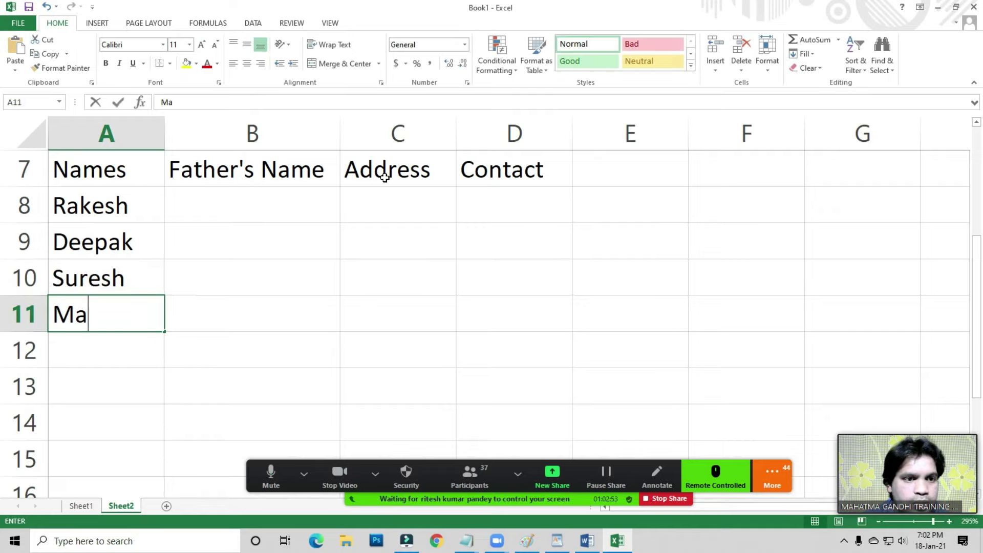
key("Return")
- Enter the four fathers' names in B8:B11
key("Up")
key("Right")
key("Up")
key("Up")
key("Up")
type("Di")
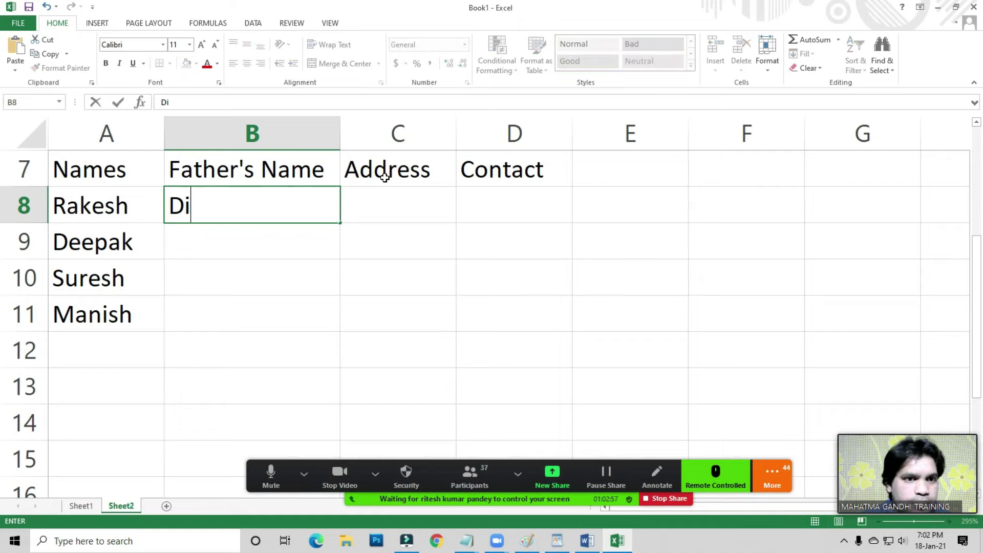
key("BackSpace")
type("hiraj")
key("Return")
type("Mohan")
key("Return")
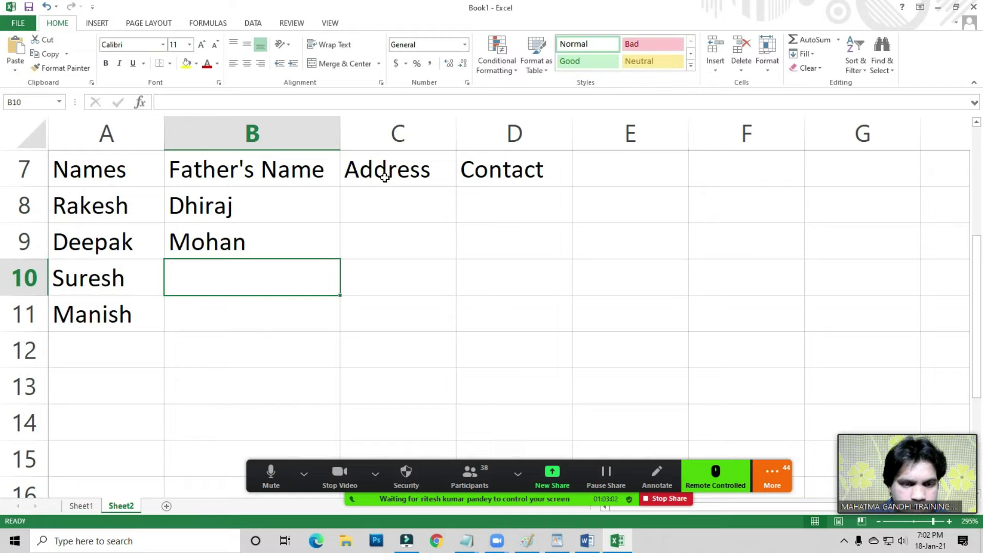
type("Prakash")
key("ctrl+Return")
key("Return")
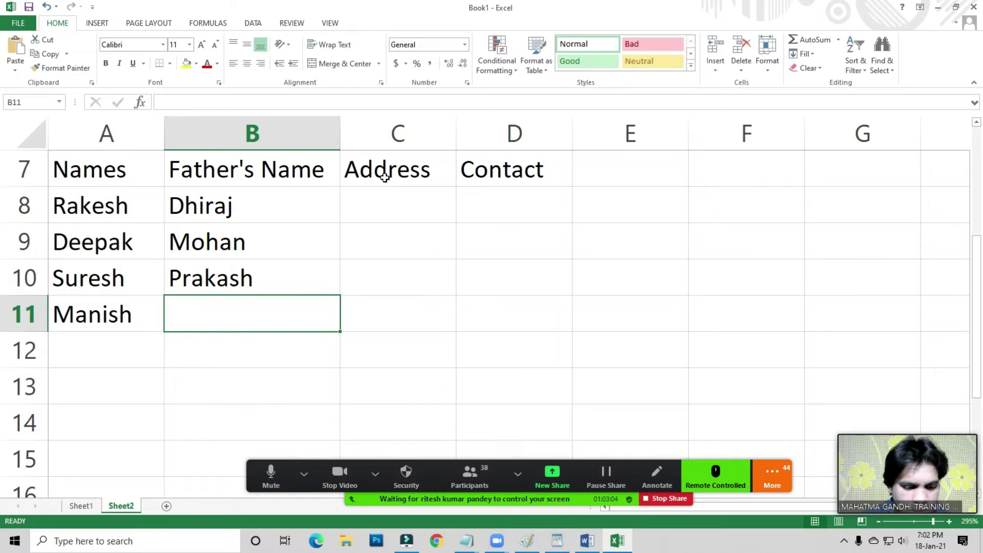
type("Roshan")
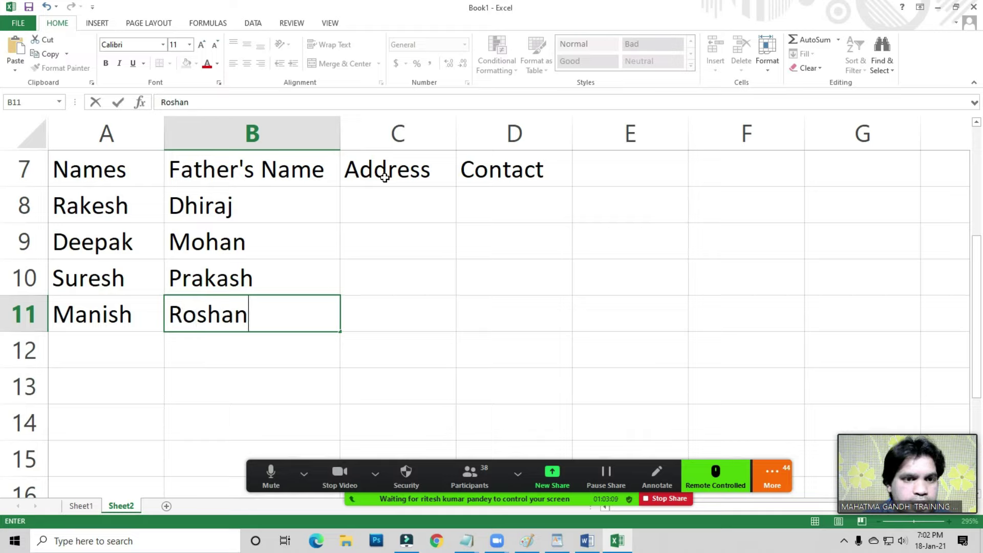
key("Return")
- Enter the addresses Delhi, Haryana, Punjab and Bihar in C8:C11
key("Up")
key("Right")
key("Up")
key("Up")
key("Up")
type("Delhi")
key("Return")
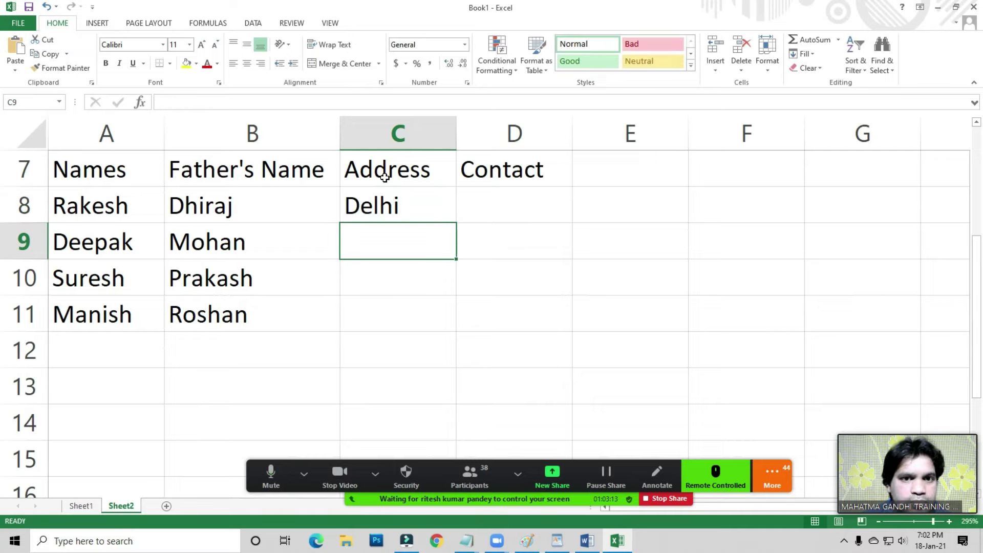
key("Up")
key("Up")
key("Down")
key("Down")
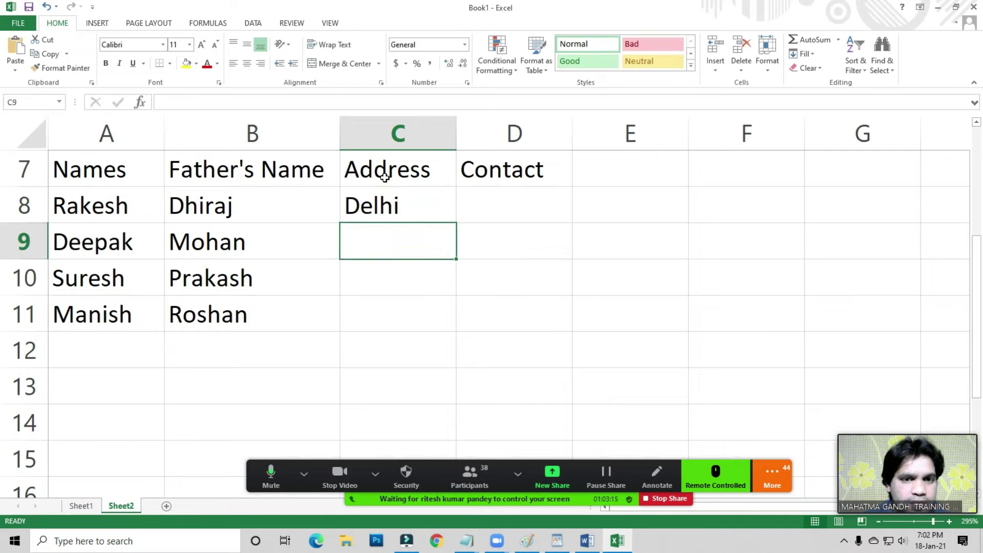
type("Haryana")
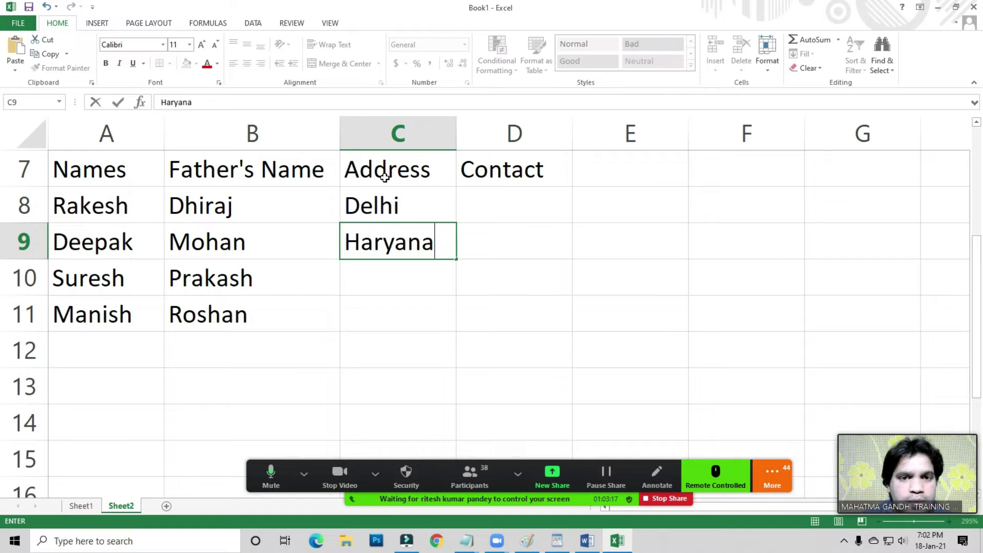
key("Return")
type("Puj")
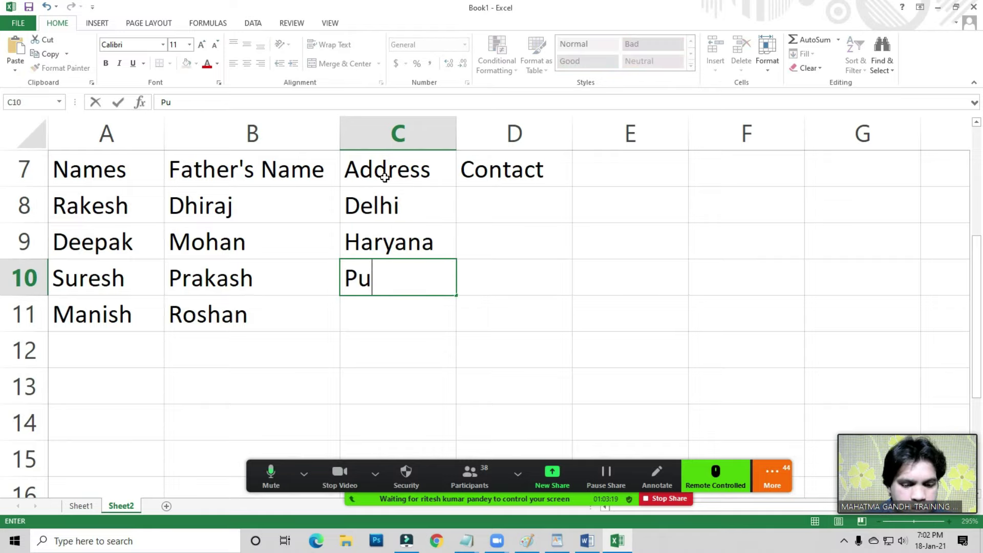
key("BackSpace")
type("njab")
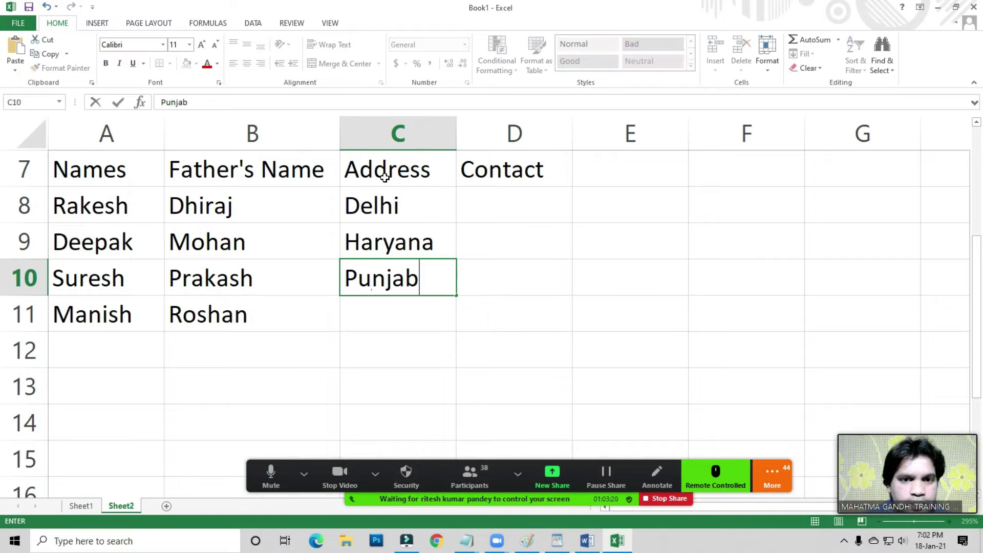
key("Return")
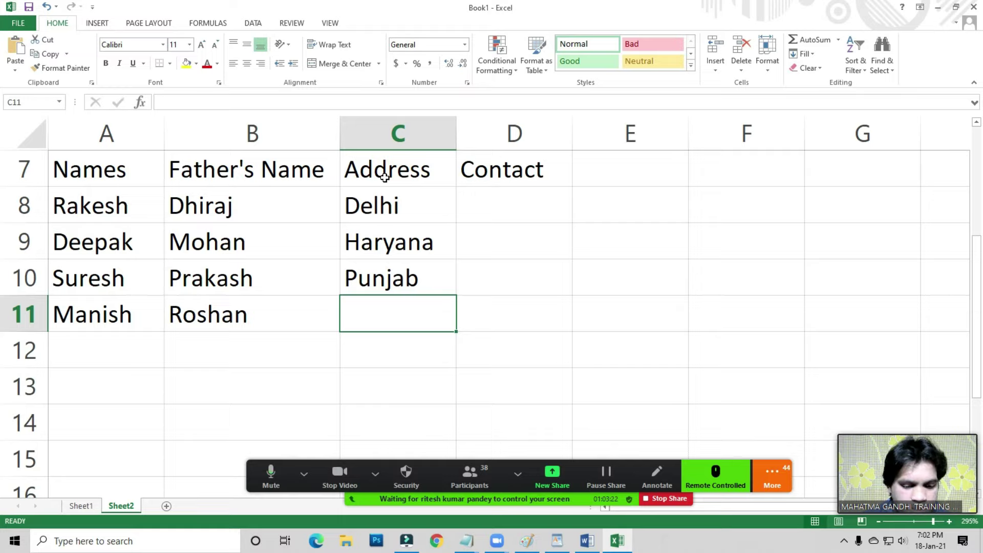
type("Bihar")
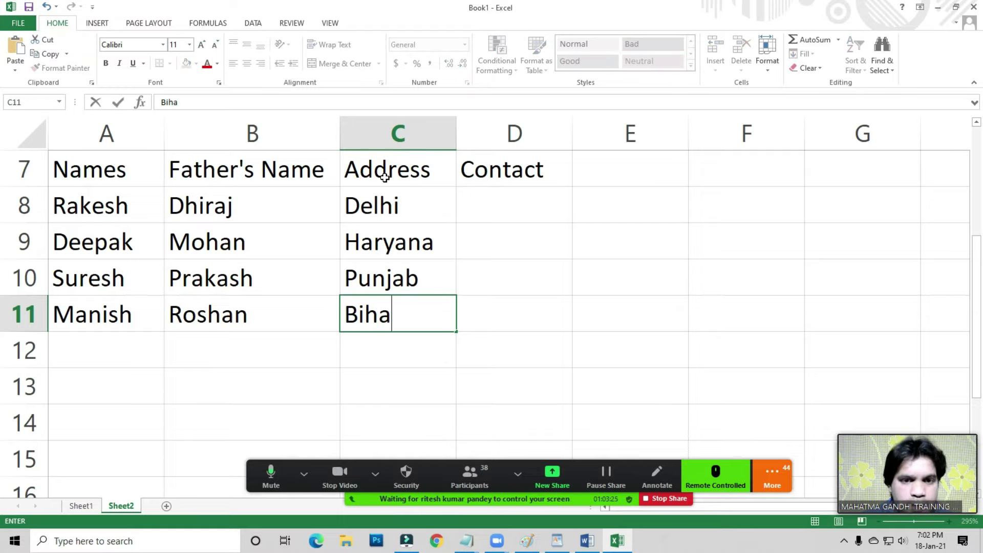
key("Return")
- Enter the four contact phone numbers in D8:D11
key("Up")
key("Right")
key("Up")
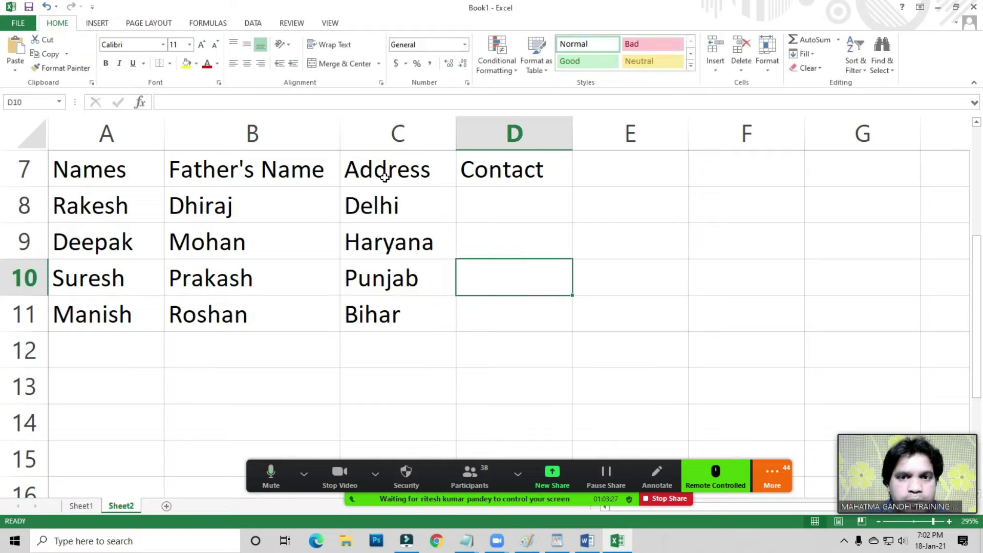
key("Up")
key("Up")
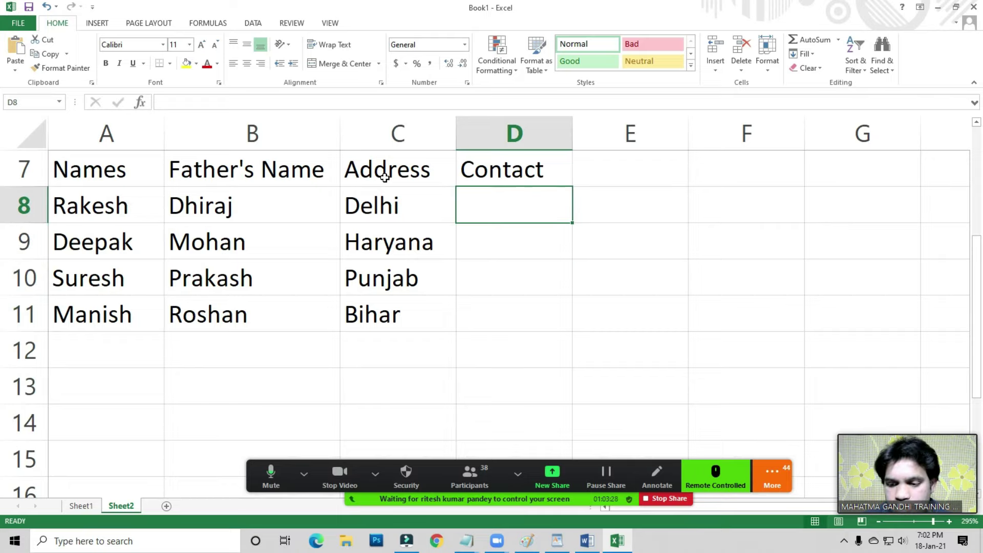
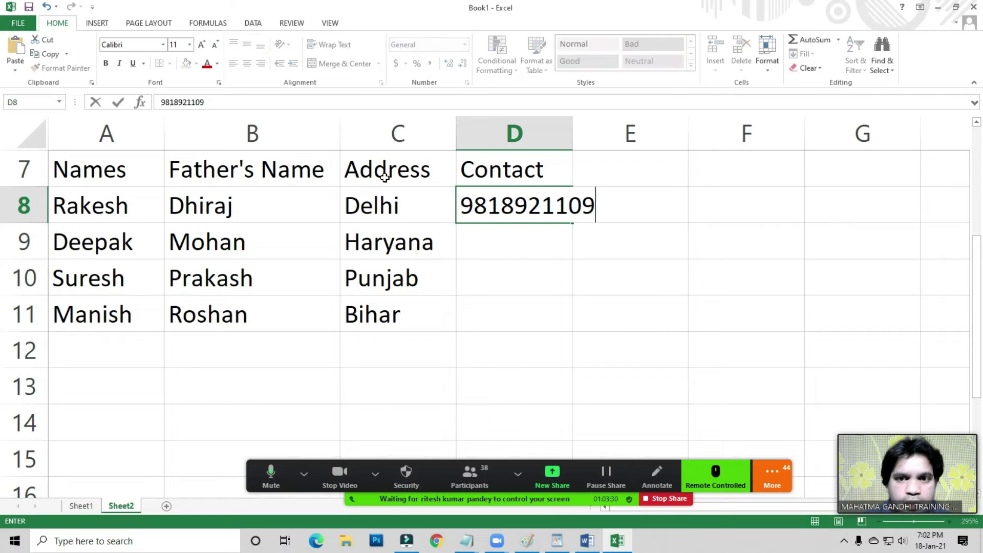
key("Return")
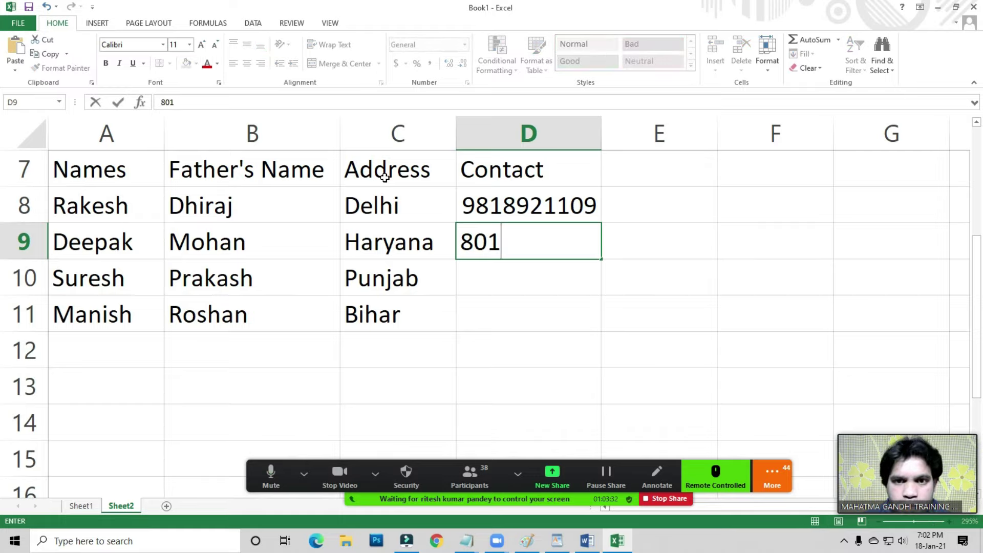
key("Return")
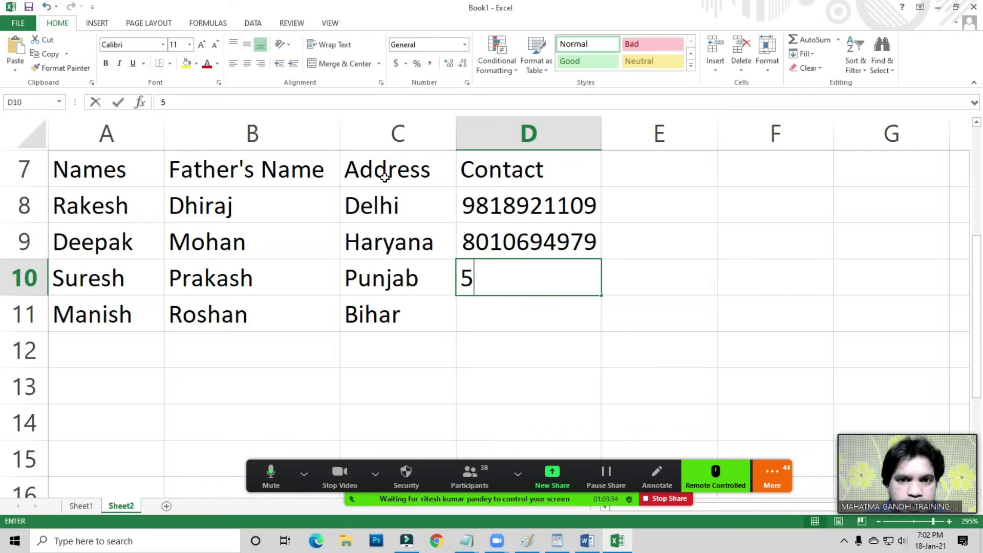
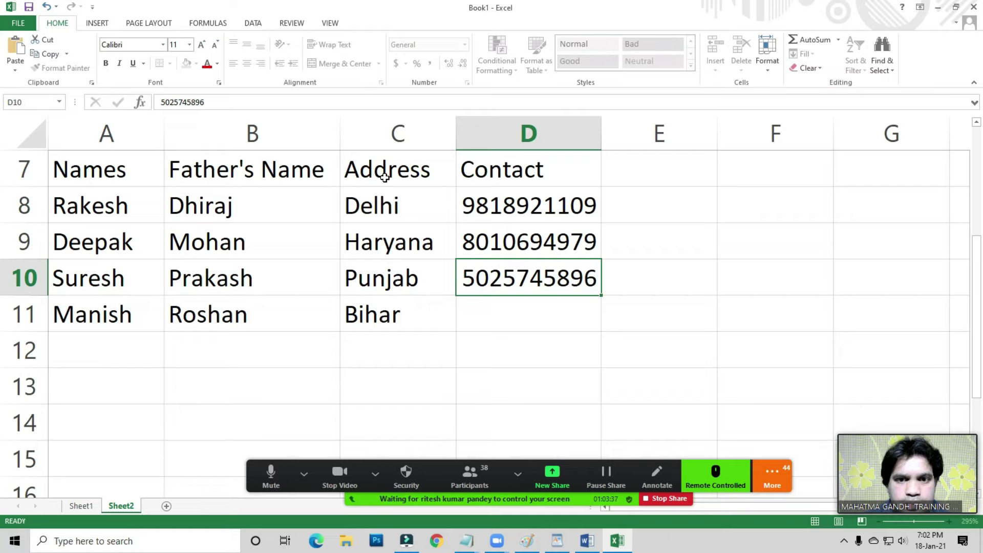
key("Return")
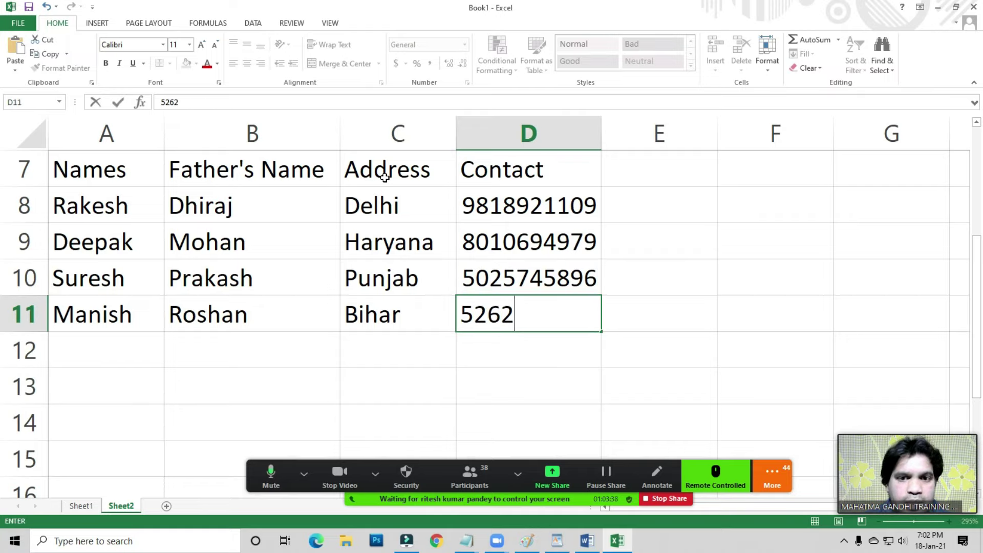
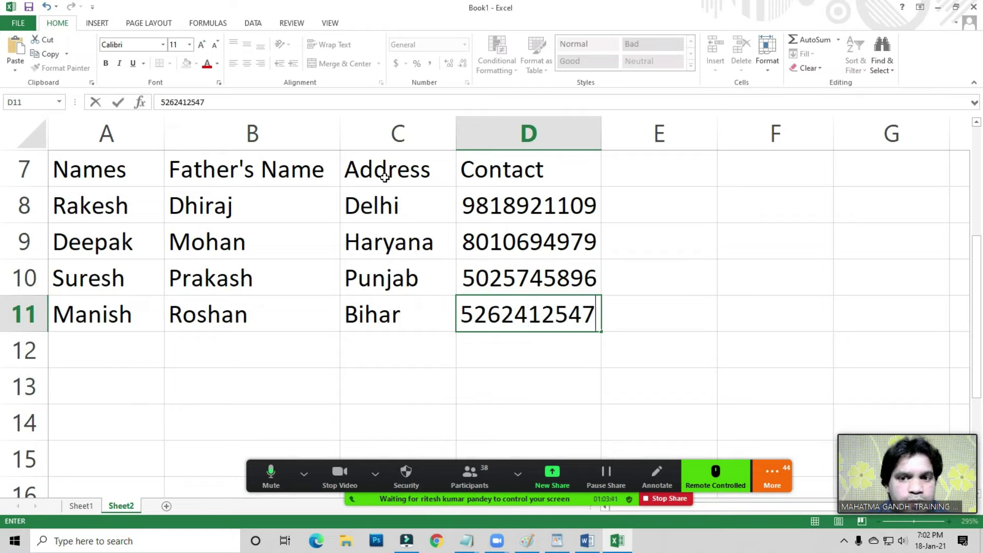
key("Return")
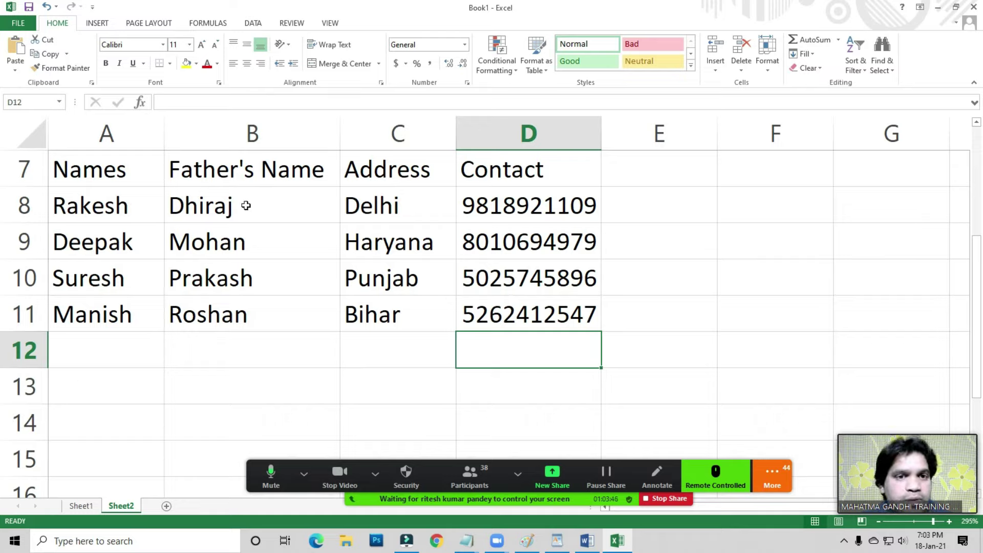
- Apply All Borders to the contact table A7:D11
left_click_drag(100, 172, 513, 309)
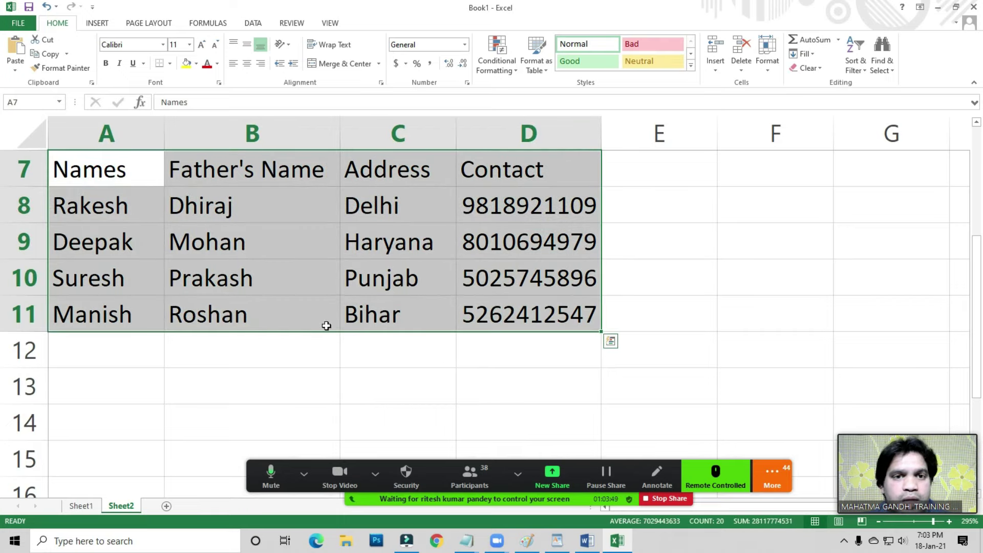
left_click(170, 63)
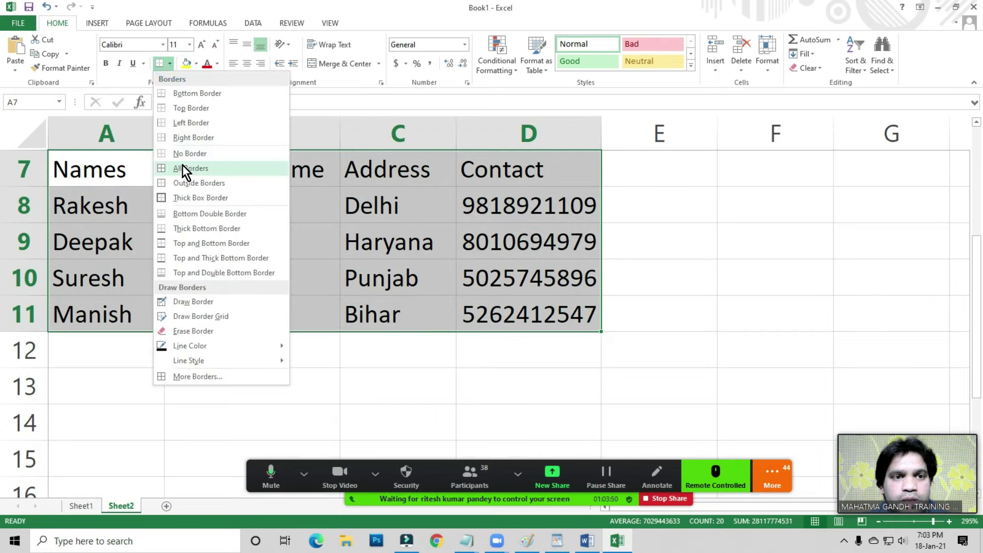
left_click(325, 212)
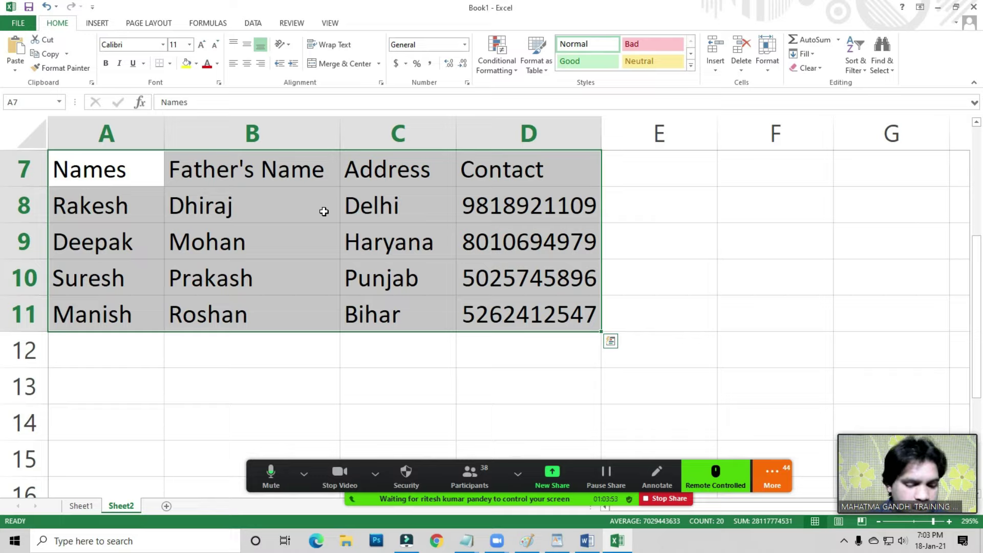
key("alt+h")
key("b")
key("a")
- Fill the header row A7:D7 with yellow
key("Up")
key("Down")
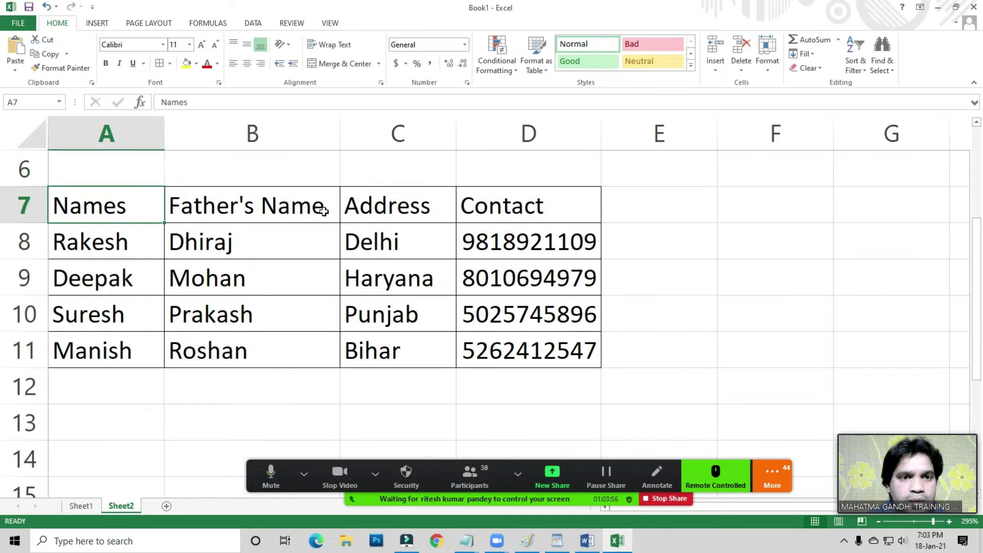
key("ctrl+shift+Right")
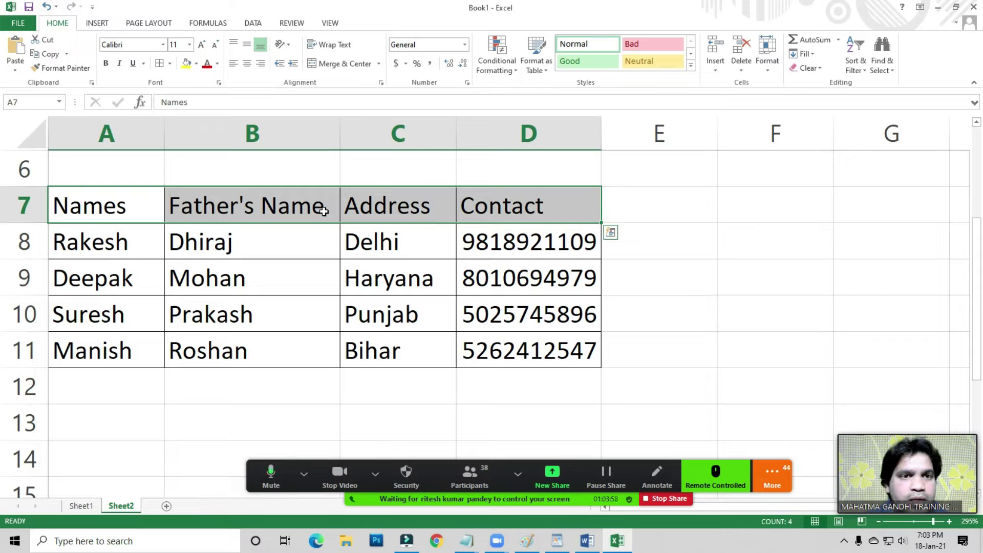
left_click(197, 65)
left_click(207, 100)
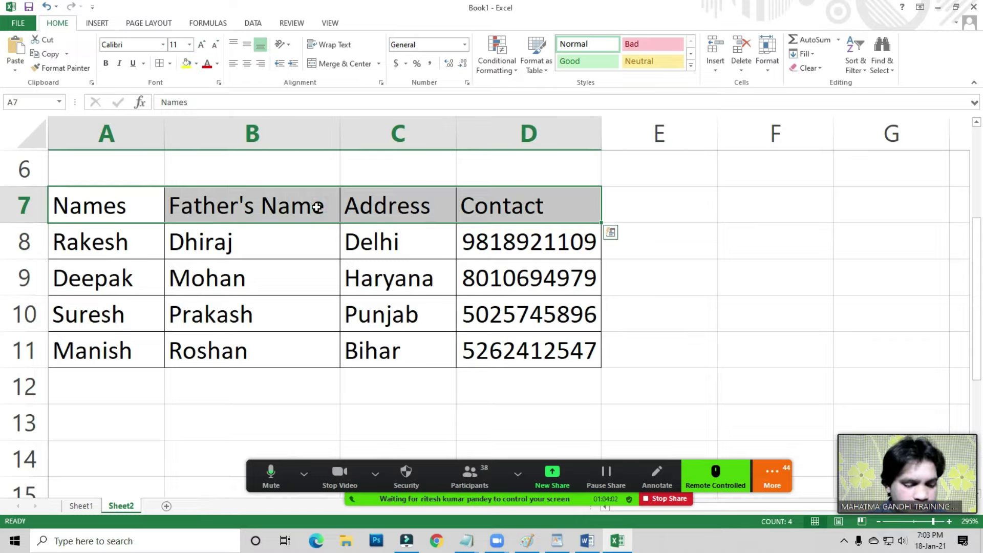
key("alt+h")
key("h")
key("Up")
key("Down")
key("Down")
key("Down")
key("Down")
key("Down")
key("Down")
key("Right")
key("Return")
- Make all the text in table A7:D11 bold
key("ctrl+shift+Down")
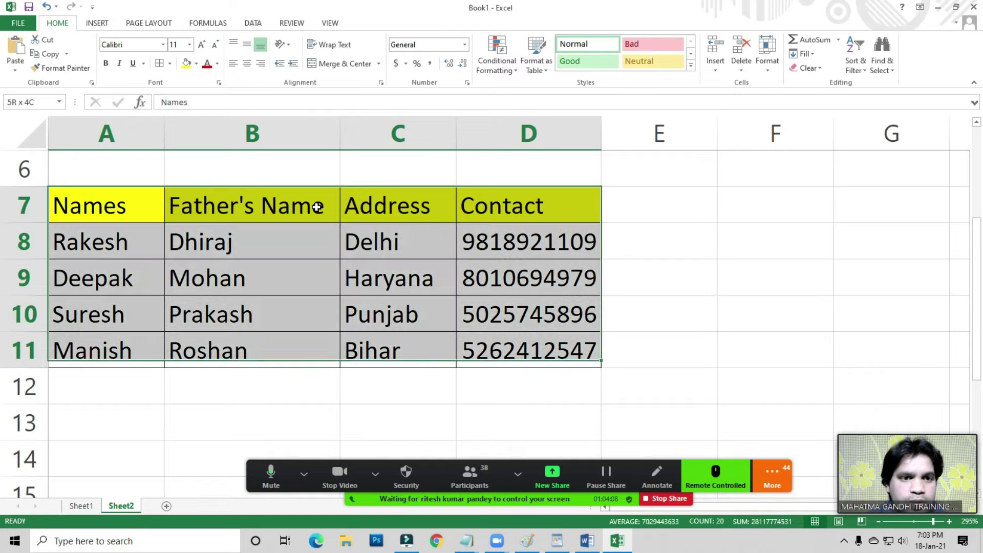
key("ctrl+b")
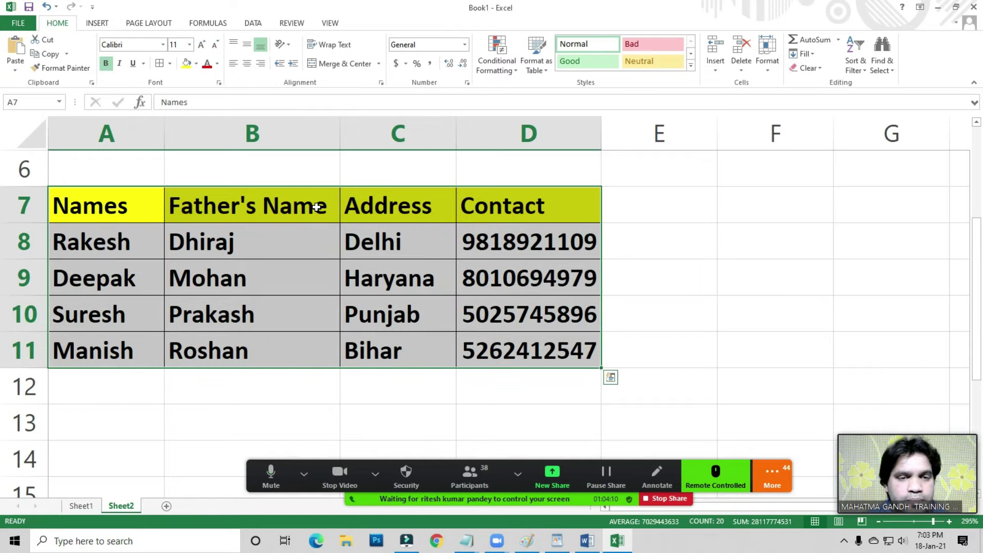
key("Down")
key("Up")
key("ctrl+a")
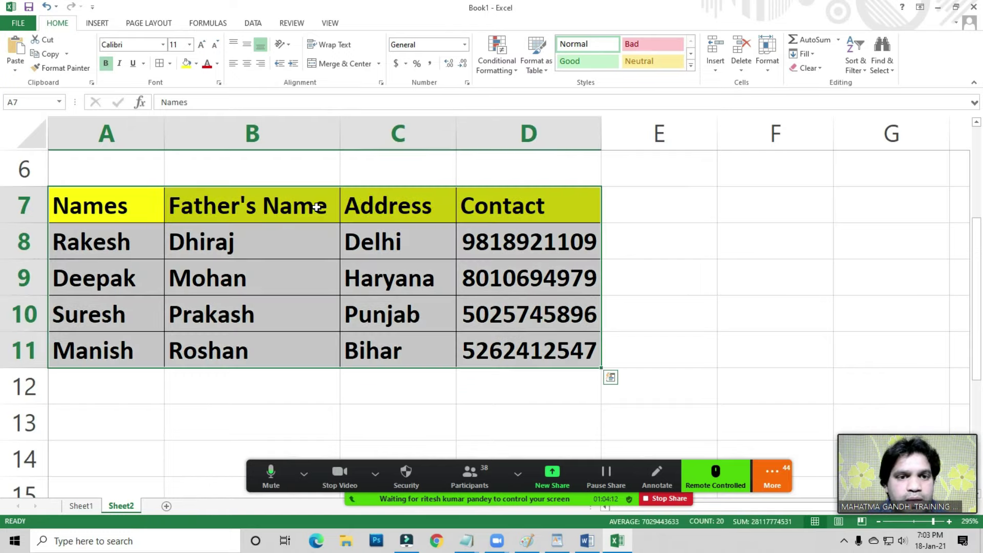
left_click(305, 234)
- Reselect the table range A7:D11 for filtering
left_click_drag(87, 215, 512, 353)
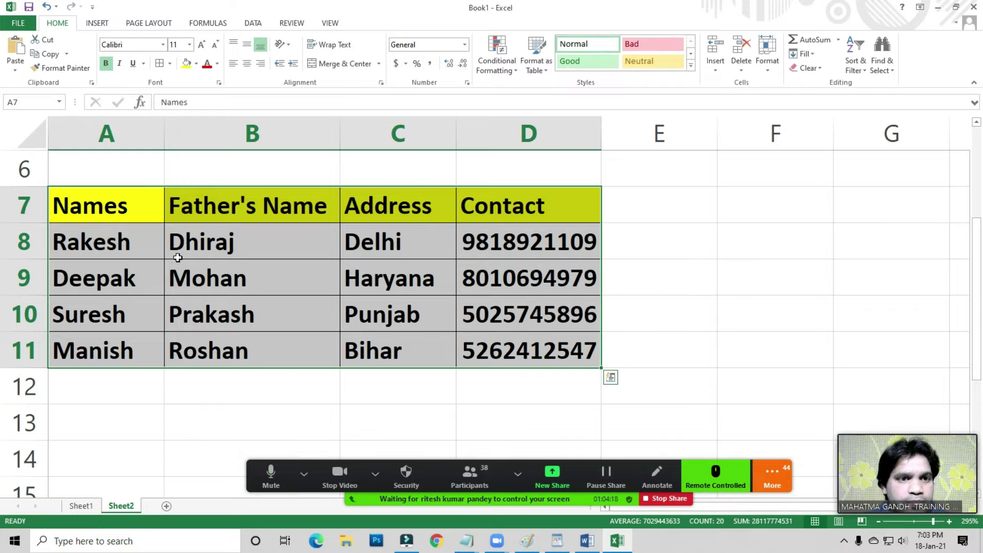
scroll(974, 279, "down", 1)
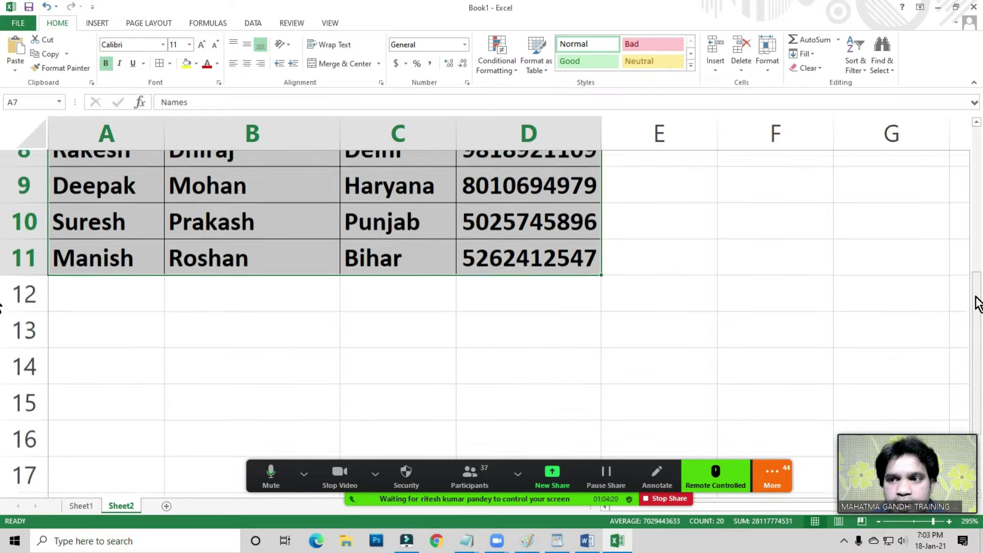
left_click_drag(979, 306, 979, 272)
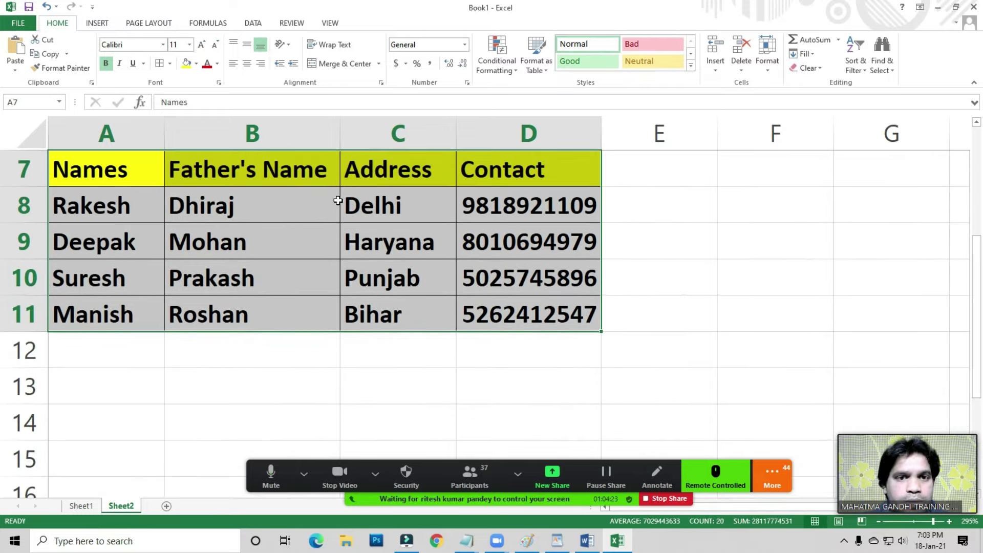
left_click(338, 200)
left_click_drag(103, 168, 547, 323)
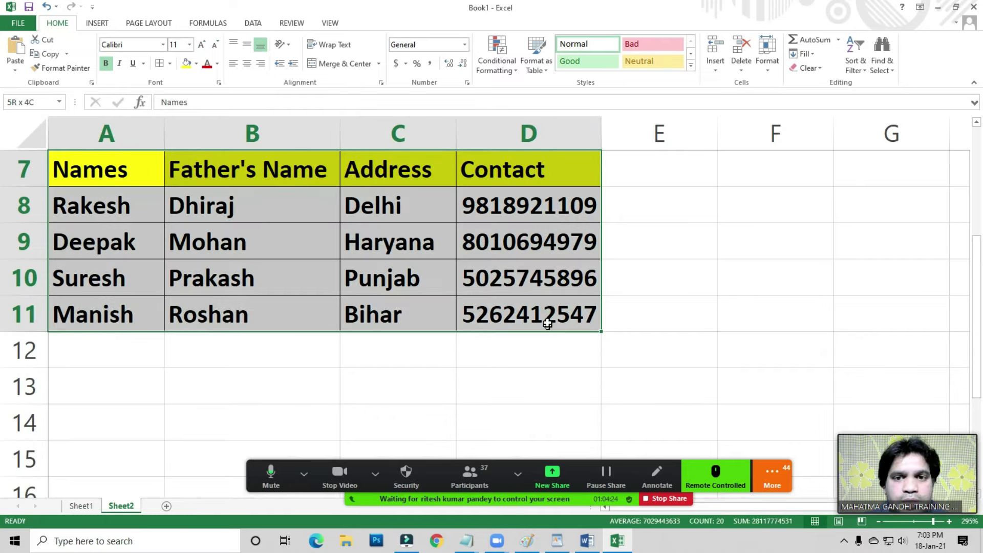
left_click(865, 72)
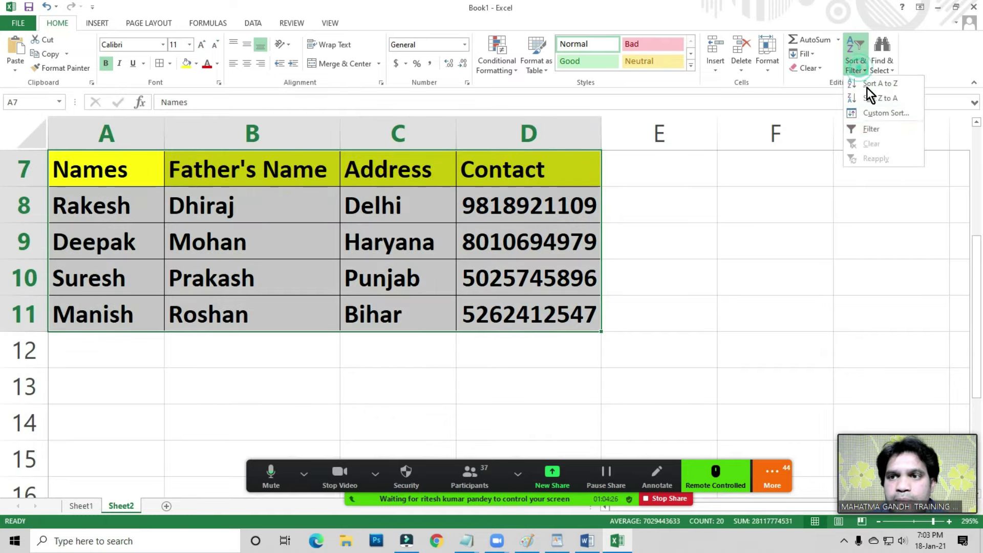
- Turn on header filters and limit the Names column to two of the four names
left_click(876, 130)
left_click(269, 203)
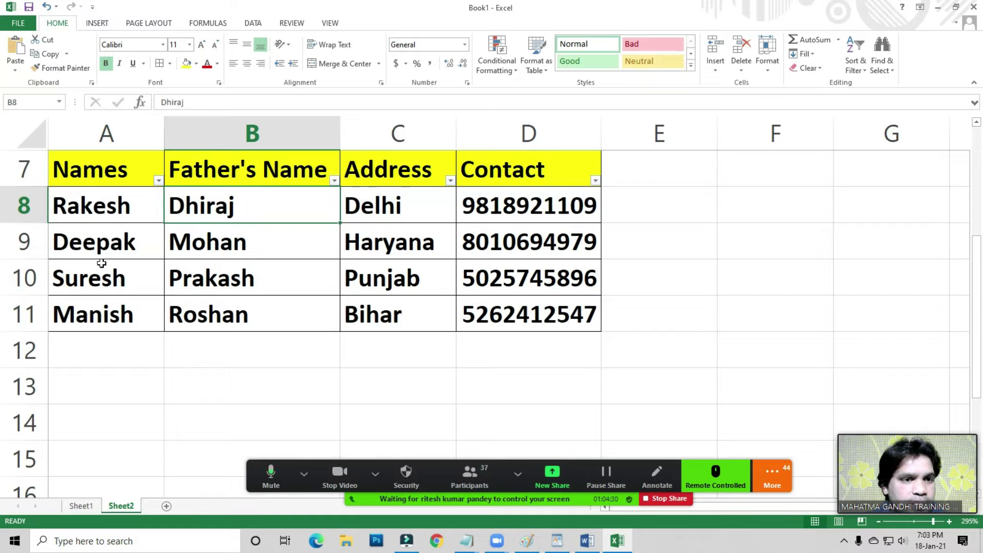
left_click(159, 181)
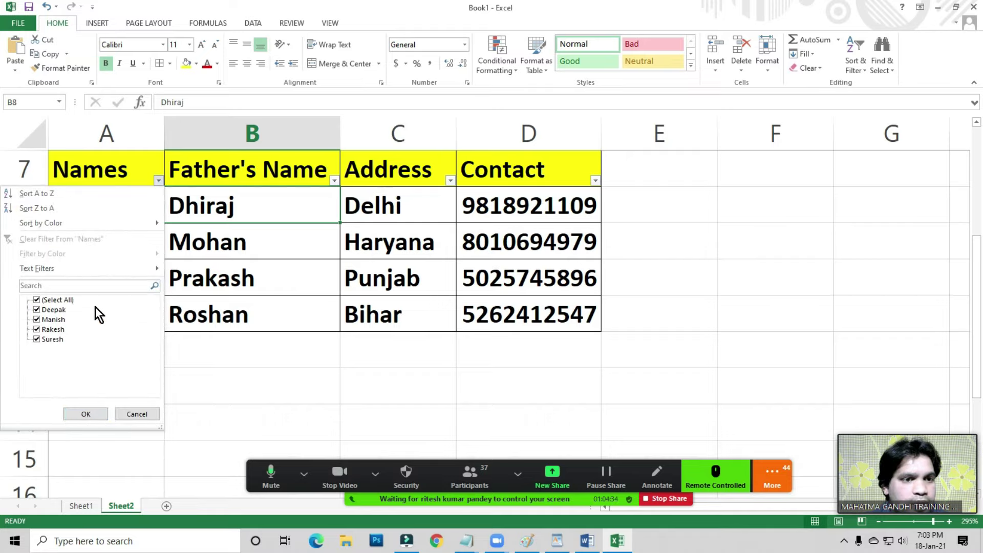
left_click(37, 301)
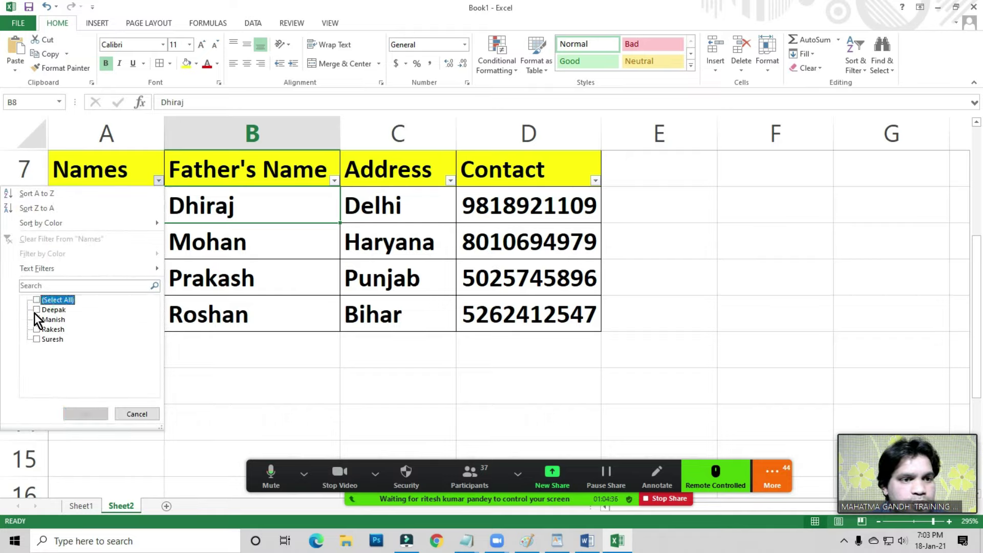
left_click(36, 310)
left_click(37, 339)
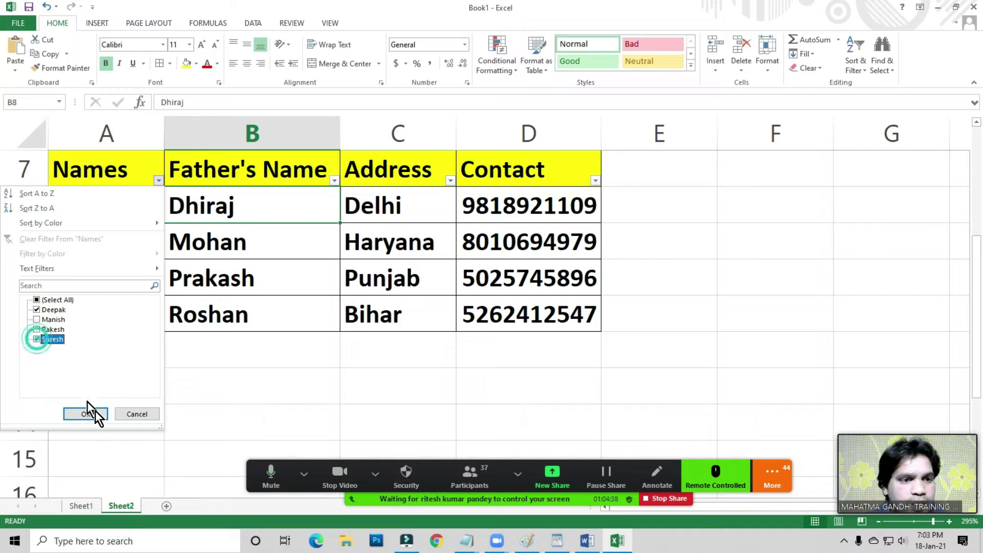
left_click(95, 414)
left_click(348, 302)
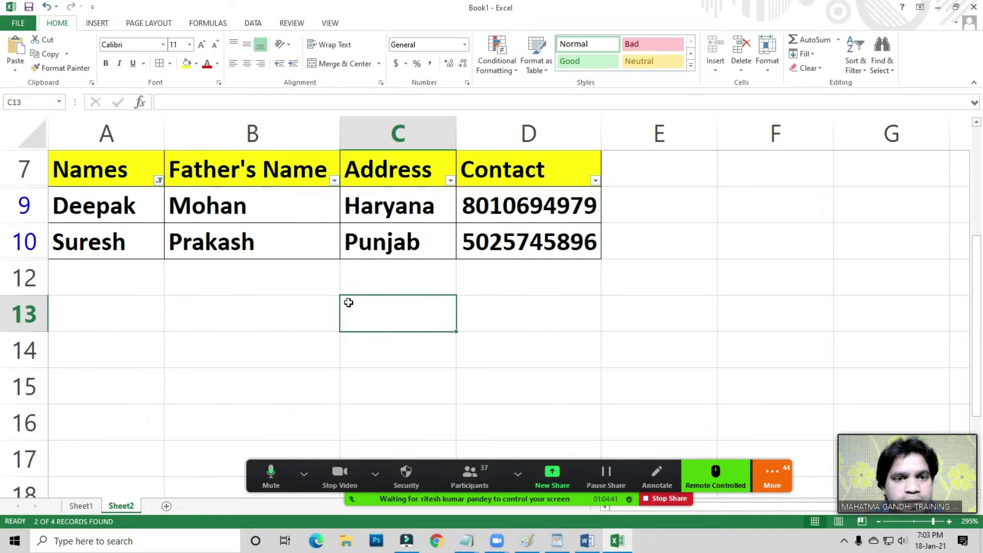
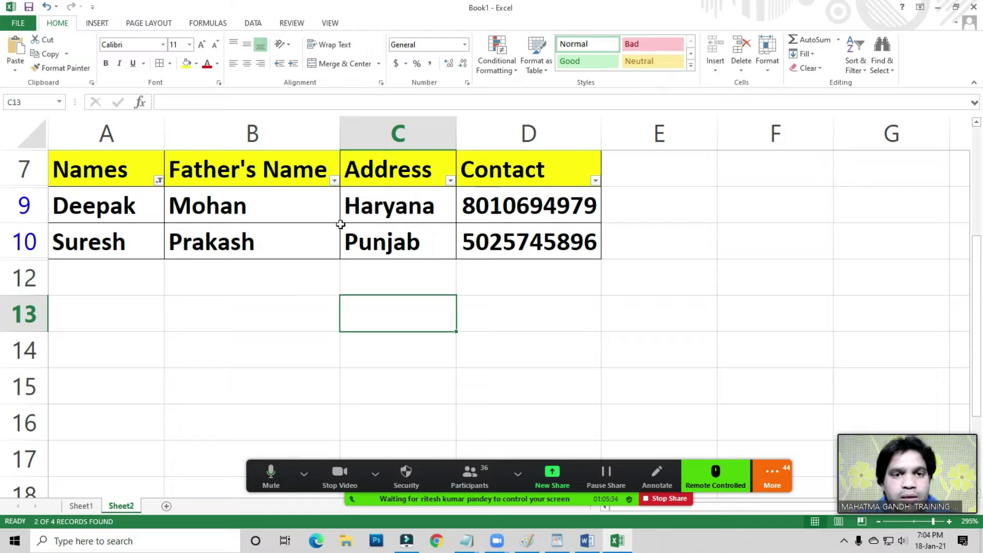
- Clear the Names filter so all four people's rows show again
left_click(368, 210)
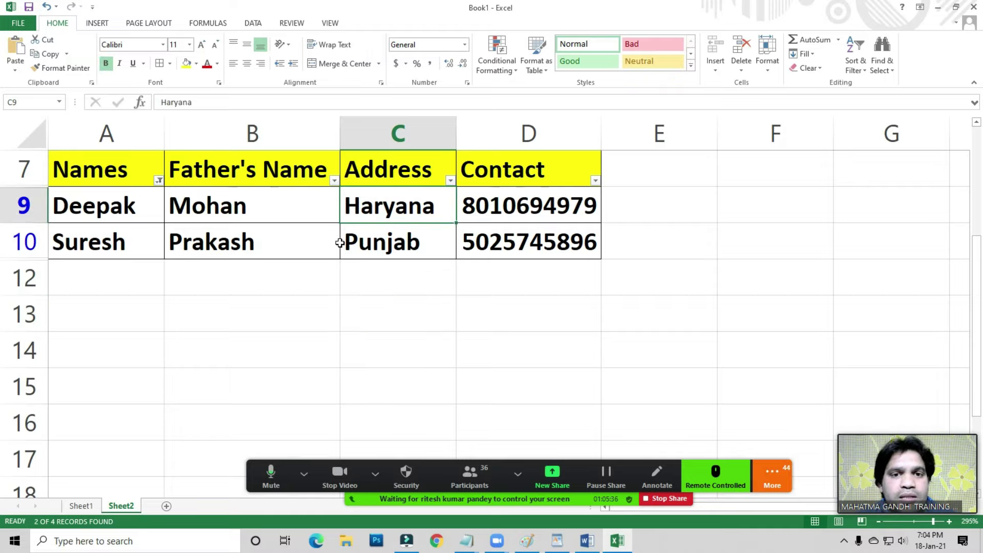
left_click(330, 280)
left_click(428, 307)
left_click(109, 325)
left_click(98, 359)
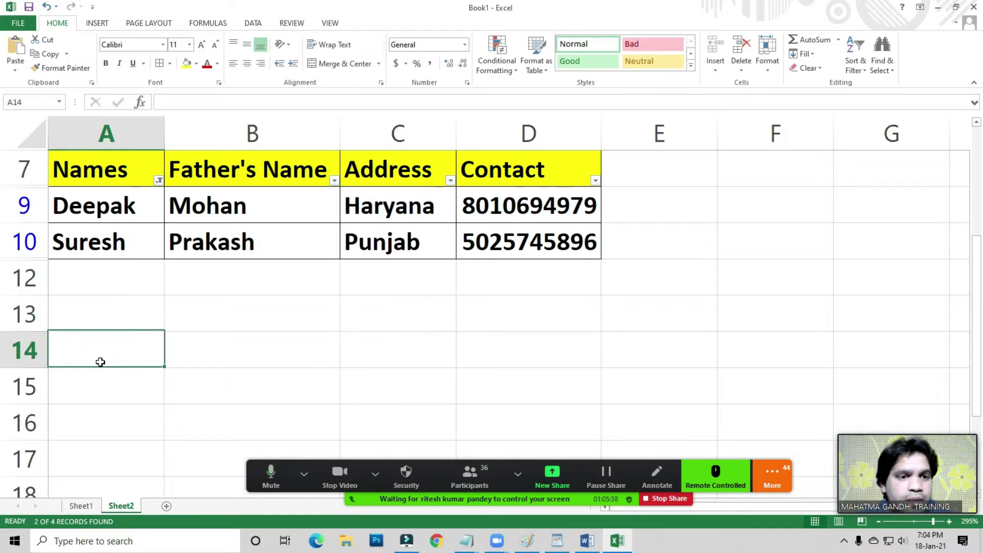
left_click(159, 181)
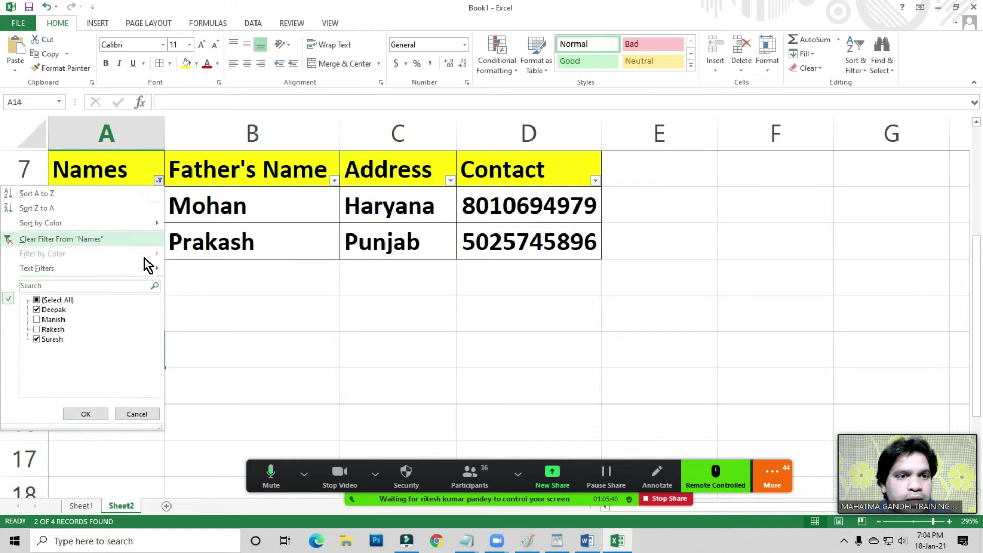
left_click(51, 300)
left_click(82, 414)
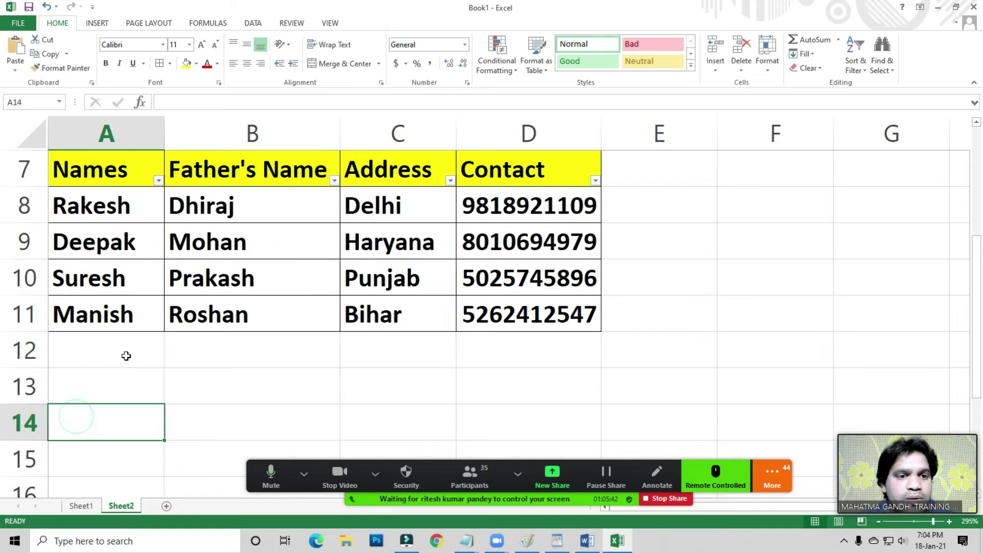
- Copy the header row and Rakesh's row (A7:D8) to A13 below the table
left_click_drag(90, 171, 507, 210)
key("ctrl+c")
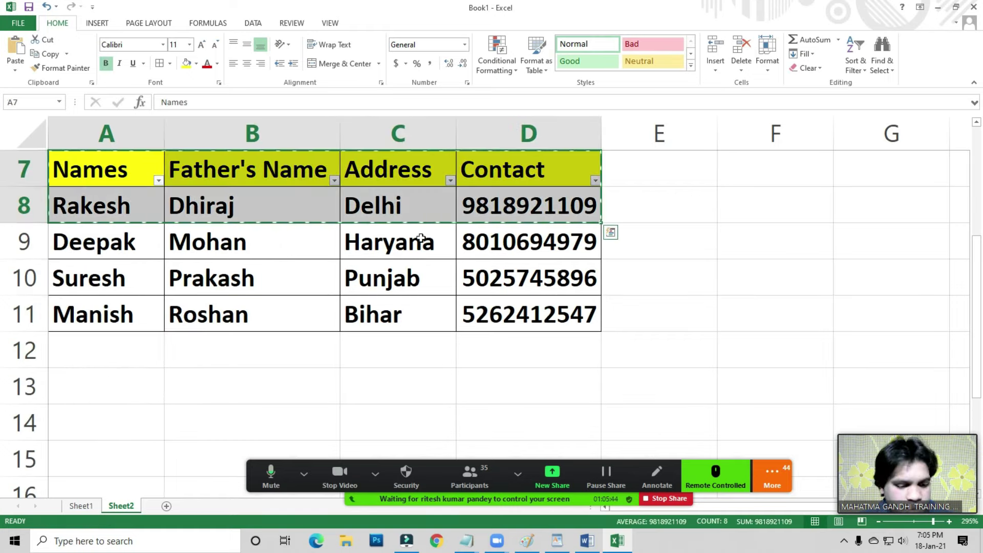
left_click(125, 385)
key("ctrl+v")
key("Escape")
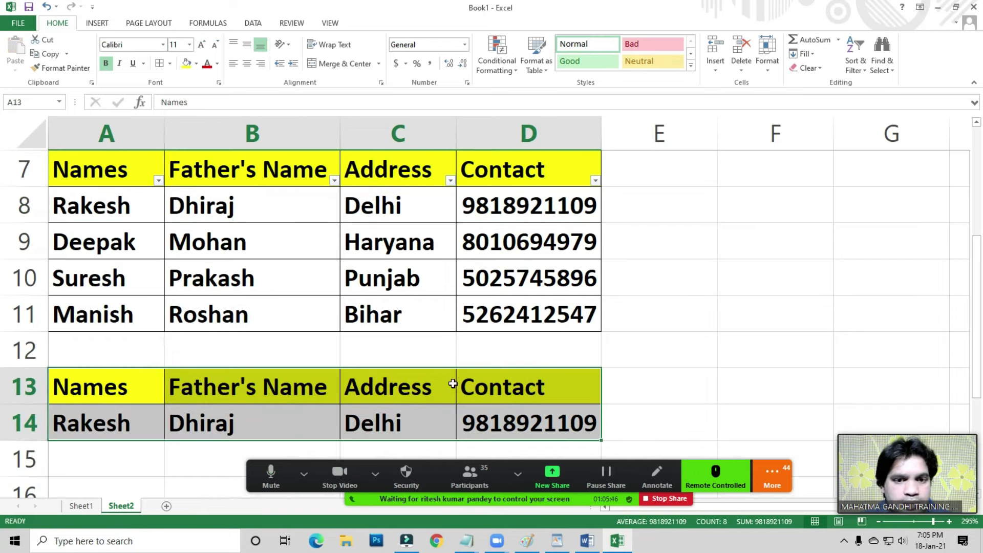
- Clear All on the pasted Address and Contact cells, and empty B14 for the lookup
left_click(385, 355)
left_click_drag(392, 414, 533, 423)
key("alt+h")
key("e")
key("a")
key("Down")
key("Left")
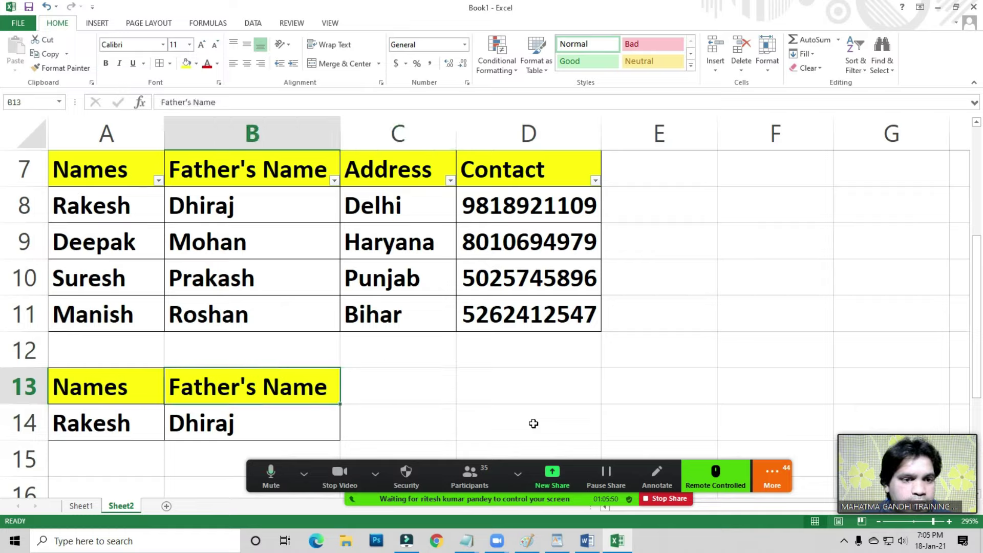
key("Down")
key("Delete")
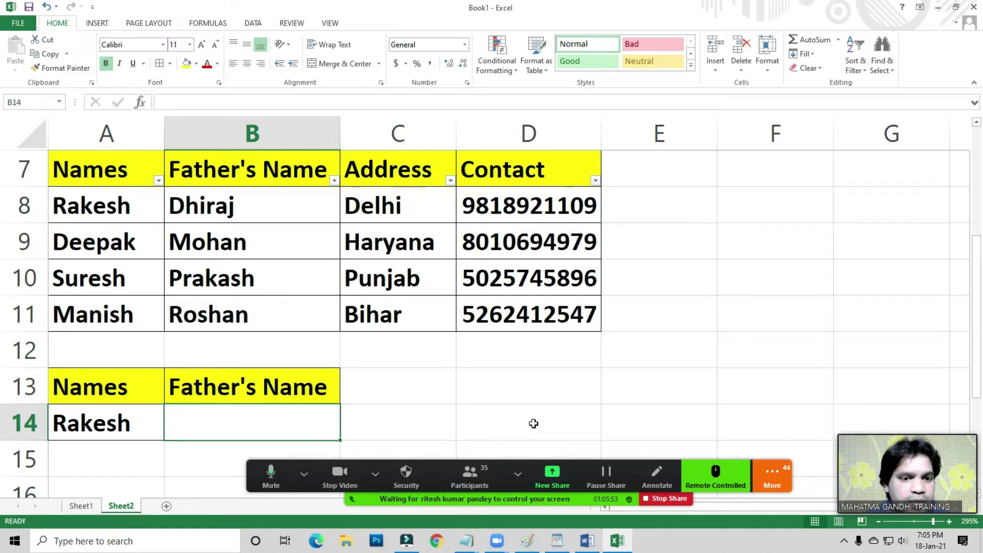
- Start a VLOOKUP in B14 using Rakesh's cell A14 as the lookup value
type("=vlo")
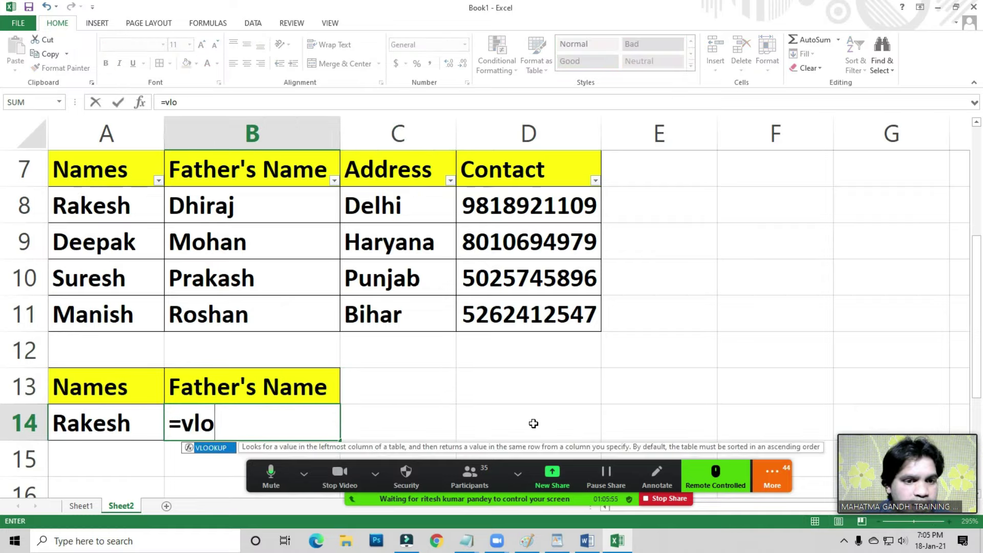
key("Tab")
scroll(534, 423, "up", 1)
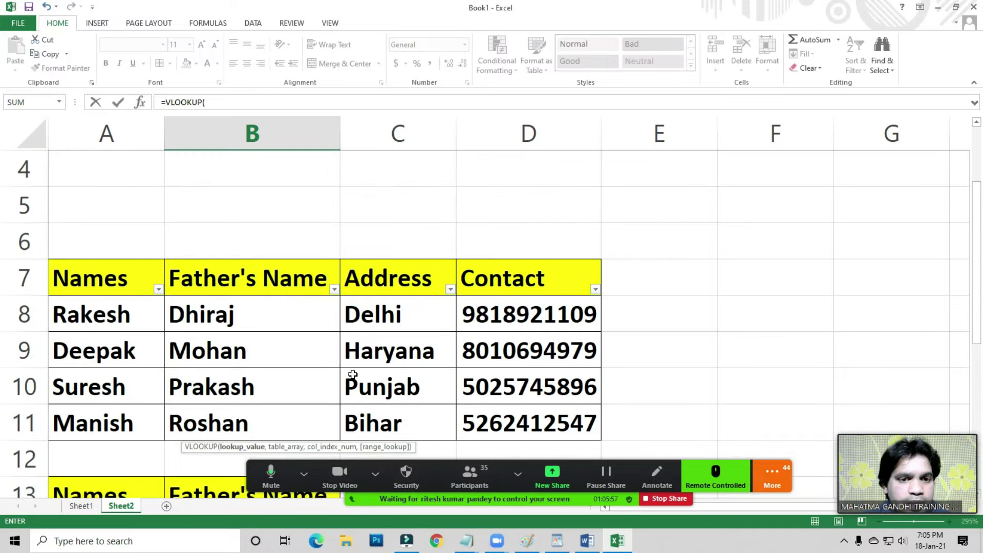
scroll(353, 374, "down", 1)
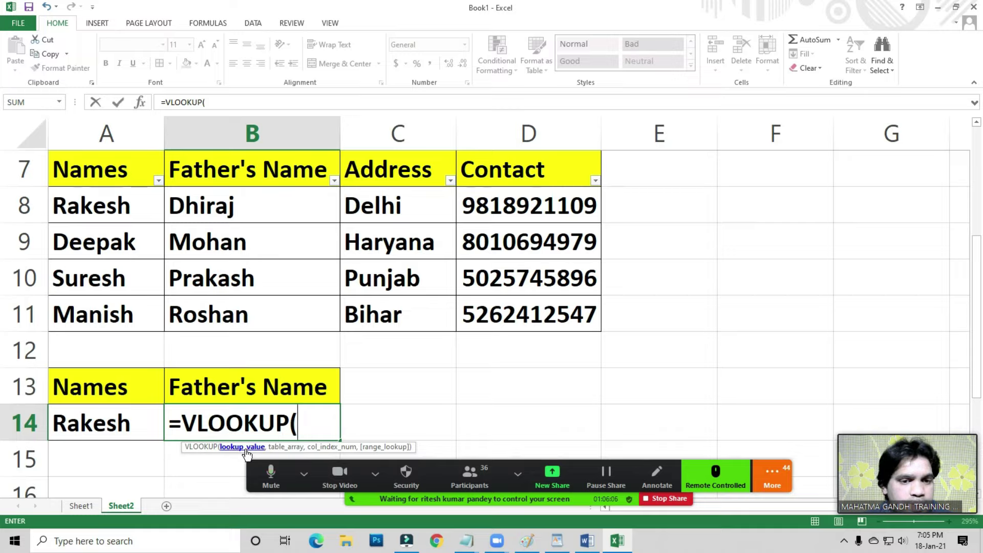
left_click(83, 423)
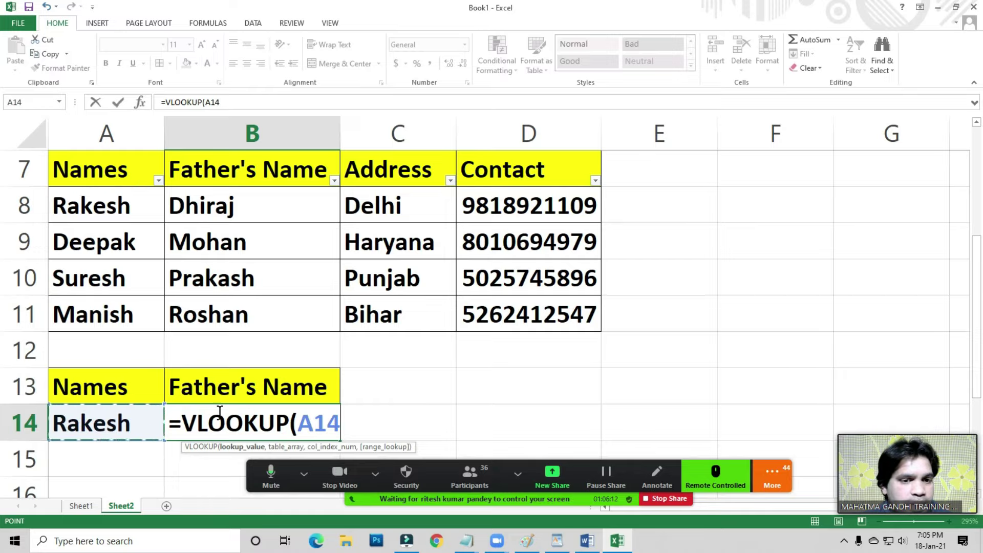
type(",")
- Finish the formula with table A8:D11, column 2 and FALSE, returning Dhiraj
left_click(304, 473)
left_click(281, 452)
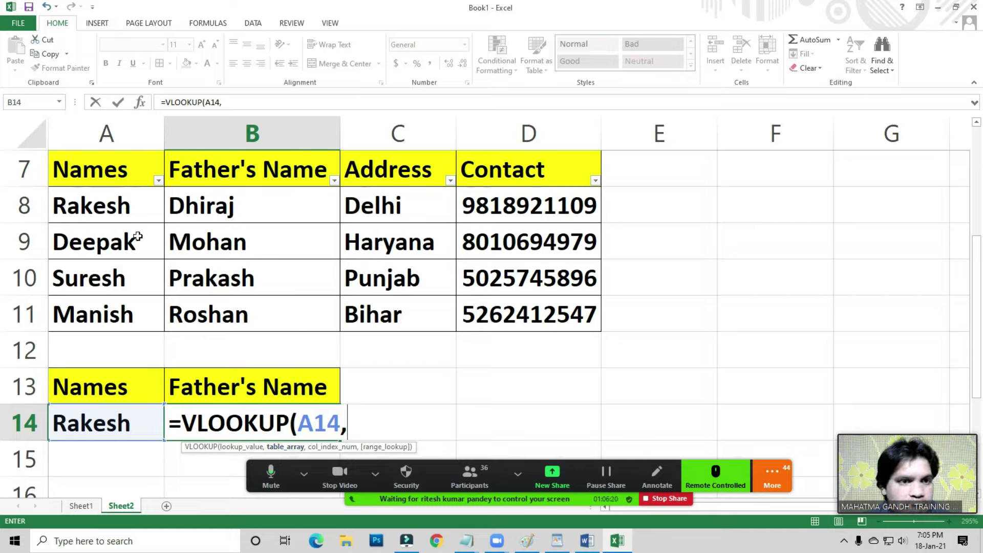
left_click_drag(143, 209, 492, 307)
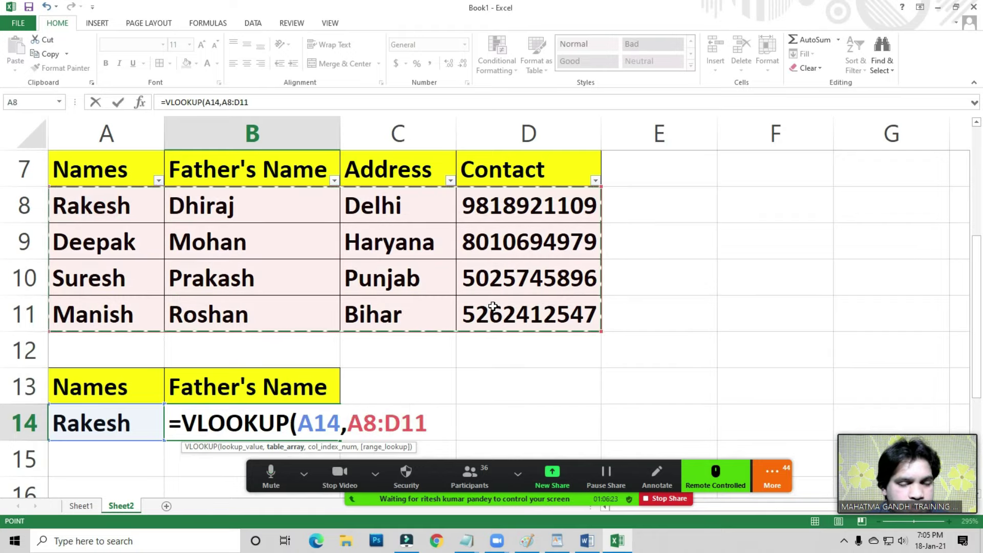
type(",")
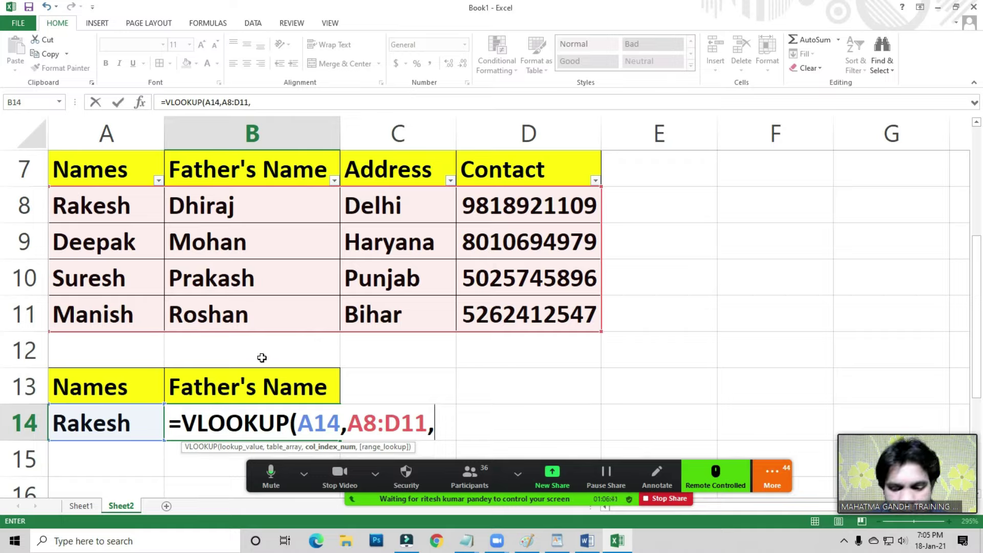
type("2,")
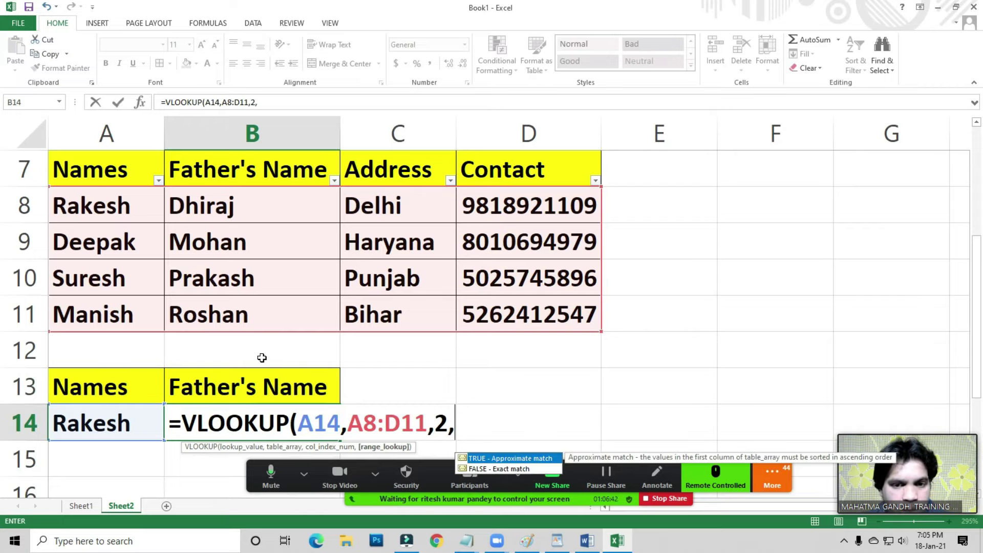
left_click_drag(545, 468, 788, 139)
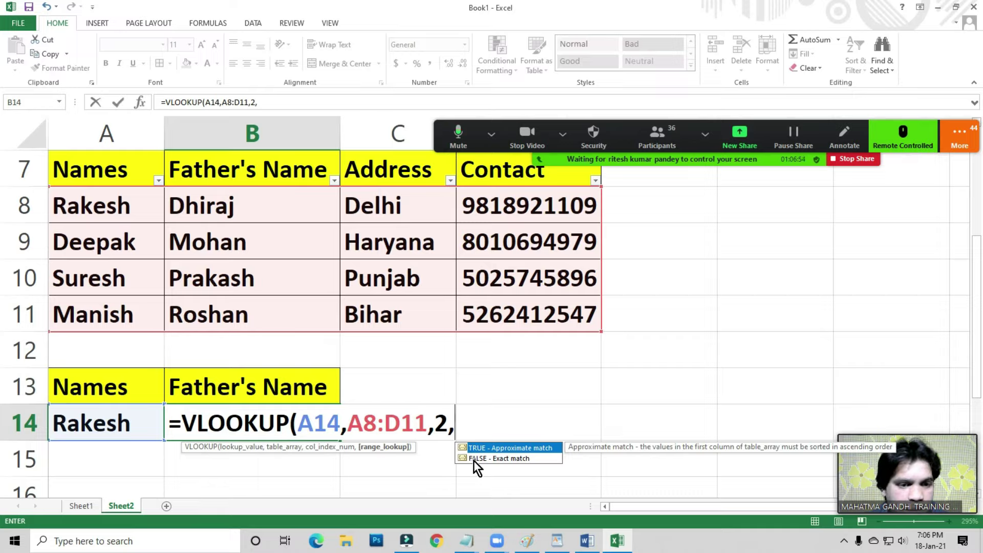
type("fal")
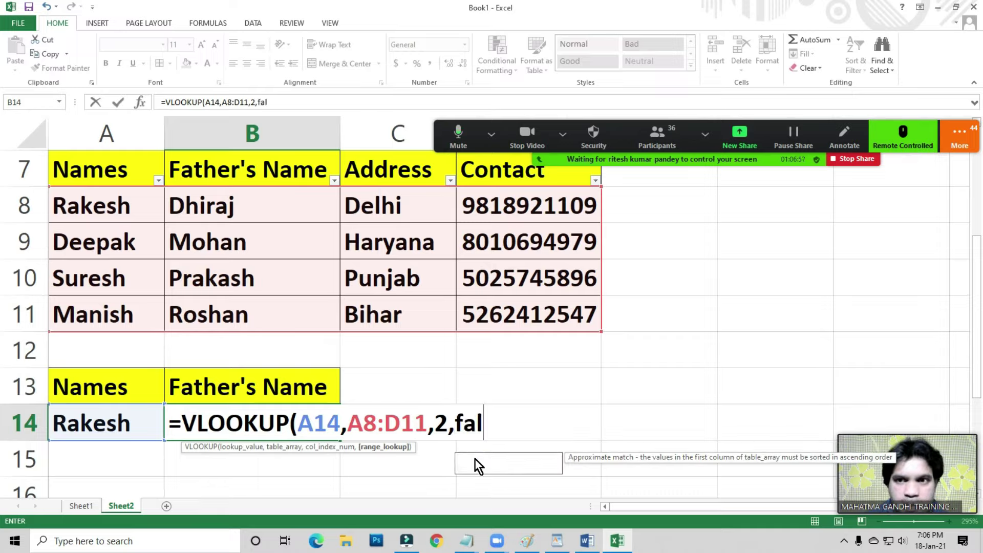
type("se)")
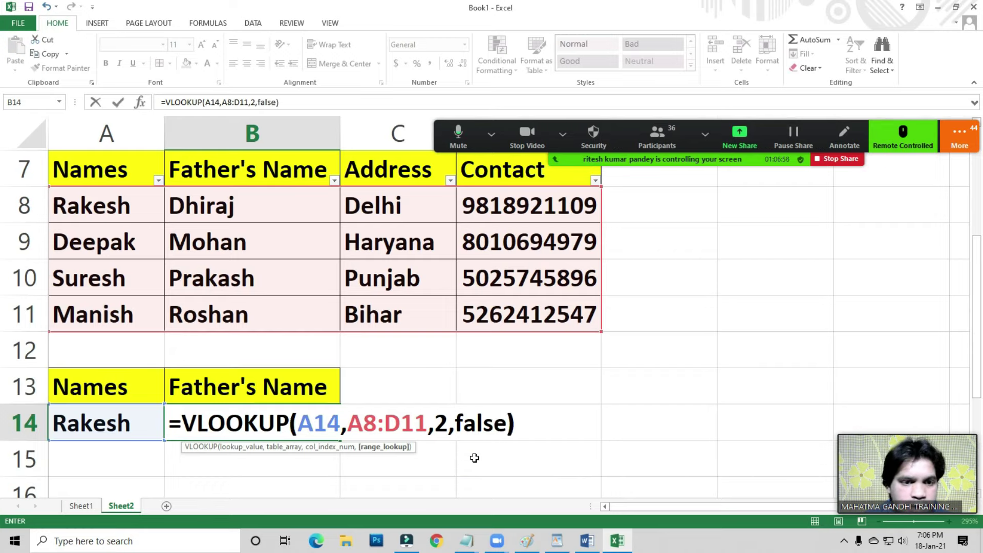
key("Return")
key("Up")
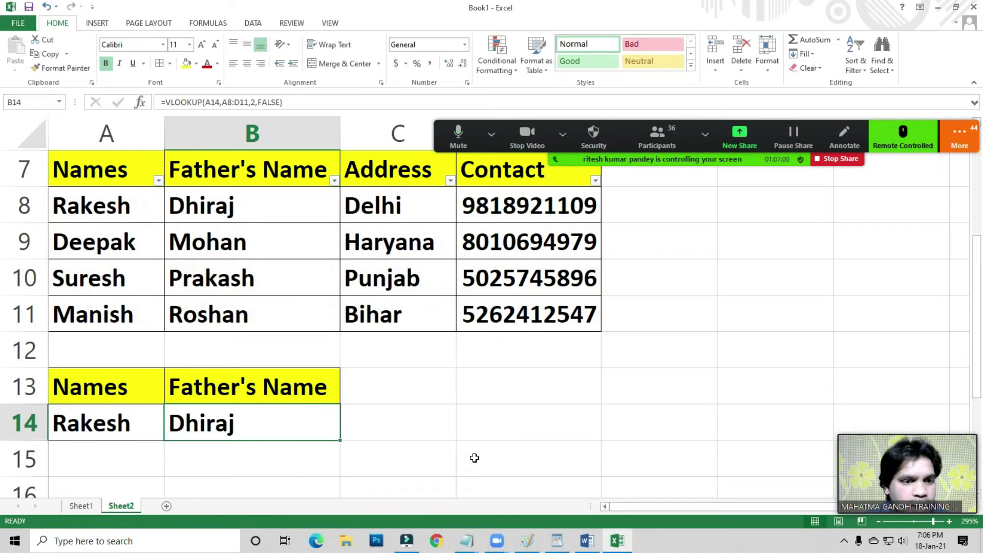
key("Left")
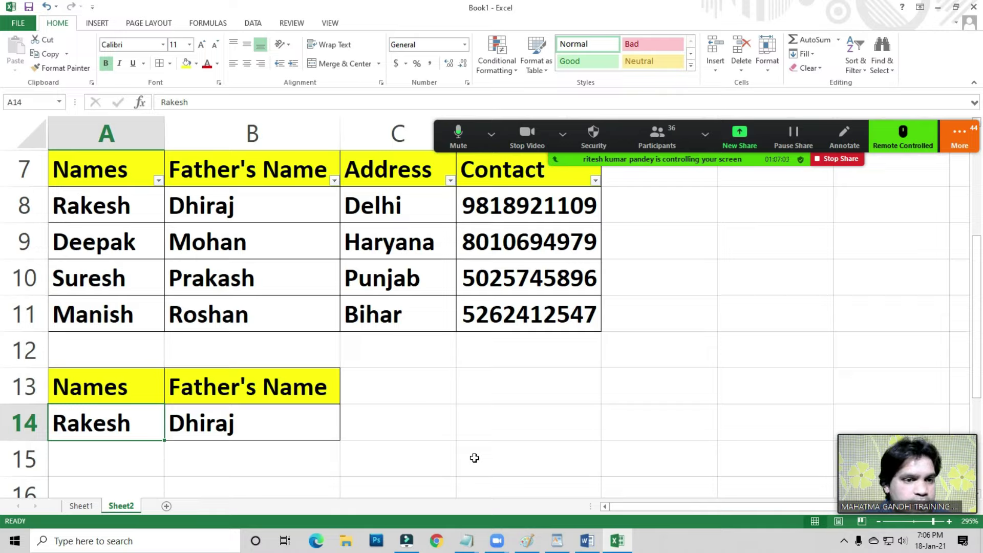
- Enter Deepak, then Suresh in A14, so the lookup returns Prakash
type("Deepak")
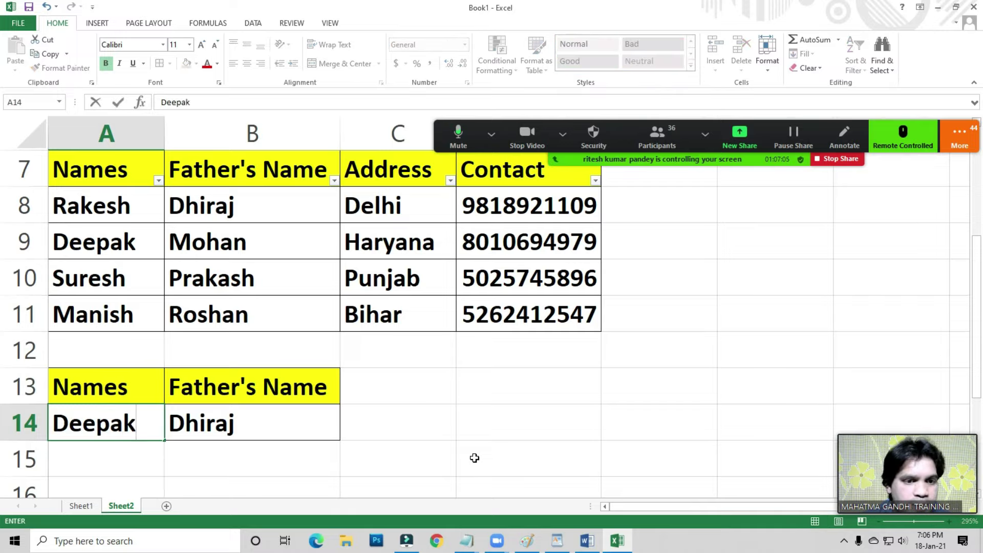
key("Return")
key("Up")
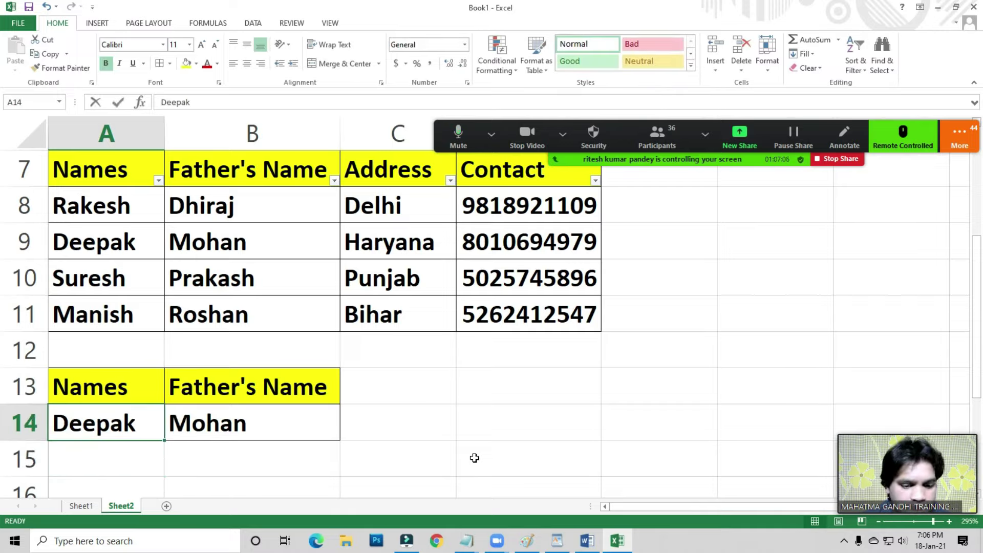
type("Suesh")
key("BackSpace")
key("BackSpace")
key("BackSpace")
type("resh")
key("Return")
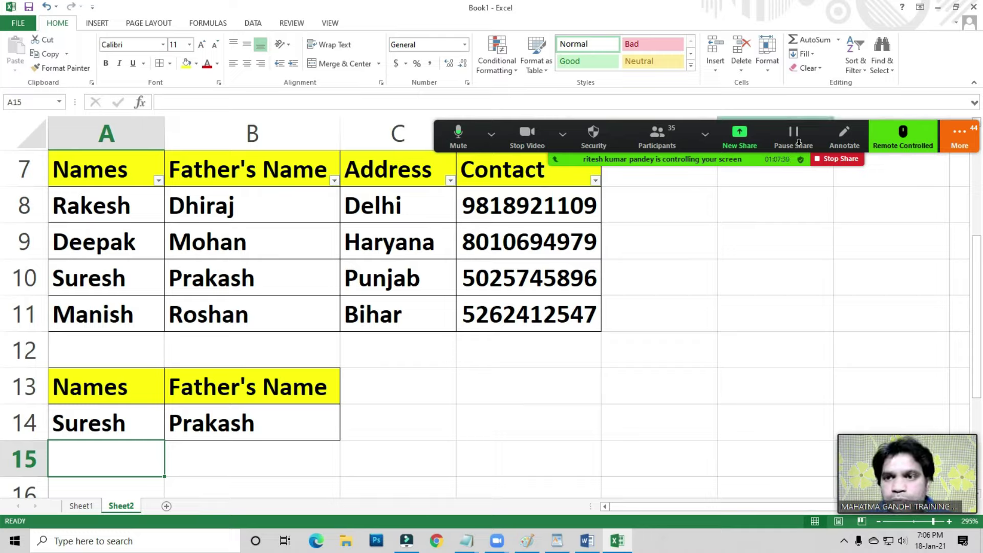
left_click(658, 135)
- Close Zoom's participants list and camera options menu to reveal the Excel sheet again
left_click_drag(458, 53, 411, 43)
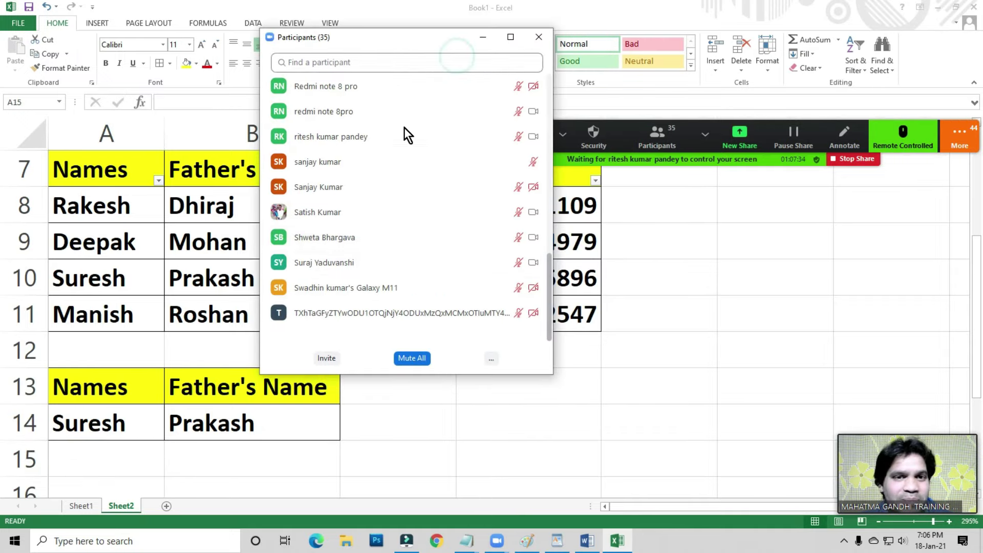
left_click(492, 357)
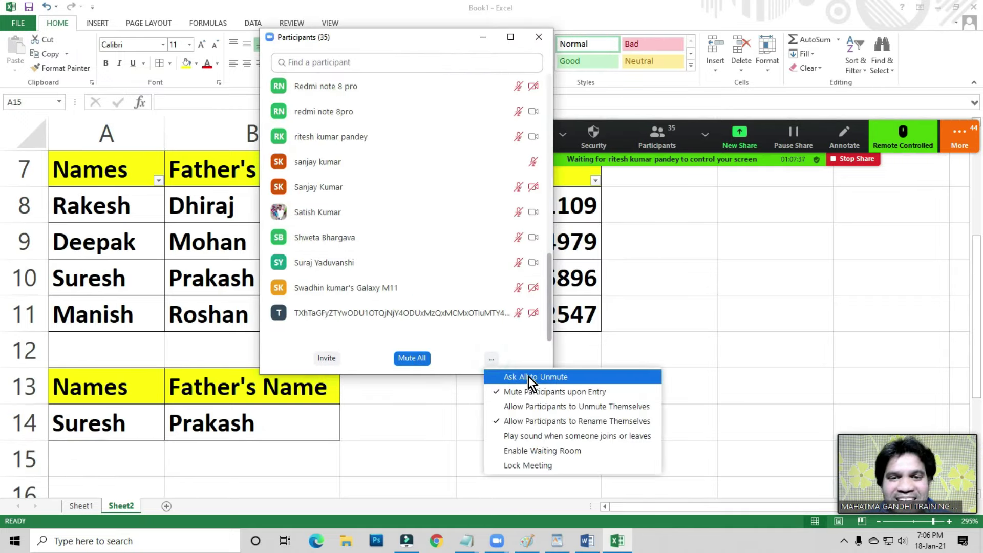
left_click(529, 376)
left_click(540, 42)
left_click(562, 135)
left_click(456, 256)
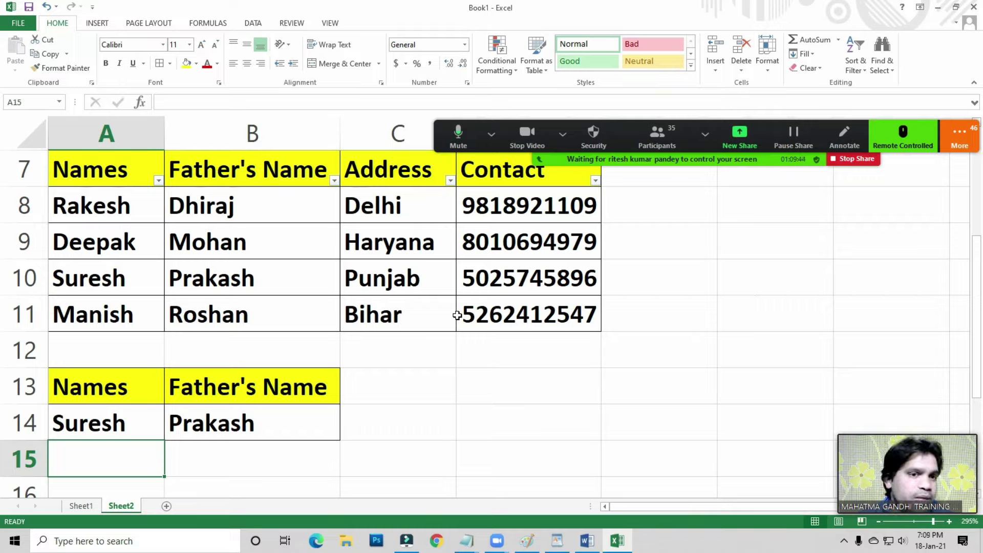
- Enter the 10-digit contact number into cell B21
left_click(307, 433)
scroll(321, 371, "down", 4)
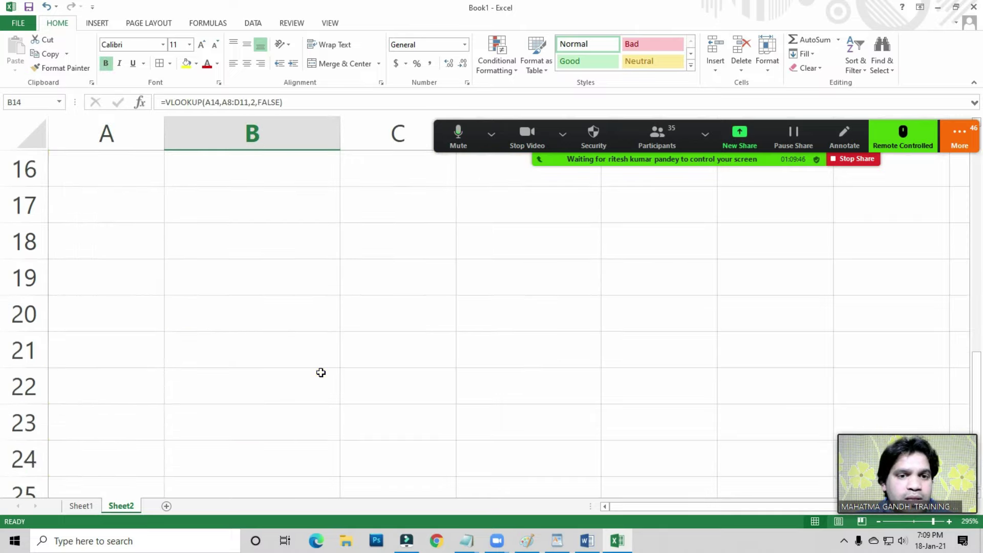
left_click(154, 245)
type("0")
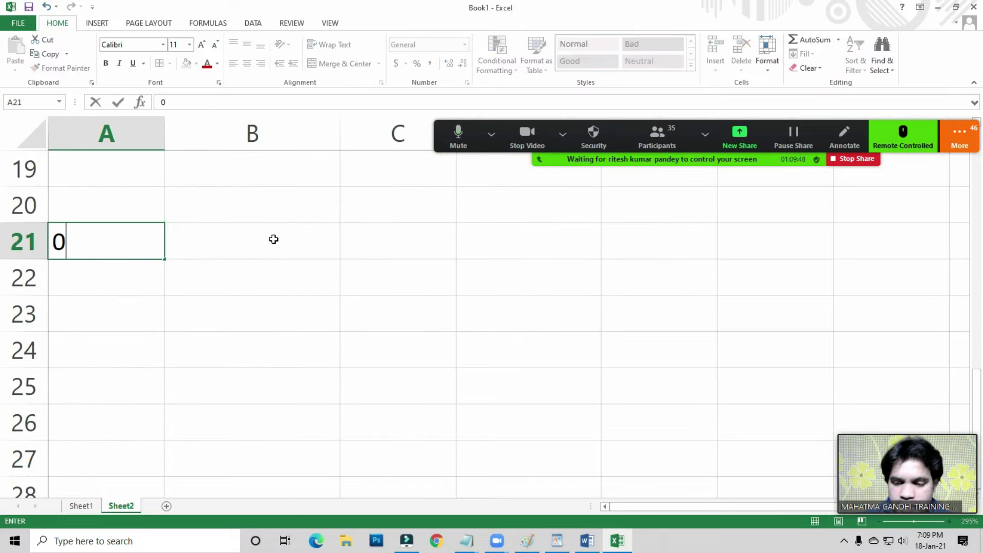
type("92")
key("Escape")
left_click(273, 239)
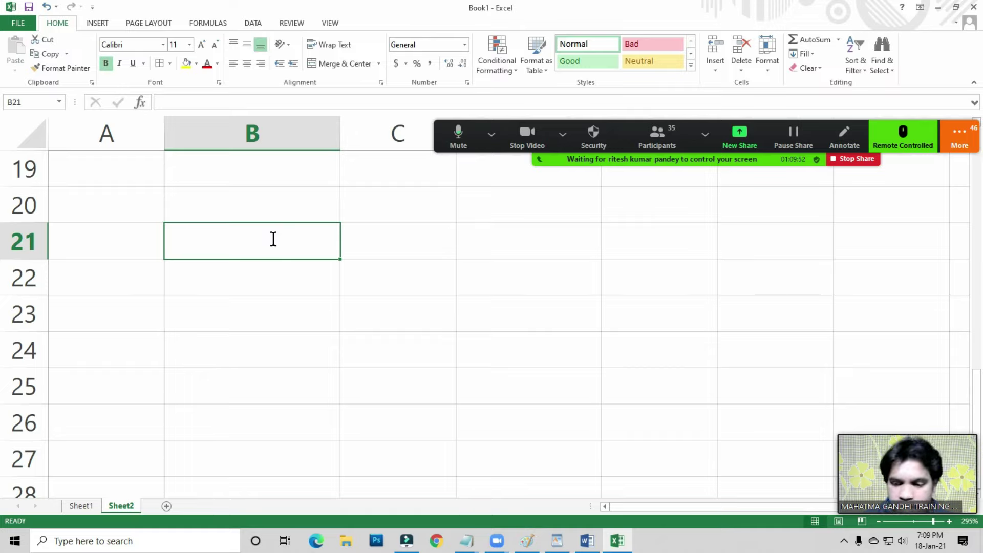
type("92")
key("BackSpace")
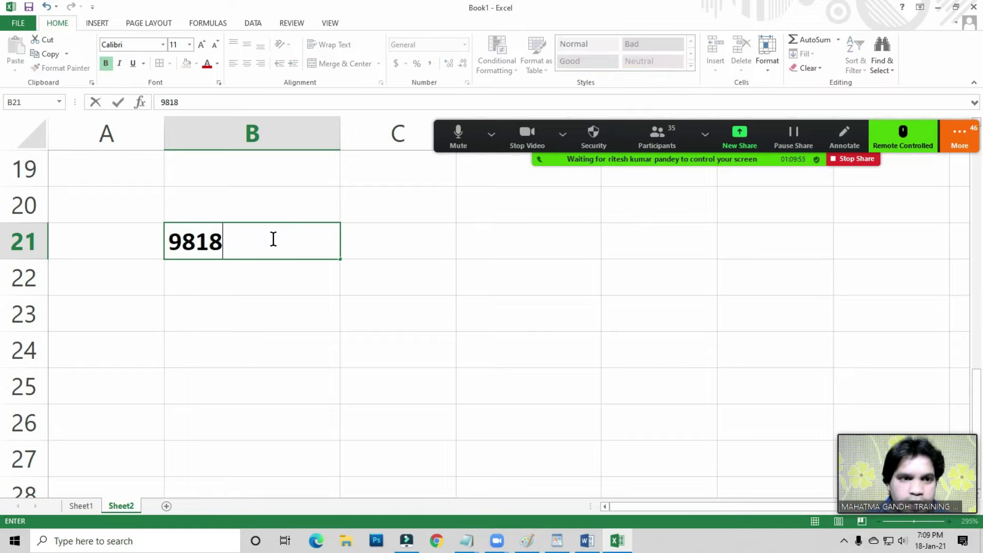
key("Return")
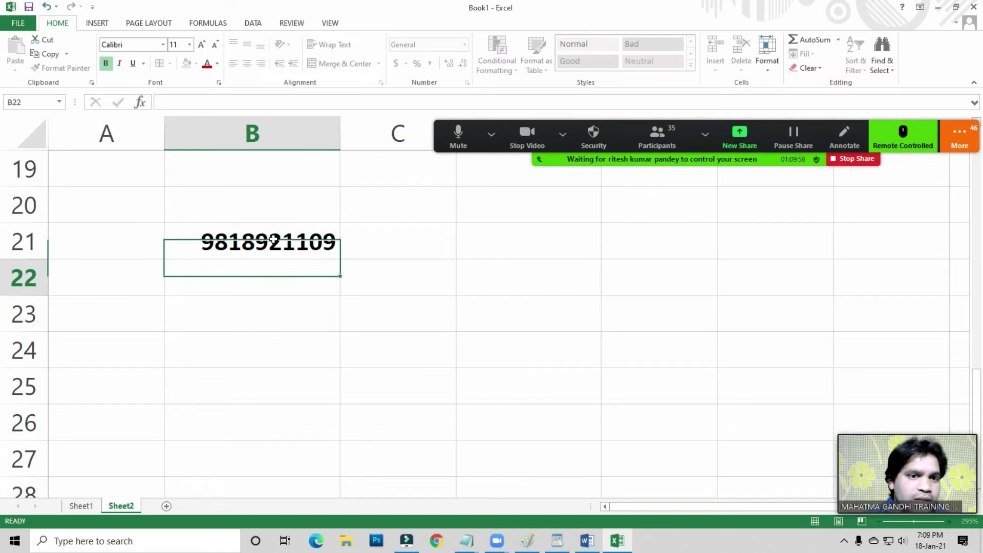
- Recheck the number in B21 and select B23 for a name entry
scroll(347, 301, "up", 4)
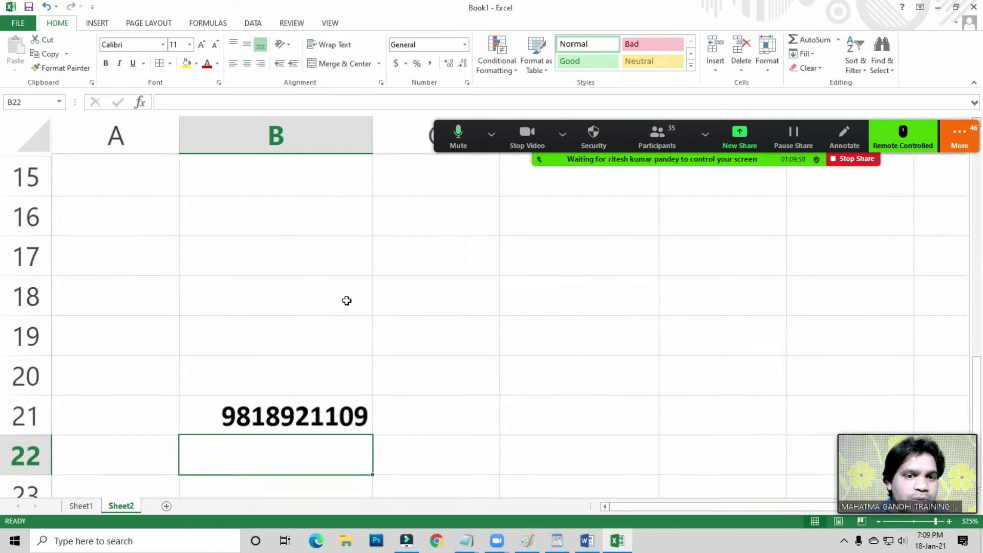
scroll(350, 300, "down", 1)
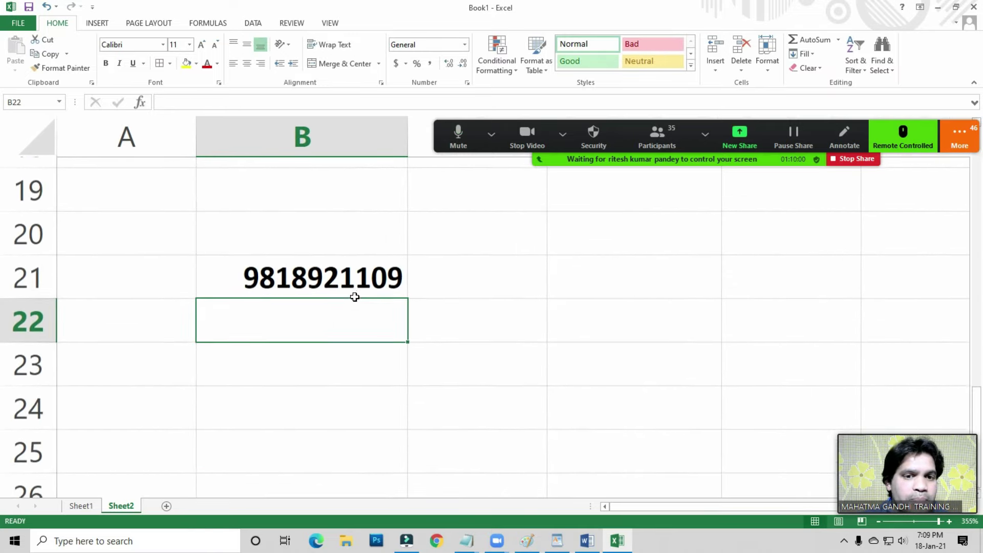
left_click(295, 258)
left_click(251, 353)
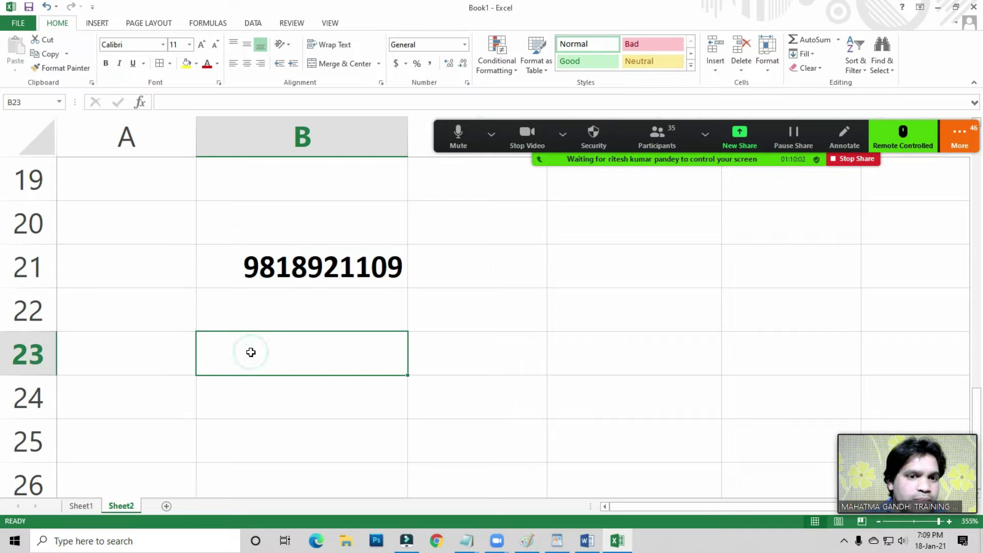
left_click(256, 262)
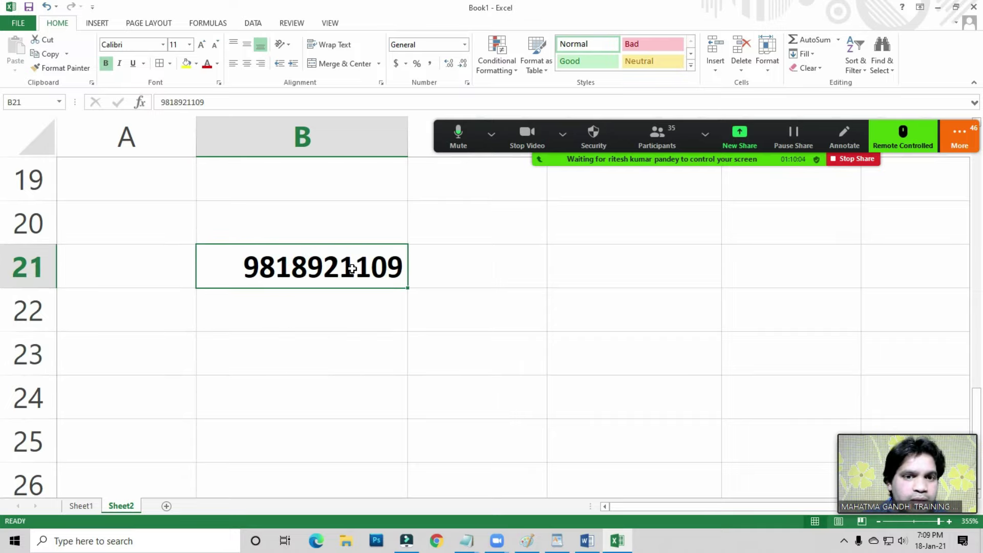
scroll(352, 269, "up", 1)
scroll(352, 268, "down", 2)
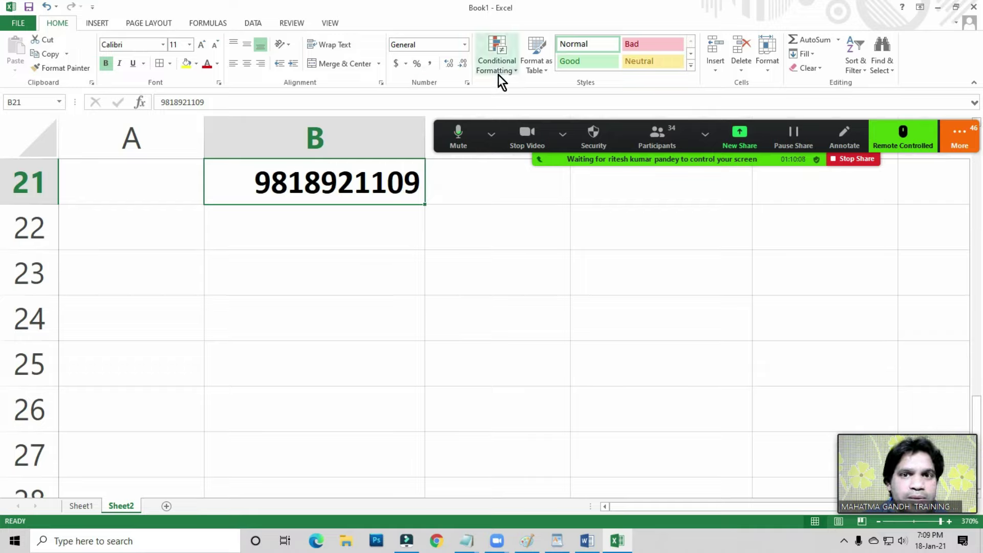
left_click(159, 290)
left_click(233, 322)
left_click(244, 260)
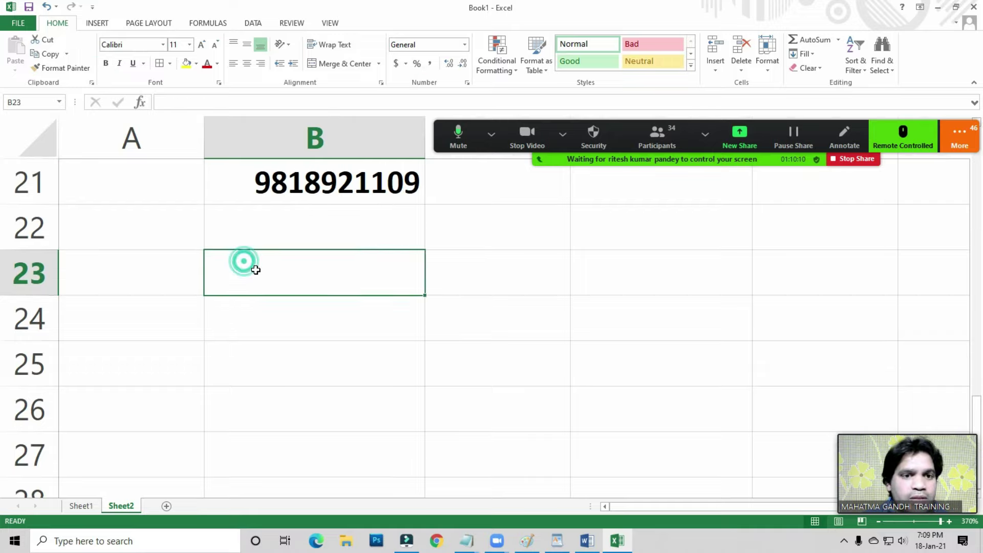
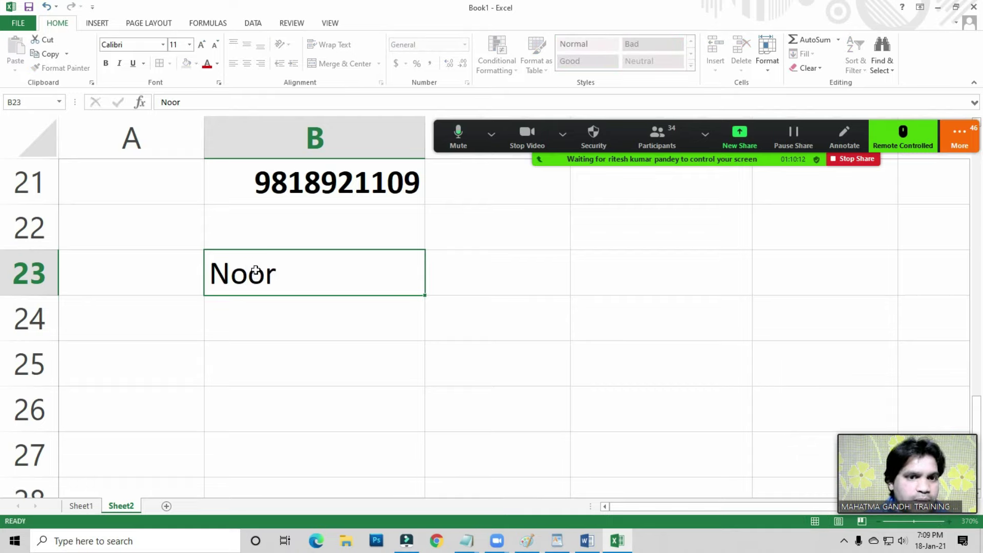
- Enter a first name in B23, extend it with a surname, then delete it
key("Return")
left_click(255, 272)
key("F2")
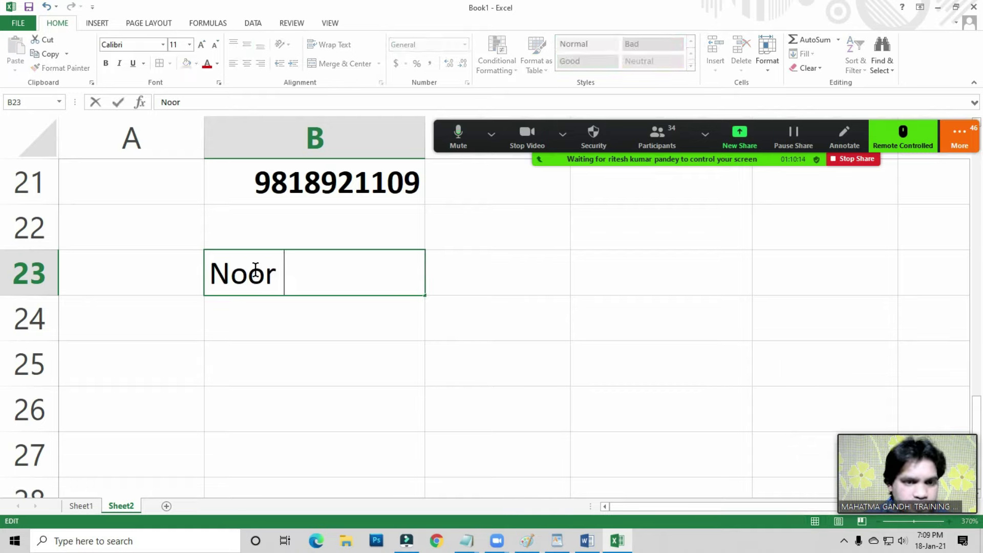
key("Return")
left_click(255, 271)
key("Delete")
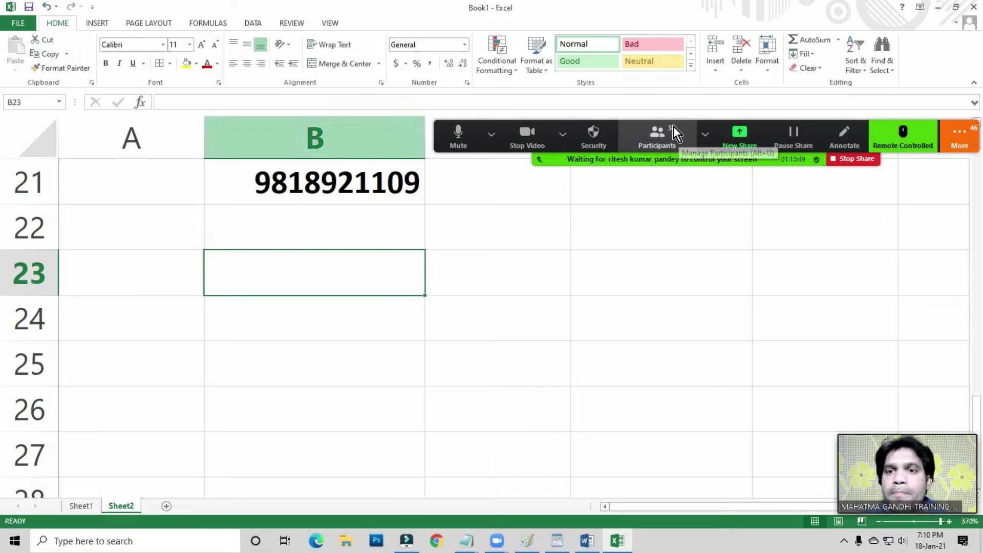
left_click(953, 134)
key("Escape")
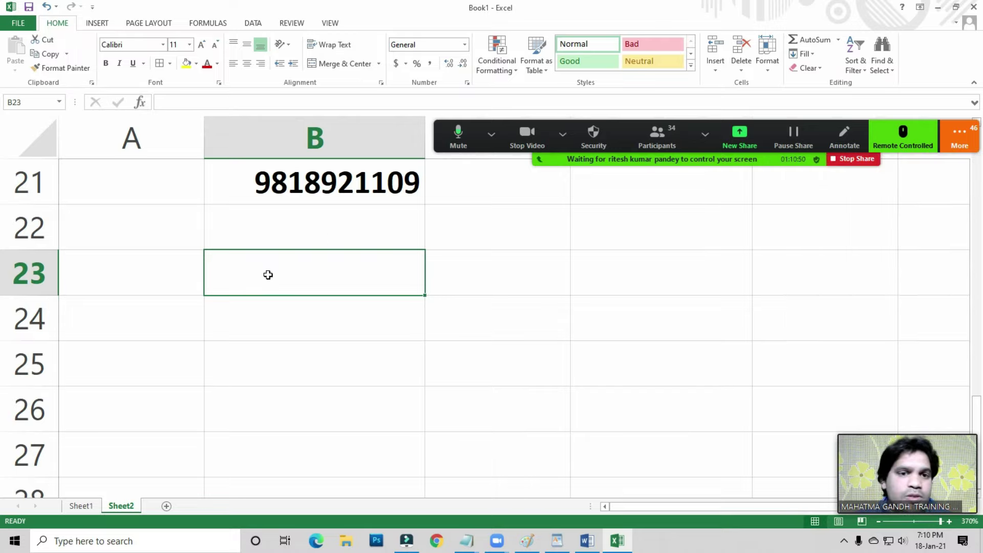
left_click(289, 195)
left_click(282, 287)
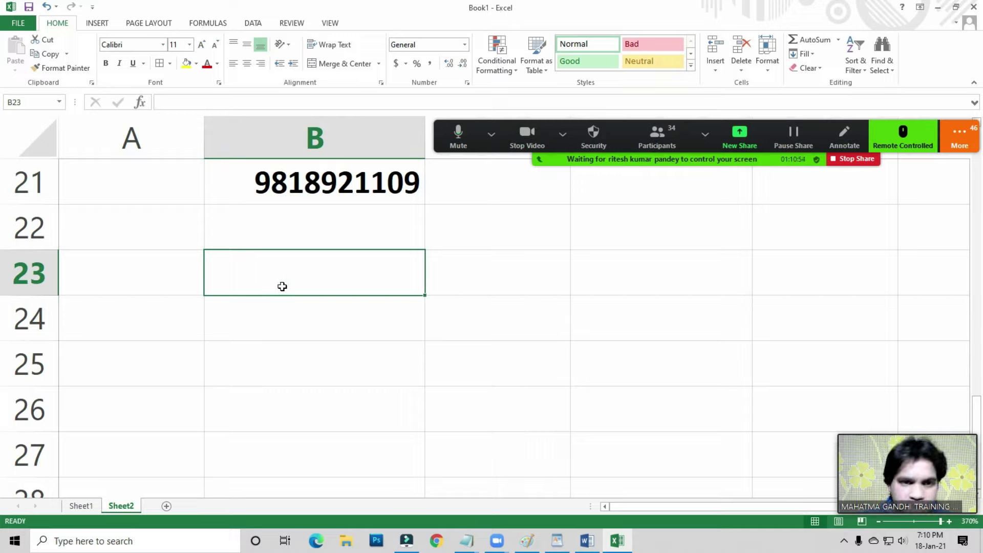
key("Up")
key("Up")
key("Down")
key("Down")
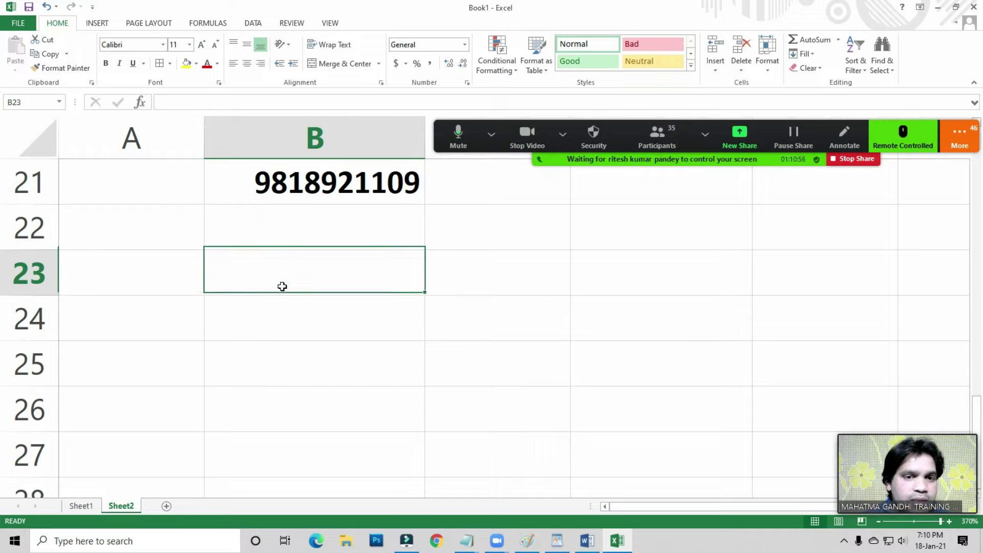
type("Phone")
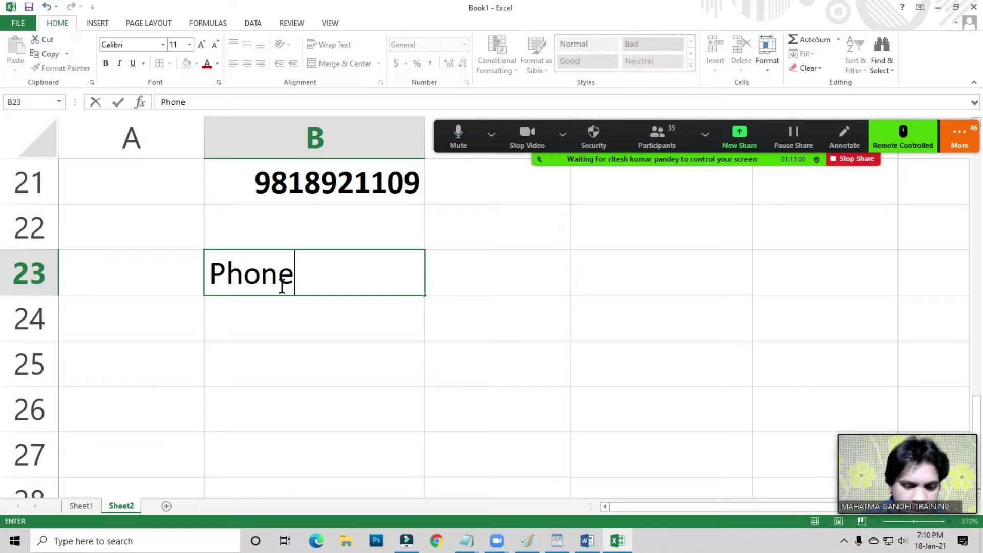
key("Escape")
key("Up")
key("Up")
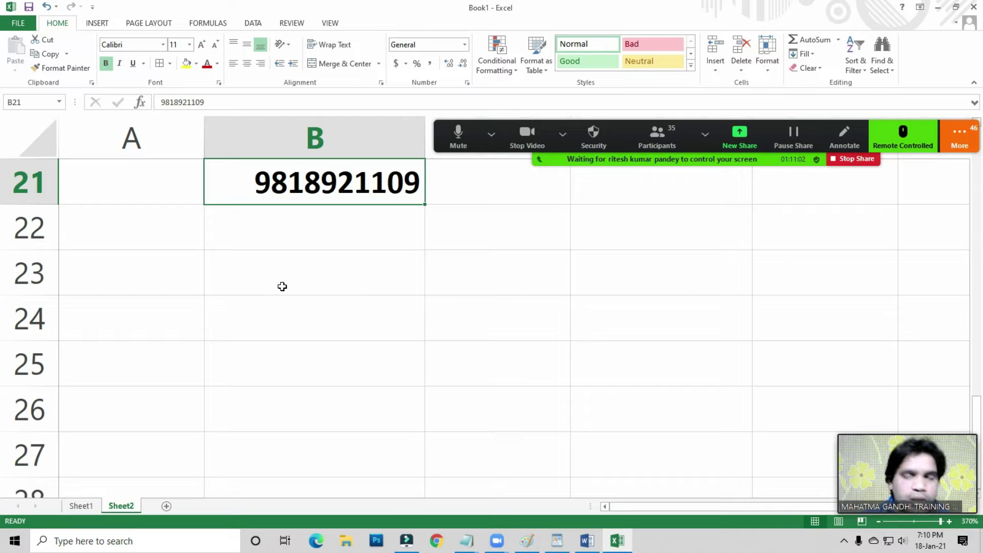
left_click(435, 261)
left_click(374, 269)
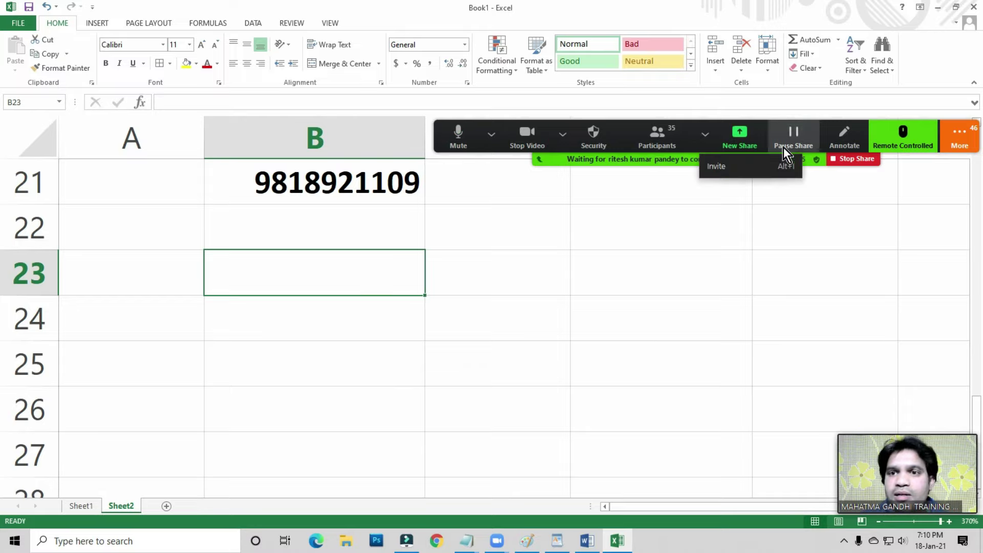
- Move the Zoom video window to the top centre and switch it to gallery view
left_click(656, 136)
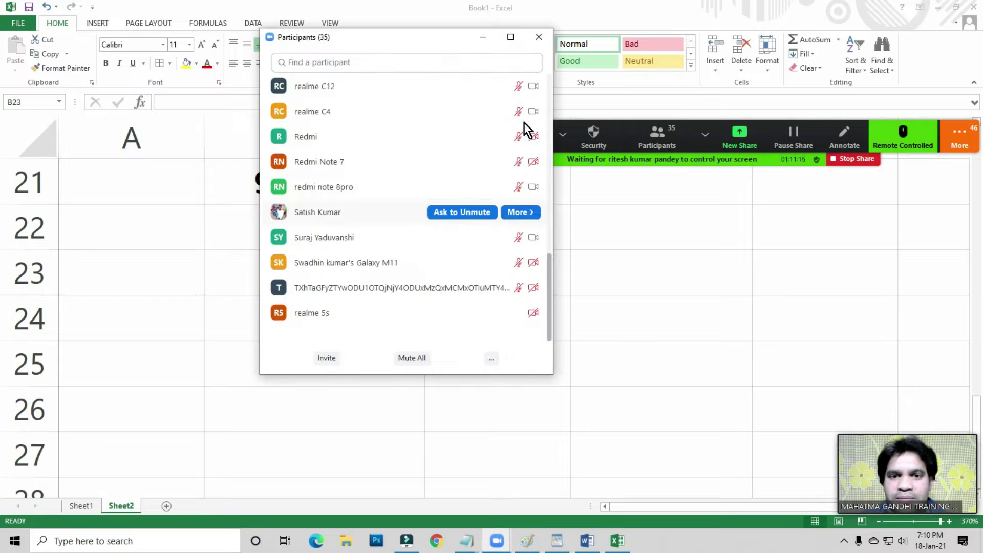
left_click(539, 36)
left_click(949, 144)
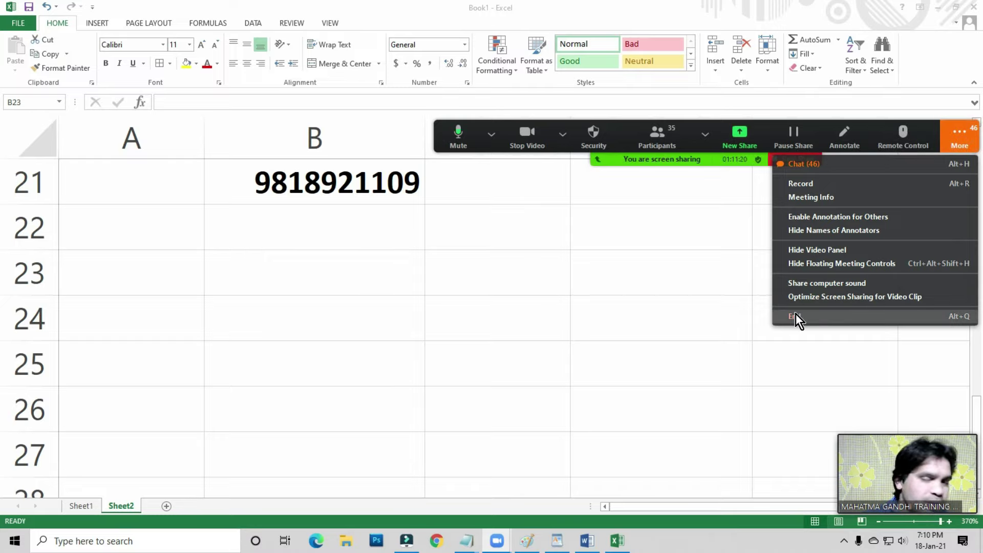
key("Escape")
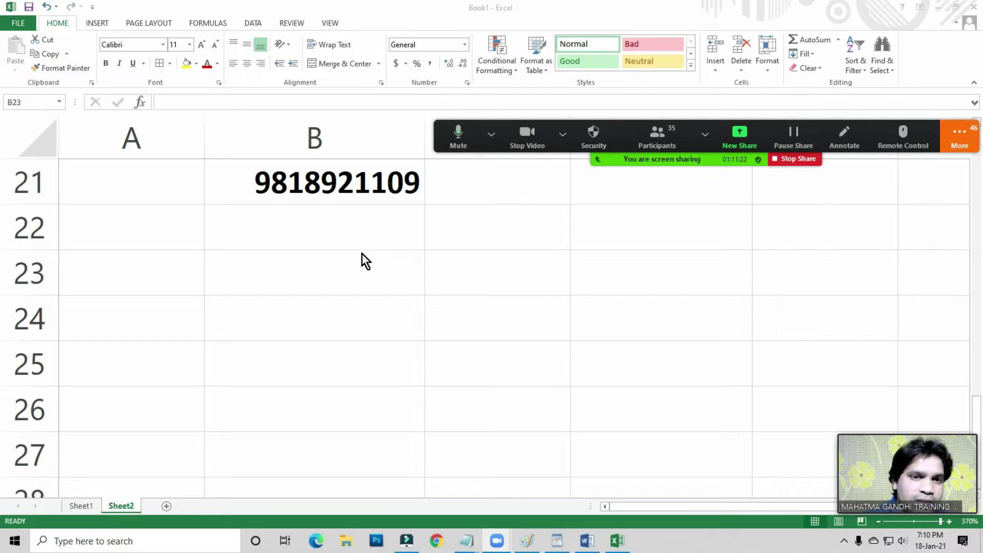
mouse_move(901, 473)
left_click_drag(911, 428, 536, 81)
left_click(524, 81)
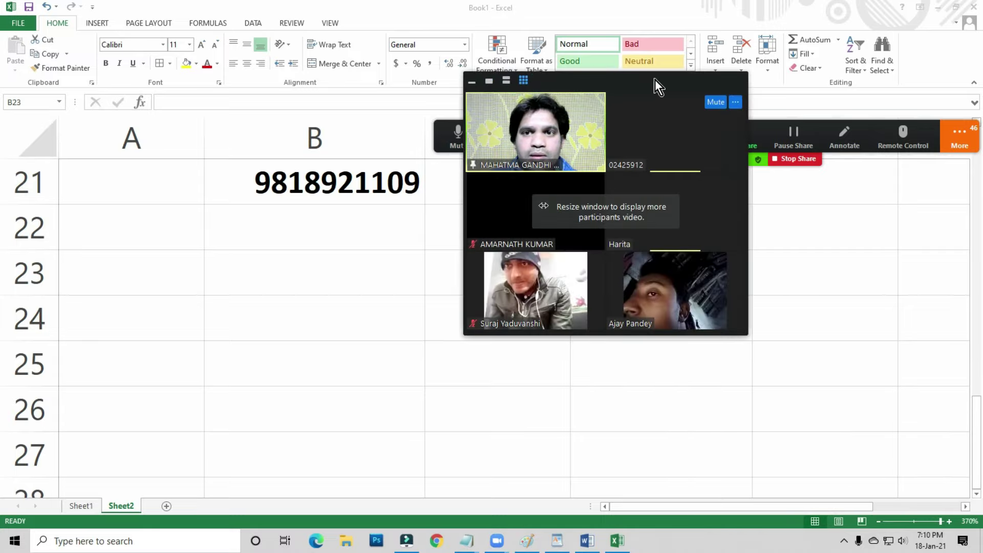
left_click_drag(656, 78, 751, 106)
mouse_move(662, 300)
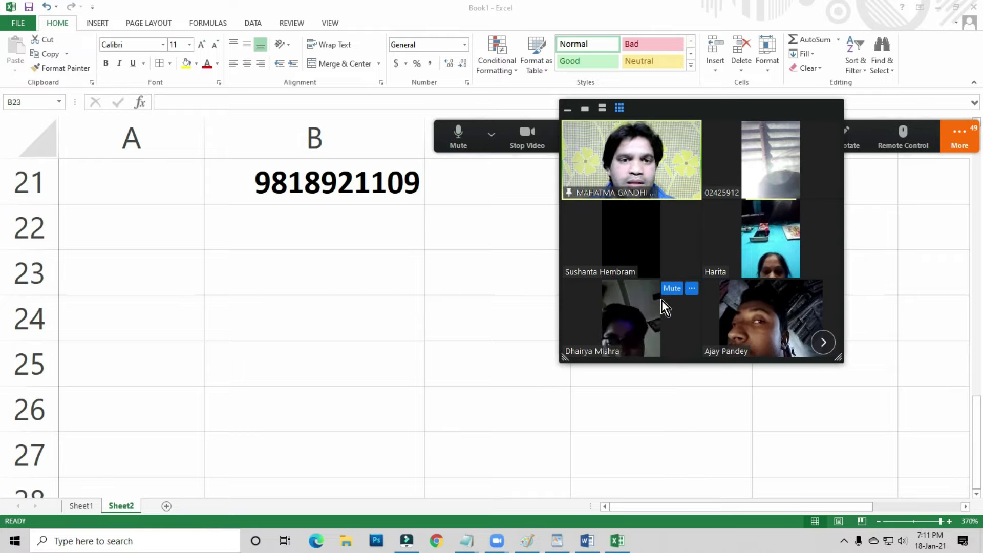
left_click(314, 191)
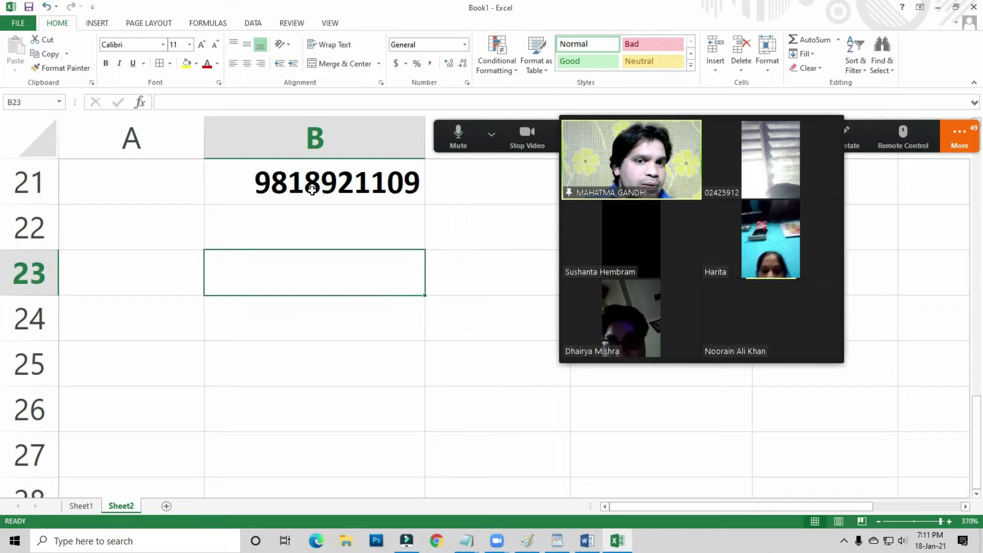
left_click(270, 277)
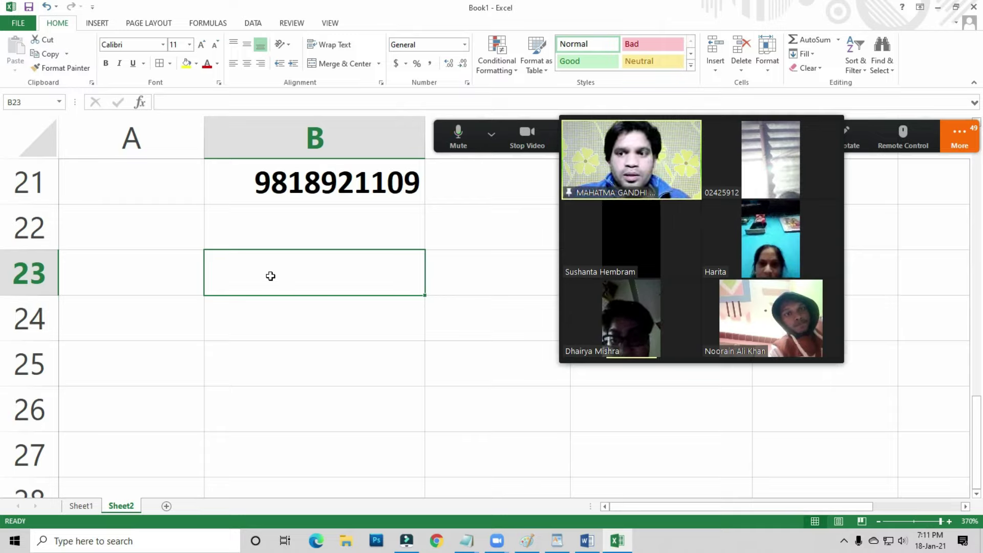
key("Up")
key("Up")
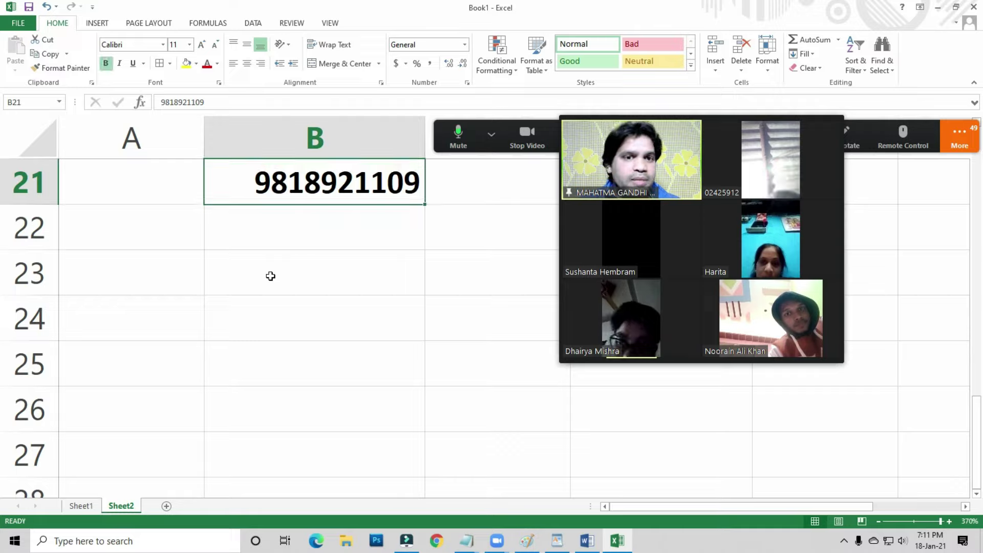
key("Down")
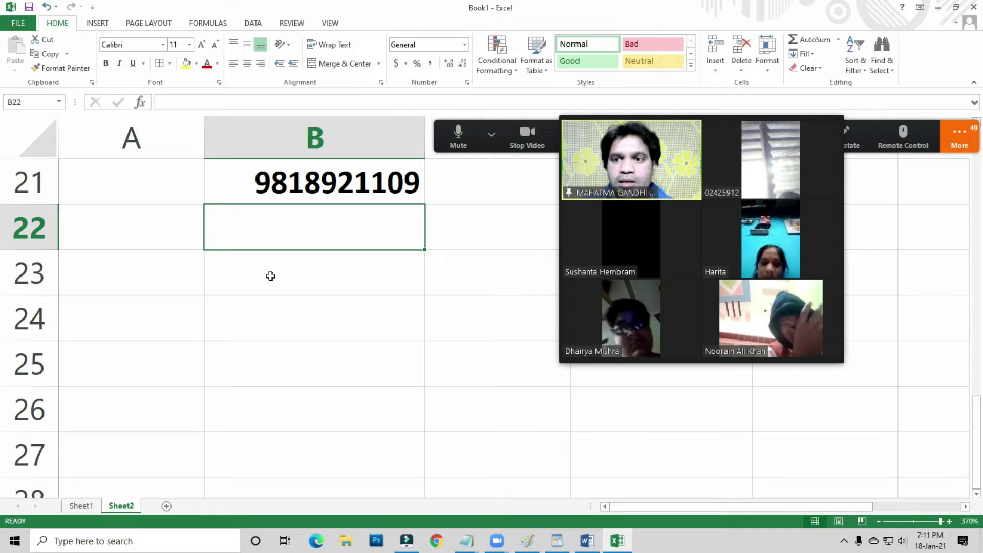
left_click(320, 272)
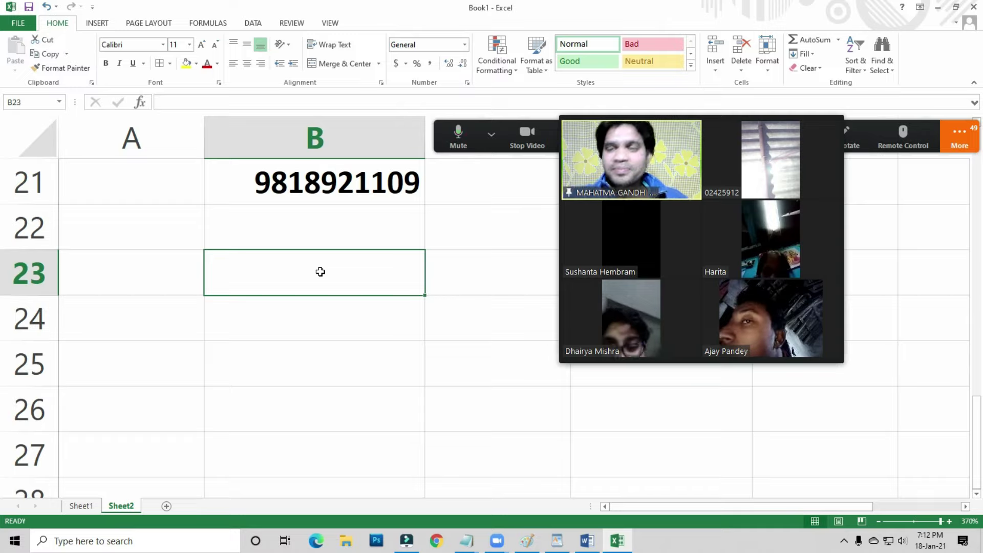
left_click(359, 277)
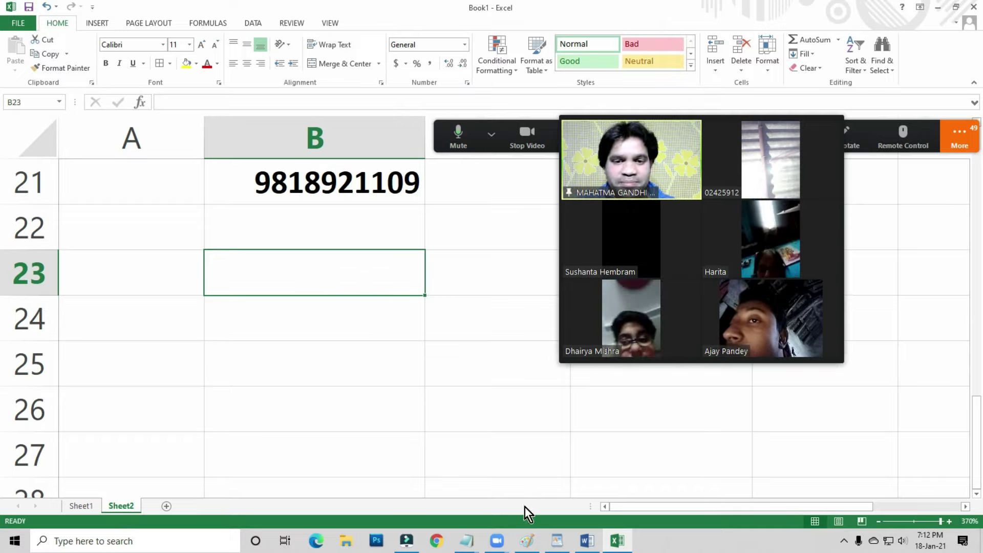
left_click(960, 139)
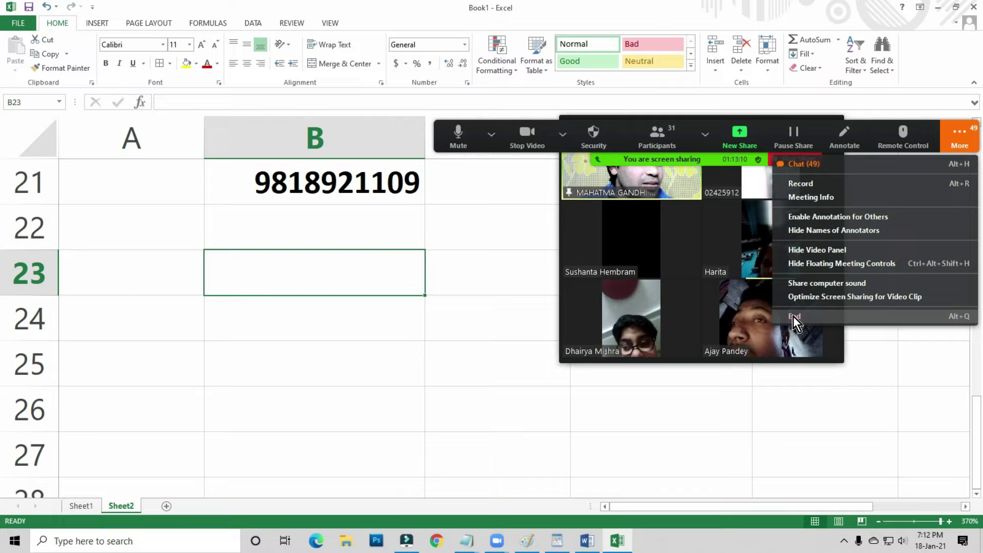
- Drag the Zoom video panel up and to the left over the shared sheet
left_click(705, 415)
mouse_move(601, 287)
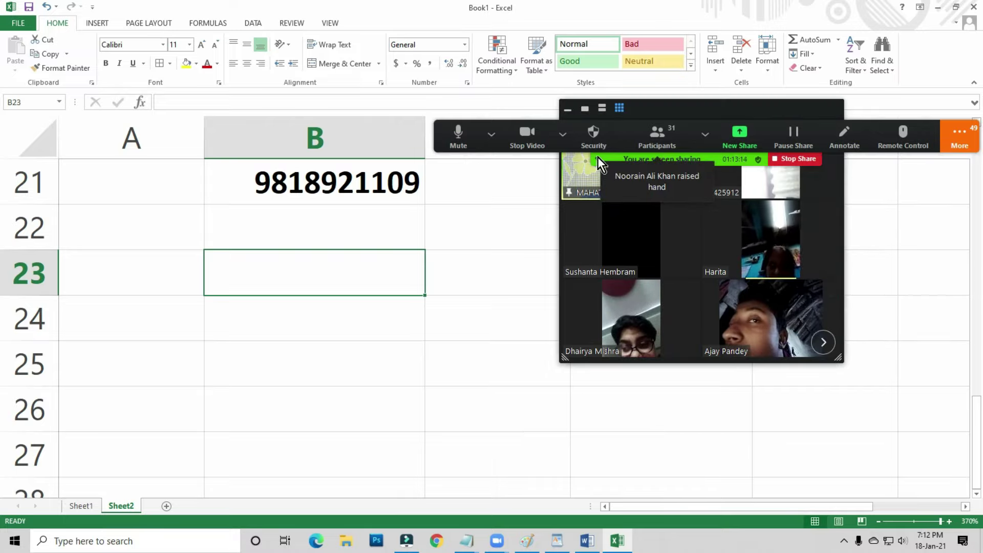
left_click_drag(677, 108, 564, 123)
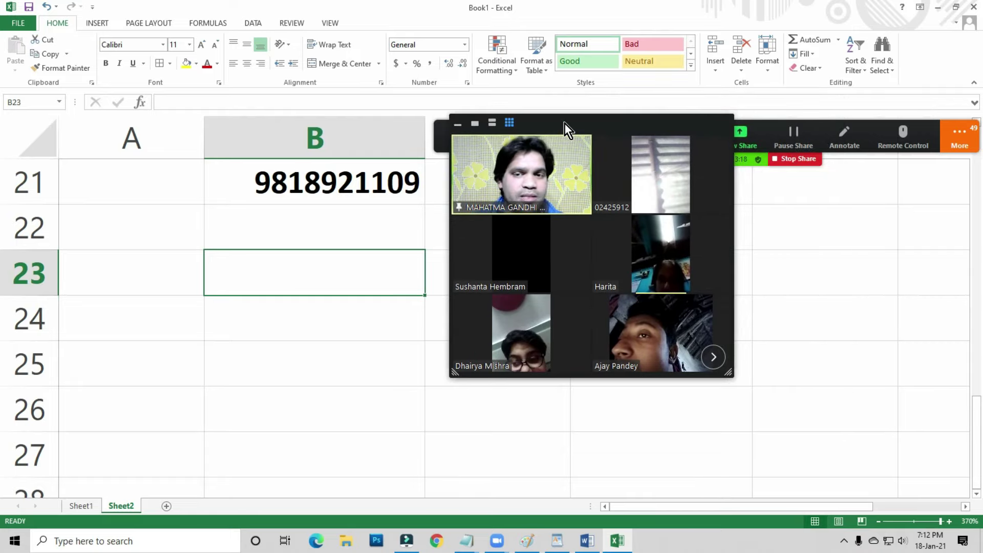
left_click_drag(563, 116, 566, 101)
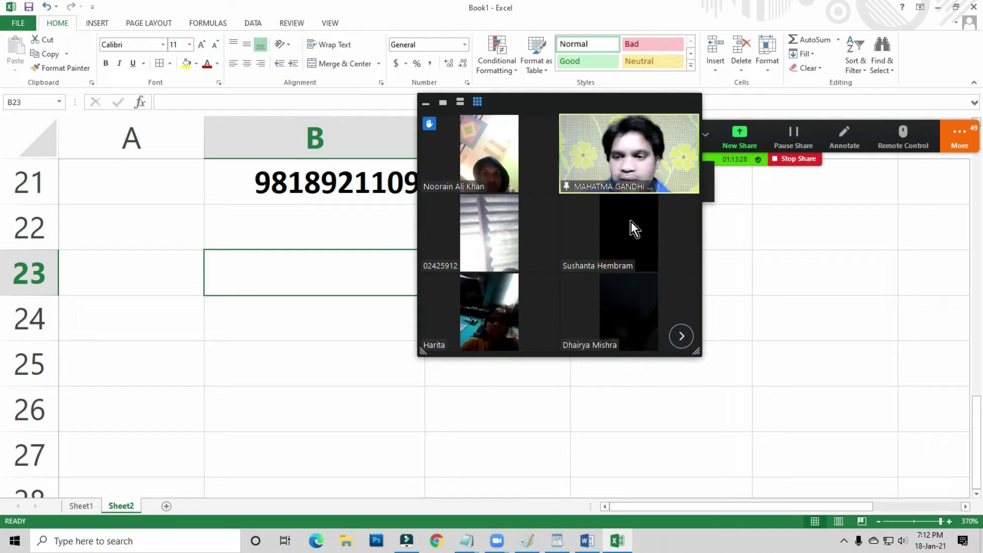
- Raise the Windows speaker volume to 20
left_click(902, 535)
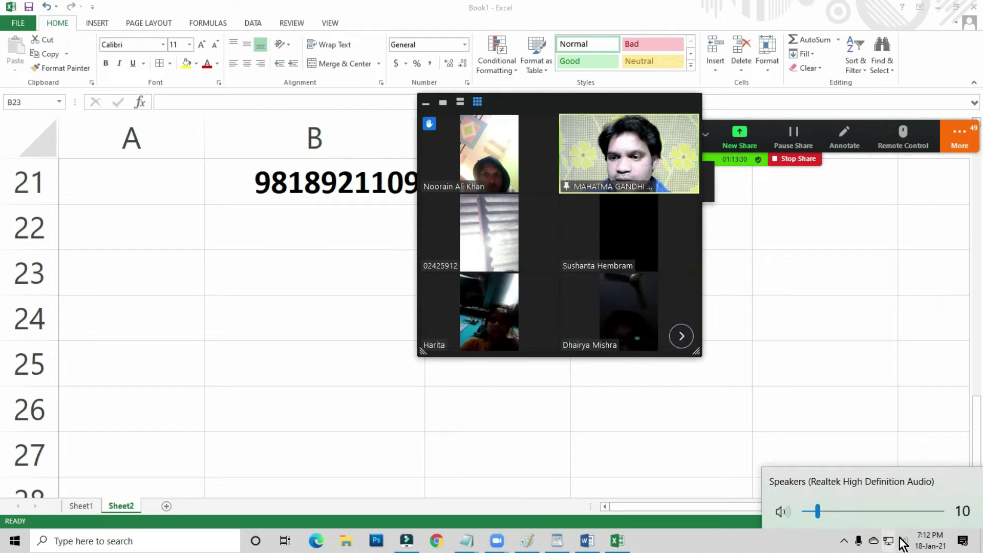
left_click_drag(819, 520, 828, 512)
left_click(676, 548)
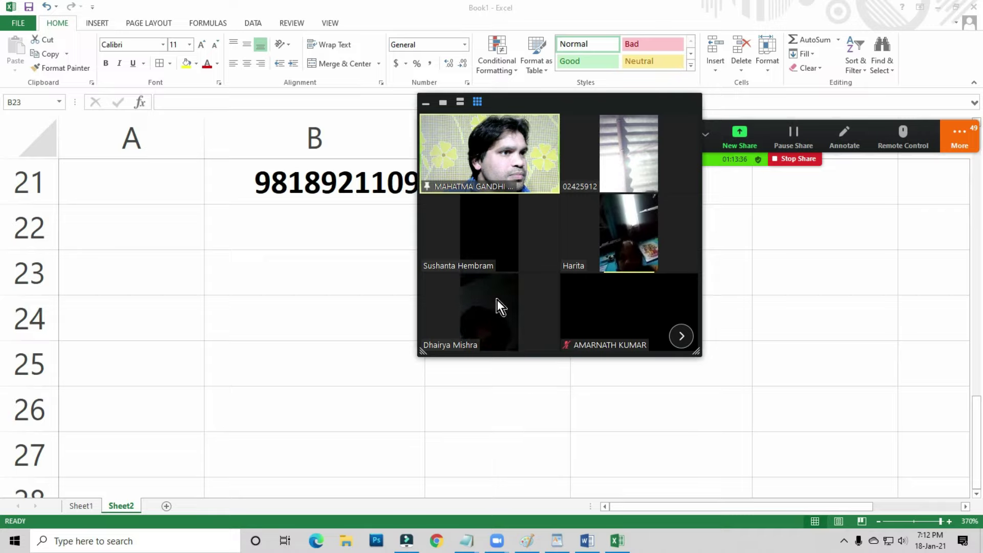
- Fine-tune the video window's position and check the camera and microphone menus
left_click_drag(574, 103, 536, 134)
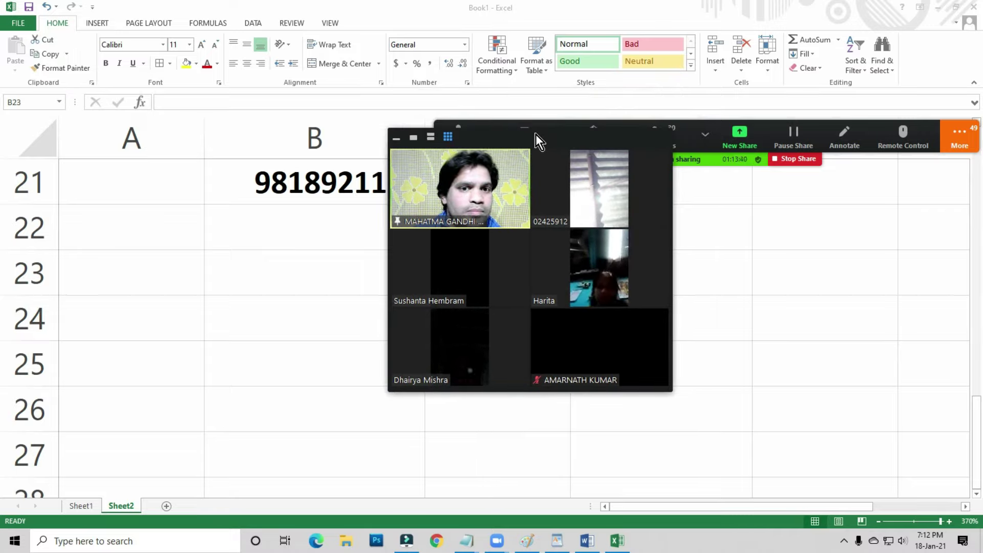
left_click_drag(530, 138, 538, 133)
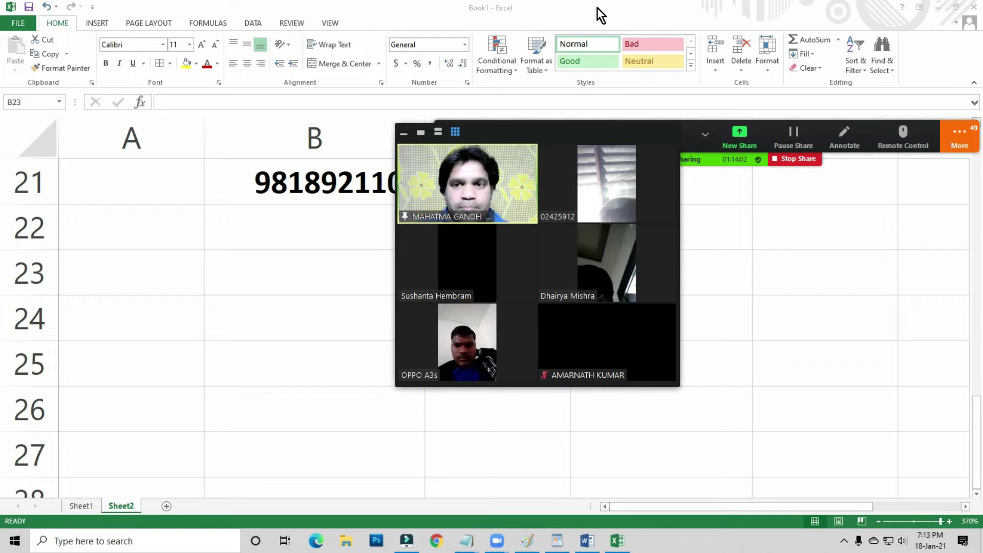
left_click(562, 135)
left_click(495, 153)
left_click(492, 134)
left_click(478, 142)
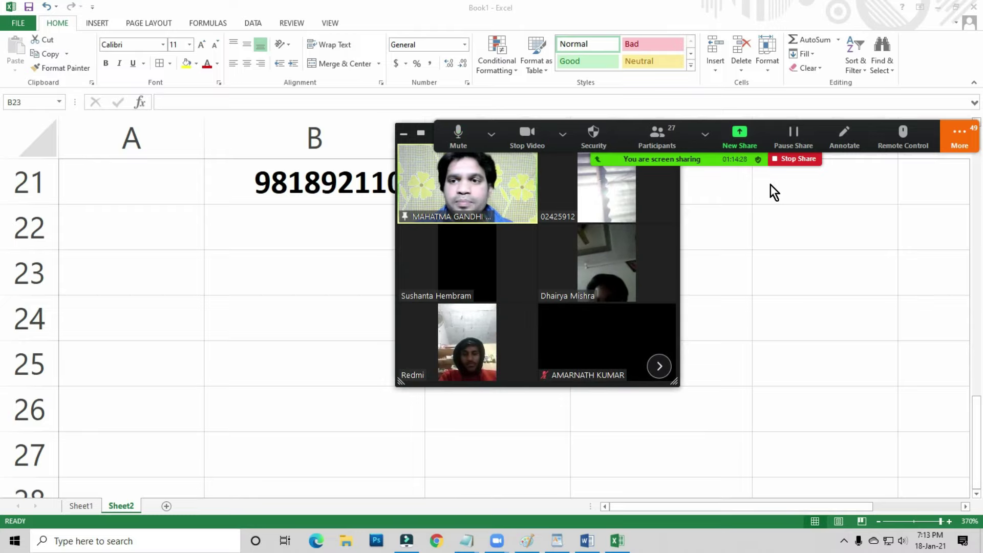
left_click(704, 136)
left_click(792, 163)
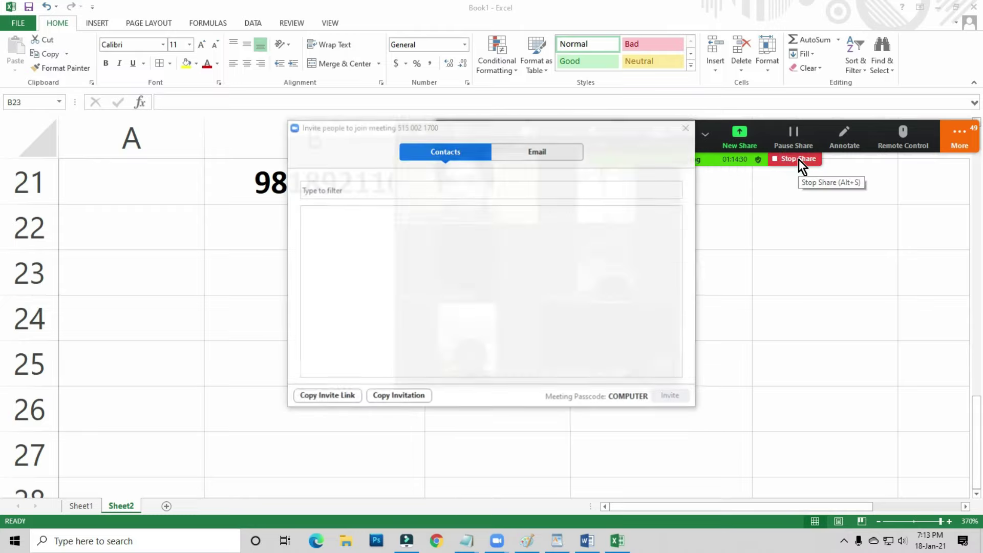
left_click(687, 128)
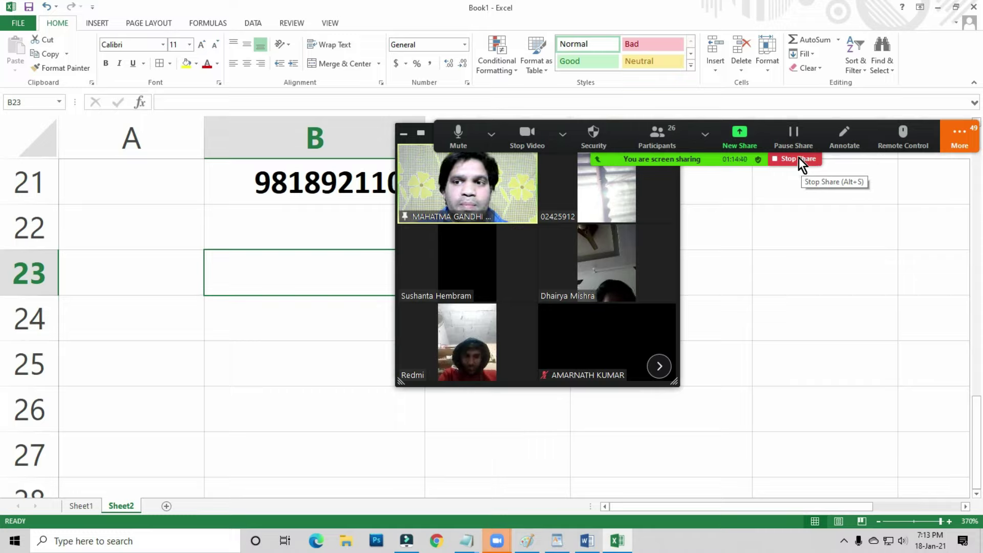
left_click(958, 137)
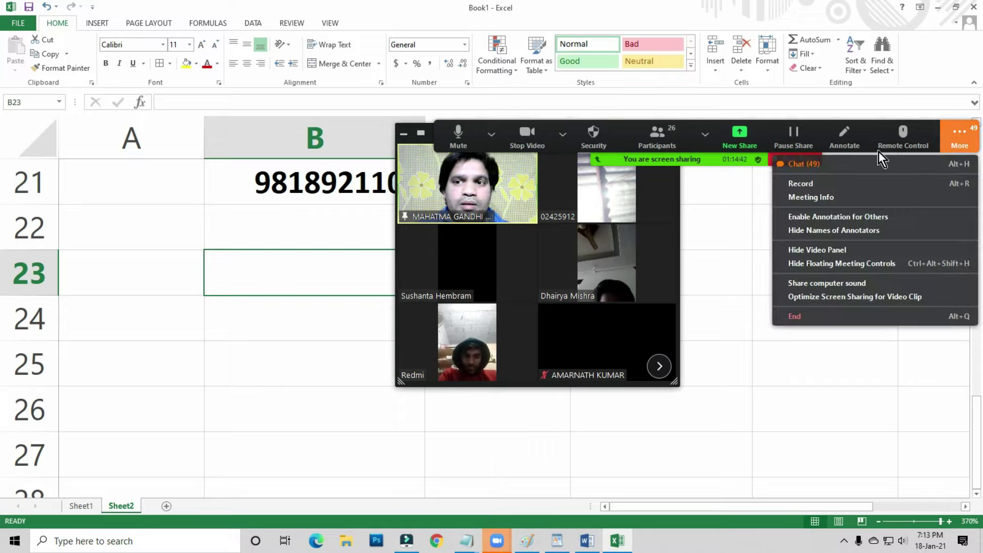
left_click(731, 170)
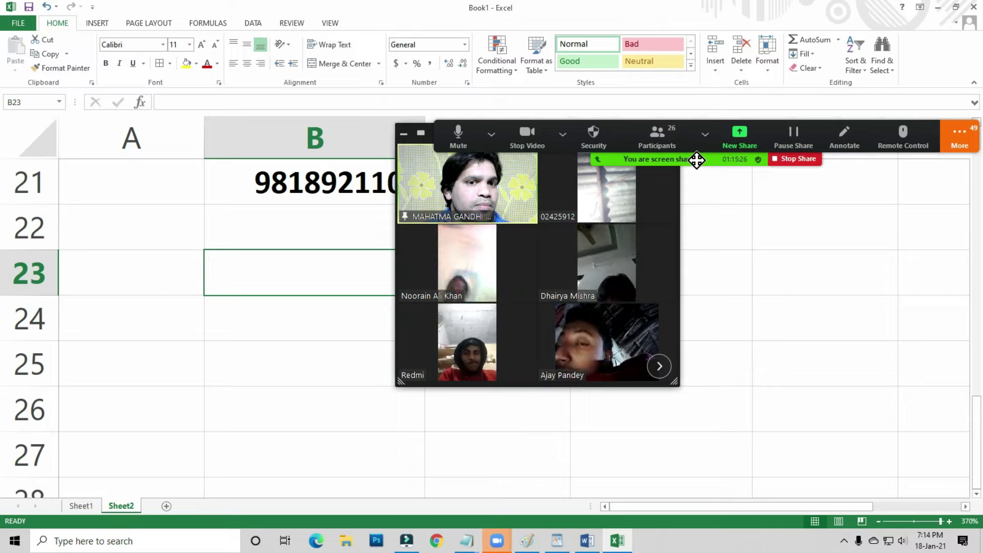
- Move the meeting toolbar below the video panel and shift the panel toward the upper right
left_click(706, 134)
left_click(960, 137)
left_click_drag(960, 138, 919, 371)
left_click(919, 371)
left_click_drag(598, 137, 795, 100)
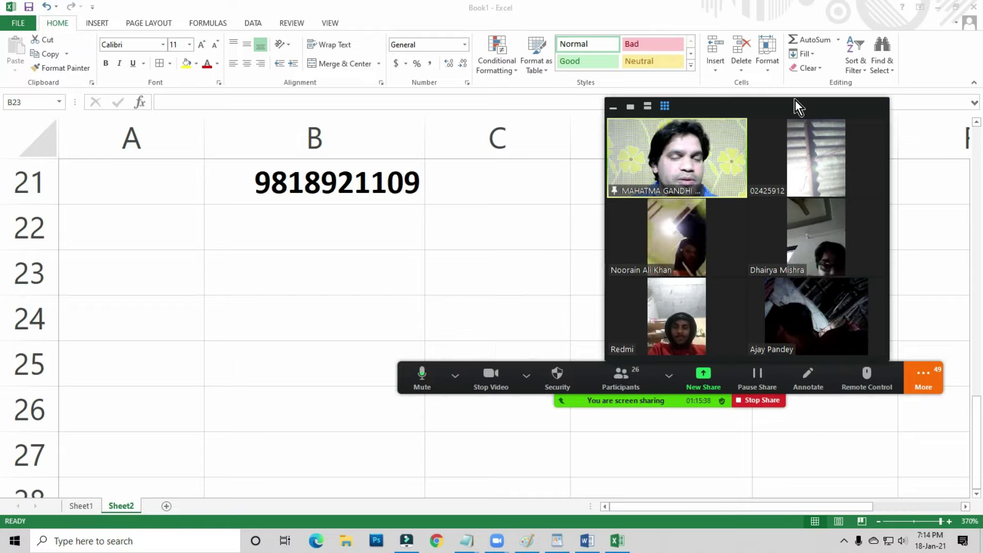
mouse_move(800, 108)
left_click_drag(800, 108, 785, 44)
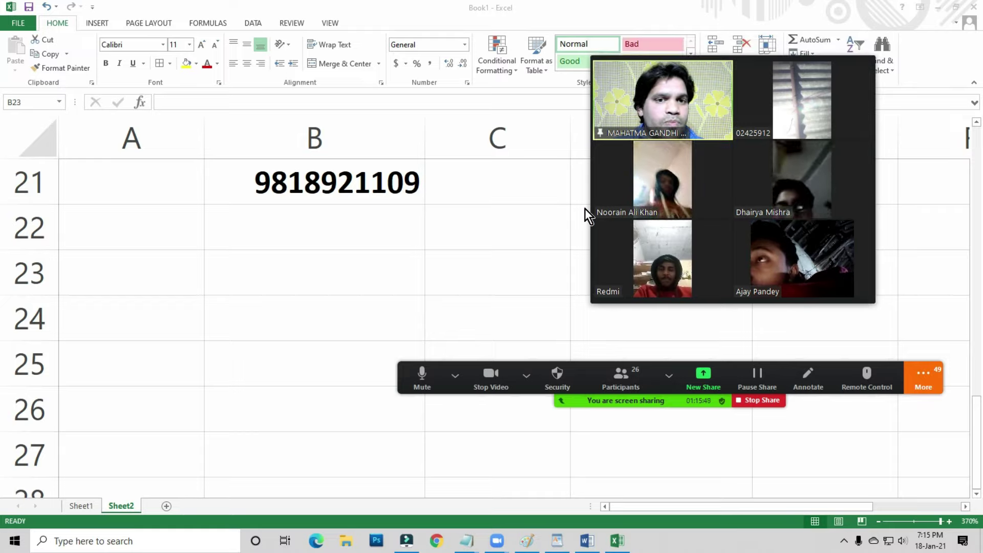
- Stop sharing the screen and bring up the End Meeting for All / Leave Meeting choice
left_click_drag(773, 51, 754, 51)
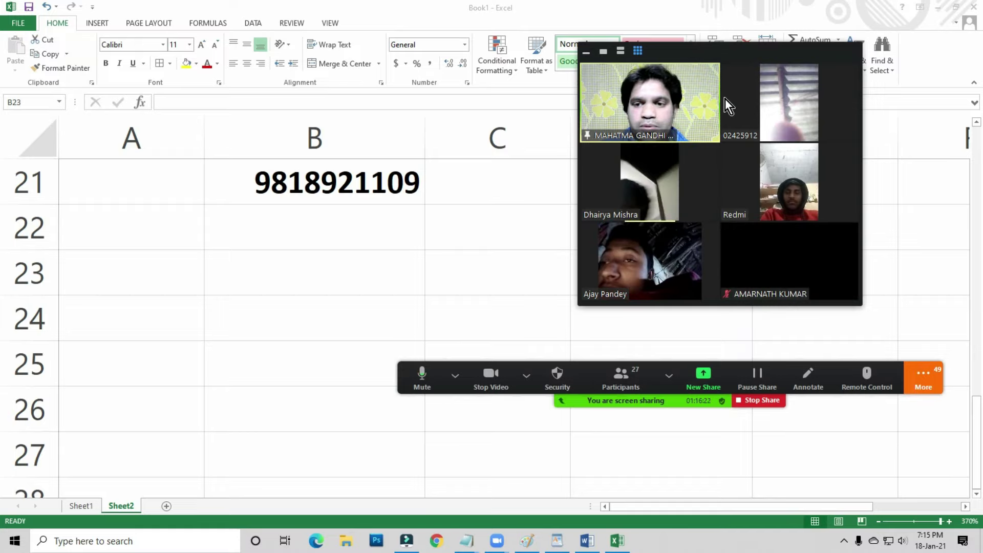
left_click(757, 401)
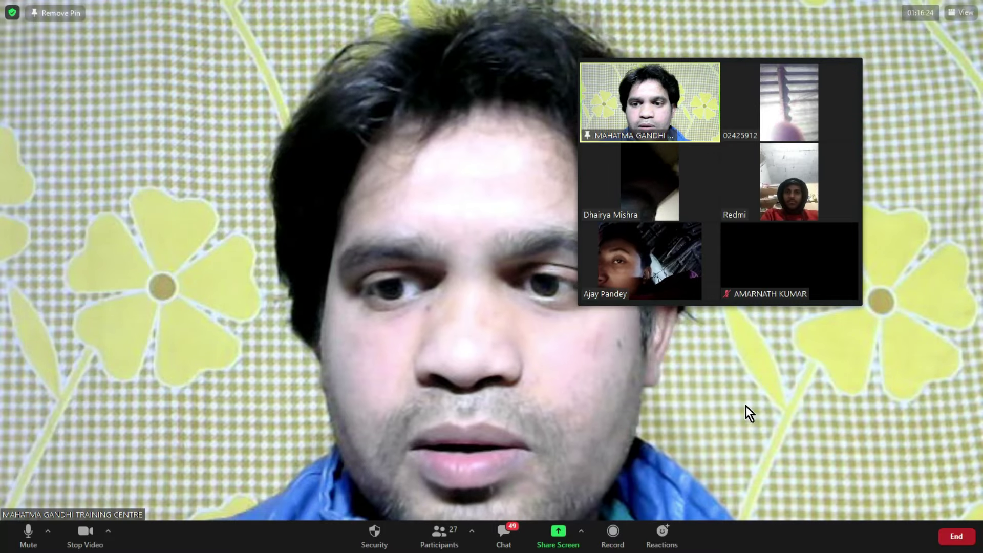
left_click(957, 536)
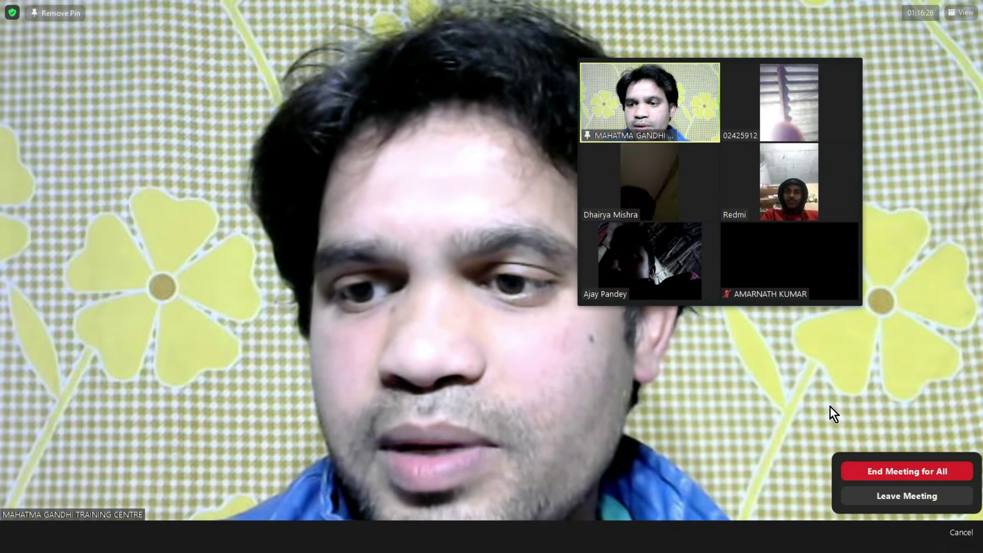